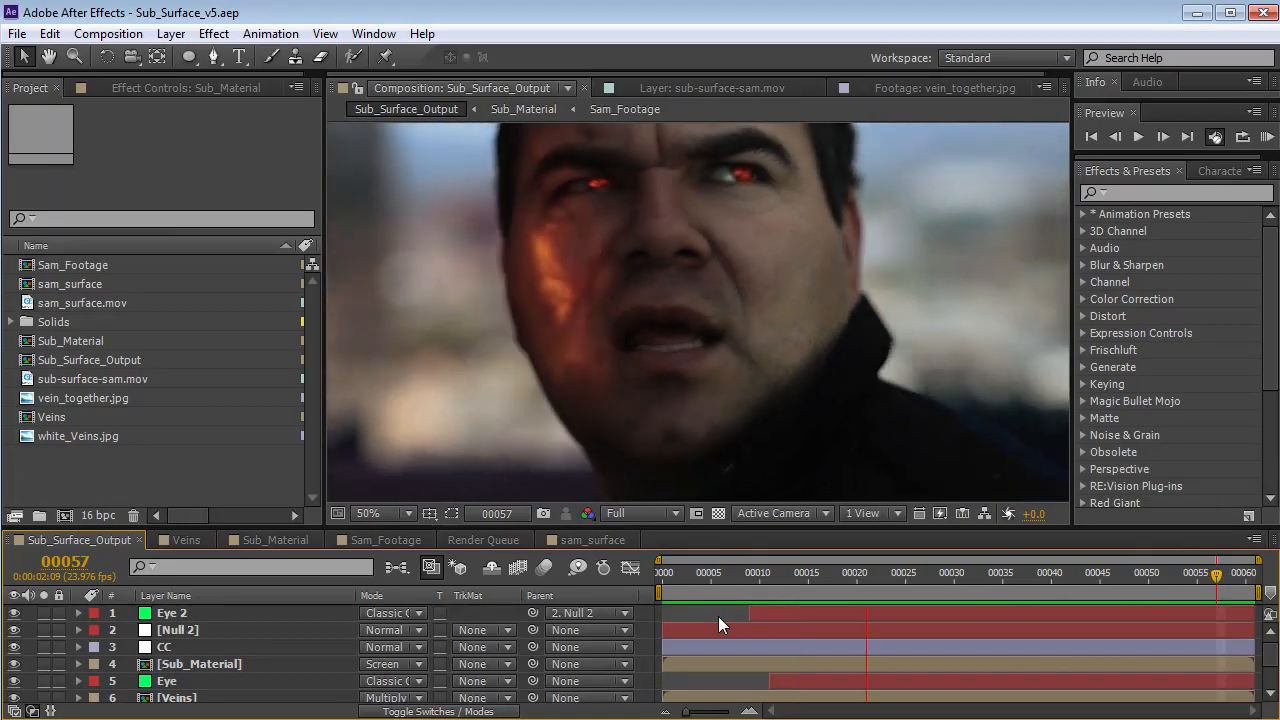
# Play and scrub through the Sub_Surface_Output composition to examine the finished glowing-vein face effect
pyautogui.moveTo(1013, 574); pyautogui.dragTo(1087, 594)
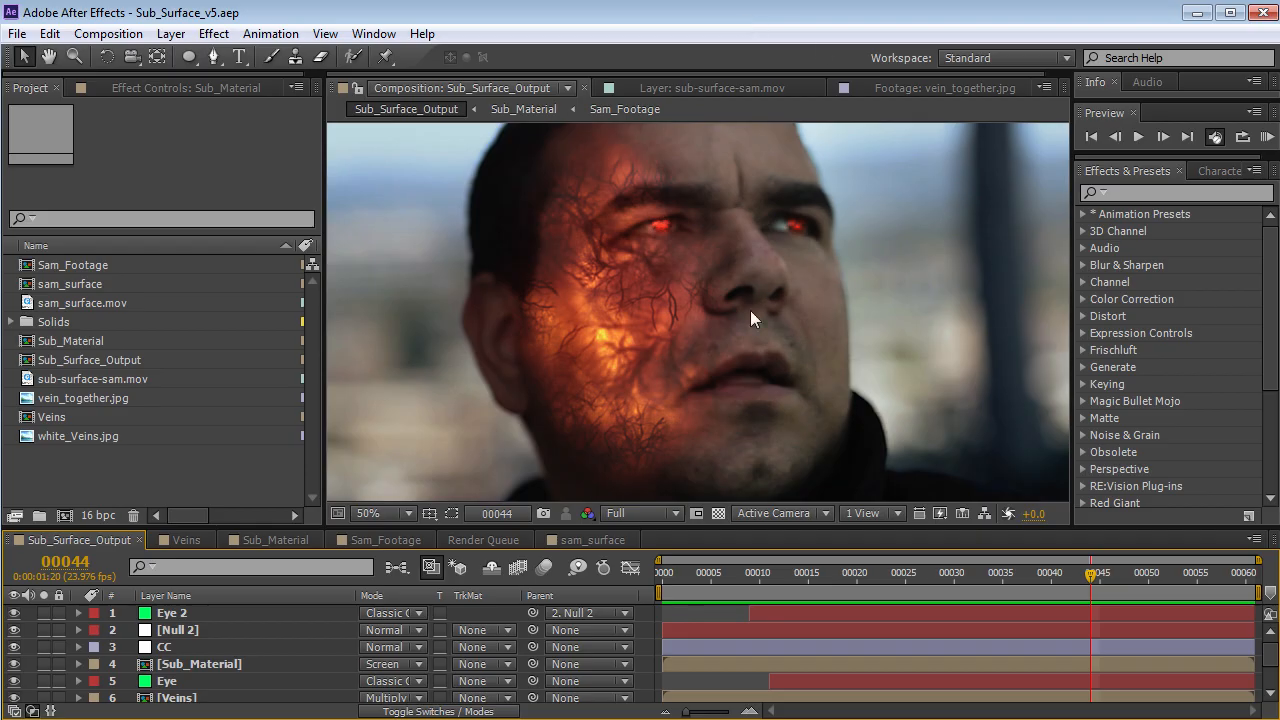
pyautogui.press('KP_0')
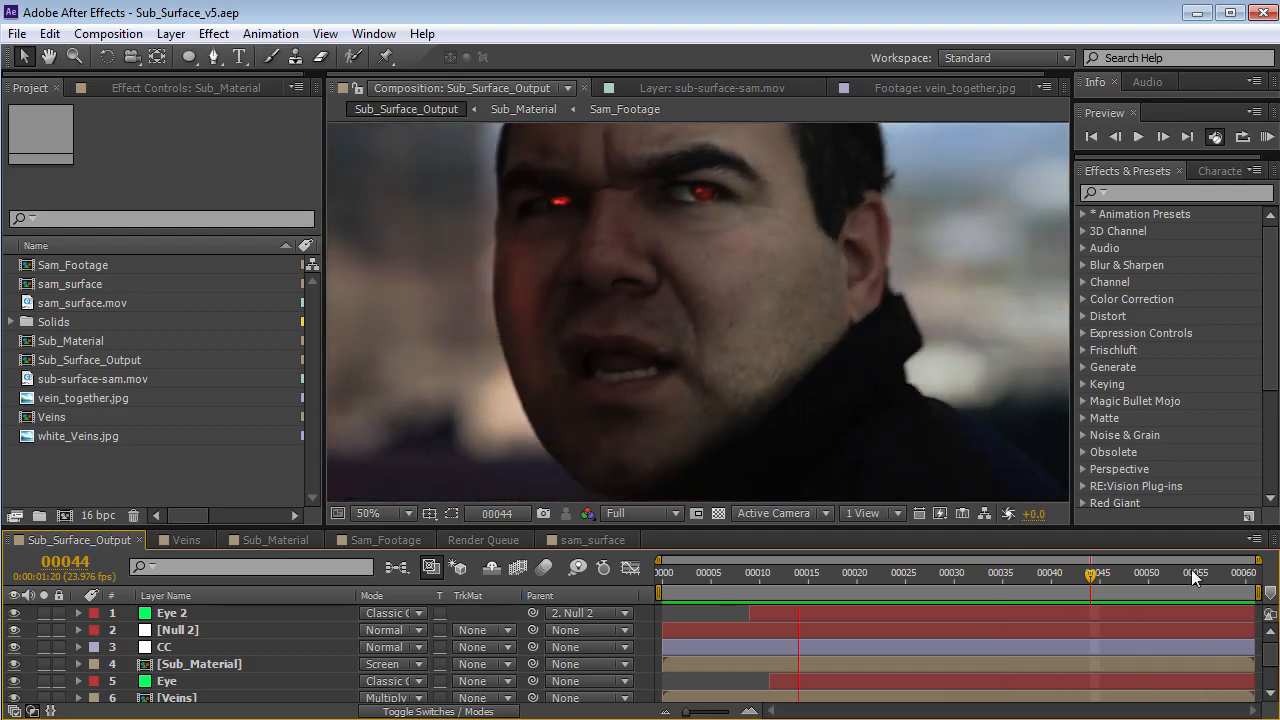
pyautogui.moveTo(937, 580); pyautogui.dragTo(1180, 600)
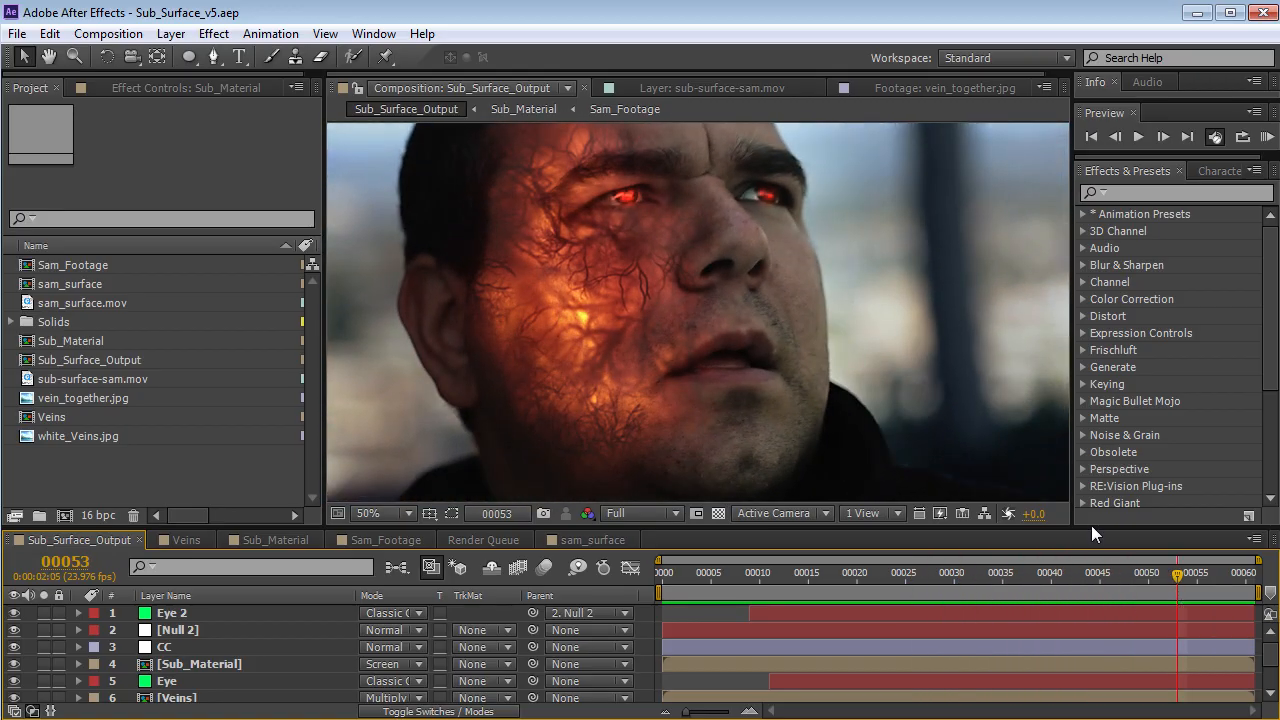
pyautogui.scroll(2, 603, 333)
pyautogui.scroll(-2, 583, 357)
pyautogui.moveTo(1102, 582); pyautogui.dragTo(1237, 590)
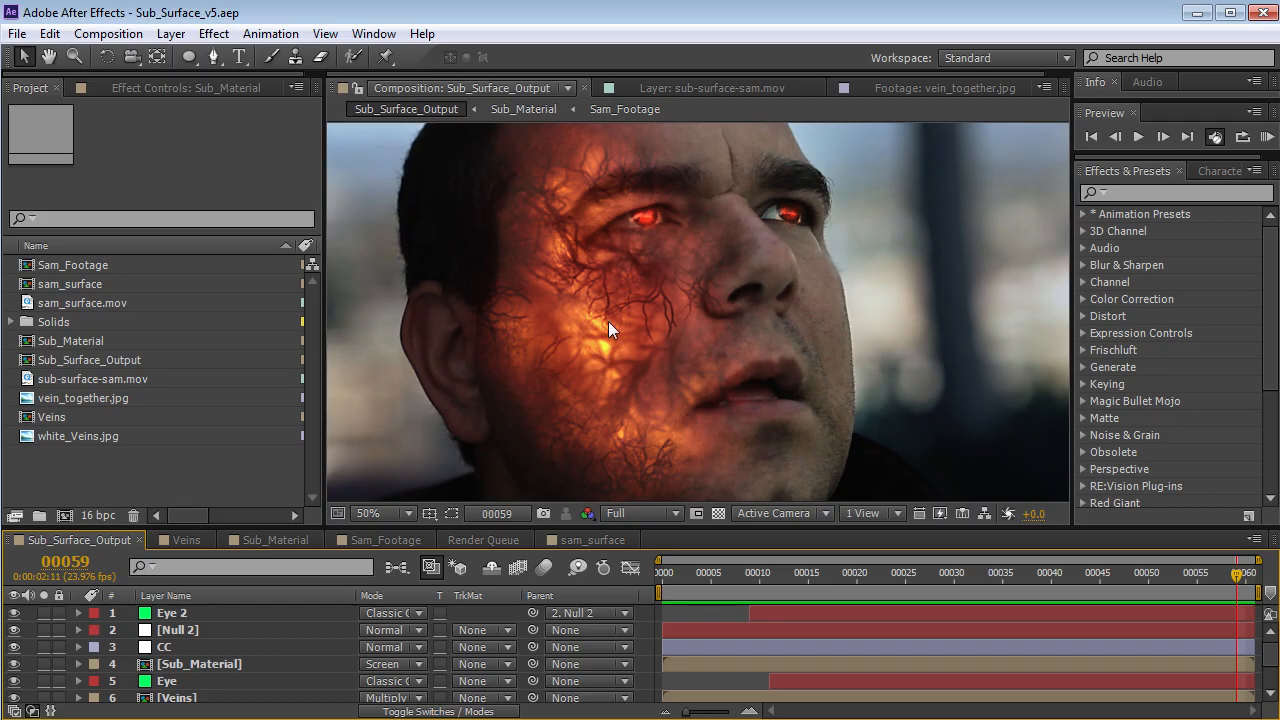
# Open the sub-surface-sam.mov footage and scrub through the clip from start to end
pyautogui.click(148, 485)
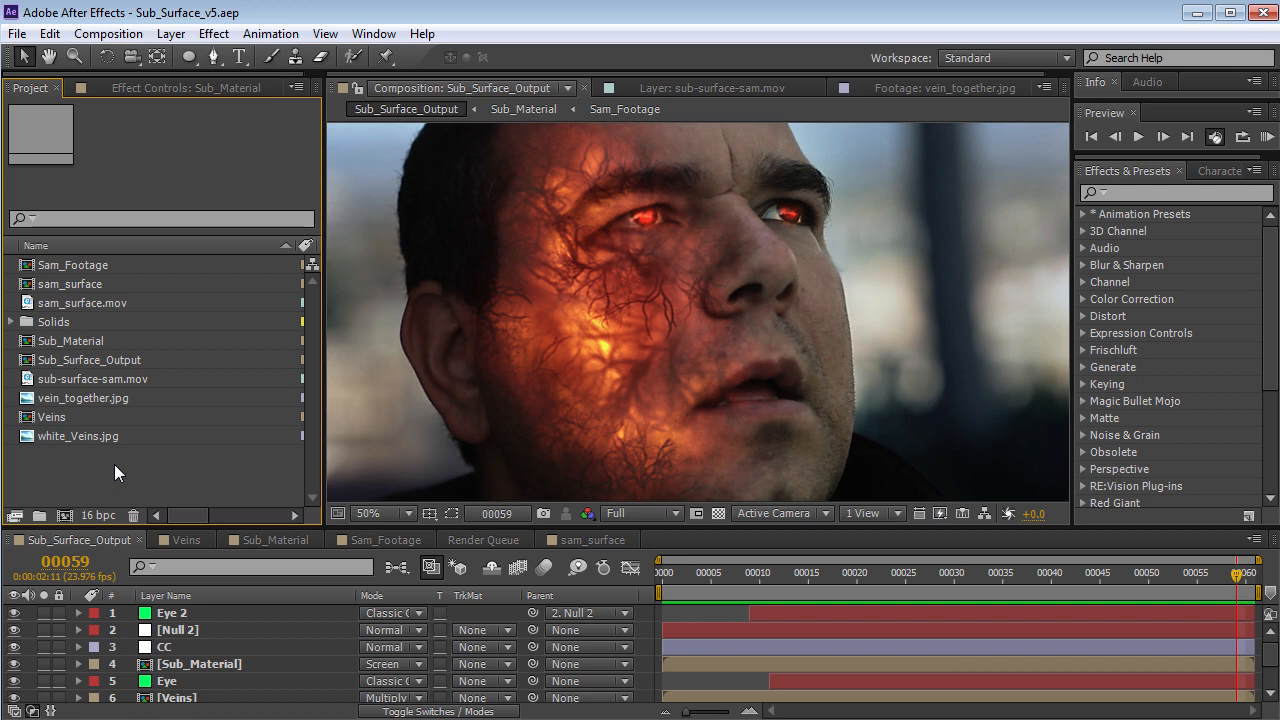
pyautogui.doubleClick(94, 380)
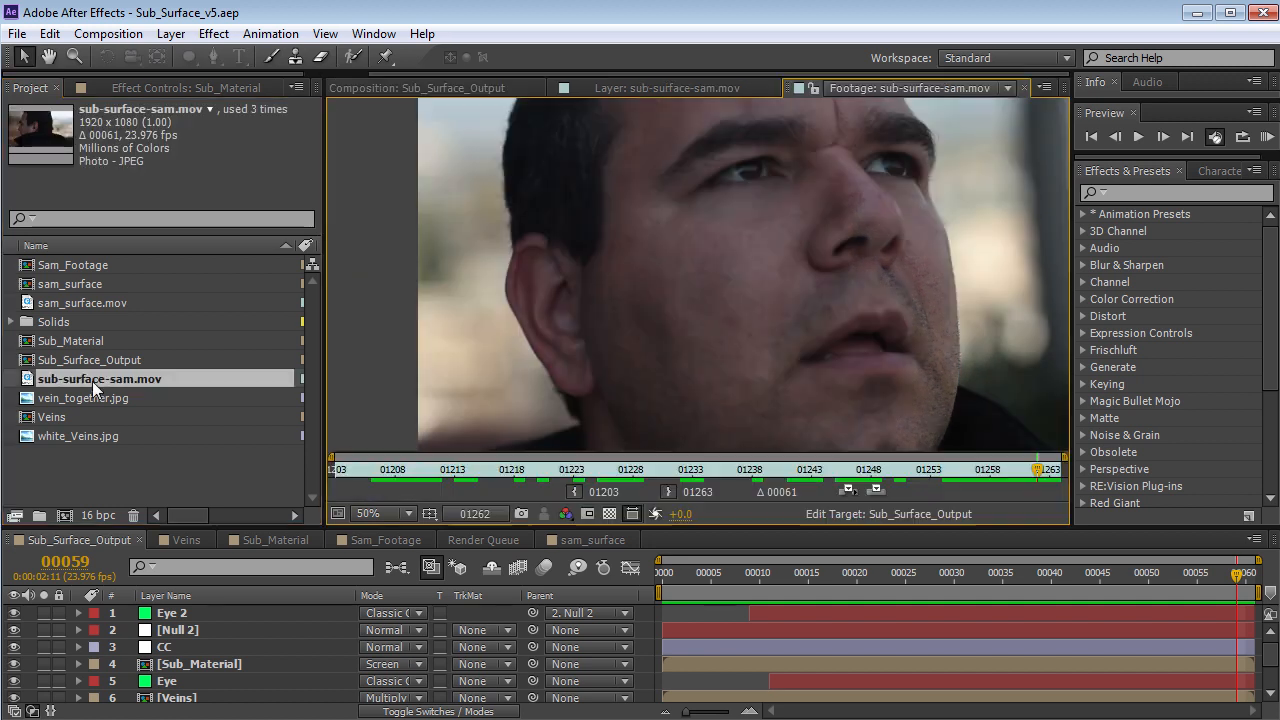
pyautogui.click(358, 470)
pyautogui.moveTo(358, 470)
pyautogui.mouseDown()
pyautogui.moveTo(1069, 476)
pyautogui.moveTo(392, 472)
pyautogui.moveTo(1052, 486)
pyautogui.mouseUp()
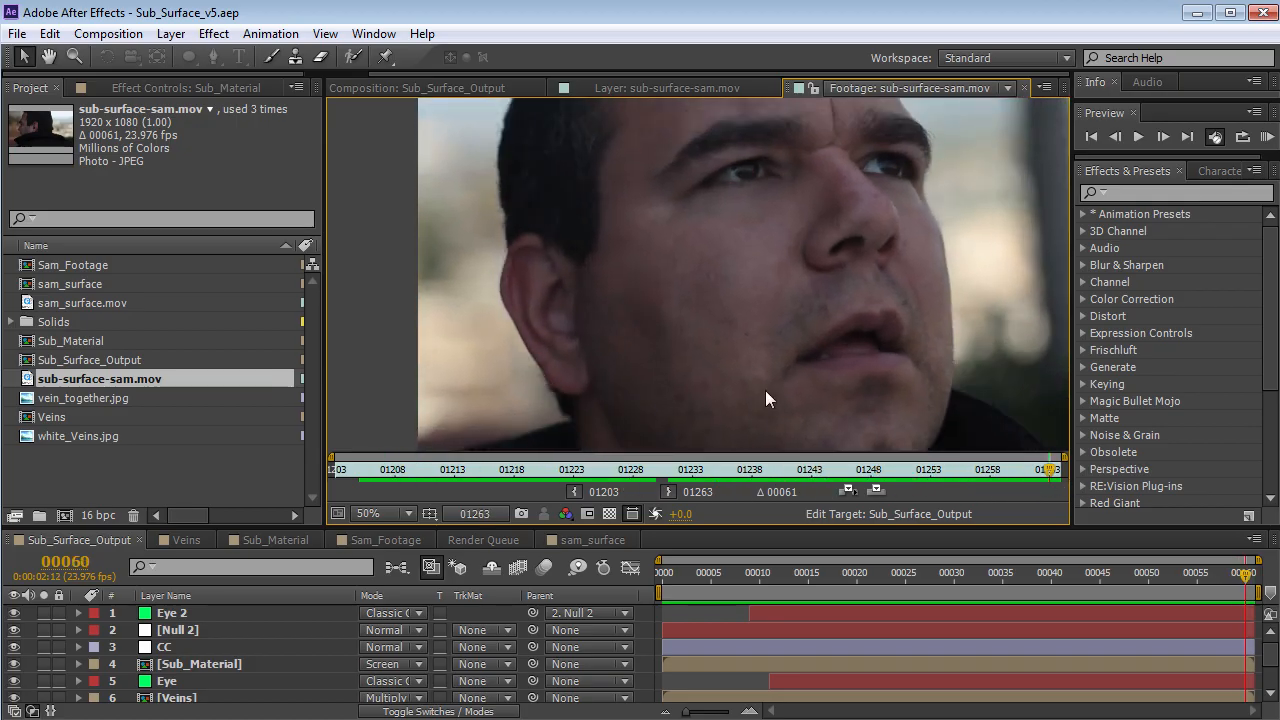
# Create a new composition from sub-surface-sam.mov and scrub through it to frame 01263
pyautogui.moveTo(91, 381); pyautogui.dragTo(65, 513)
pyautogui.moveTo(715, 593); pyautogui.dragTo(1108, 619)
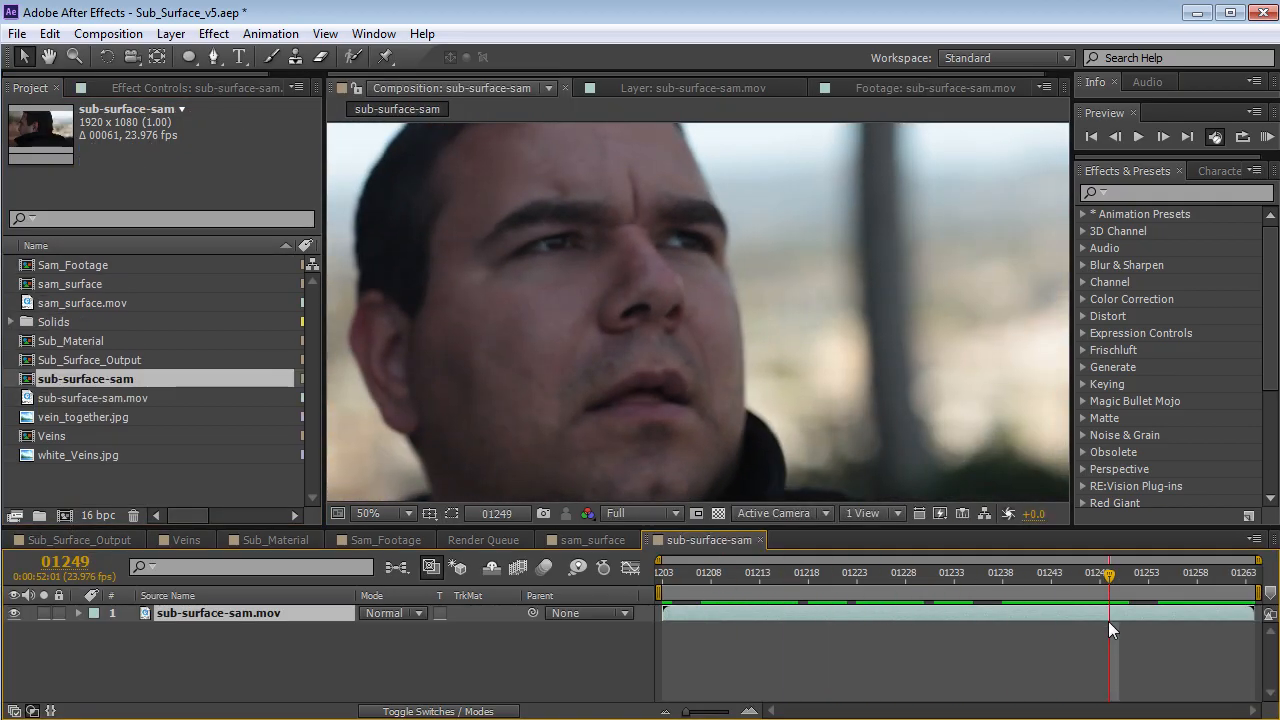
pyautogui.moveTo(1110, 600); pyautogui.dragTo(1133, 587)
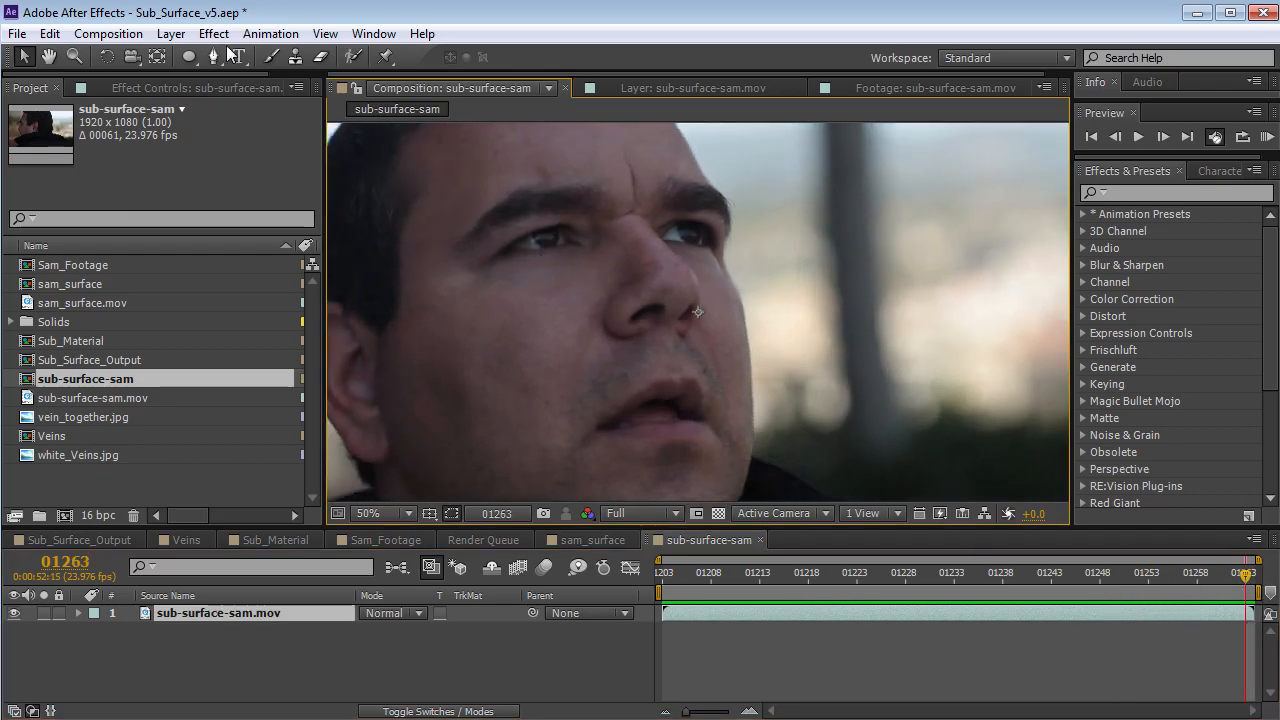
# Send the footage layer to mocha AE and create the tracking project with the name sub-surface-sam_v2
pyautogui.click(279, 36)
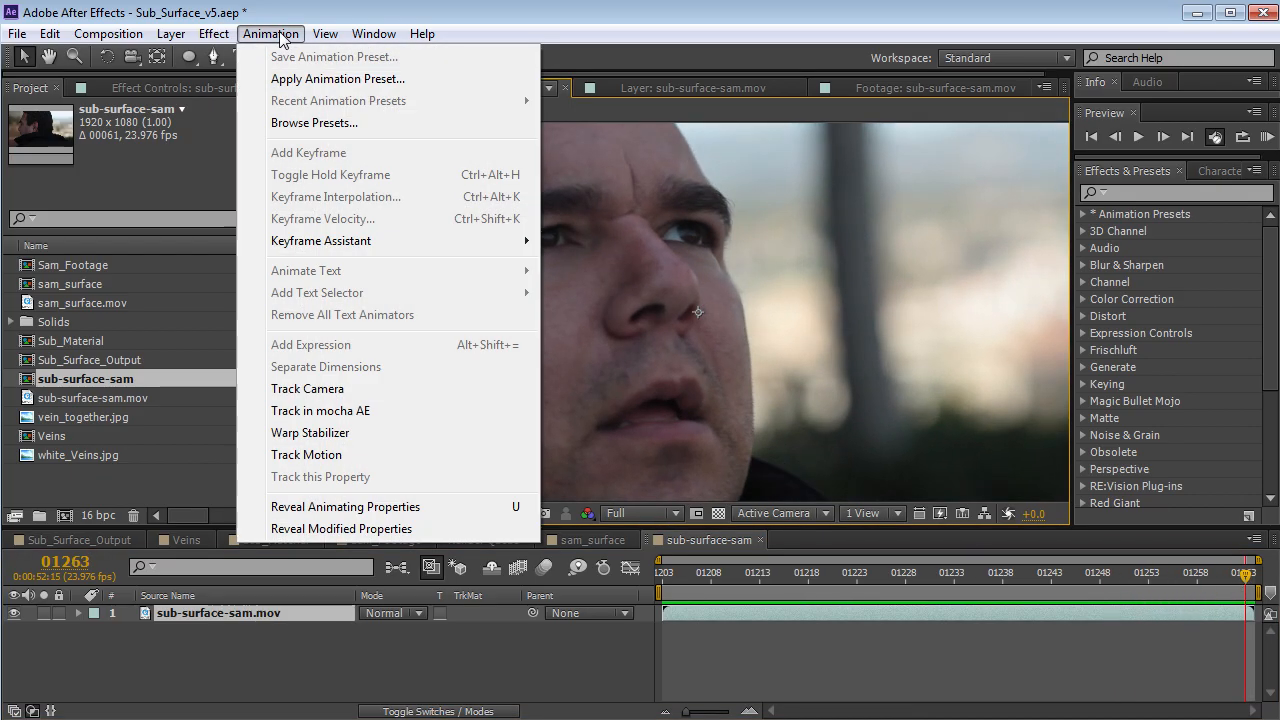
pyautogui.click(350, 413)
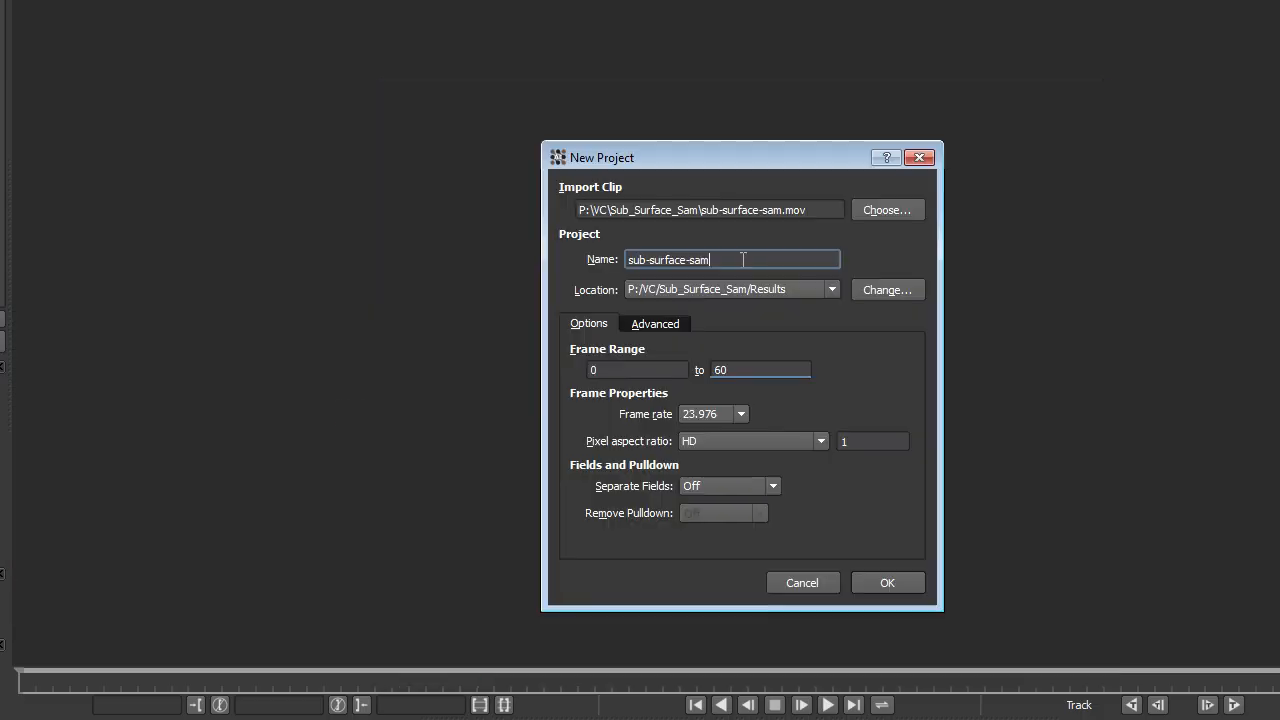
pyautogui.write('_v2')
pyautogui.click(902, 582)
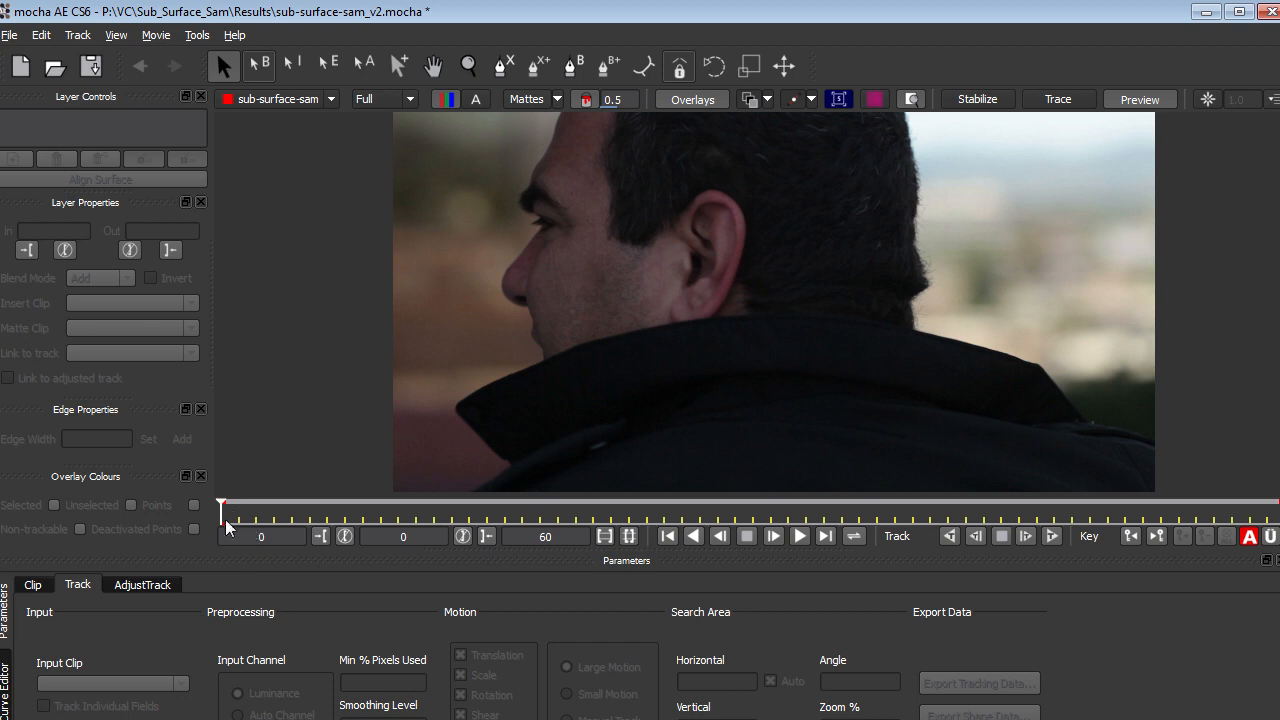
# At frame 60, draw a closed Bezier spline from the temple under the eye, past nose and mouth, and back along the jaw and cheek
pyautogui.moveTo(220, 512); pyautogui.dragTo(1279, 543)
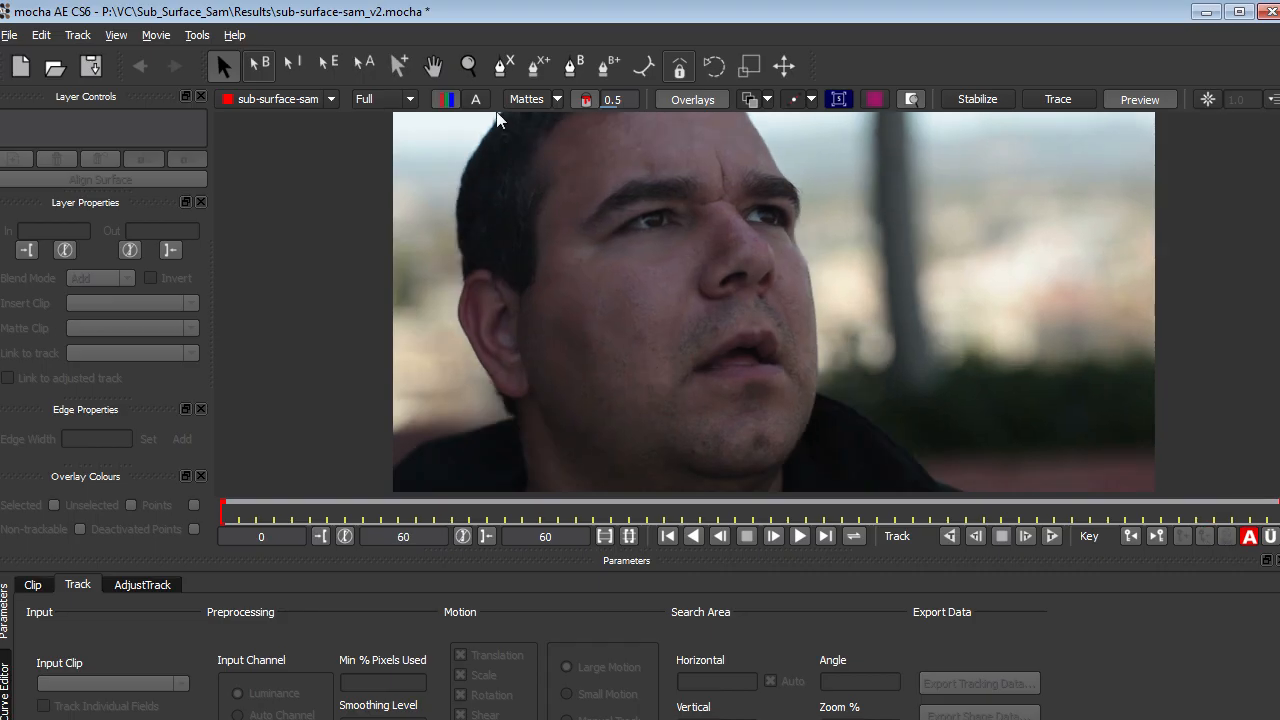
pyautogui.click(576, 72)
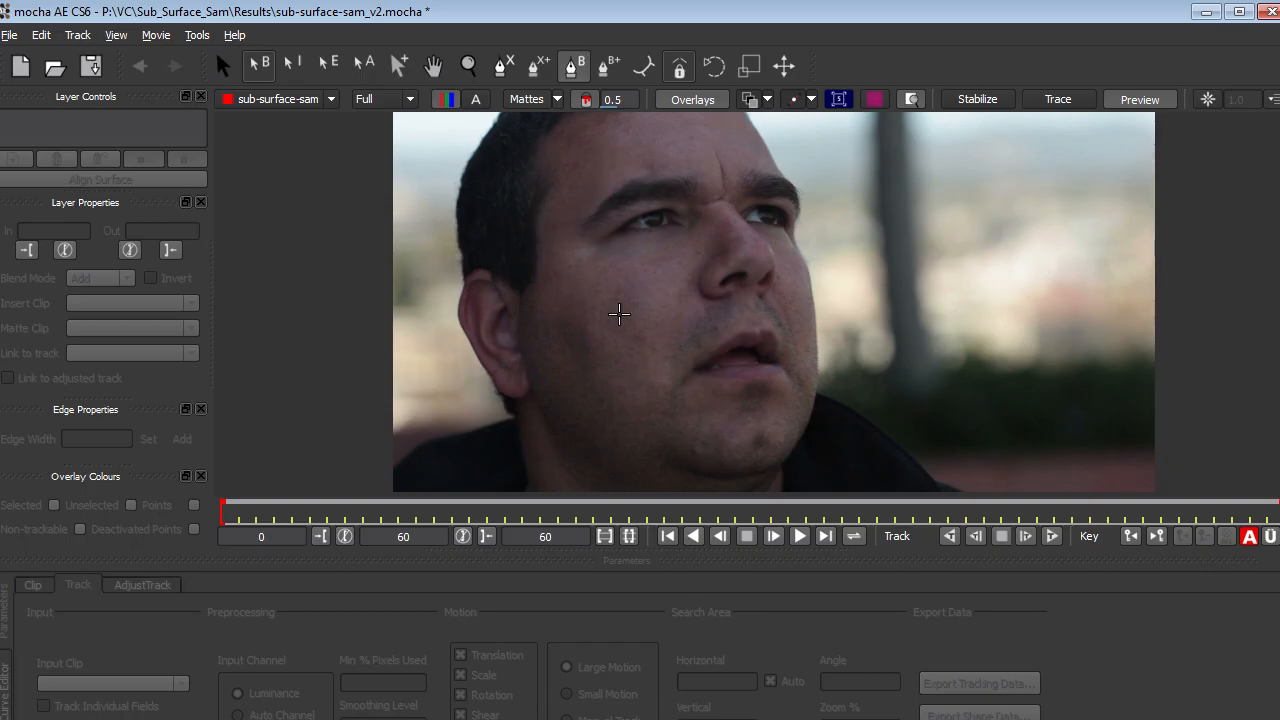
pyautogui.click(586, 175)
pyautogui.click(625, 248)
pyautogui.click(709, 254)
pyautogui.click(714, 308)
pyautogui.click(688, 347)
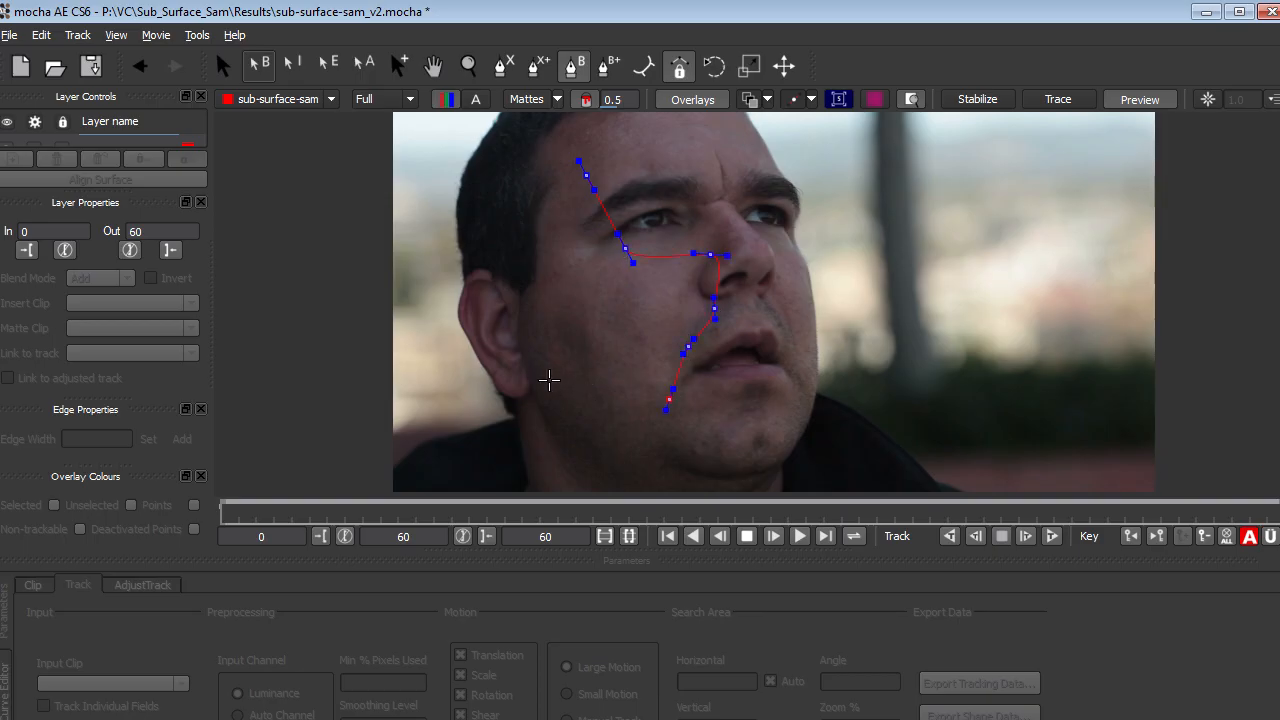
pyautogui.click(558, 177)
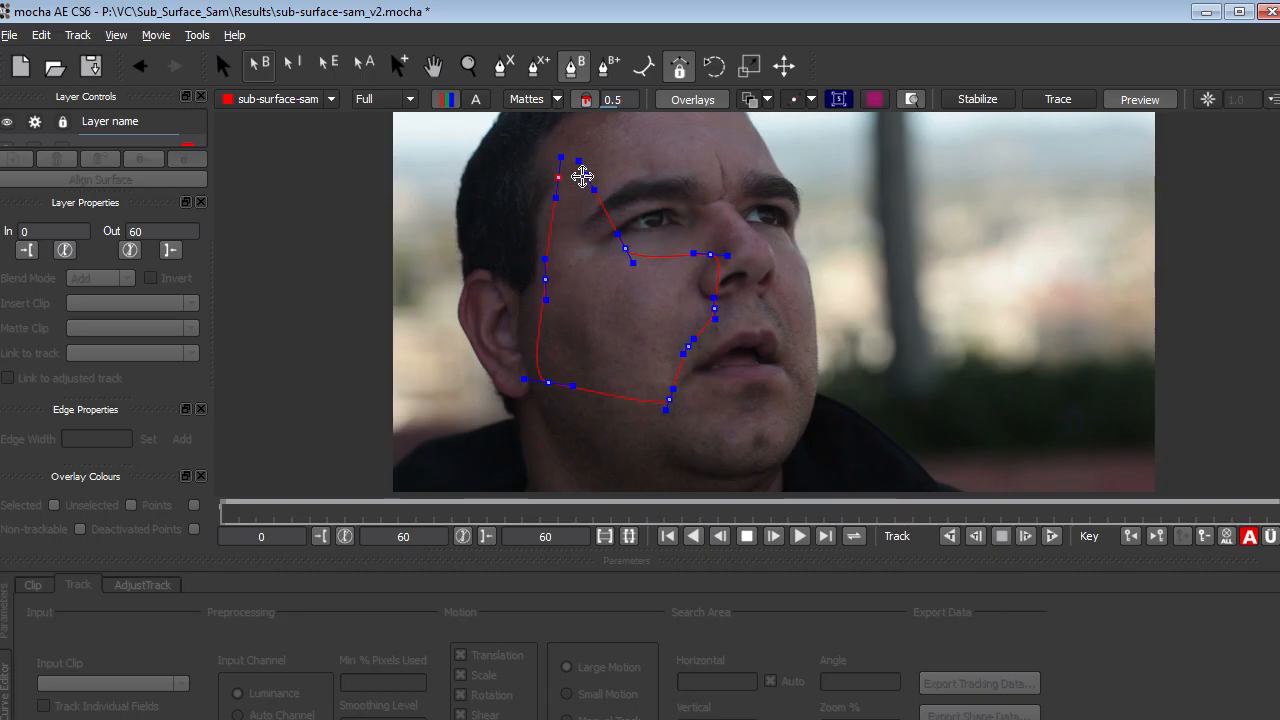
pyautogui.click(585, 177)
# Refine the spline's points at the jaw, eye, nose and temple so the shape fits the cheek more closely
pyautogui.moveTo(548, 382); pyautogui.dragTo(597, 404)
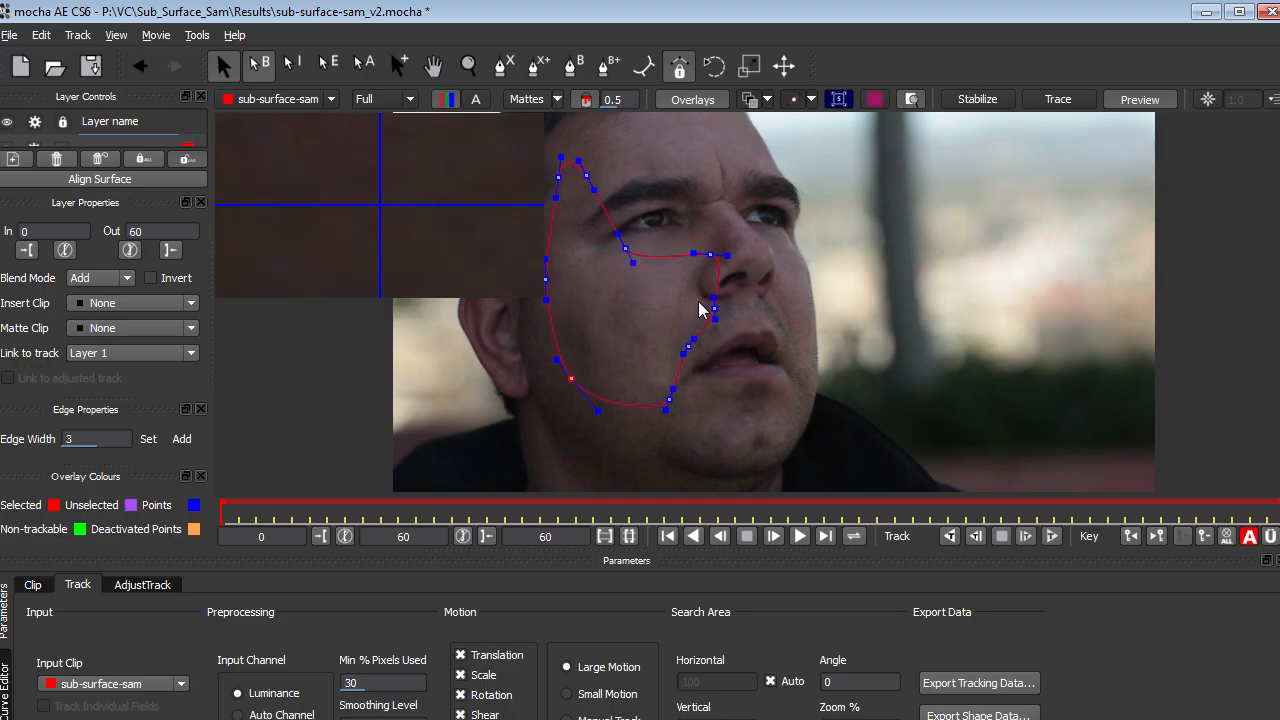
pyautogui.moveTo(623, 249)
pyautogui.mouseDown()
pyautogui.moveTo(671, 217)
pyautogui.moveTo(634, 244)
pyautogui.mouseUp()
pyautogui.moveTo(716, 310); pyautogui.dragTo(720, 312)
pyautogui.moveTo(558, 181); pyautogui.dragTo(585, 181)
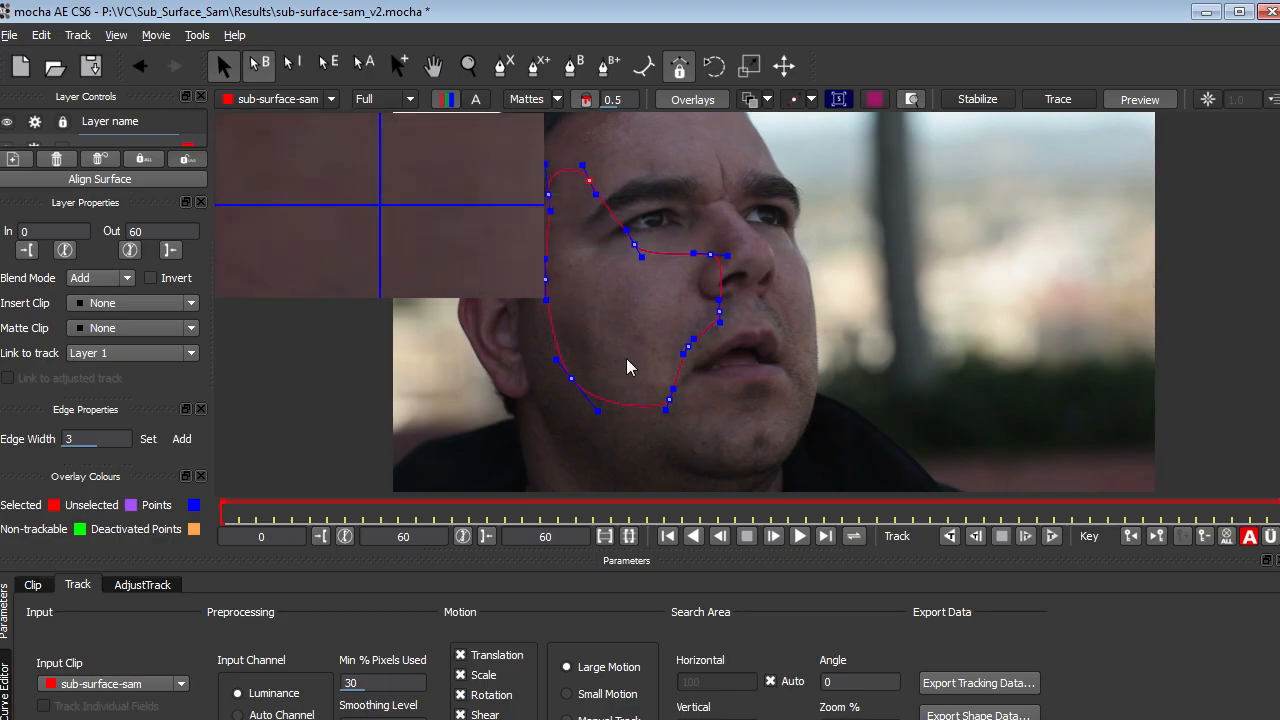
pyautogui.moveTo(571, 378); pyautogui.dragTo(563, 389)
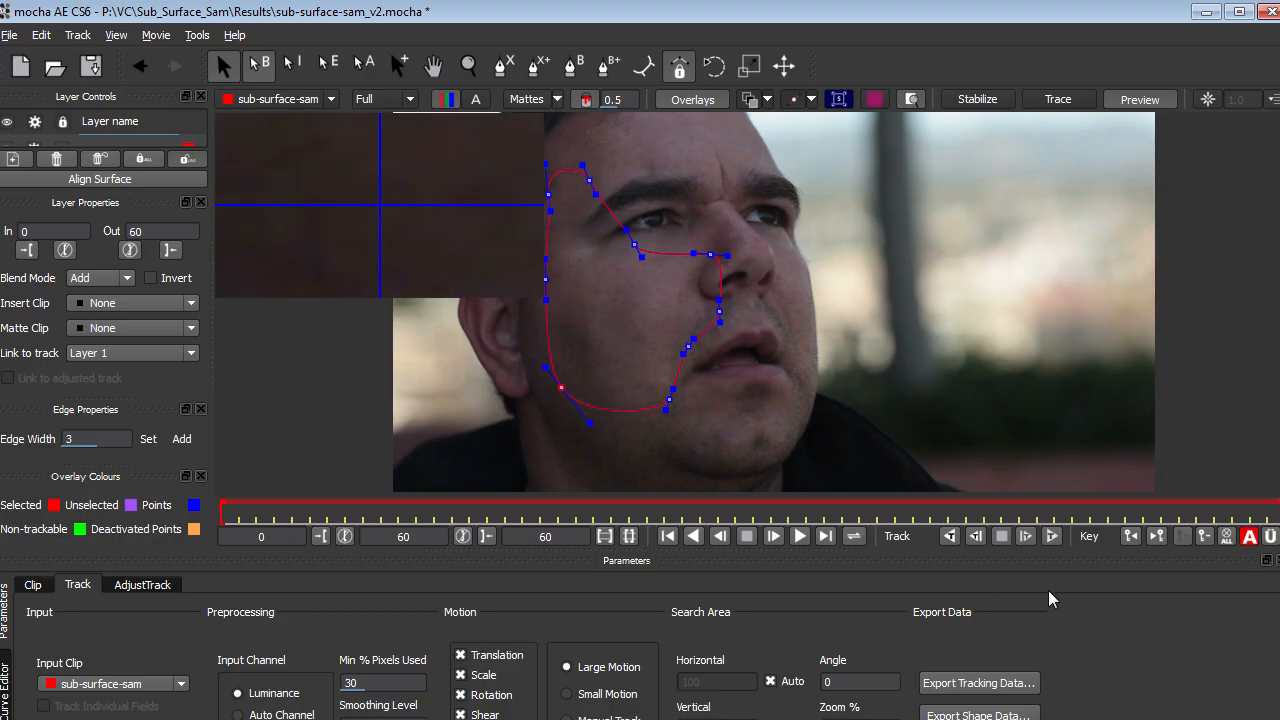
# Track the cheek shape backward from frame 60 through the clip and scrub through the result
pyautogui.click(949, 537)
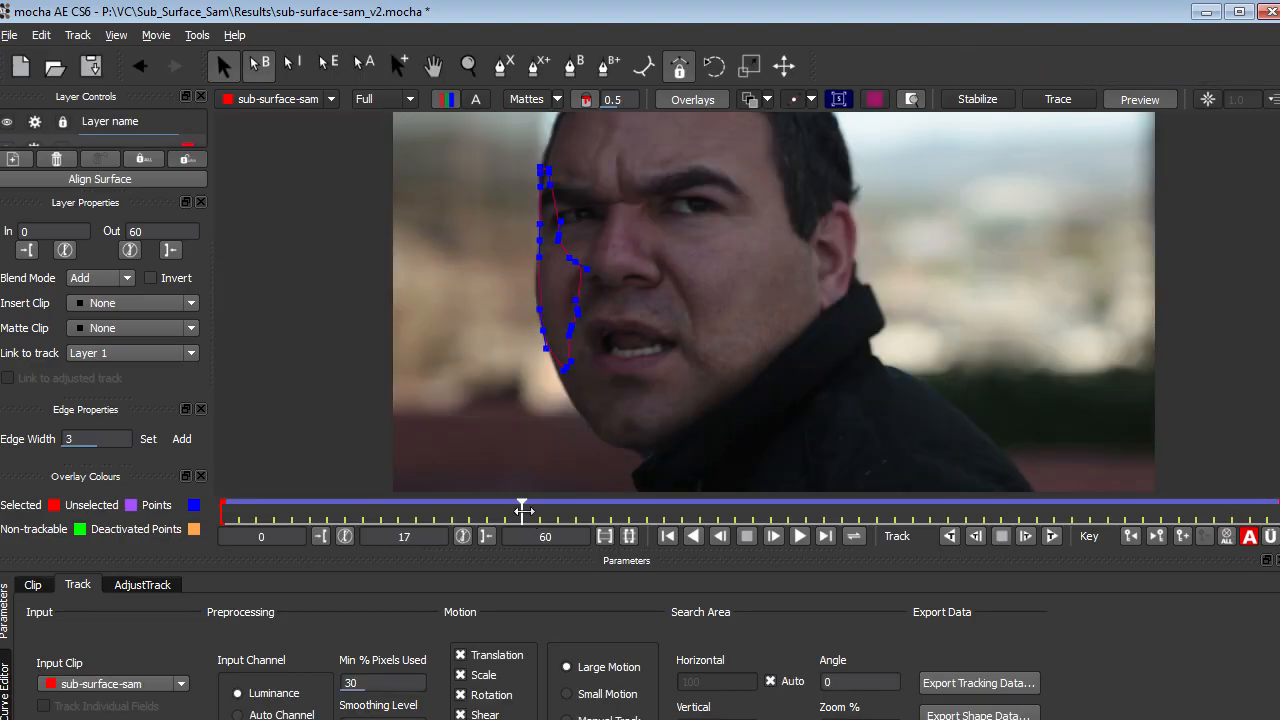
pyautogui.moveTo(523, 517); pyautogui.dragTo(1279, 508)
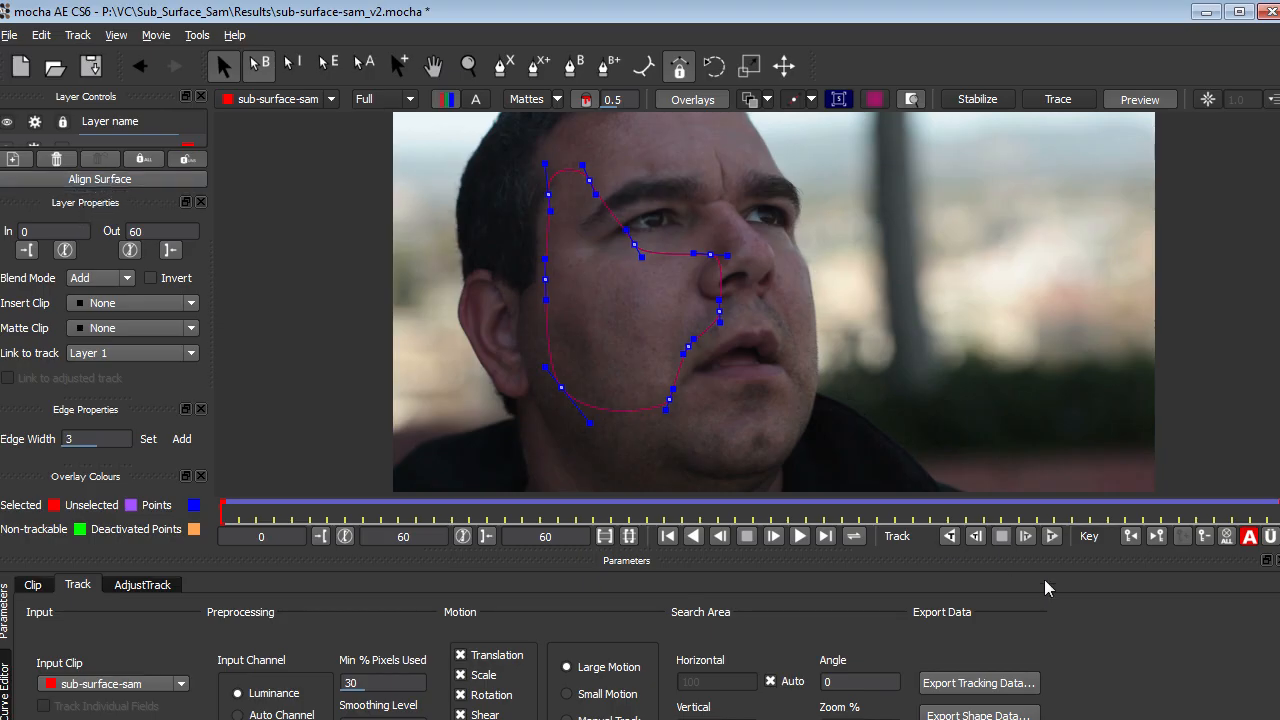
# Copy the tracking data to the clipboard in the After Effects Corner Pin format that supports RG Warp and mochaImport
pyautogui.click(986, 684)
pyautogui.click(527, 380)
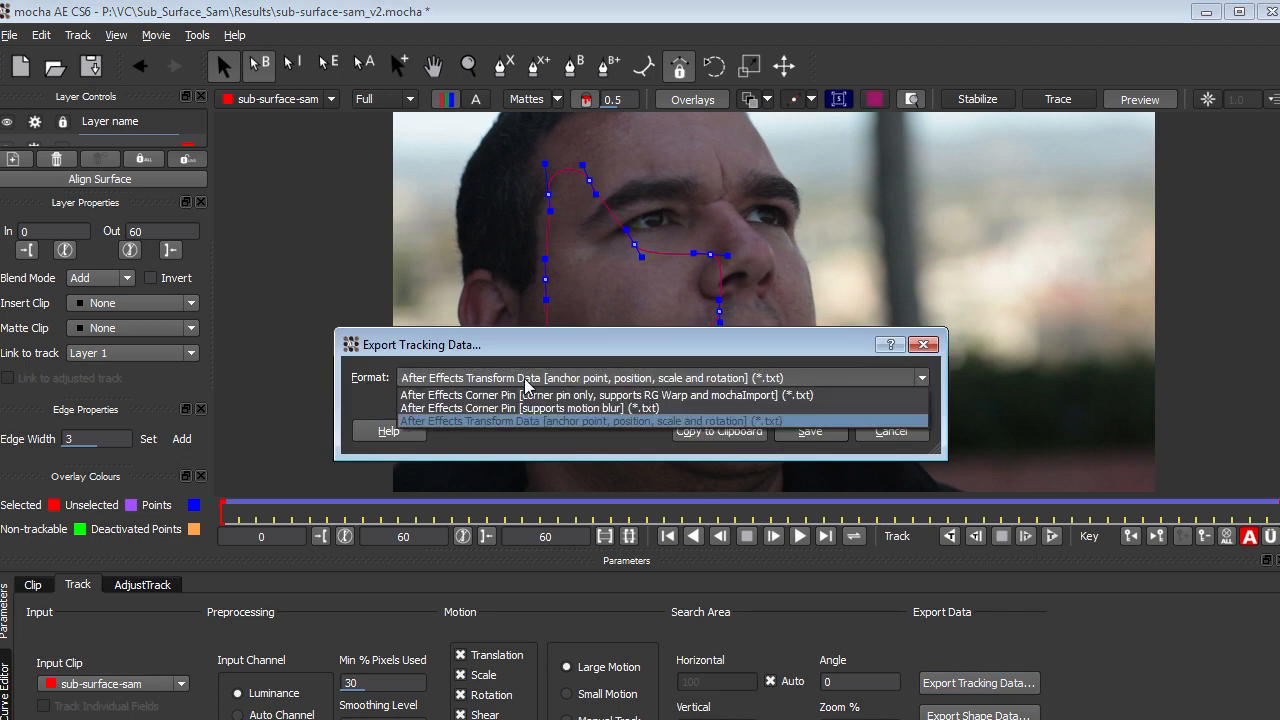
pyautogui.click(475, 396)
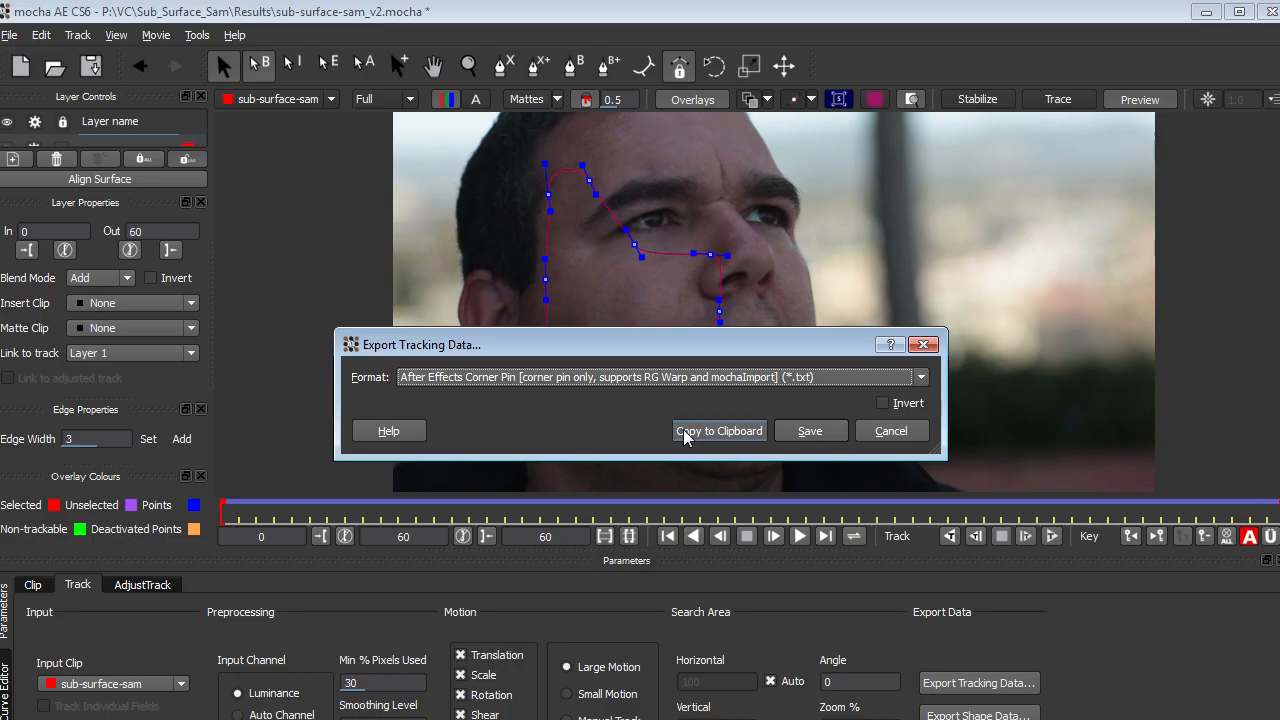
pyautogui.click(719, 431)
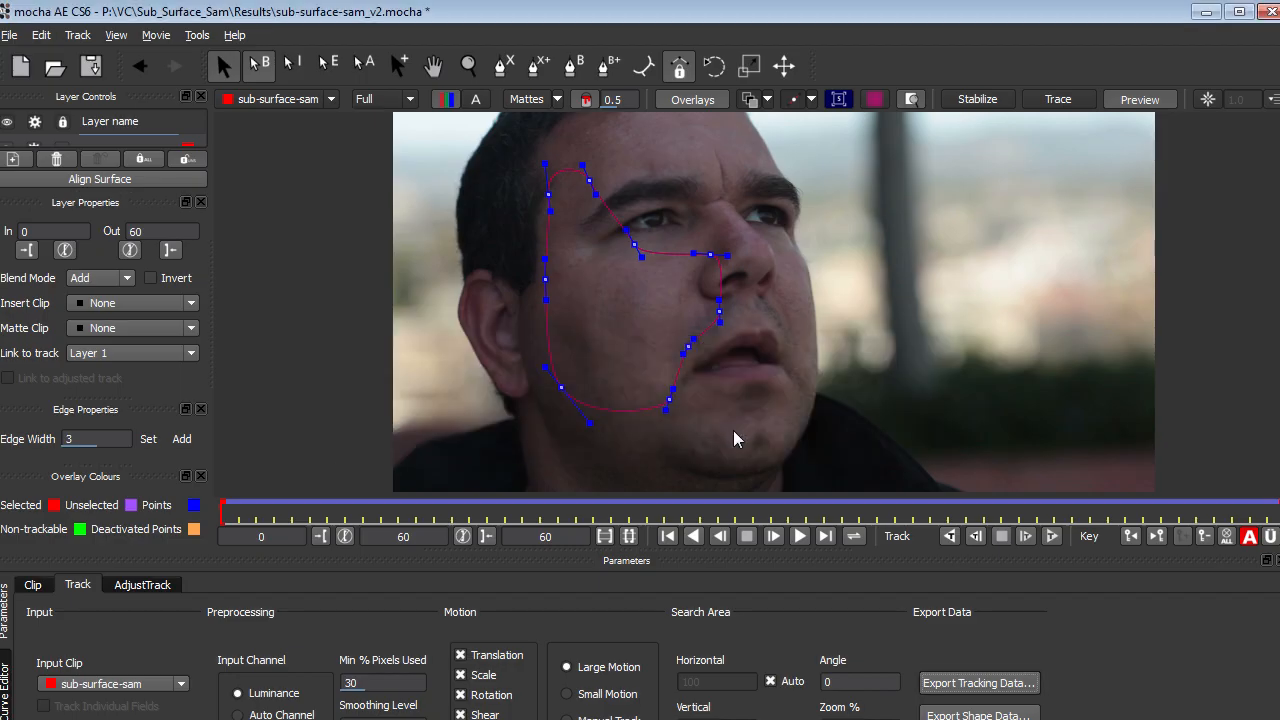
# Switch back to After Effects and create a black 1920 x 1080 px solid named Tracking_Data
pyautogui.hotkey('alt', 'Tab')
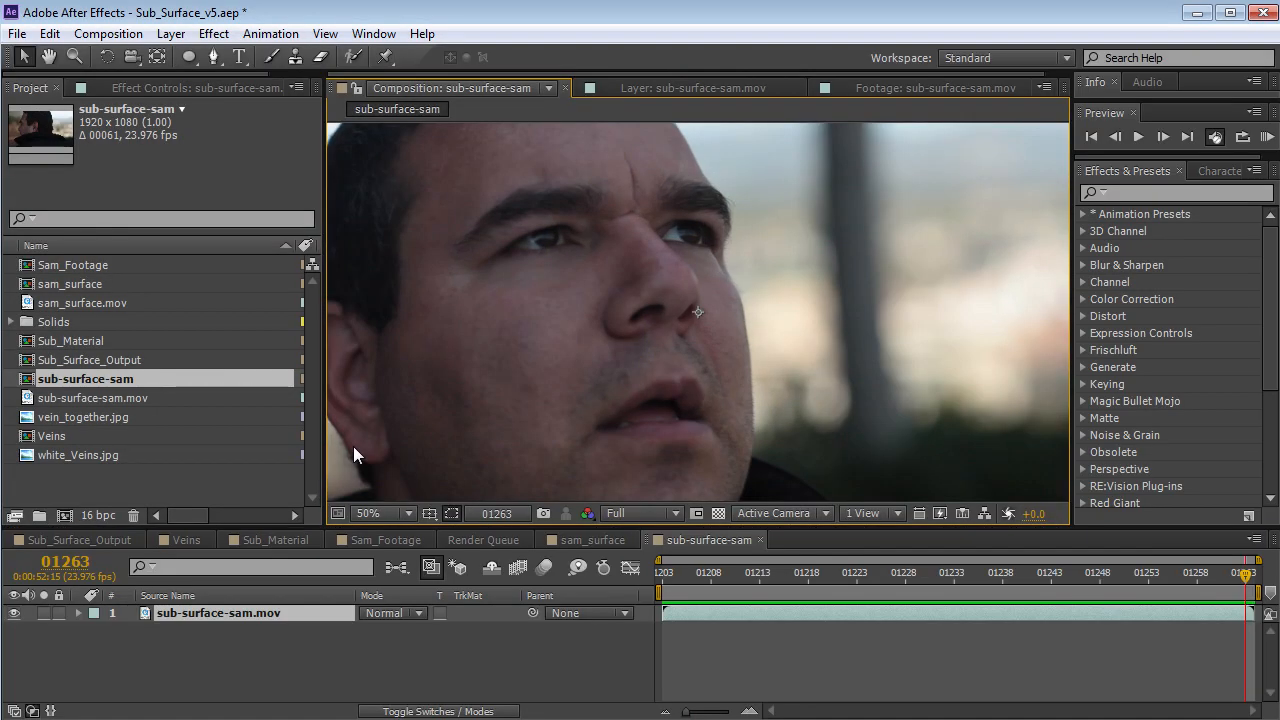
pyautogui.press(',')
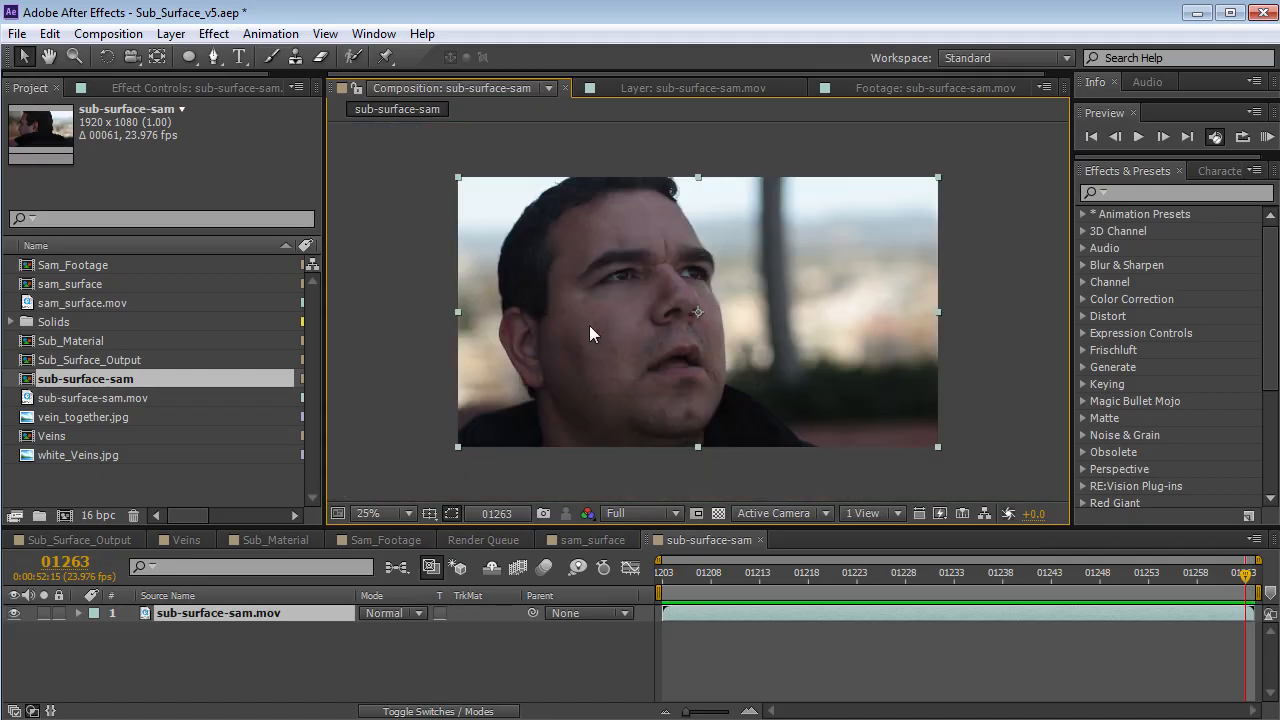
pyautogui.click(171, 33)
pyautogui.moveTo(190, 57)
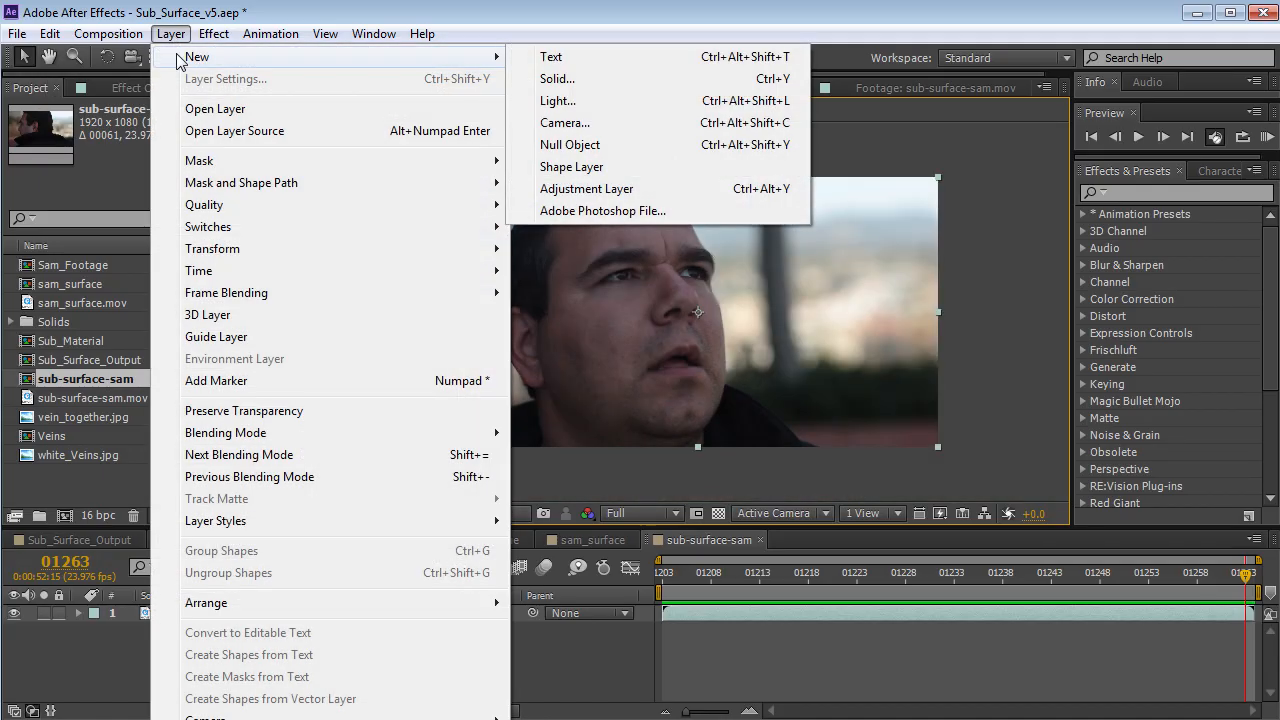
pyautogui.click(556, 77)
pyautogui.write('Tracking_Da')
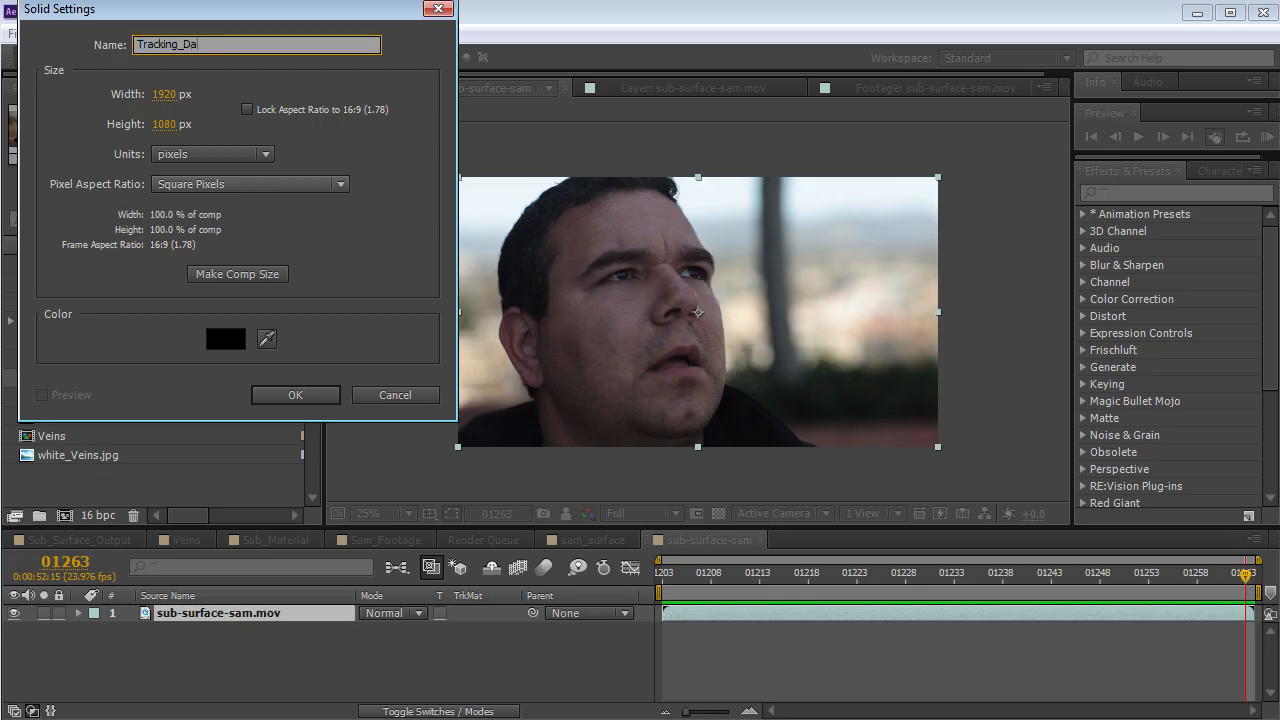
pyautogui.write('ta')
pyautogui.press('Return')
# Paste the corner pin tracking data onto the Tracking_Data solid at frame 01203, reveal its keyframes and scrub to frame 01222
pyautogui.moveTo(680, 580)
pyautogui.mouseDown()
pyautogui.moveTo(692, 578)
pyautogui.moveTo(662, 576)
pyautogui.mouseUp()
pyautogui.moveTo(654, 528); pyautogui.dragTo(654, 503)
pyautogui.click(52, 34)
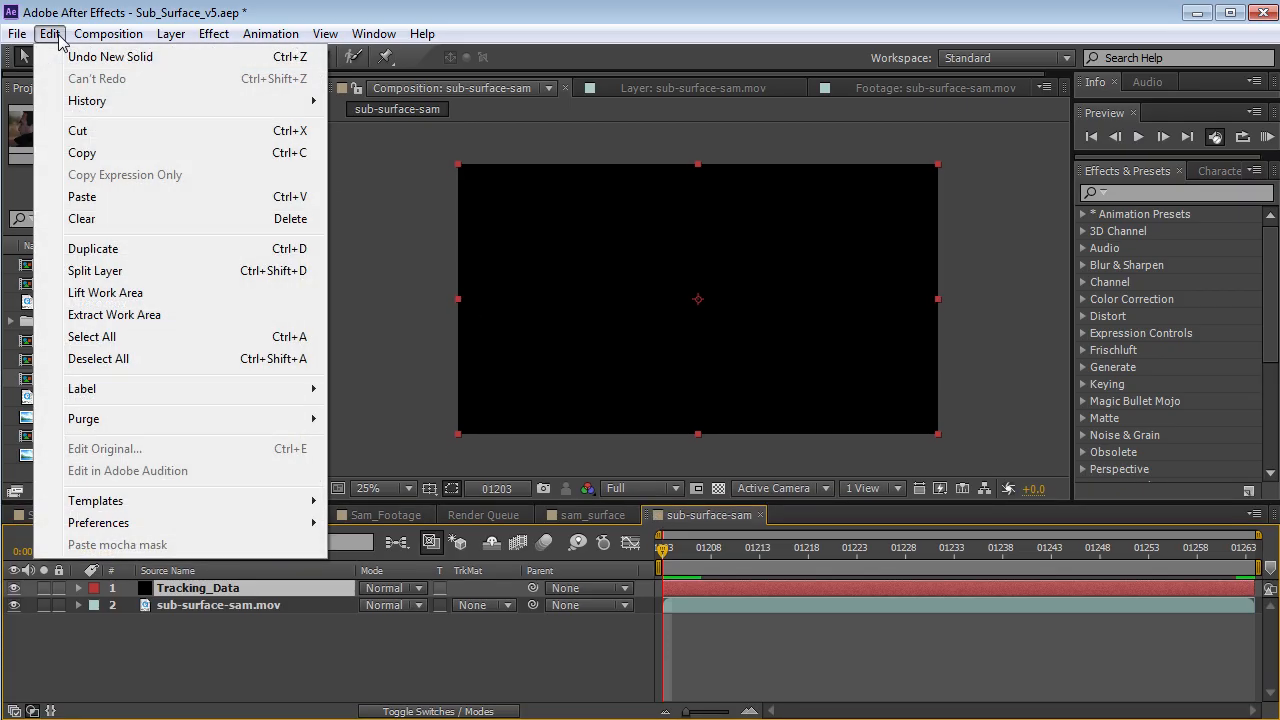
pyautogui.click(85, 196)
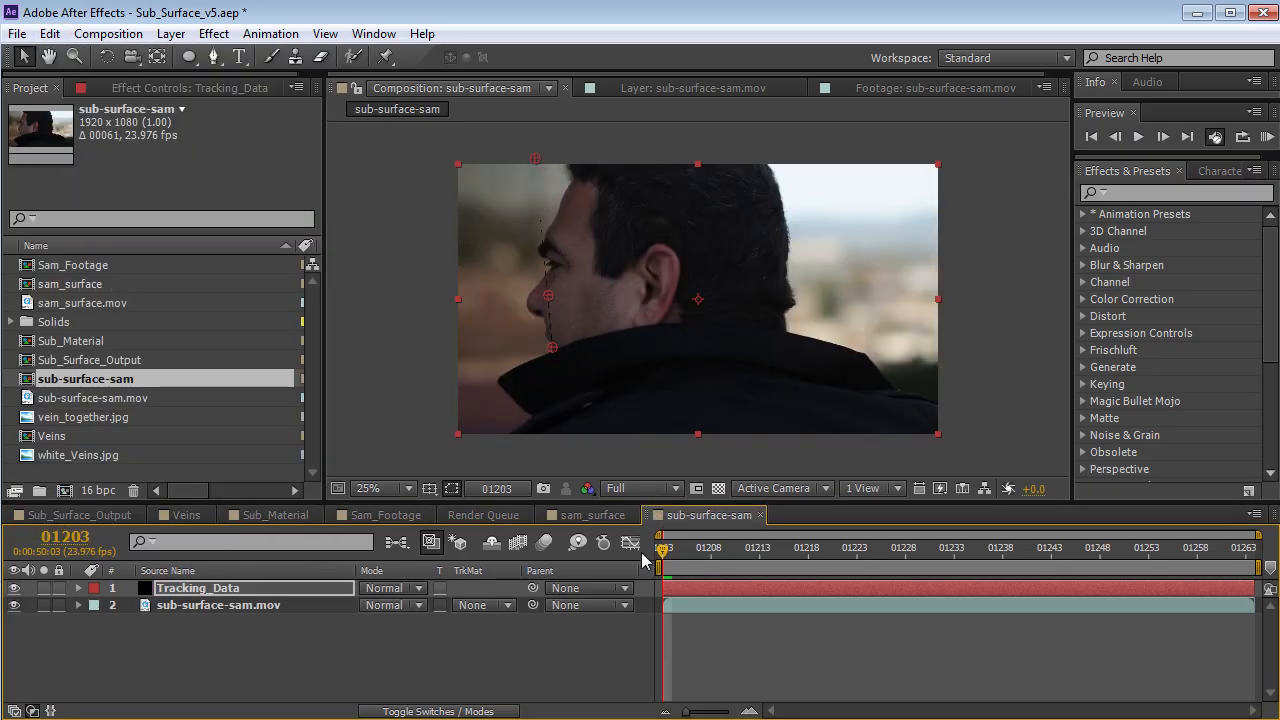
pyautogui.press('u')
pyautogui.moveTo(704, 570); pyautogui.dragTo(849, 568)
# Apply the Grid effect to the Tracking_Data solid, place it above Corner Pin, and scrub to frame 01239
pyautogui.click(1136, 193)
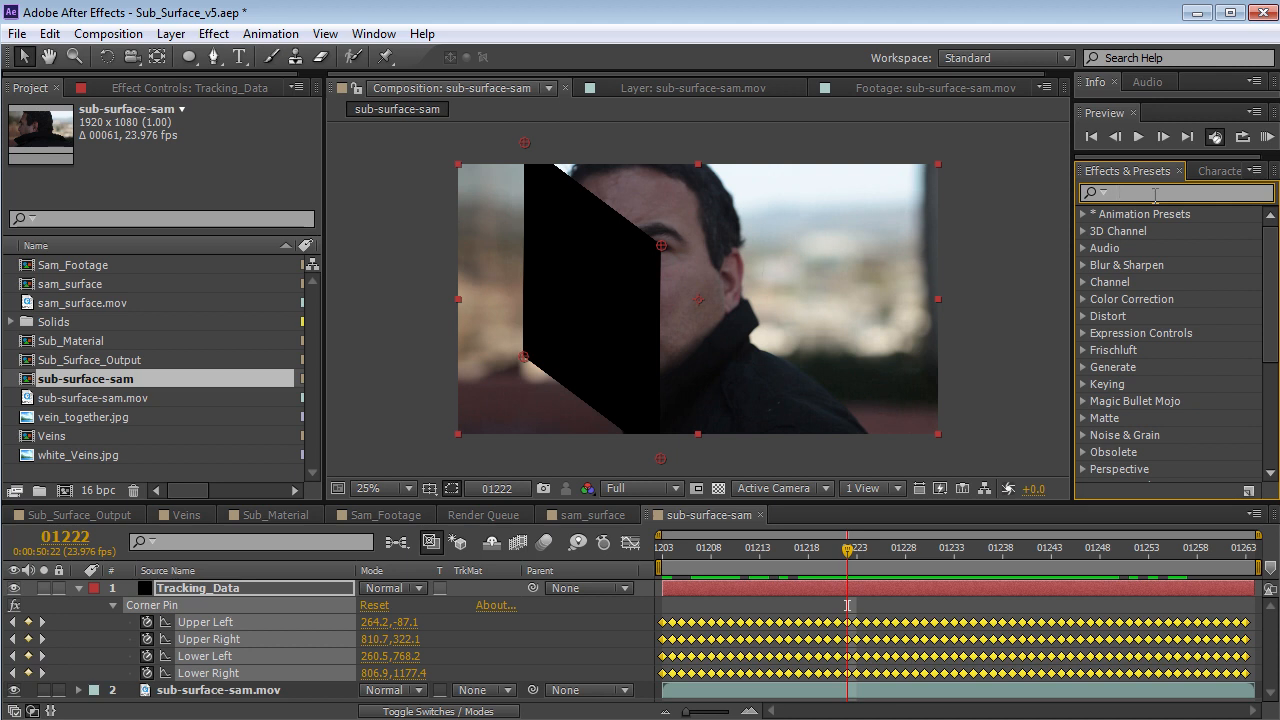
pyautogui.write('grid')
pyautogui.scroll(-2, 1277, 272)
pyautogui.moveTo(1137, 439); pyautogui.dragTo(952, 589)
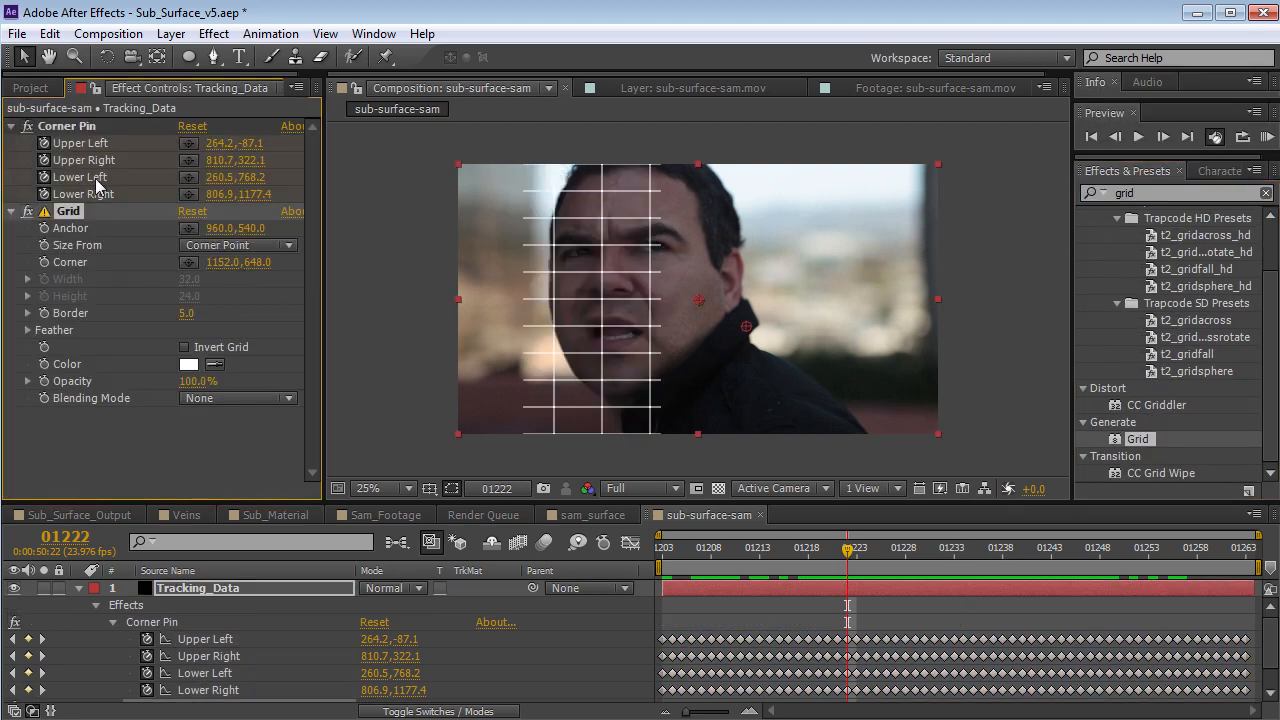
pyautogui.moveTo(66, 218); pyautogui.dragTo(66, 118)
pyautogui.moveTo(849, 562); pyautogui.dragTo(1015, 563)
# Set the preview resolution to Half, the grid's Border to 16 and the Tracking_Data layer's opacity to 47%
pyautogui.hotkey('ctrl', 'shift', 'j')
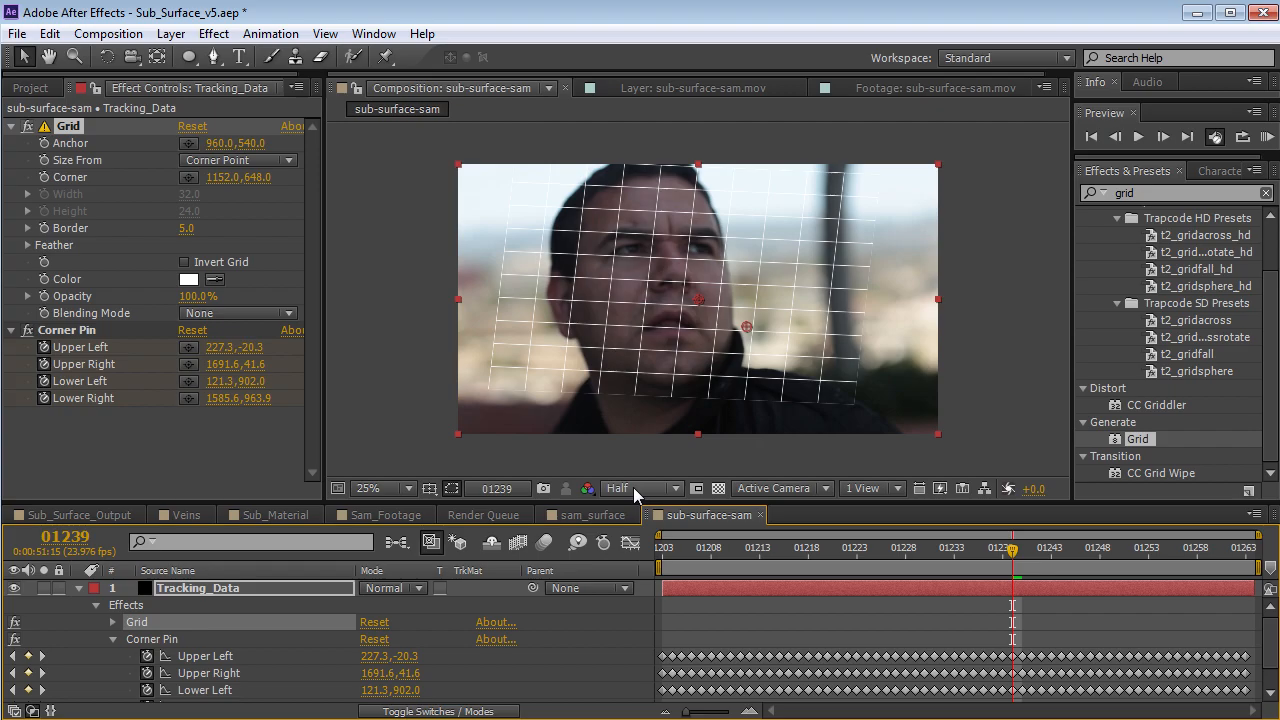
pyautogui.moveTo(186, 228); pyautogui.dragTo(195, 228)
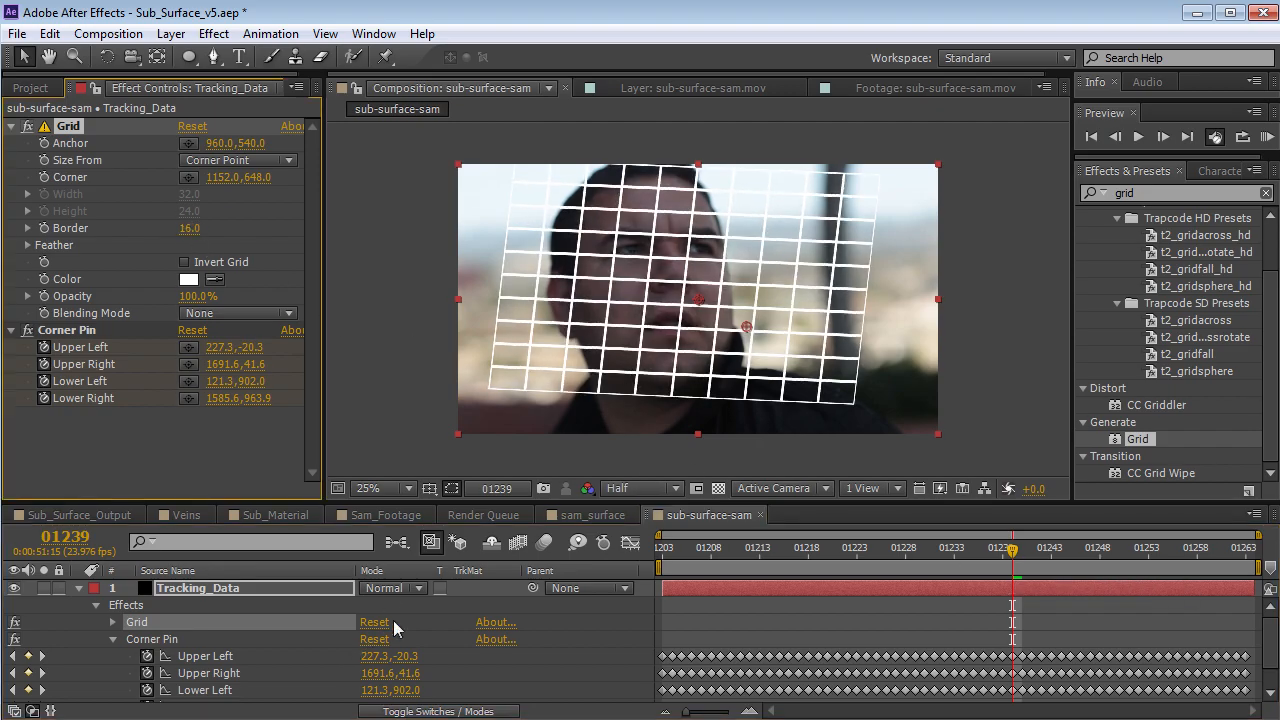
pyautogui.press('t')
pyautogui.moveTo(368, 605); pyautogui.dragTo(310, 604)
# Check how well the grid sticks to the face up close at frames 01249 and 01263
pyautogui.moveTo(1018, 555); pyautogui.dragTo(1110, 575)
pyautogui.press('g')
pyautogui.press('h')
pyautogui.scroll(2, 598, 358)
pyautogui.moveTo(600, 354); pyautogui.dragTo(633, 271)
pyautogui.press('g')
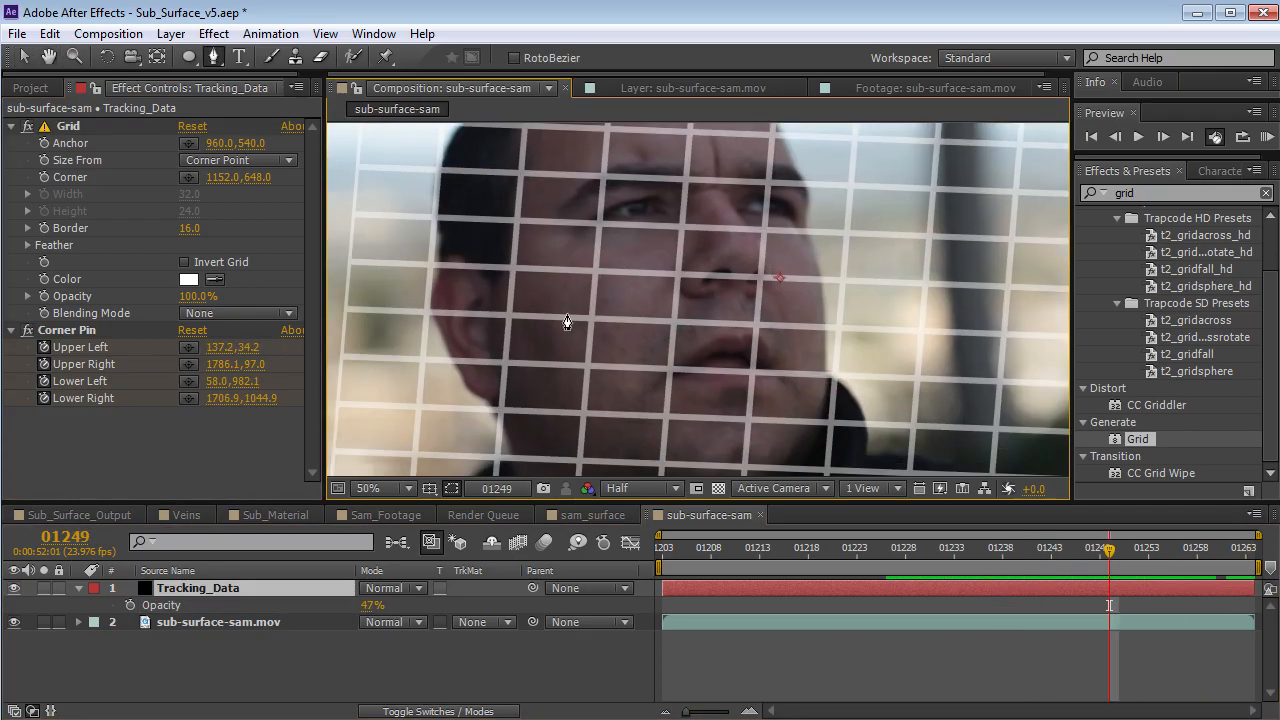
pyautogui.moveTo(1152, 555); pyautogui.dragTo(1272, 588)
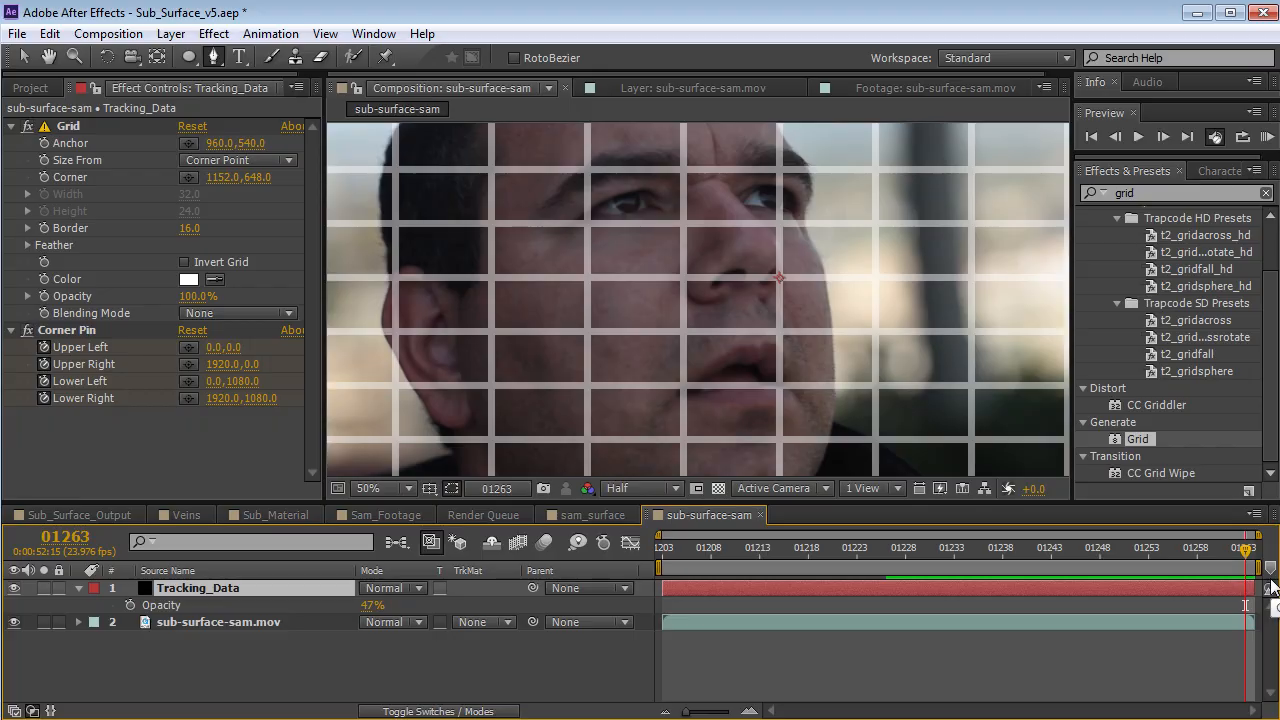
# Hide the Tracking_Data layer and show the whole footage frame at 01263
pyautogui.click(14, 589)
pyautogui.scroll(-2, 676, 310)
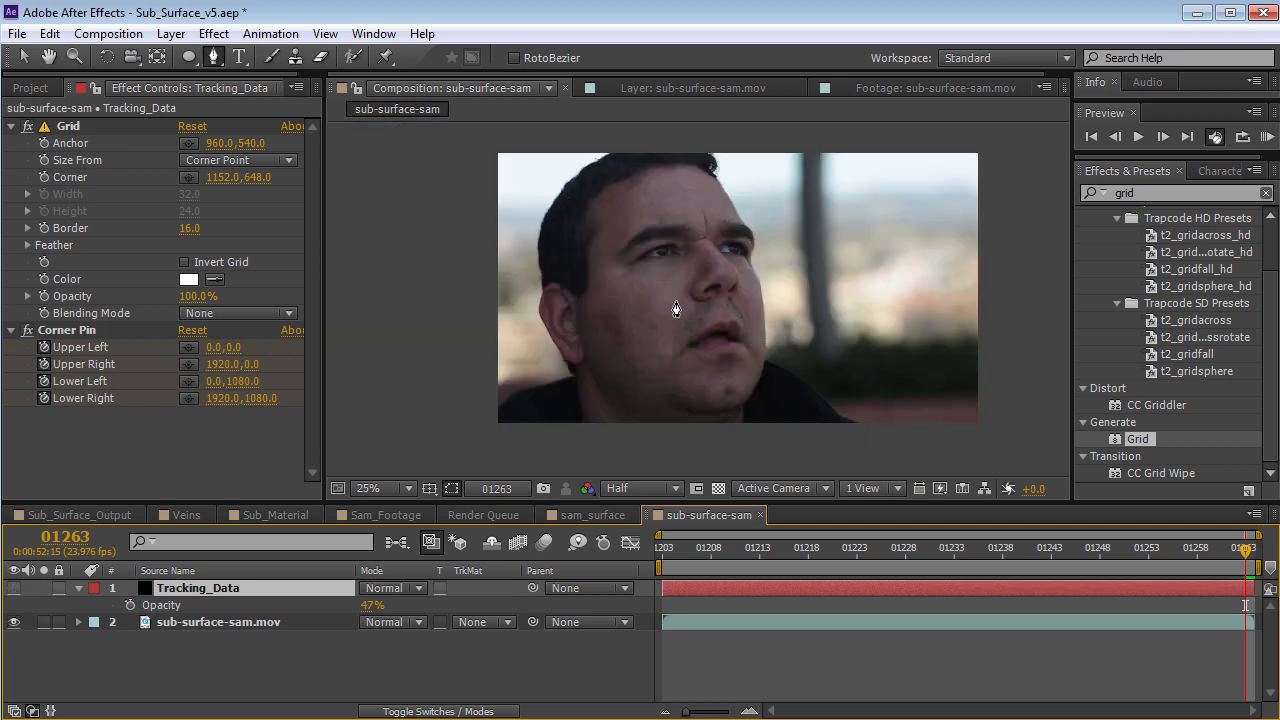
pyautogui.press('v')
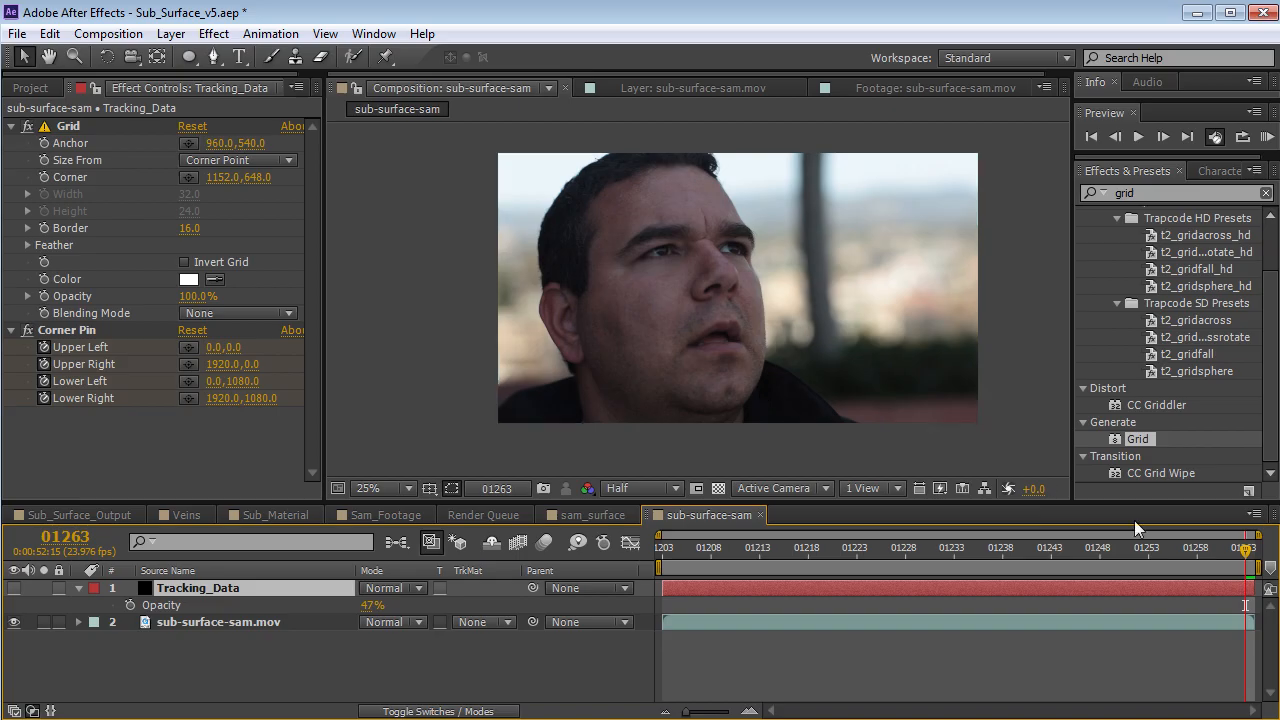
pyautogui.moveTo(1219, 548); pyautogui.dragTo(1263, 548)
pyautogui.hotkey('ctrl', '0')
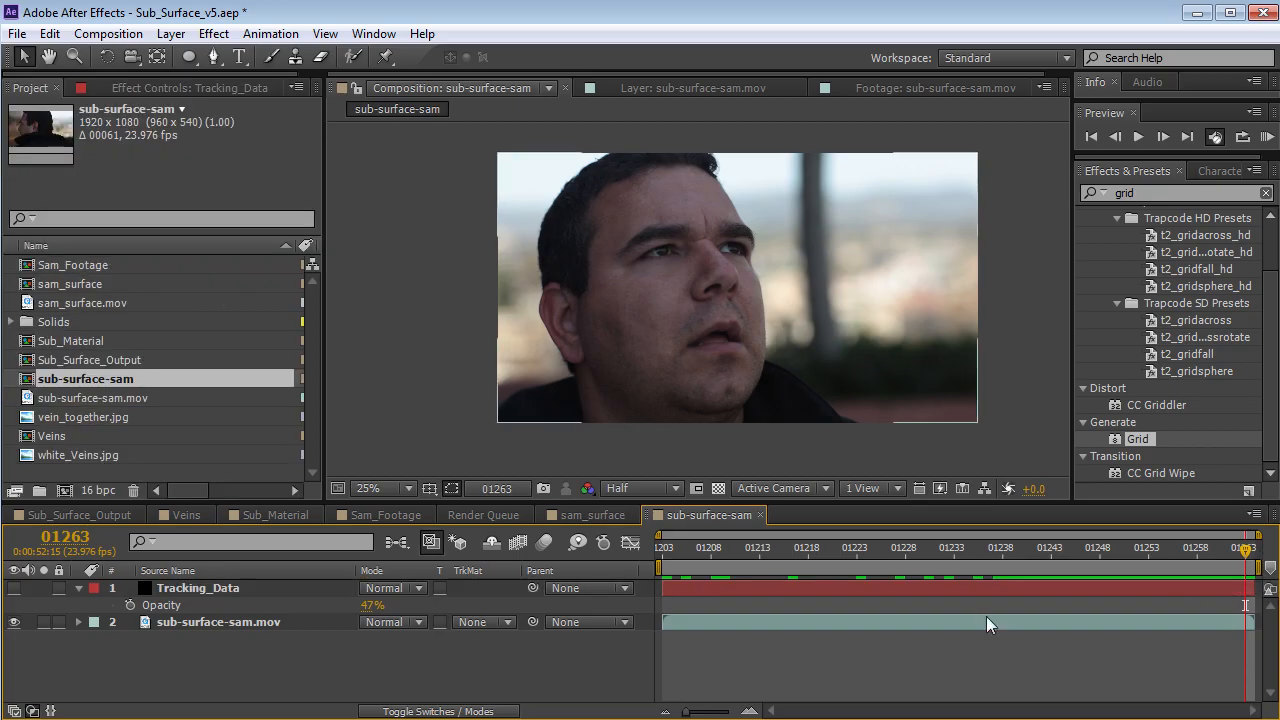
# Create a black 1920 x 1080 px solid named Noise
pyautogui.click(171, 34)
pyautogui.moveTo(200, 57)
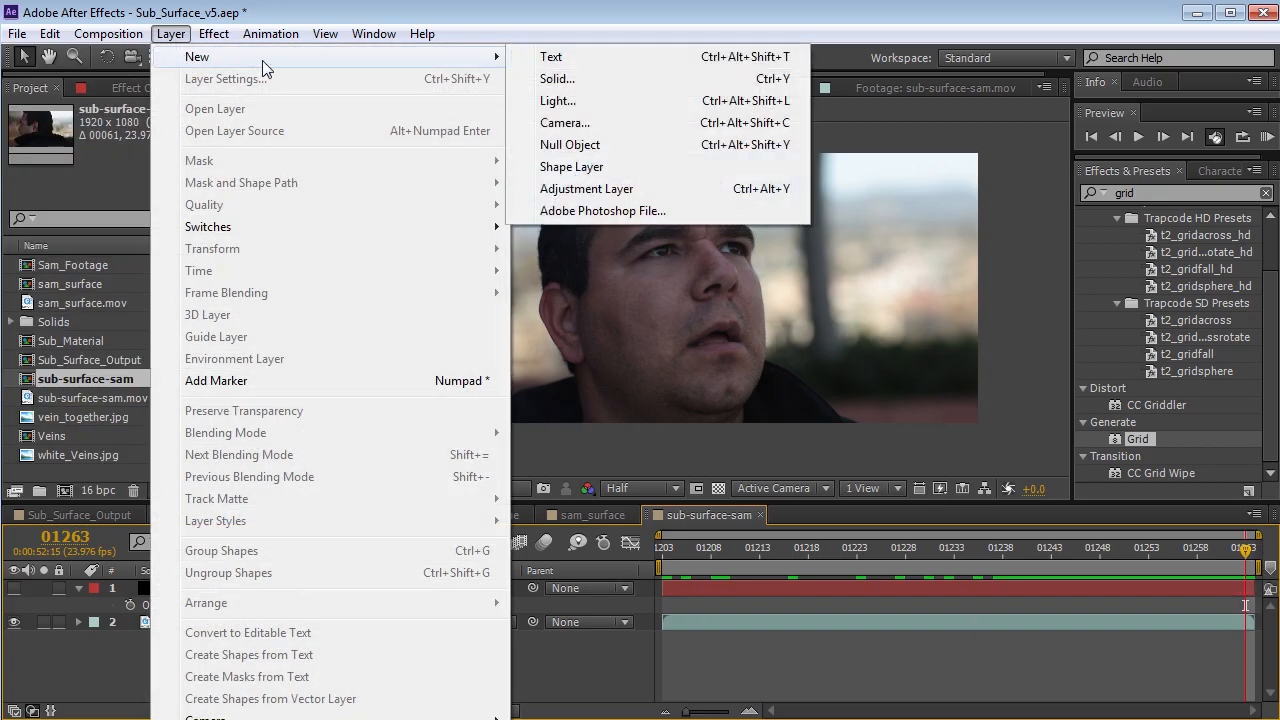
pyautogui.click(568, 80)
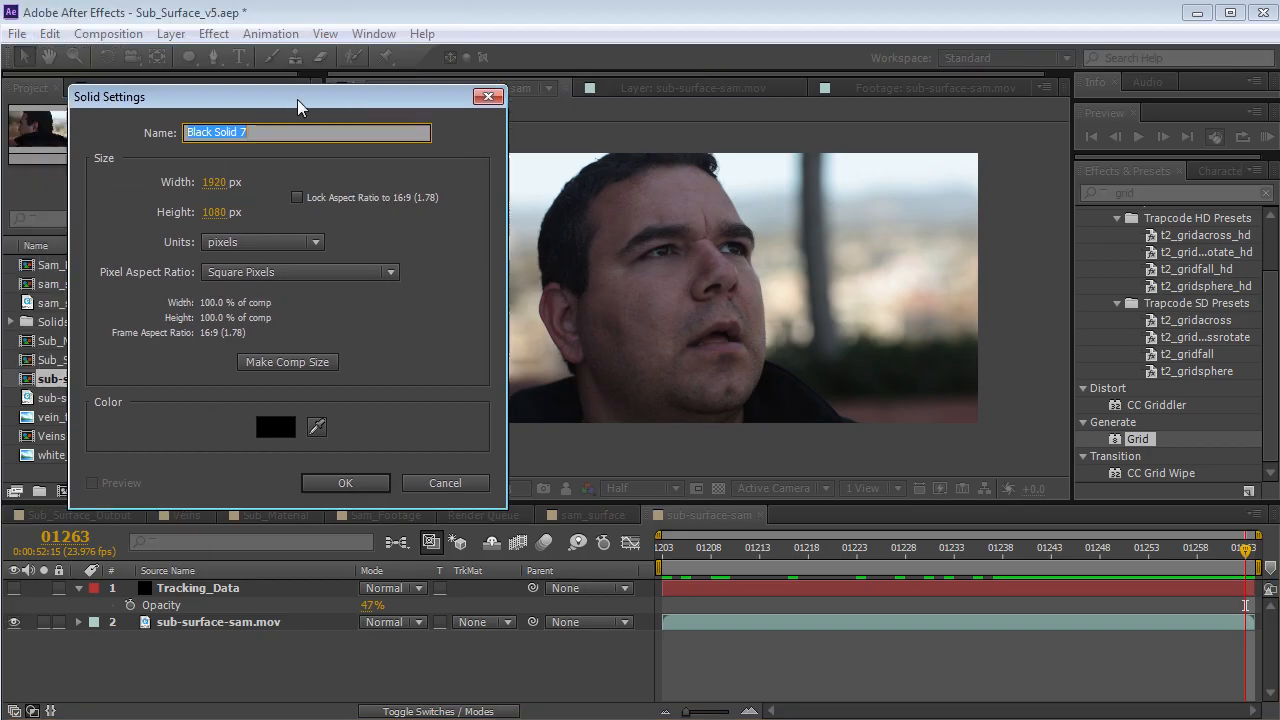
pyautogui.press('BackSpace')
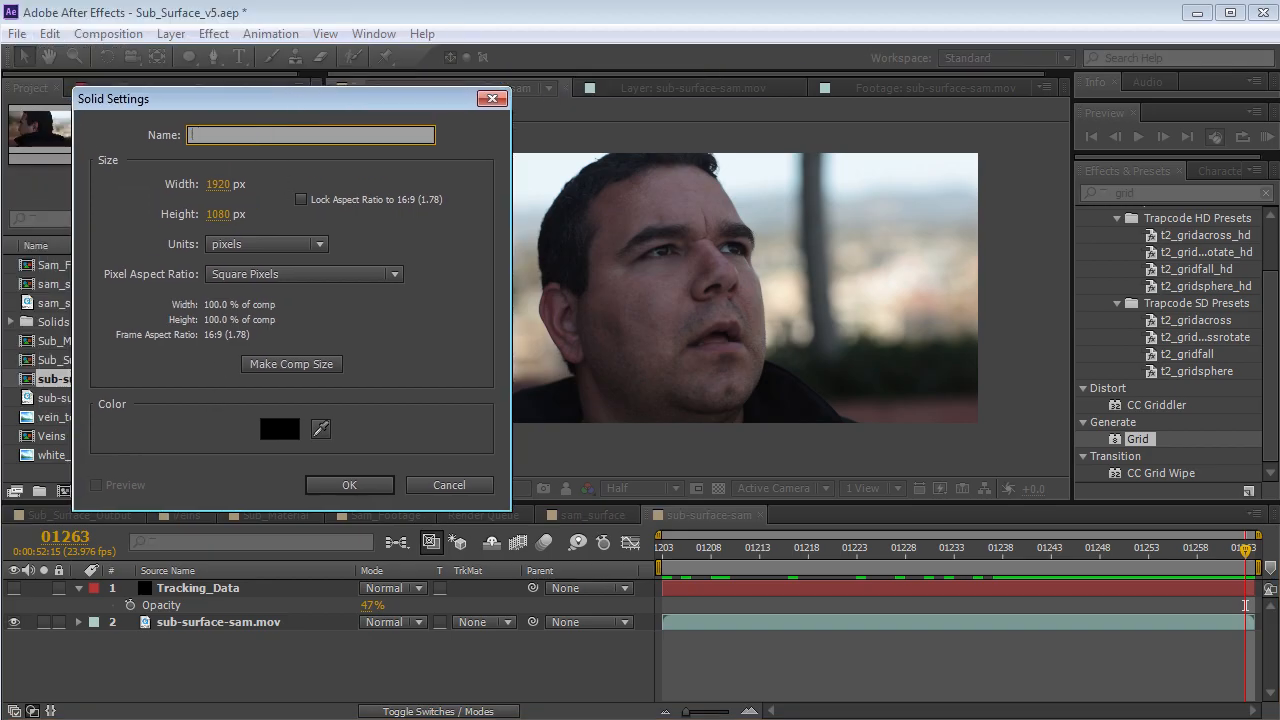
pyautogui.press('Return')
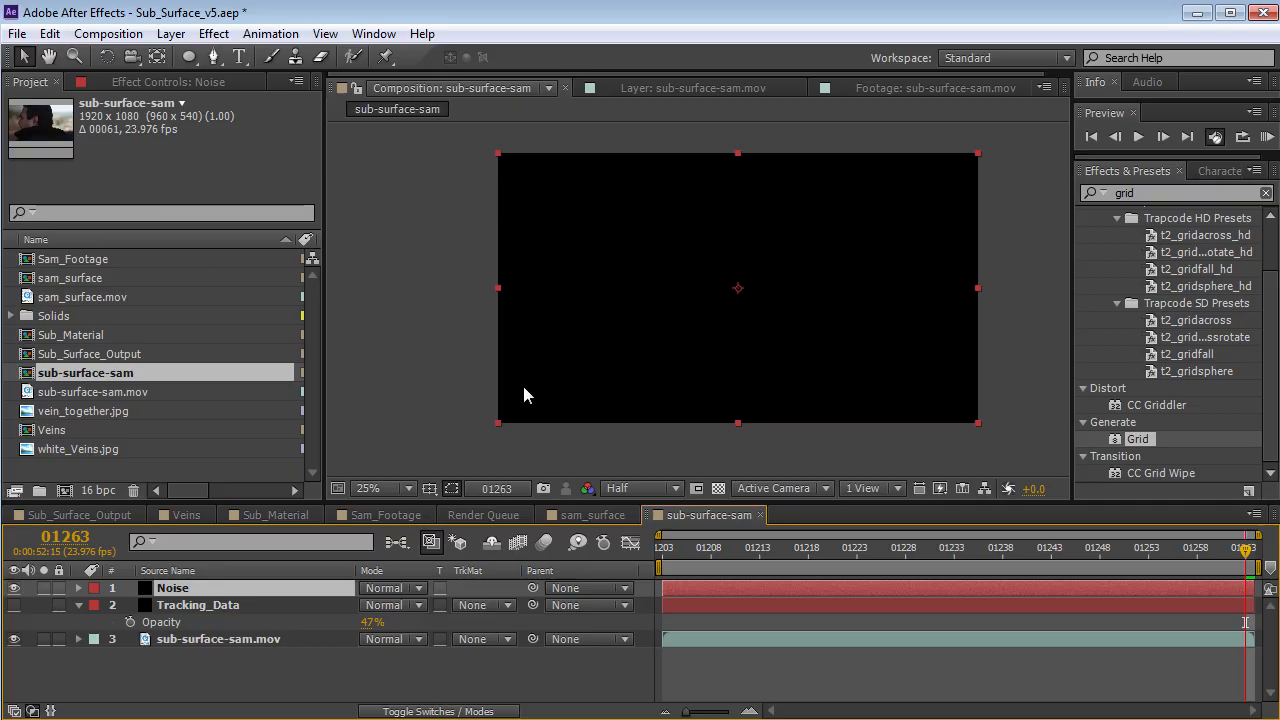
# Search the effects for Fractal and apply Fractal Noise to the Noise layer
pyautogui.click(1168, 193)
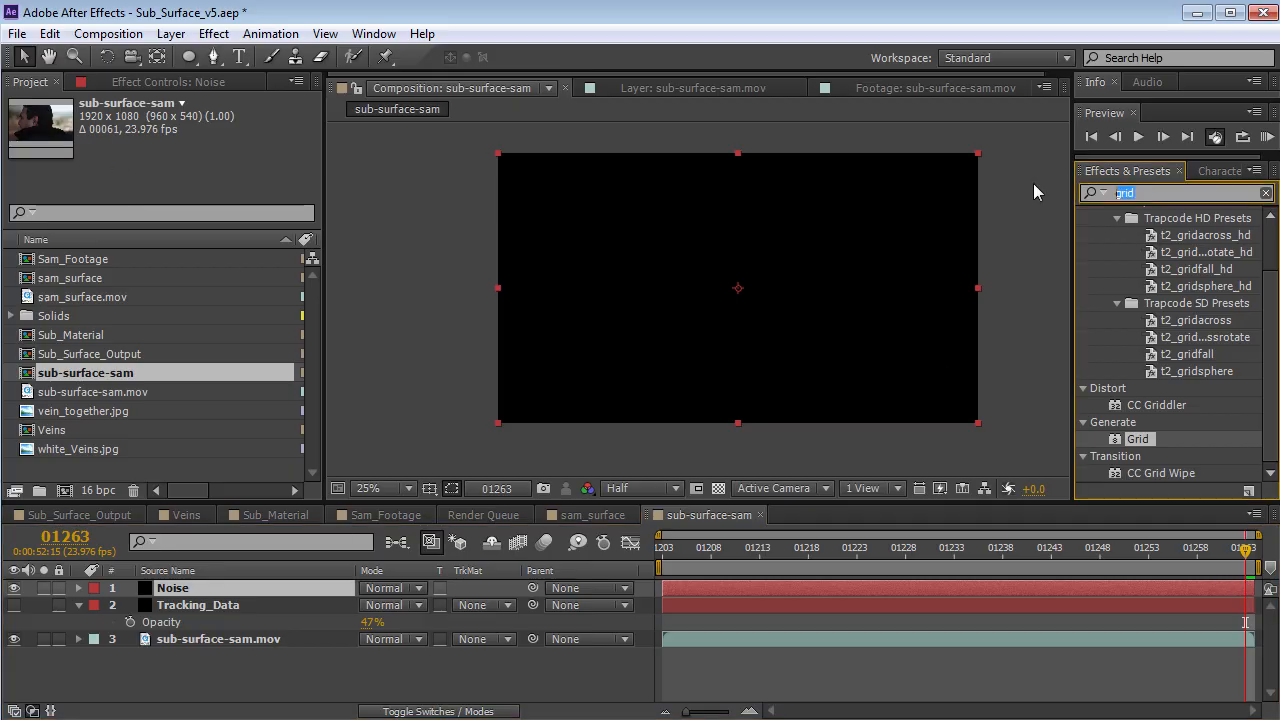
pyautogui.write('Fractal')
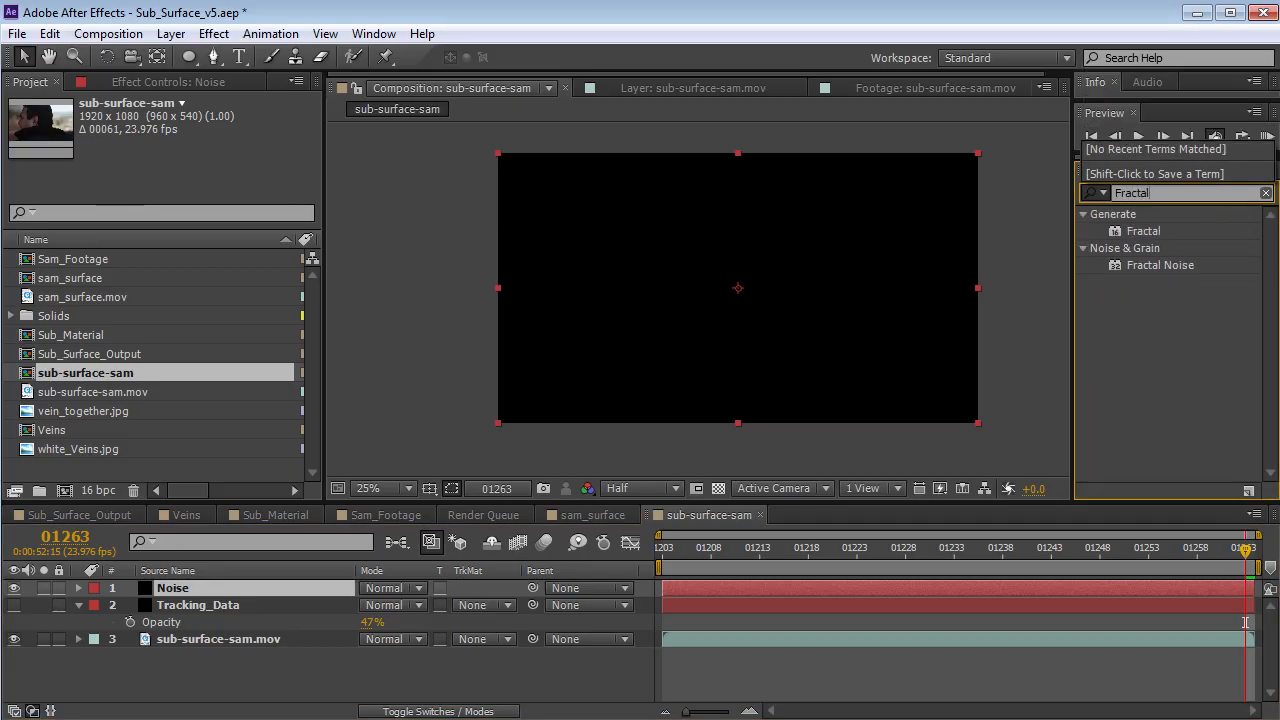
pyautogui.click(1165, 266)
pyautogui.moveTo(1145, 265); pyautogui.dragTo(175, 589)
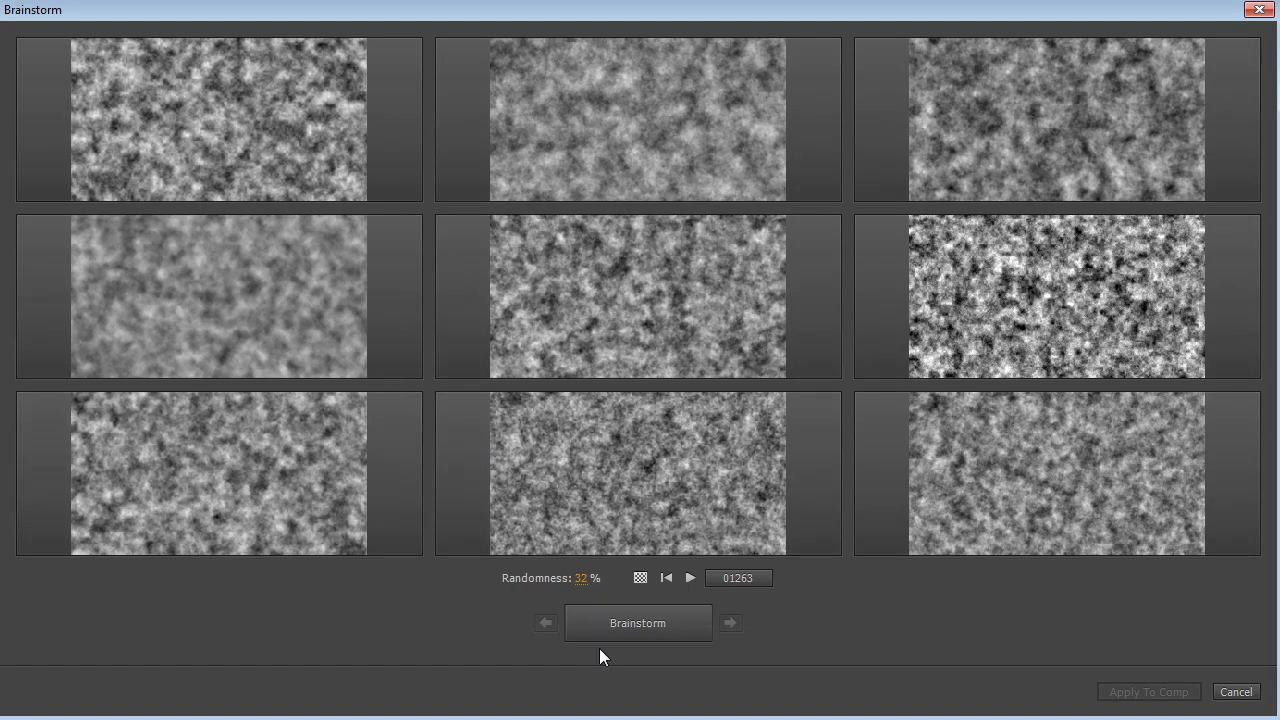
# Explore Fractal Noise variations in Brainstorm with randomness raised to 46% and 73%, and leave without applying any
pyautogui.click(629, 630)
pyautogui.moveTo(585, 587); pyautogui.dragTo(598, 587)
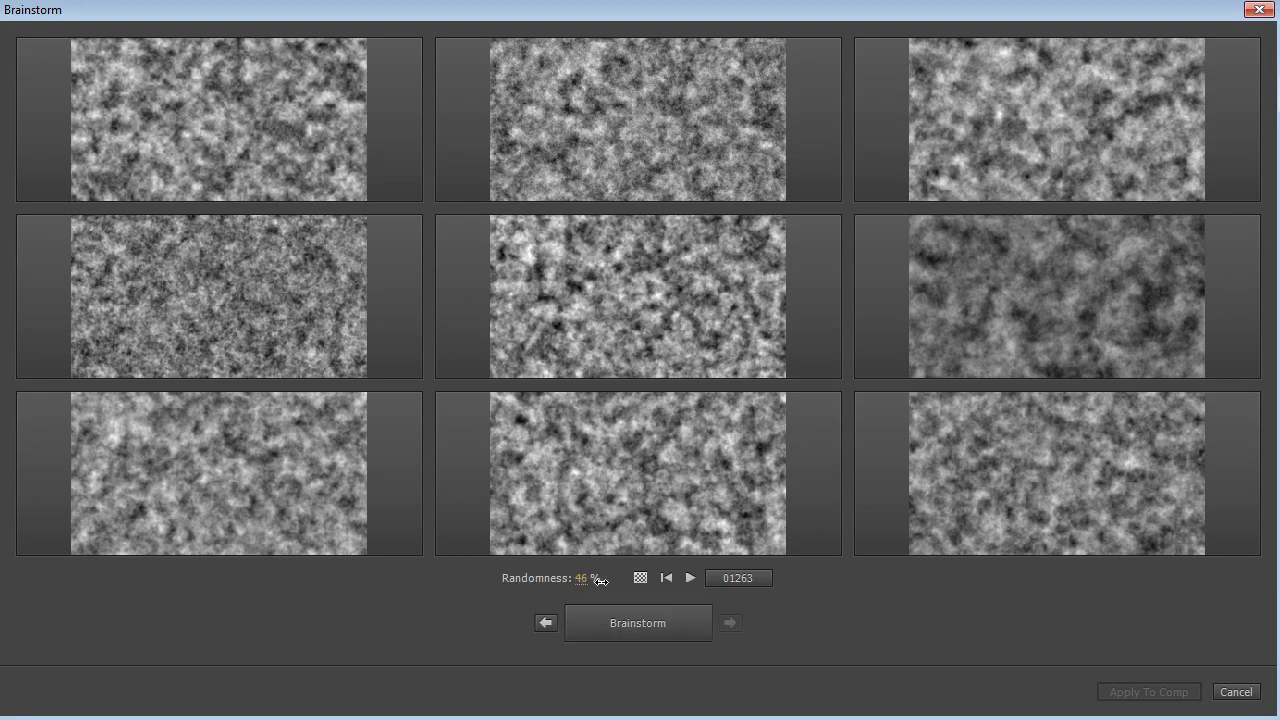
pyautogui.click(642, 619)
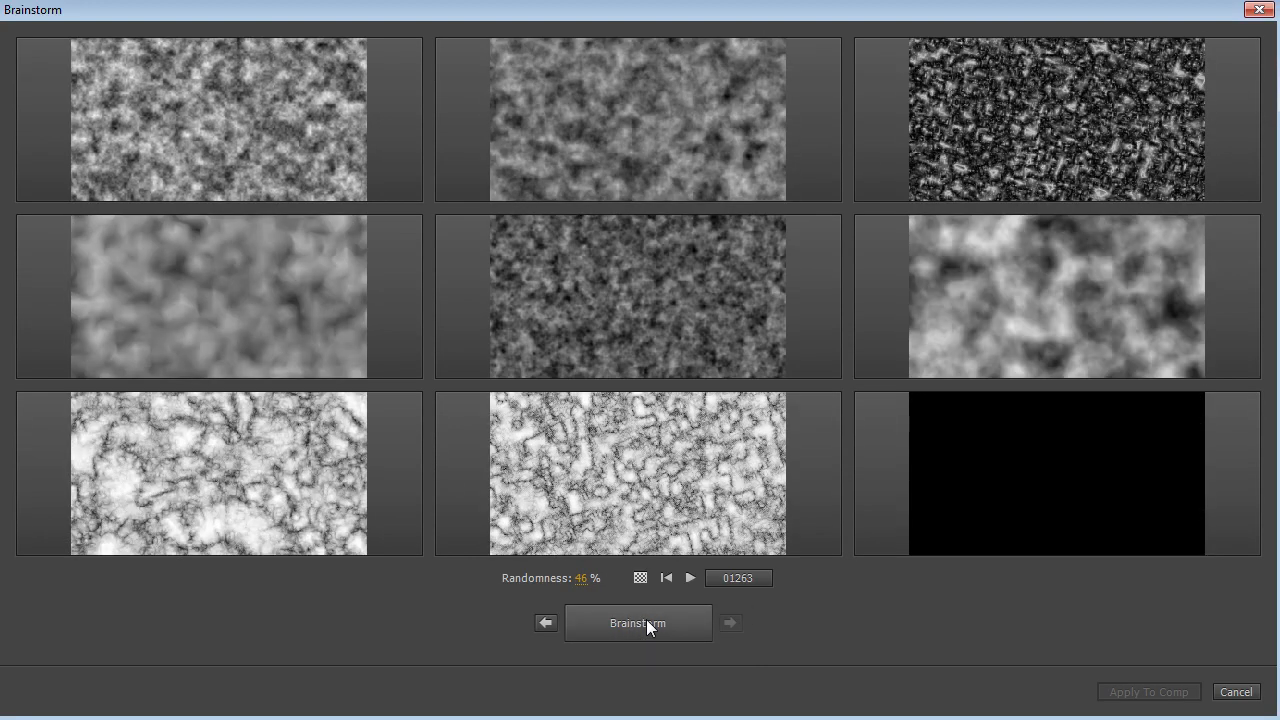
pyautogui.click(646, 619)
pyautogui.click(568, 614)
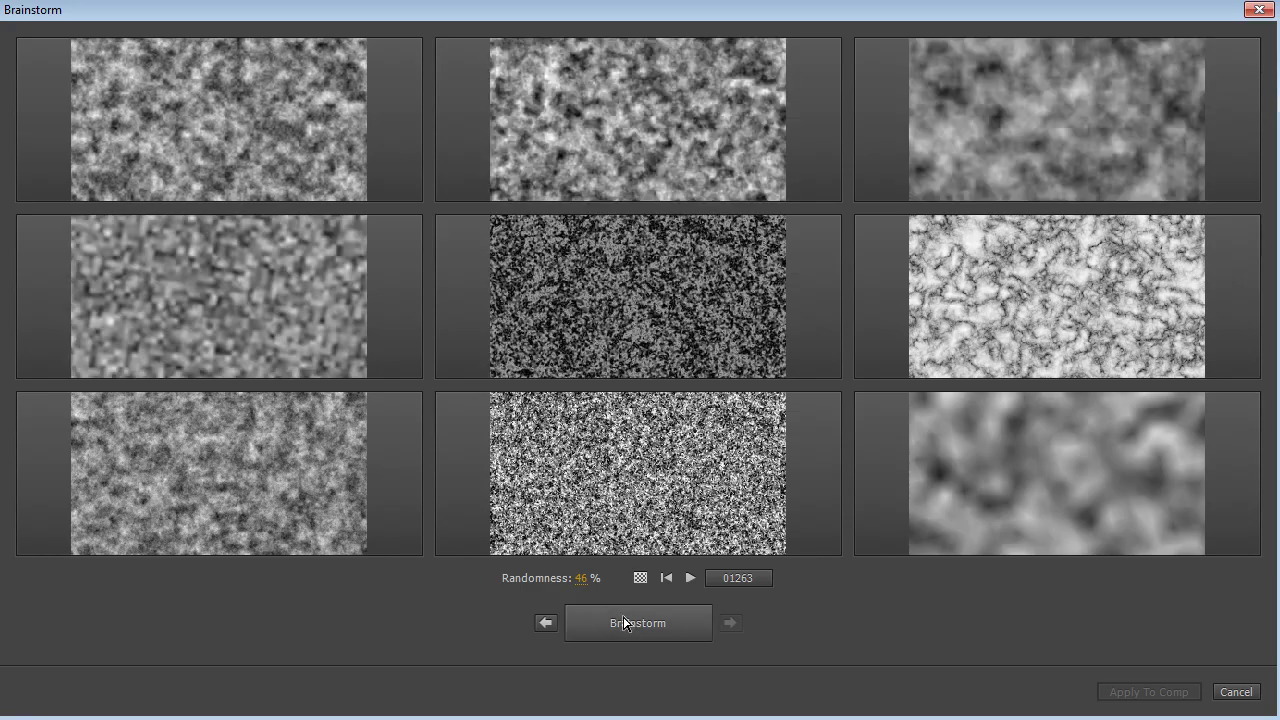
pyautogui.click(623, 617)
pyautogui.click(623, 619)
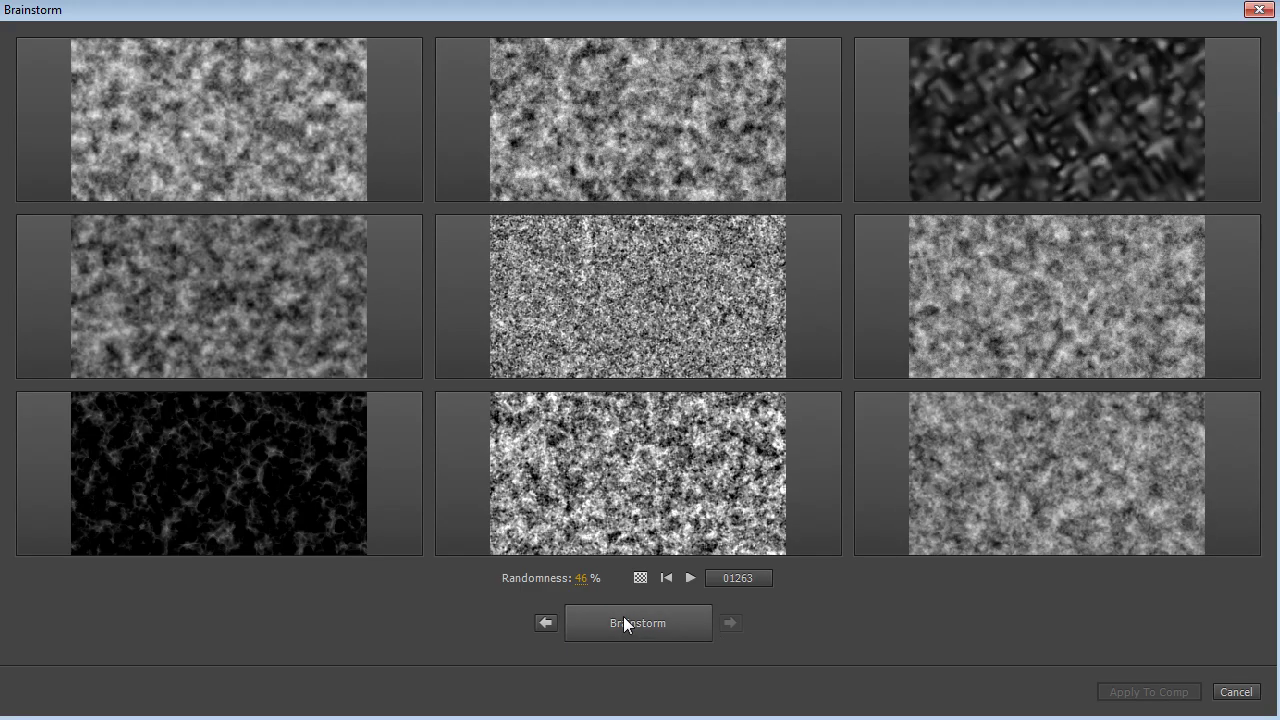
pyautogui.click(627, 618)
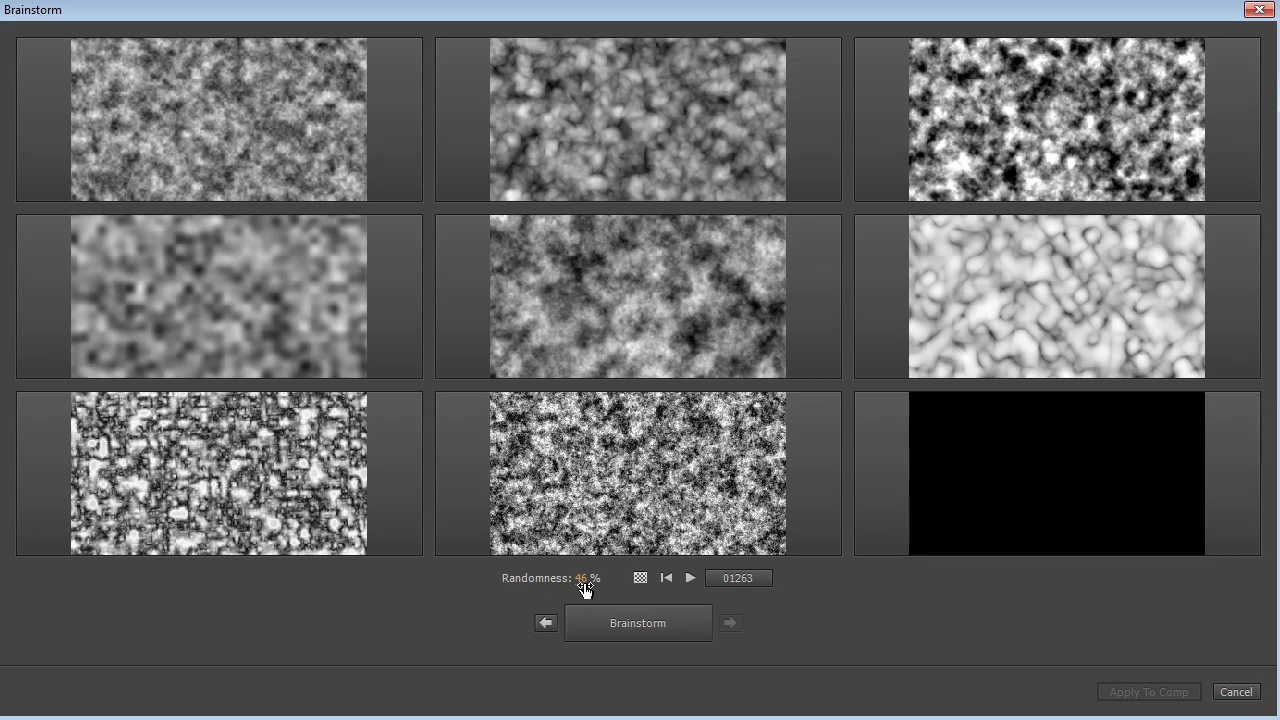
pyautogui.moveTo(585, 590); pyautogui.dragTo(612, 589)
pyautogui.click(617, 632)
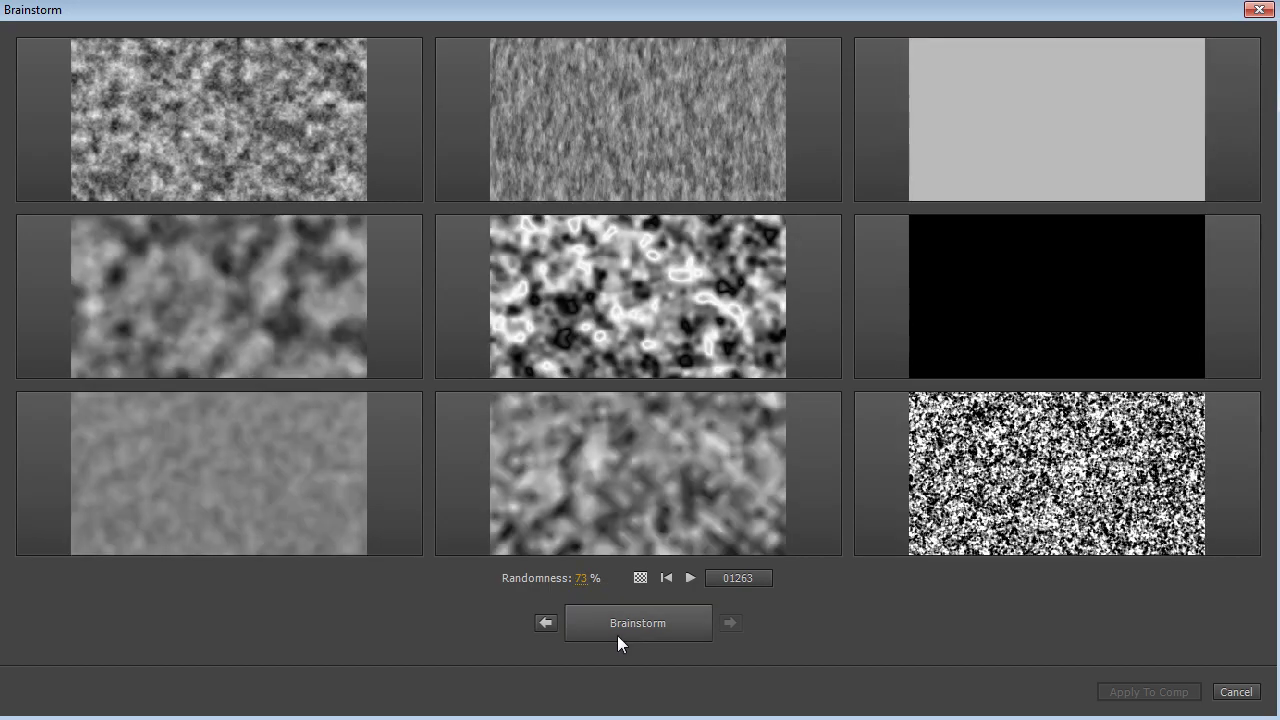
pyautogui.click(629, 624)
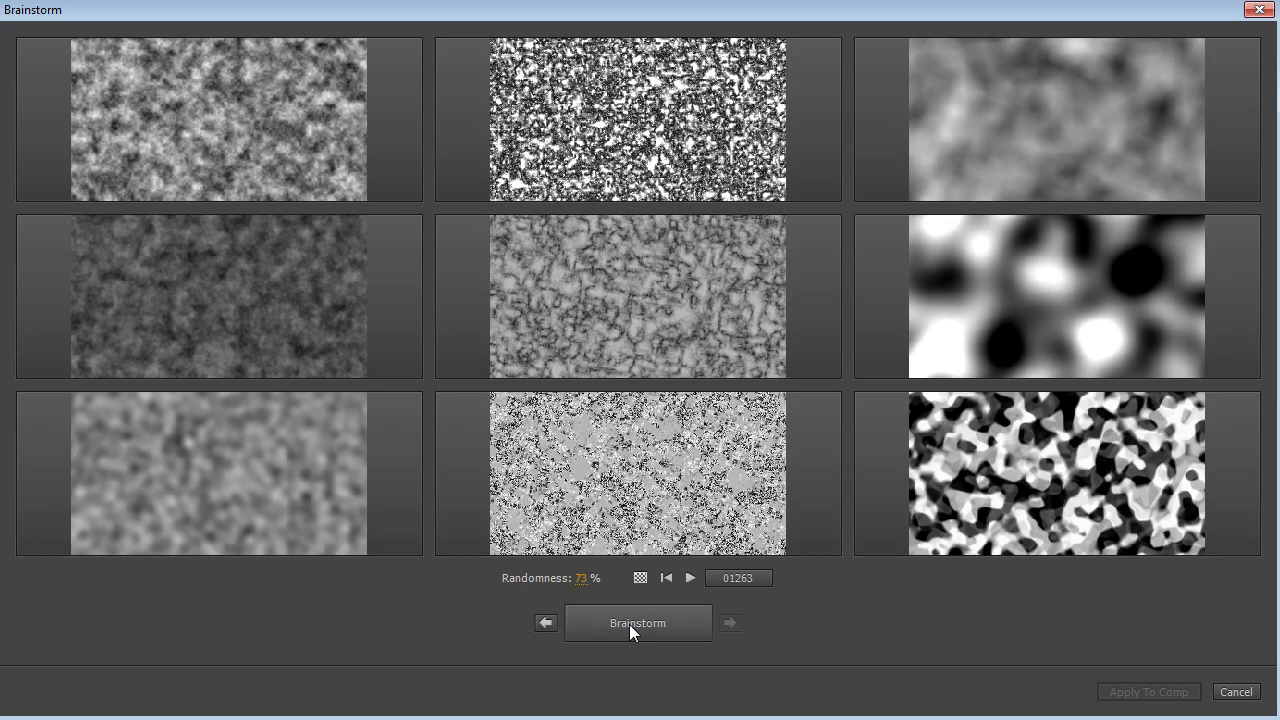
pyautogui.click(629, 624)
pyautogui.click(629, 624)
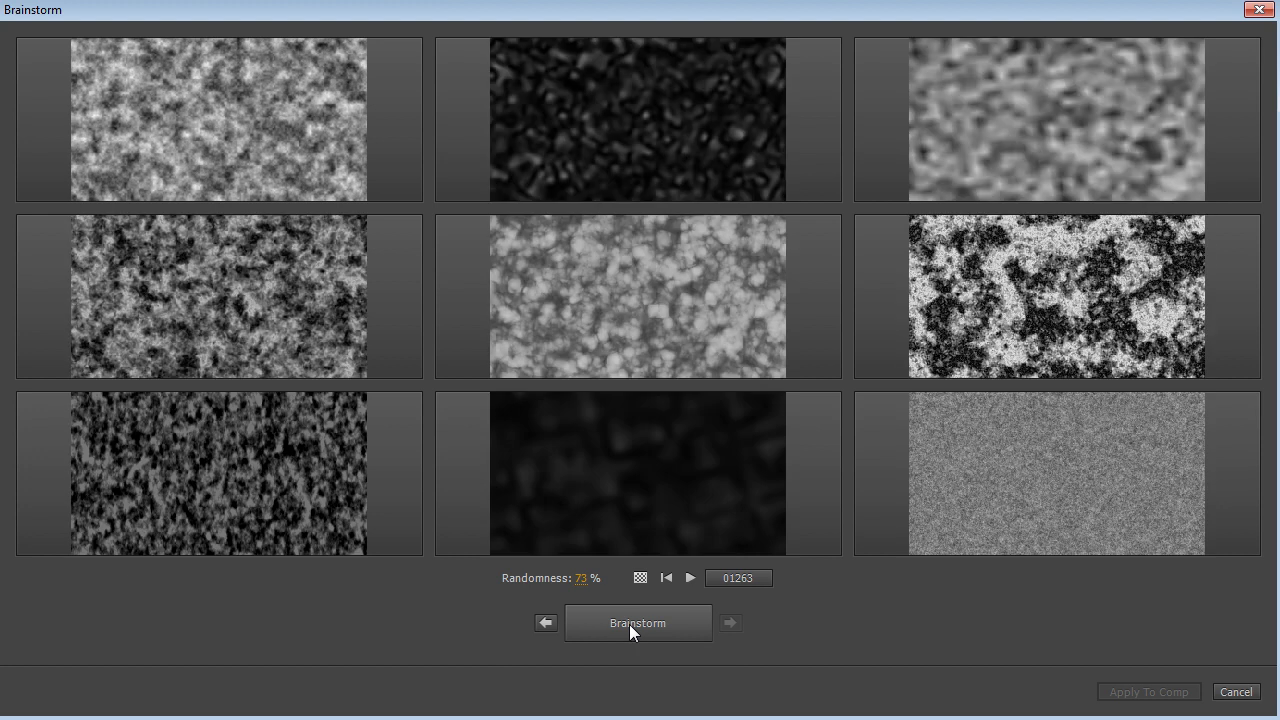
pyautogui.click(629, 624)
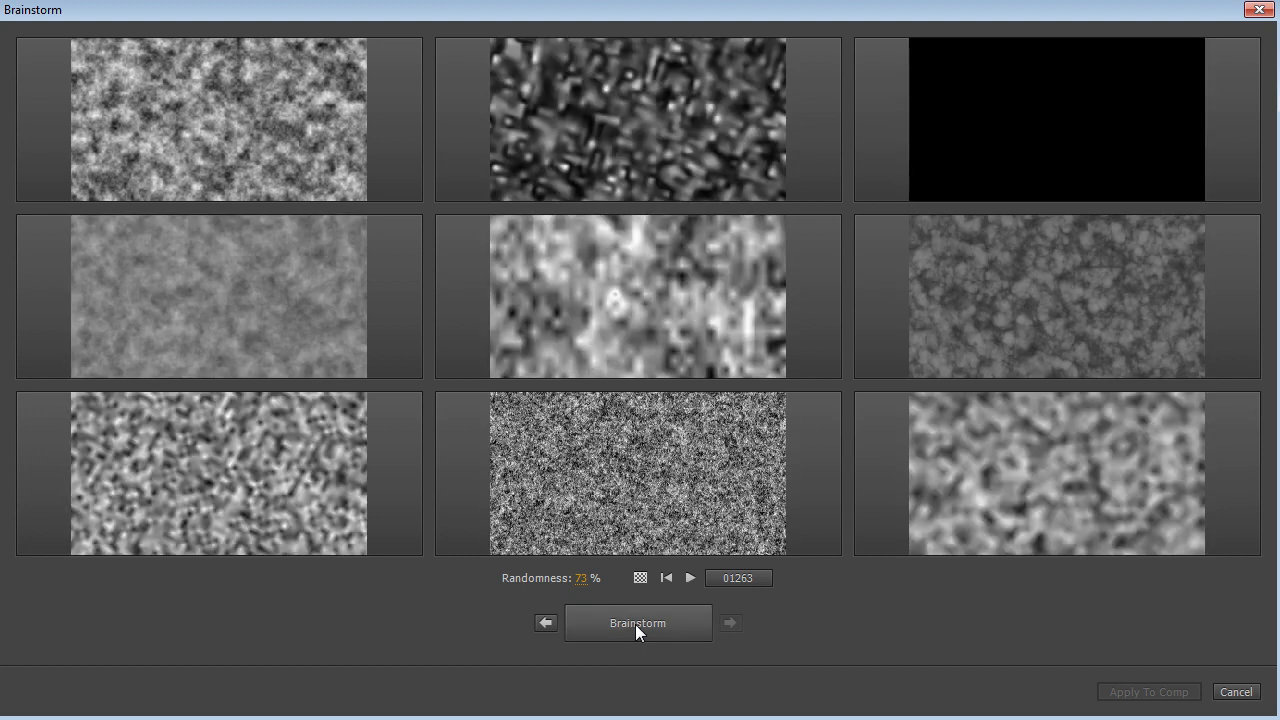
pyautogui.click(1236, 692)
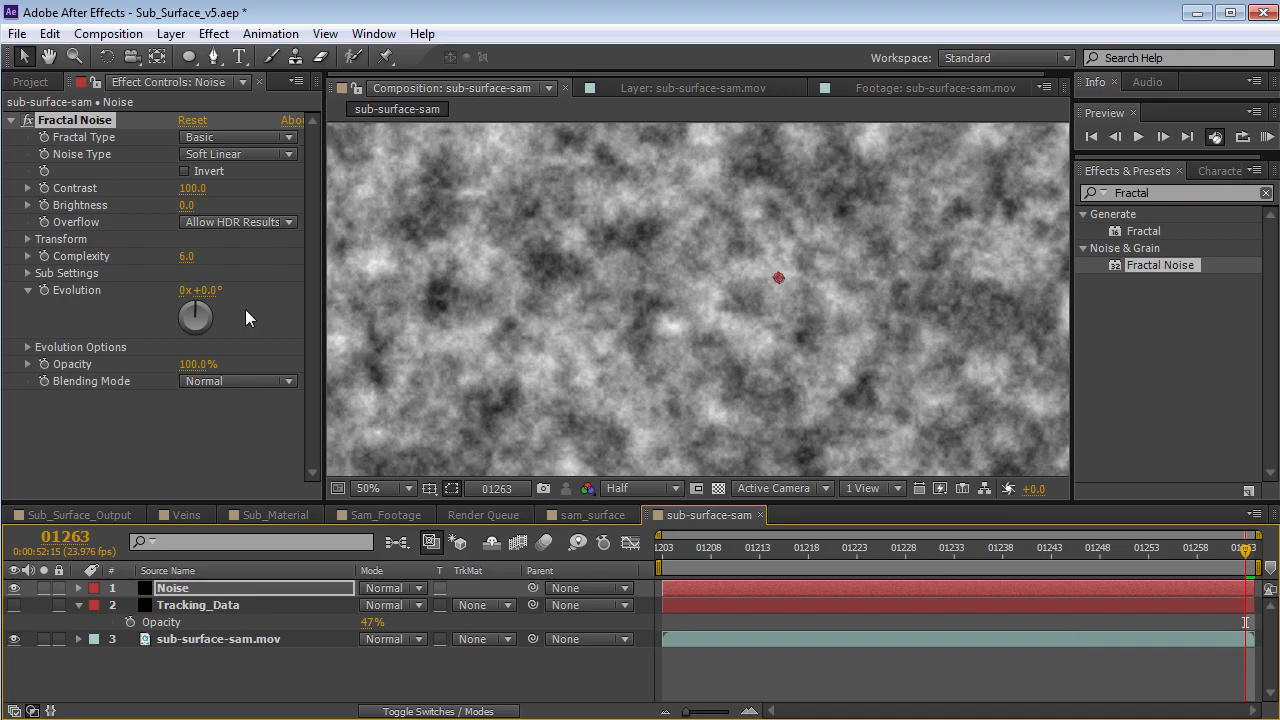
# Set the Fractal Noise type to Dynamic, with Evolution at 76° and Complexity at 9.7
pyautogui.click(211, 136)
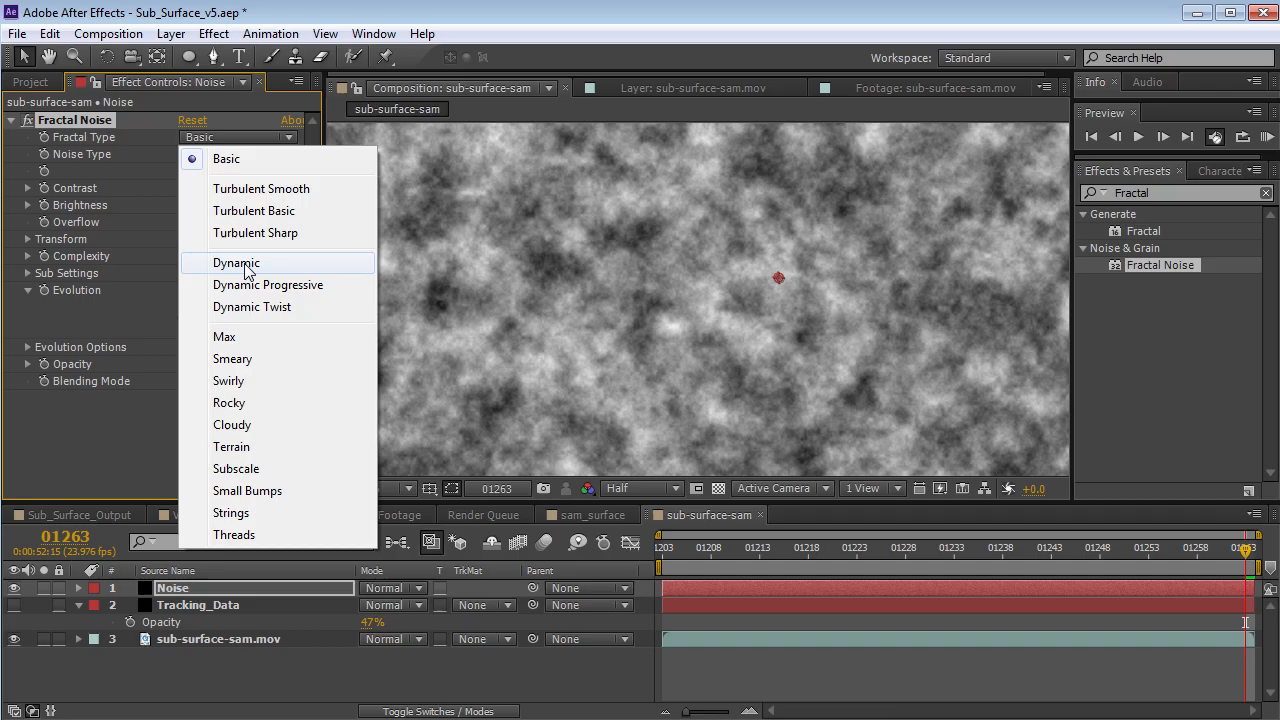
pyautogui.click(244, 263)
pyautogui.scroll(-1, 590, 265)
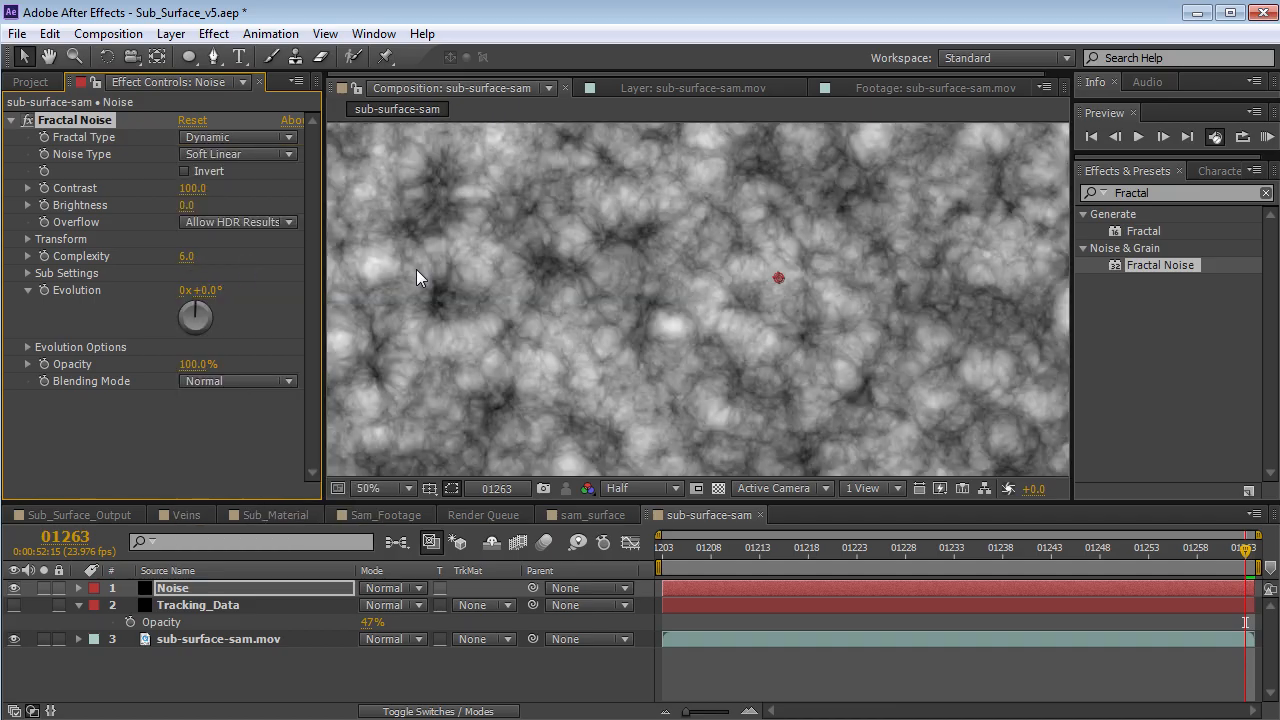
pyautogui.moveTo(206, 290); pyautogui.dragTo(332, 293)
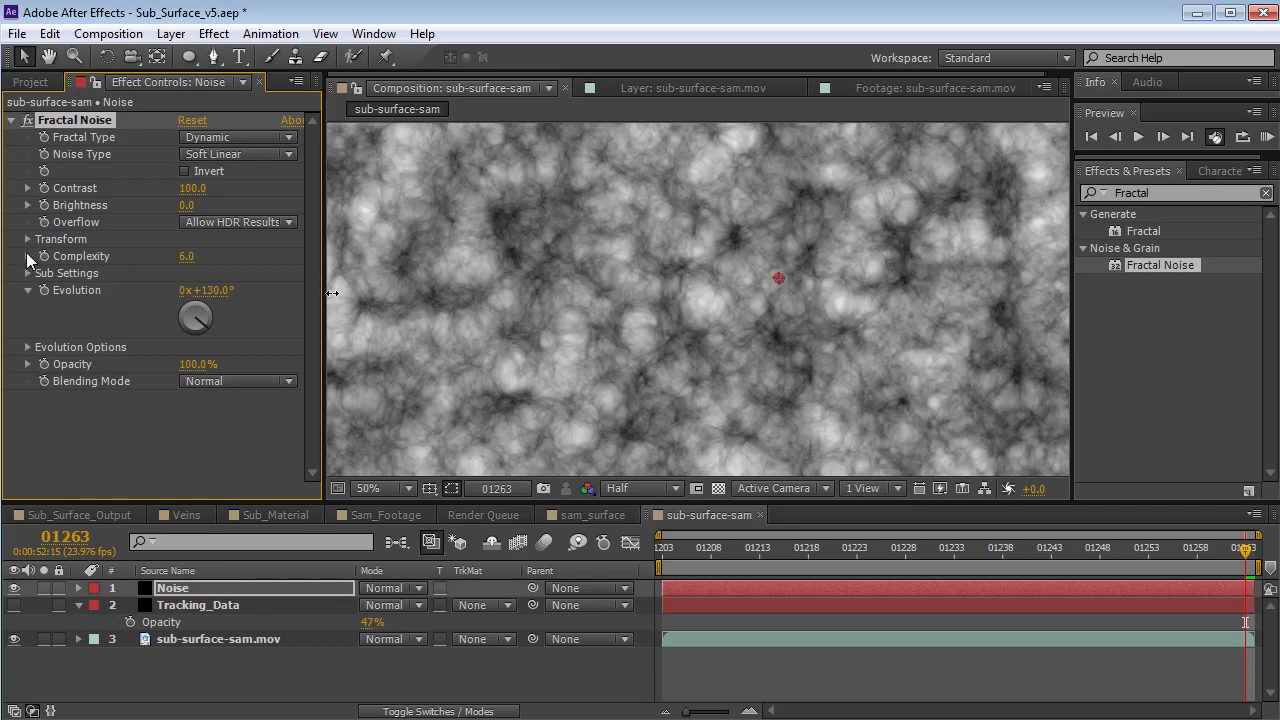
pyautogui.moveTo(186, 256); pyautogui.dragTo(668, 266)
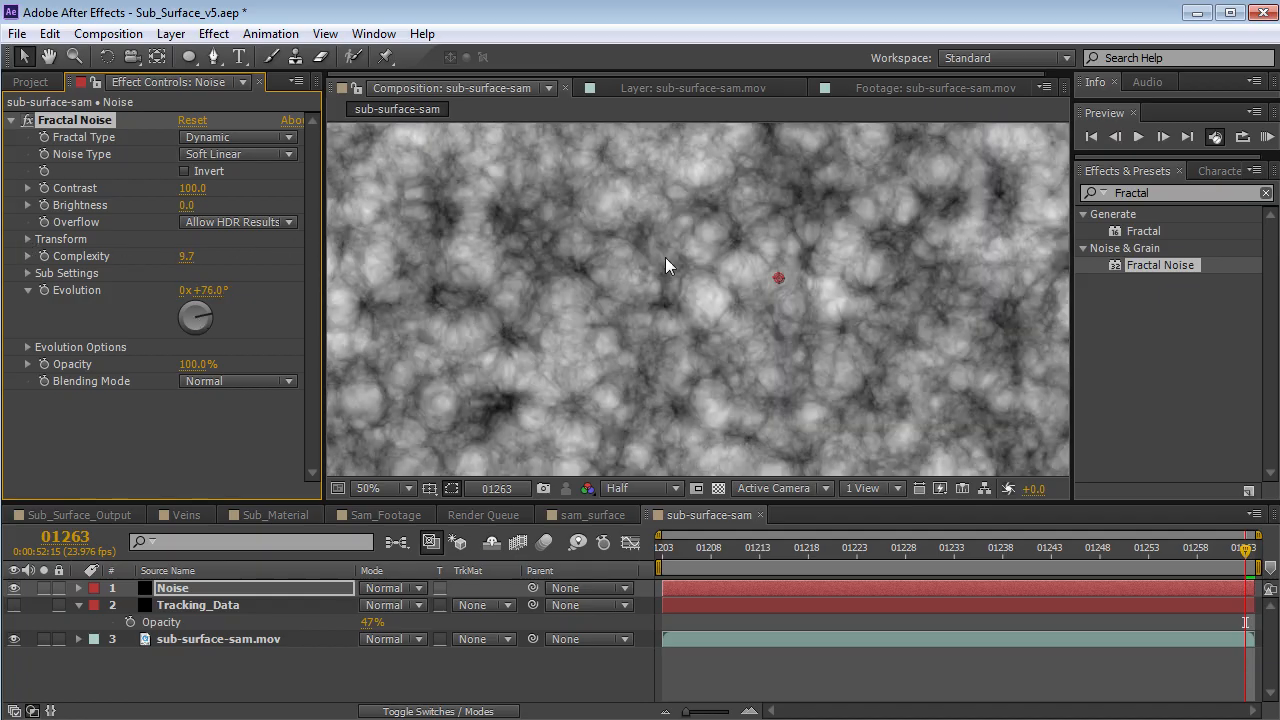
# Set the noise's Transform Scale to 262 and its Evolution to 297° at frame 01245
pyautogui.click(30, 240)
pyautogui.moveTo(190, 290); pyautogui.dragTo(345, 275)
pyautogui.scroll(-2, 800, 284)
pyautogui.click(1072, 553)
pyautogui.moveTo(213, 445); pyautogui.dragTo(410, 423)
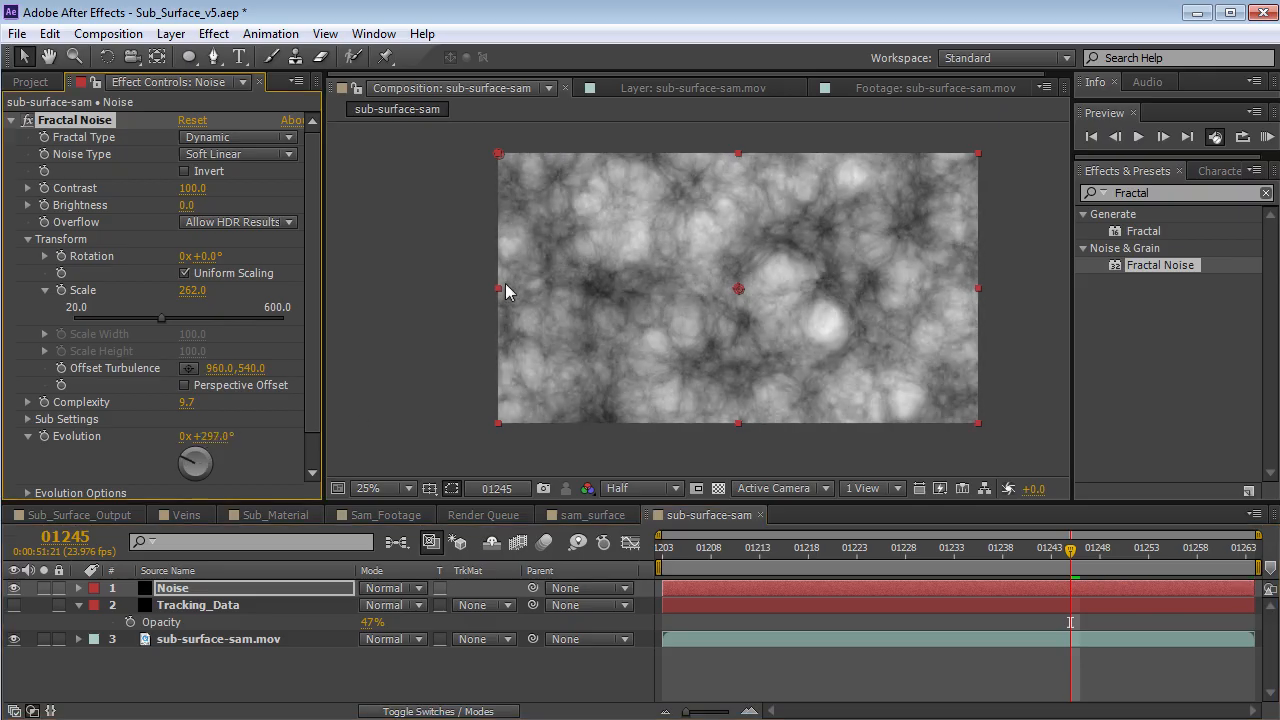
# Move to frame 01263 and hide the Noise layer so the face can be traced
pyautogui.click(14, 588)
pyautogui.moveTo(1082, 556); pyautogui.dragTo(1272, 570)
pyautogui.click(212, 58)
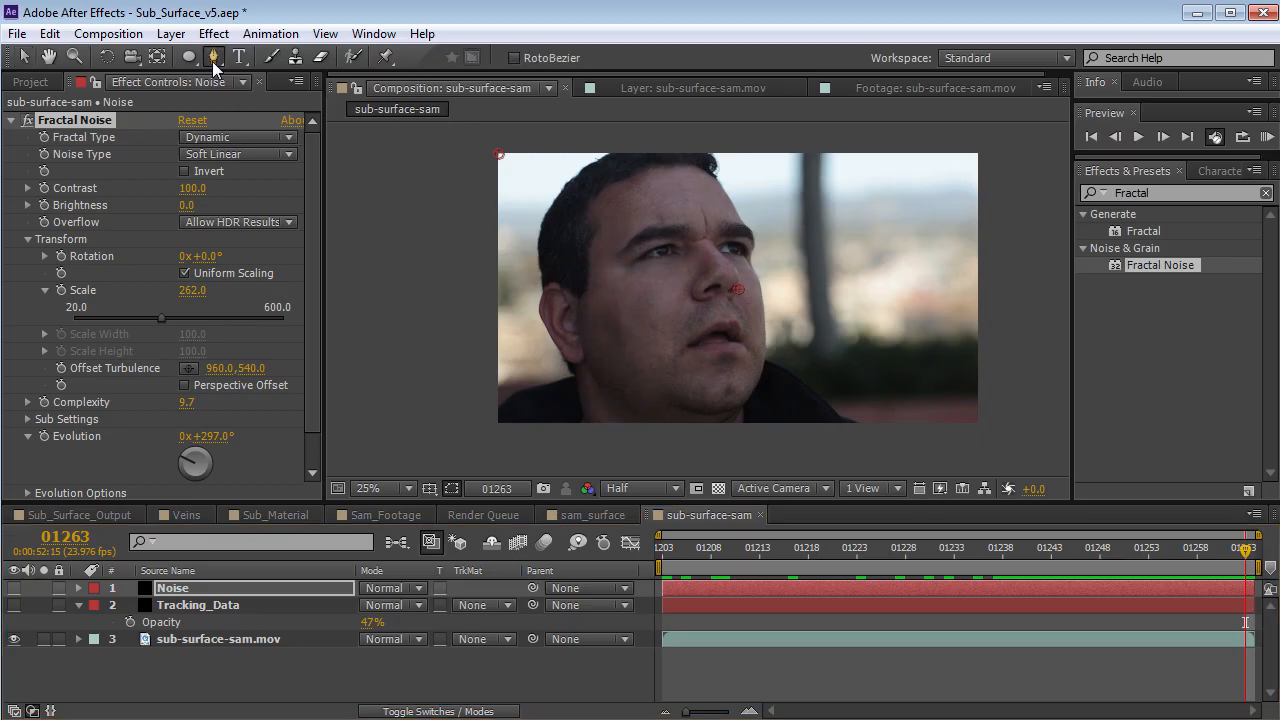
pyautogui.click(14, 588)
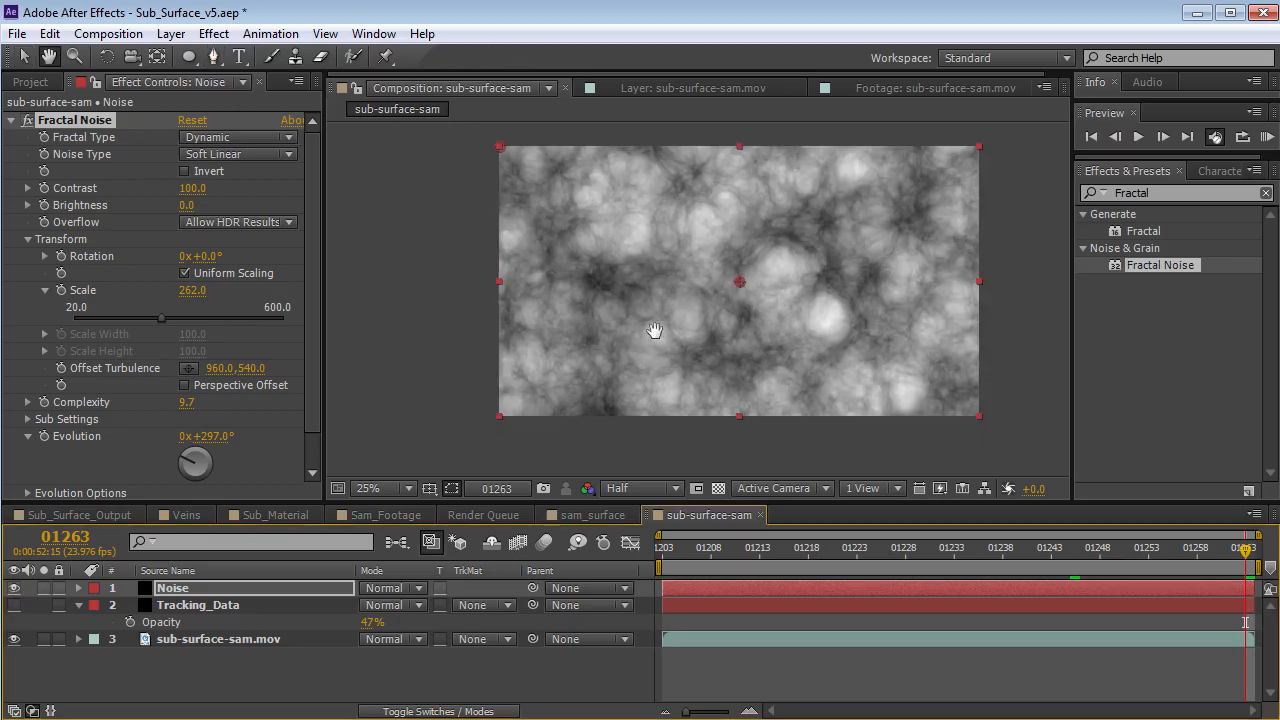
pyautogui.moveTo(700, 240); pyautogui.dragTo(676, 403)
pyautogui.click(14, 588)
# Draw a closed curved mask on the Noise layer from the temple past the eye and nose, around the cheek to the jaw
pyautogui.scroll(2, 657, 330)
pyautogui.press('`')
pyautogui.press('g')
pyautogui.click(561, 218)
pyautogui.moveTo(582, 303); pyautogui.dragTo(590, 322)
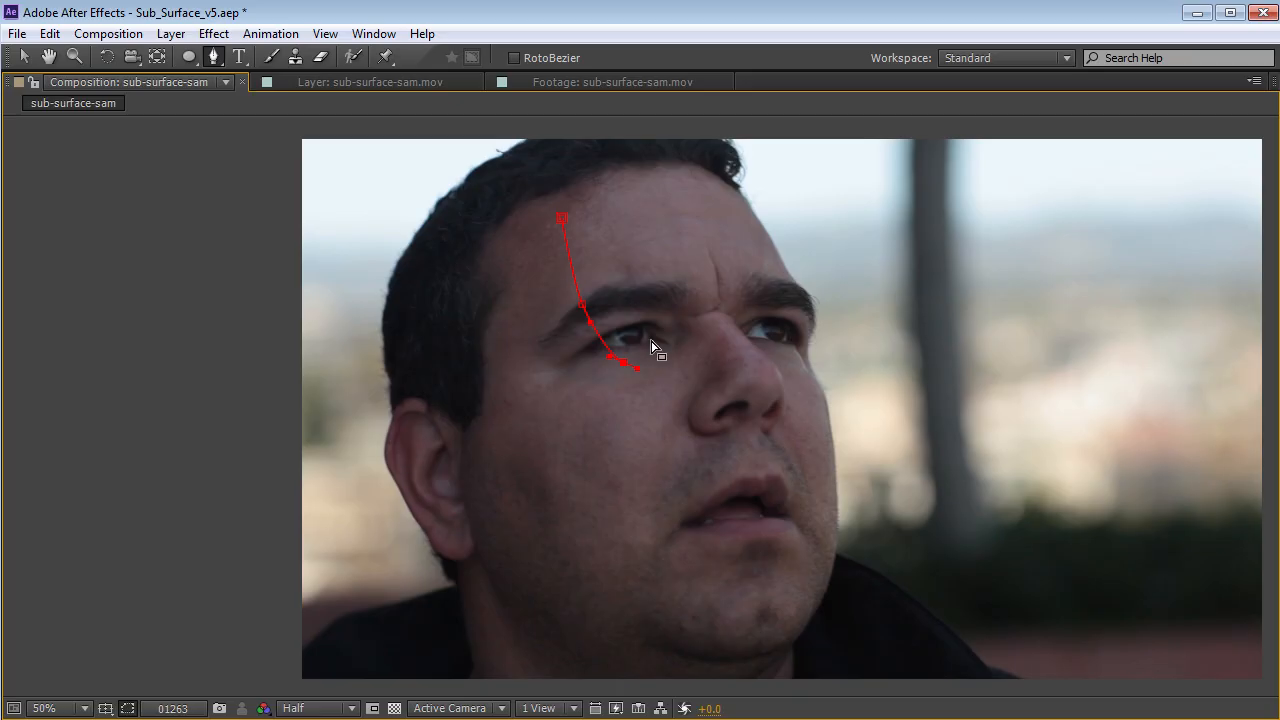
pyautogui.click(626, 359)
pyautogui.click(686, 418)
pyautogui.moveTo(669, 507); pyautogui.dragTo(665, 523)
pyautogui.click(651, 582)
pyautogui.click(532, 598)
pyautogui.click(493, 513)
pyautogui.moveTo(489, 354); pyautogui.dragTo(493, 323)
pyautogui.click(501, 254)
pyautogui.click(562, 217)
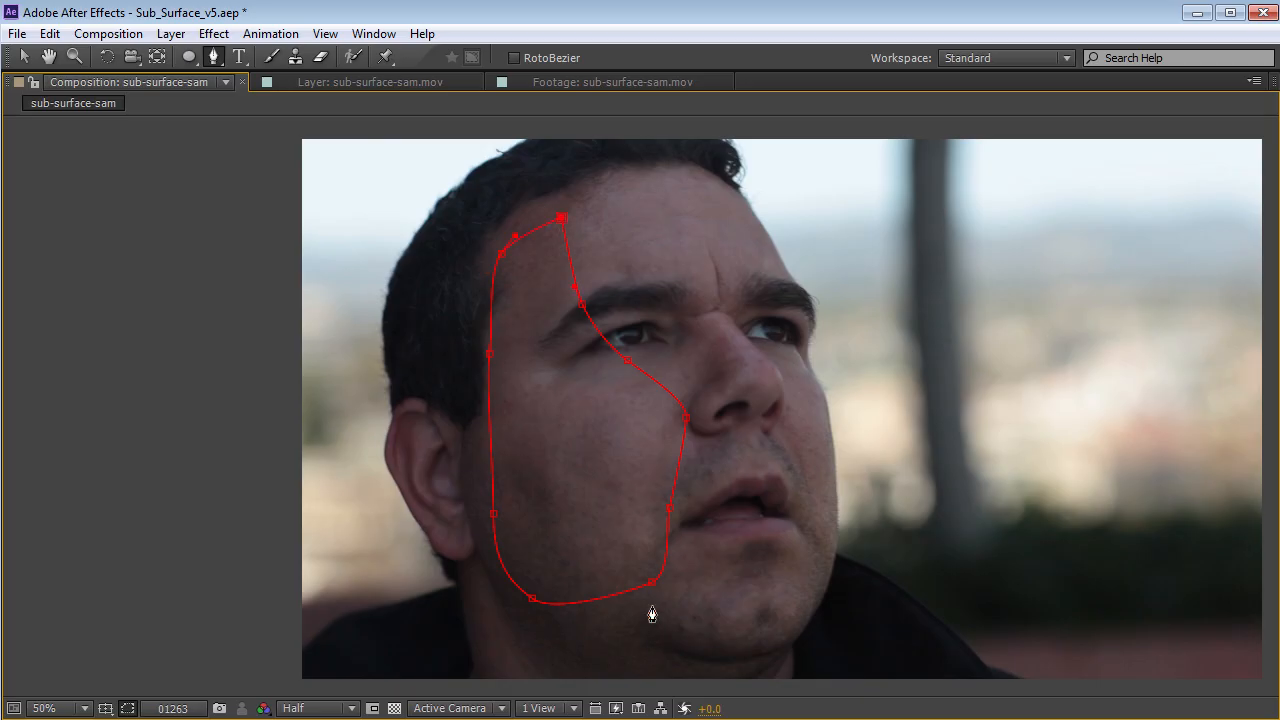
pyautogui.press('v')
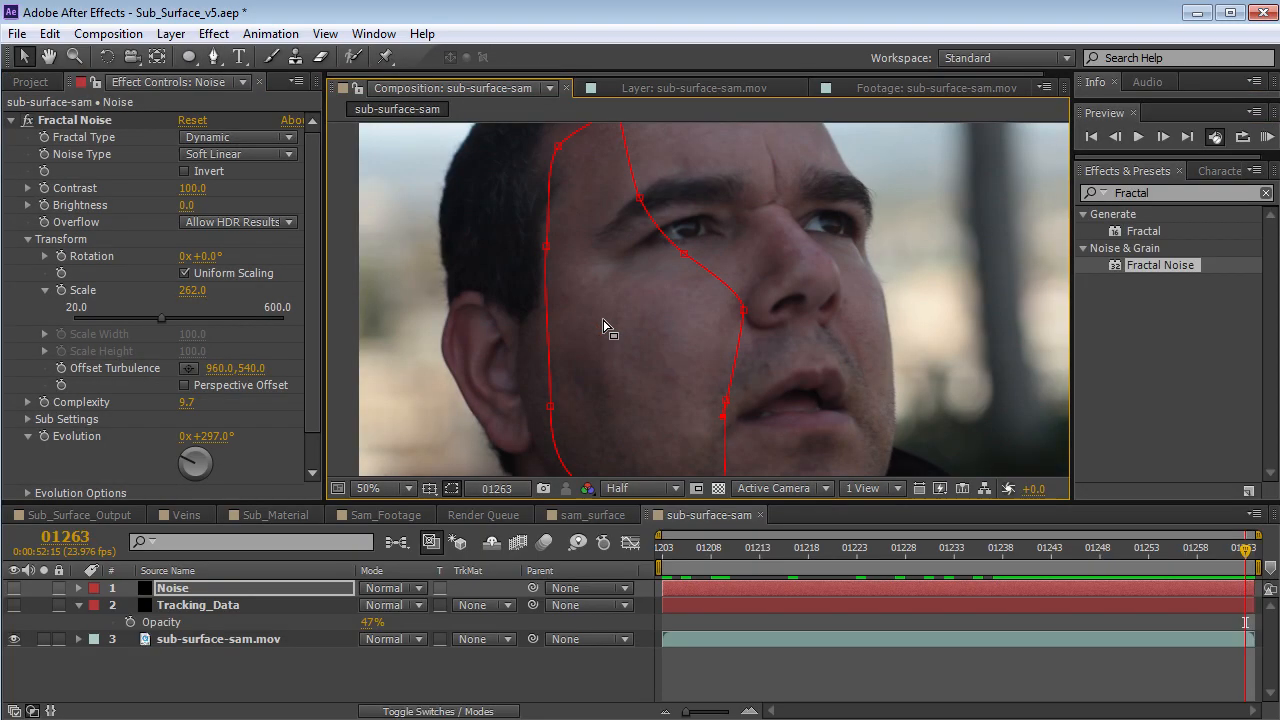
# Show the Noise layer again, feather its mask by 164 pixels and deselect the layer
pyautogui.click(15, 589)
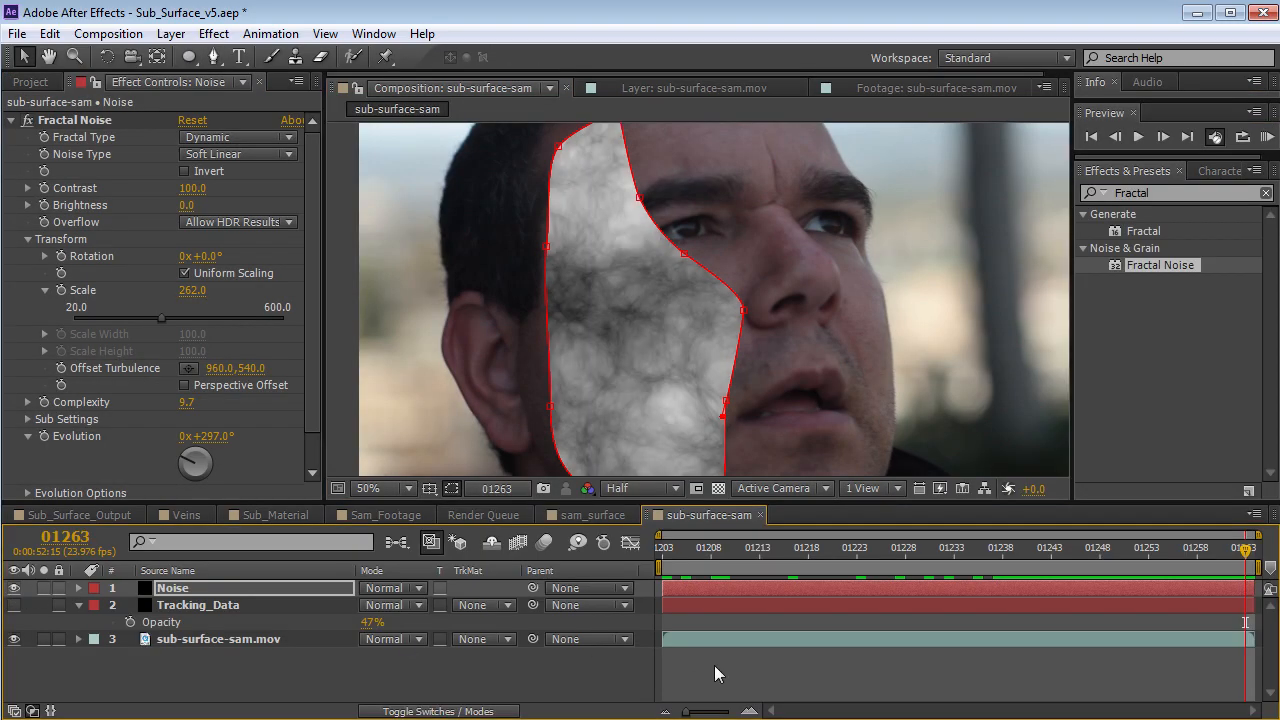
pyautogui.press('f')
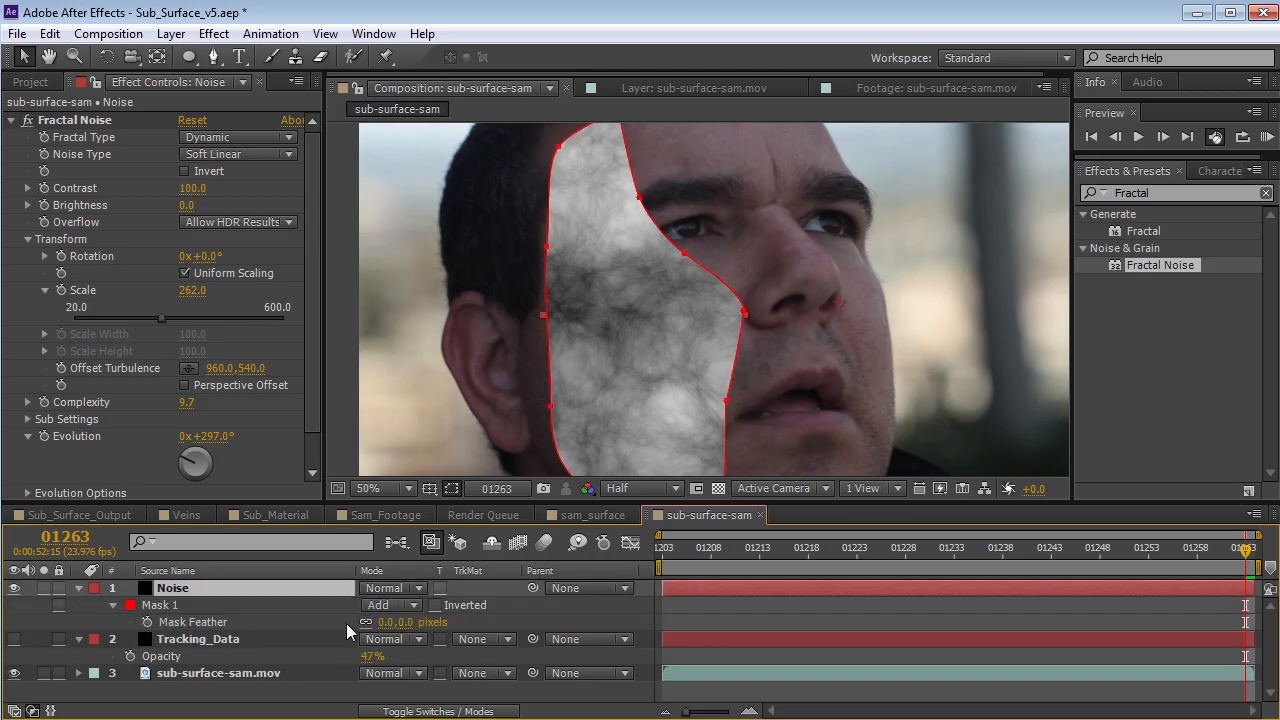
pyautogui.moveTo(408, 632); pyautogui.dragTo(564, 618)
pyautogui.click(762, 611)
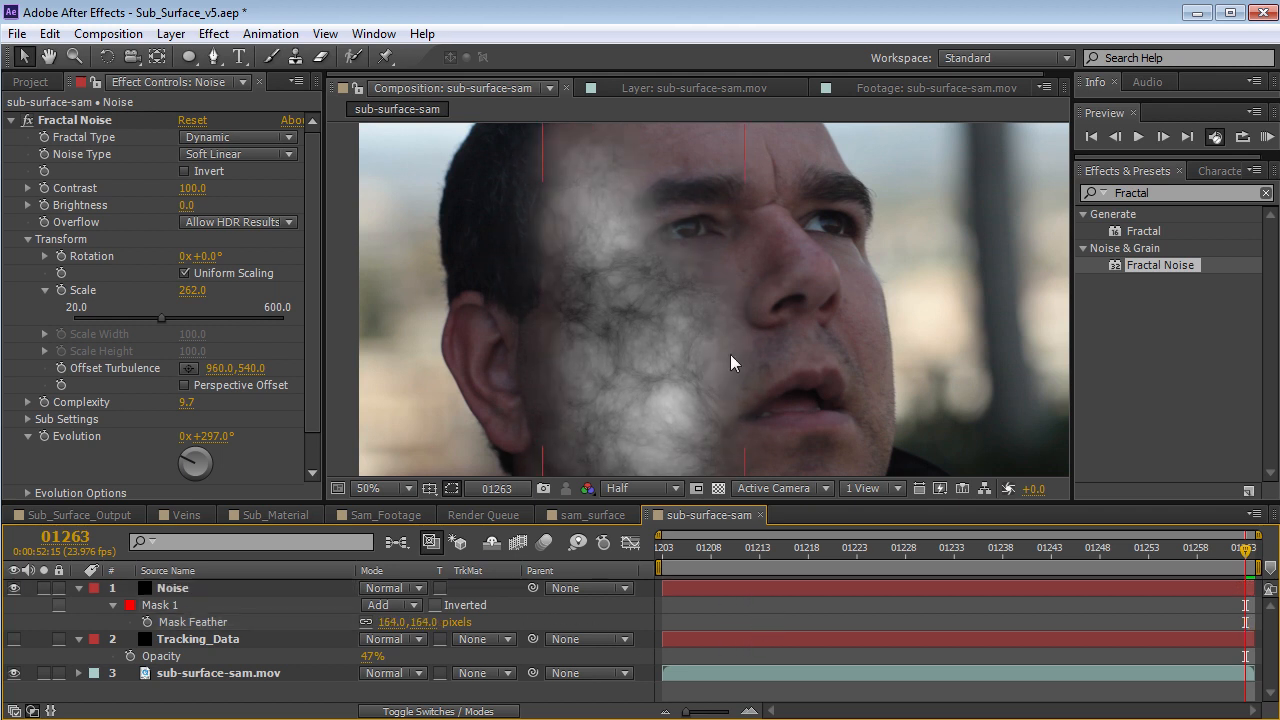
# Switch to Firefox to examine the sub-surface scattering hand reference image, and return to After Effects
pyautogui.scroll(-2, 732, 352)
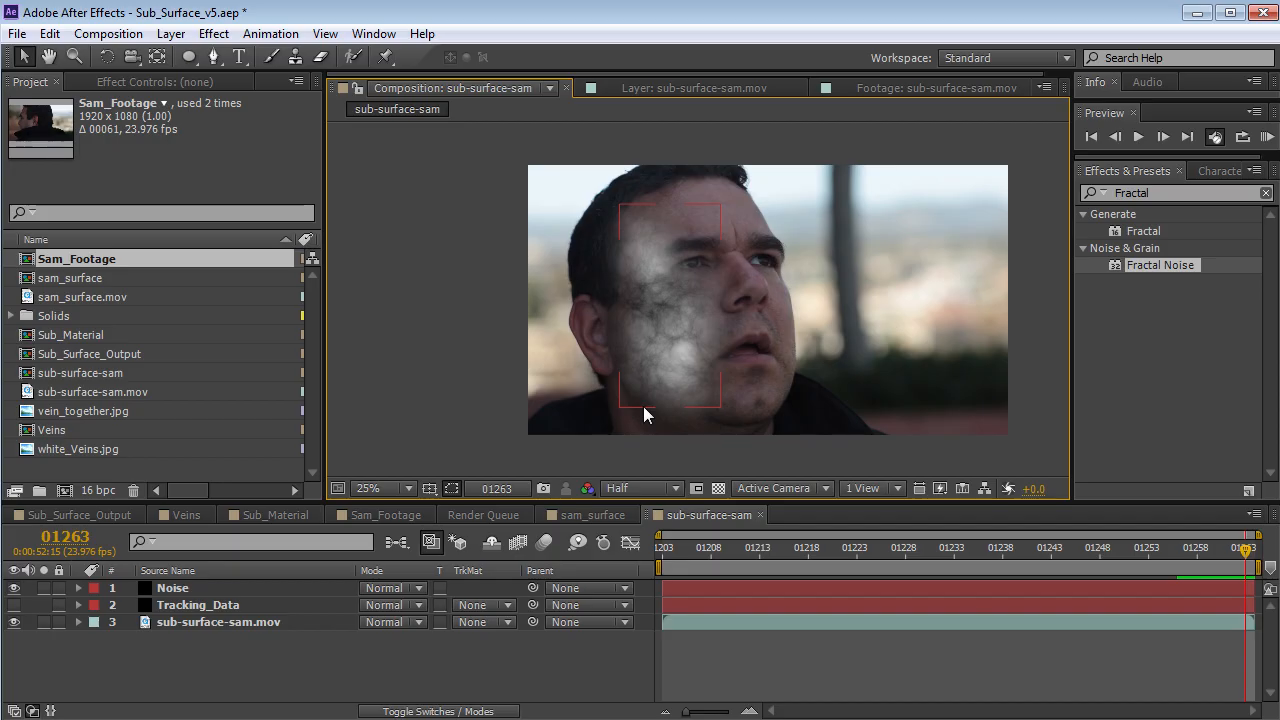
pyautogui.hotkey('alt', 'Tab')
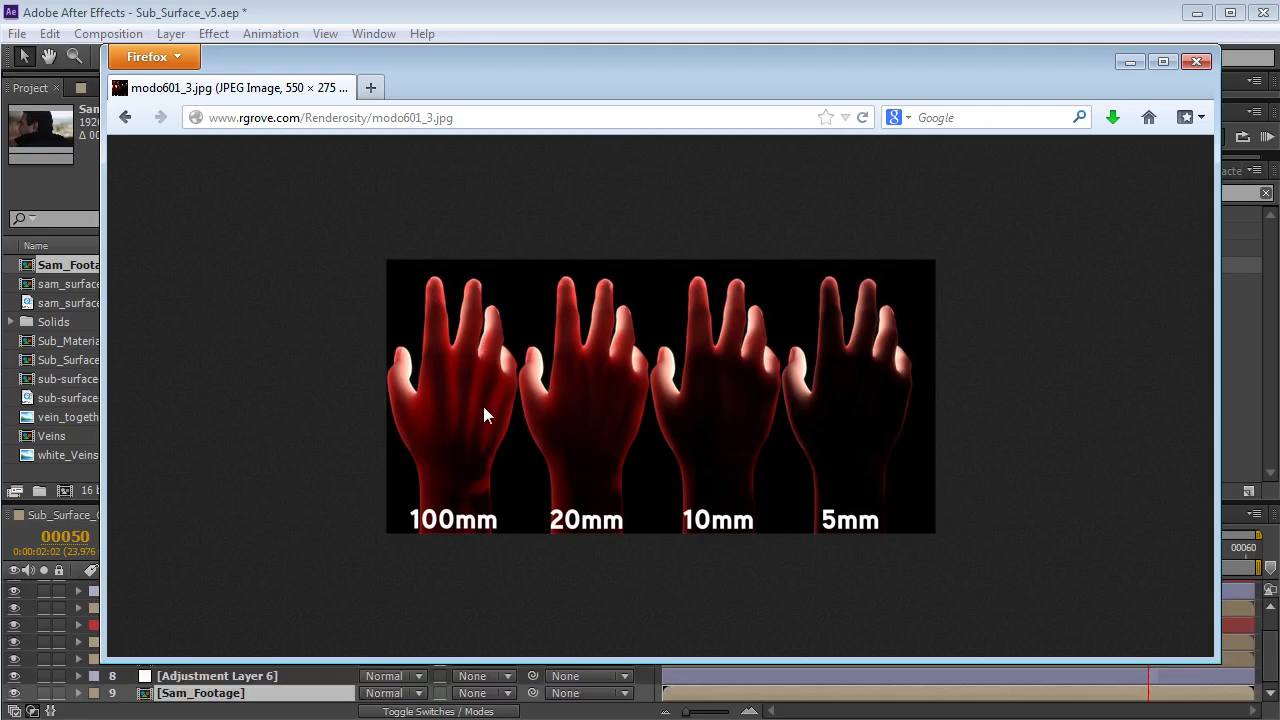
pyautogui.click(485, 13)
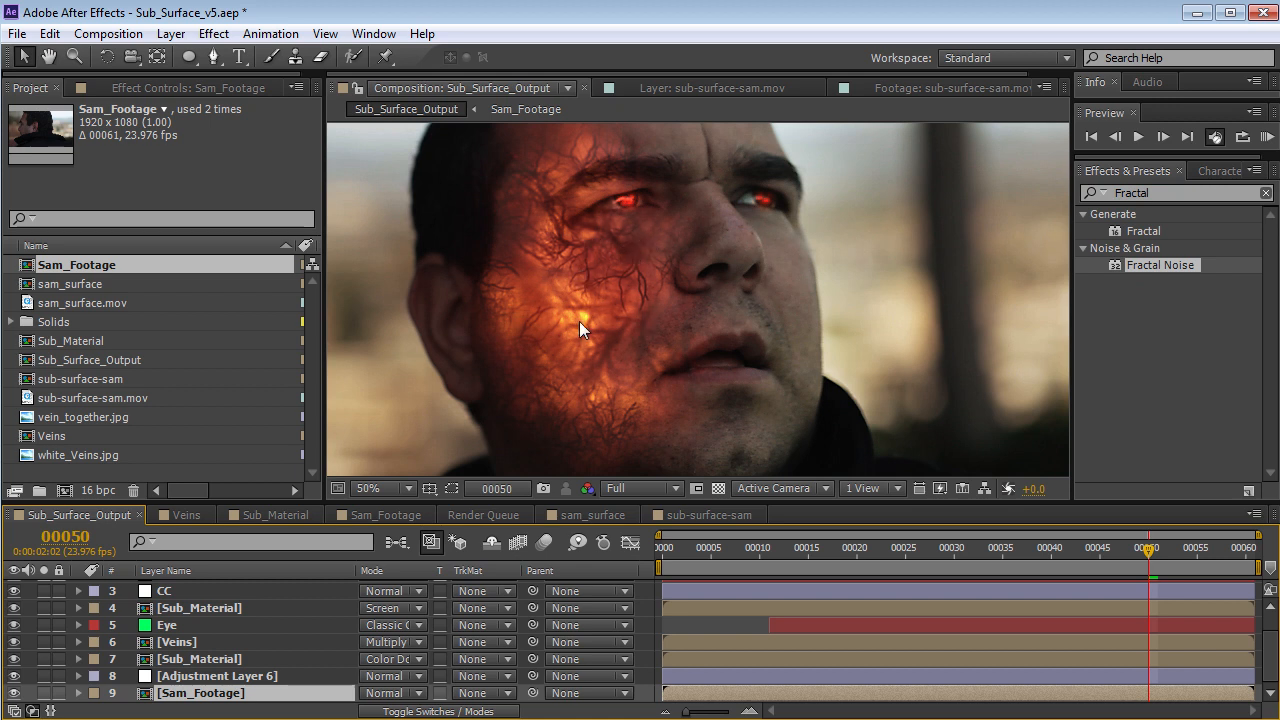
# In the sub-surface-sam composition, hide the Noise layer and scrub through the bare footage, ending at frame 01263
pyautogui.click(678, 513)
pyautogui.moveTo(1178, 547); pyautogui.dragTo(1218, 617)
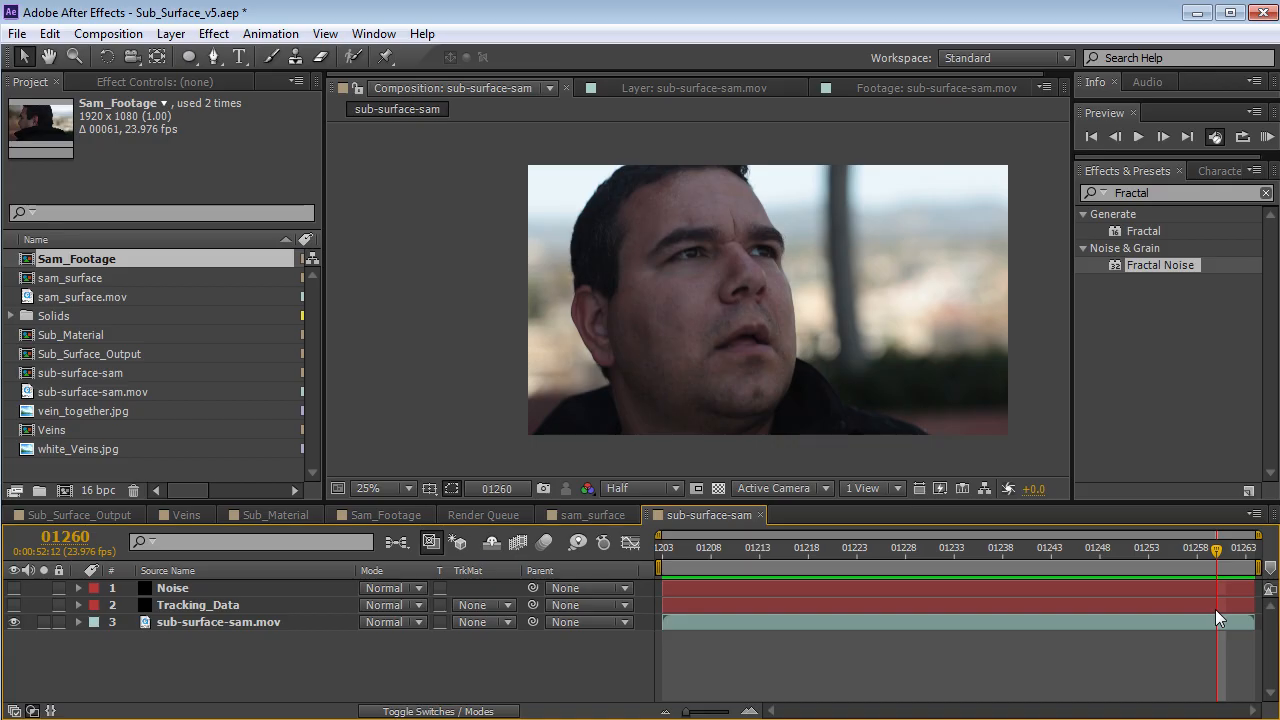
pyautogui.moveTo(1120, 553); pyautogui.dragTo(1015, 556)
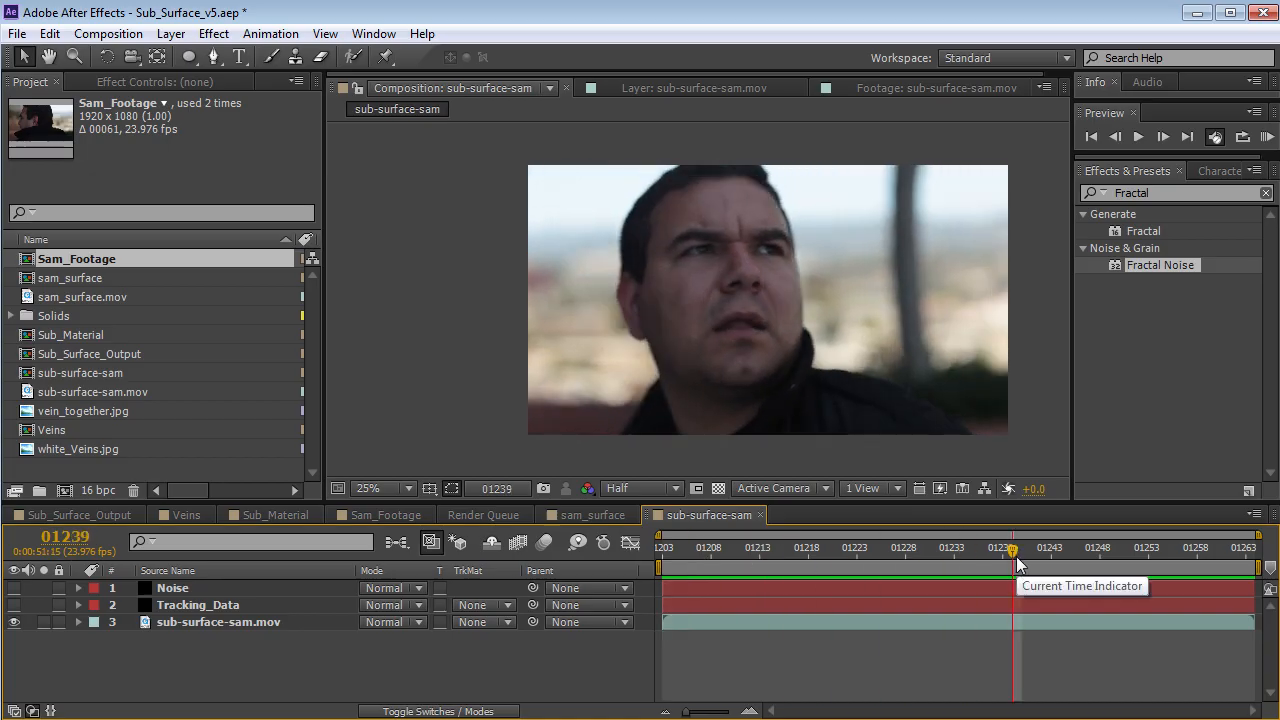
pyautogui.press('End')
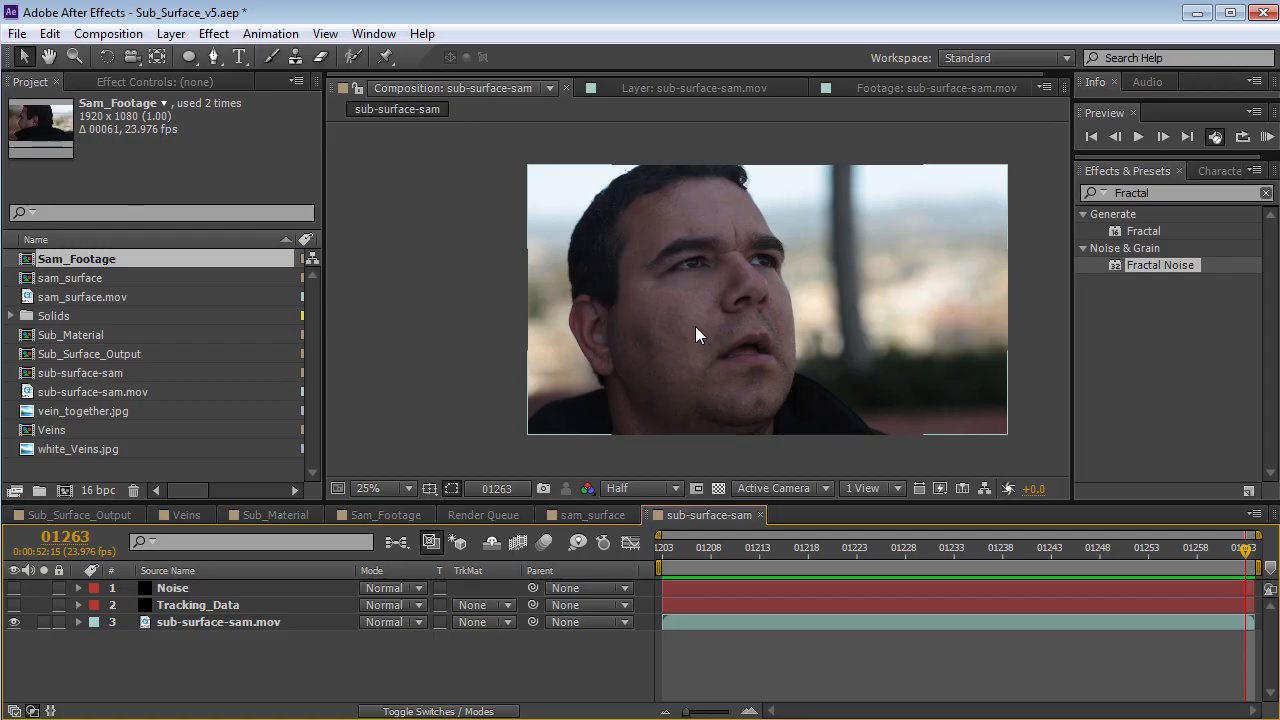
# Preview the vein_together.jpg and white_Veins.jpg images, and return to the sub-surface-sam composition view
pyautogui.click(86, 410)
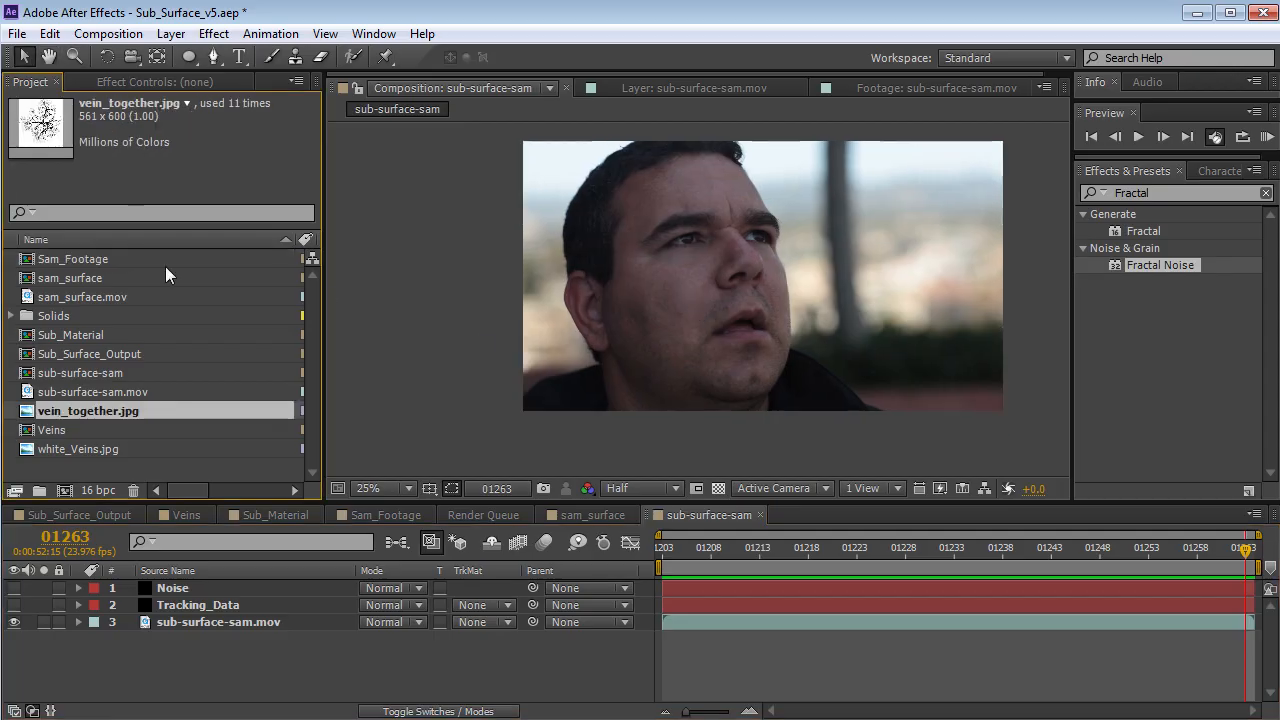
pyautogui.doubleClick(99, 415)
pyautogui.doubleClick(74, 450)
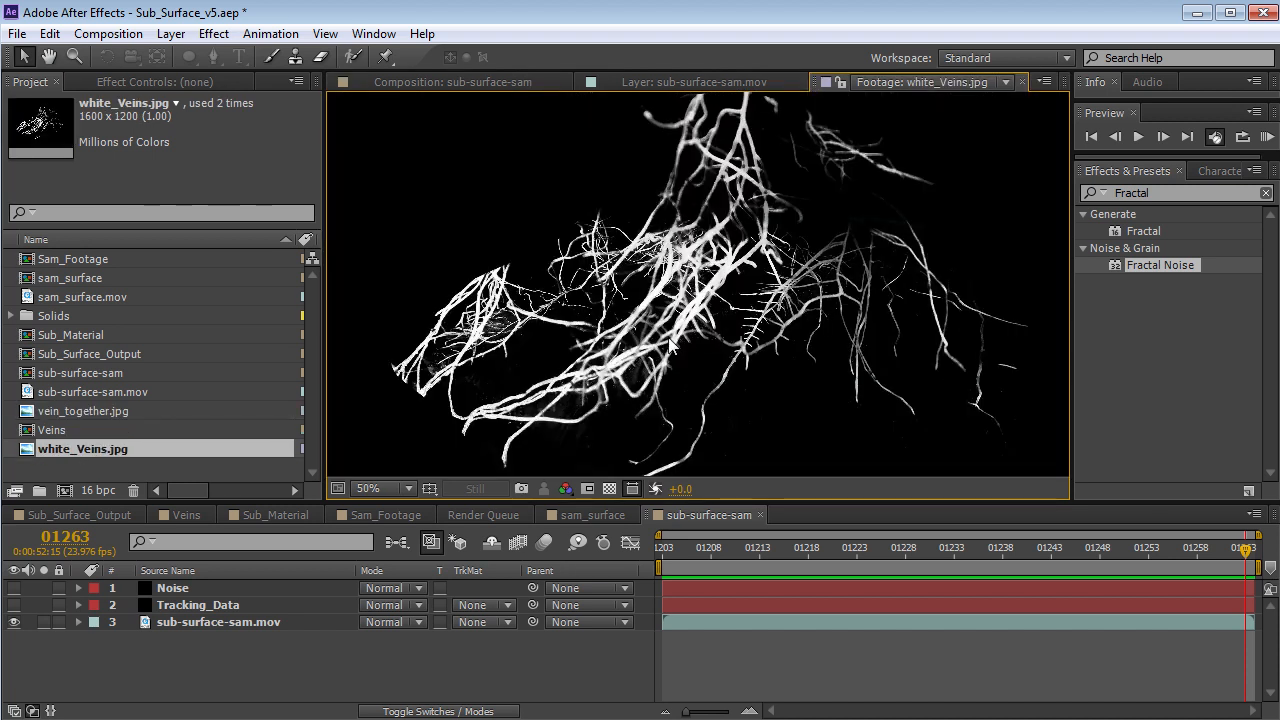
pyautogui.click(400, 84)
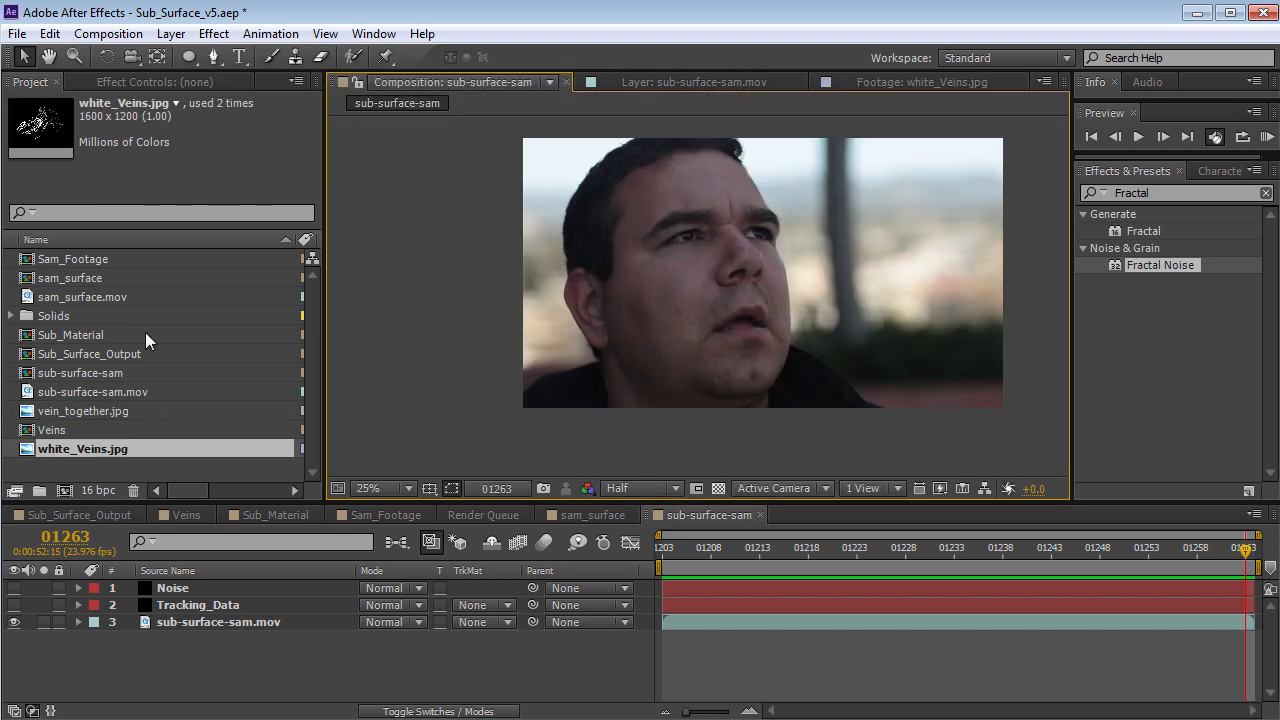
# Add vein_together.jpg above the other layers in the composition and set its blending mode to Multiply
pyautogui.click(72, 416)
pyautogui.moveTo(80, 418); pyautogui.dragTo(747, 281)
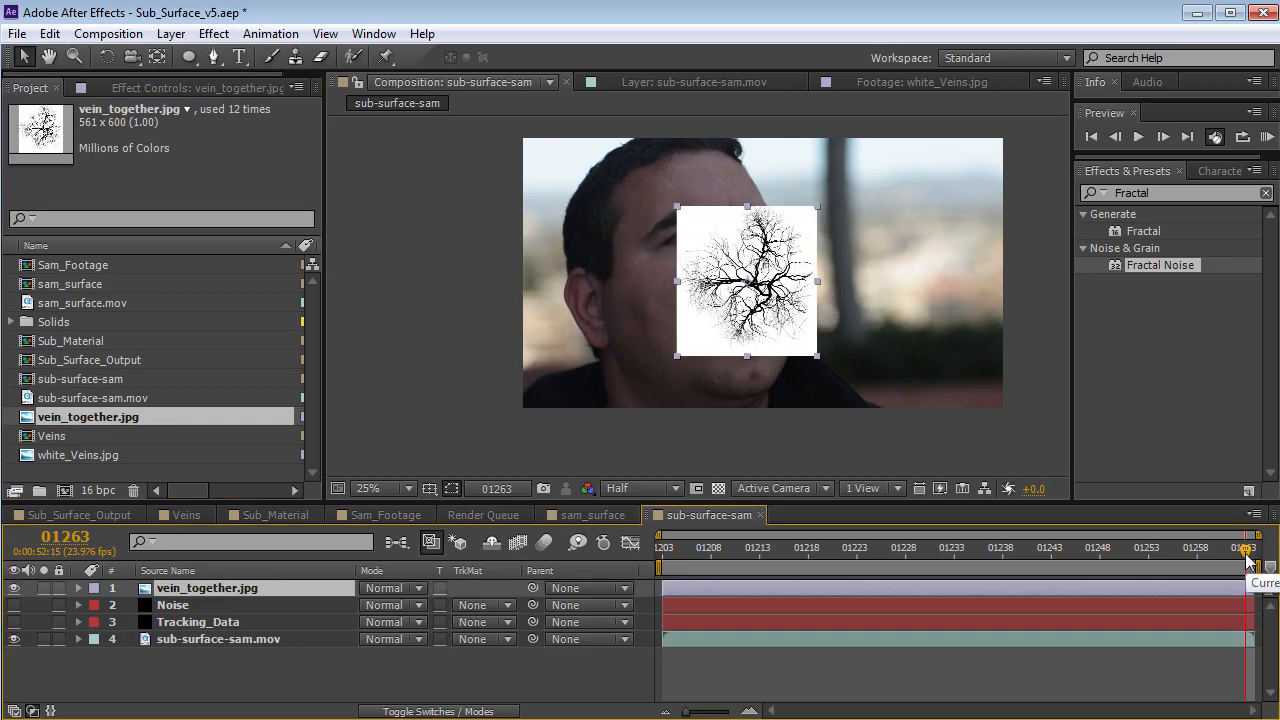
pyautogui.click(372, 588)
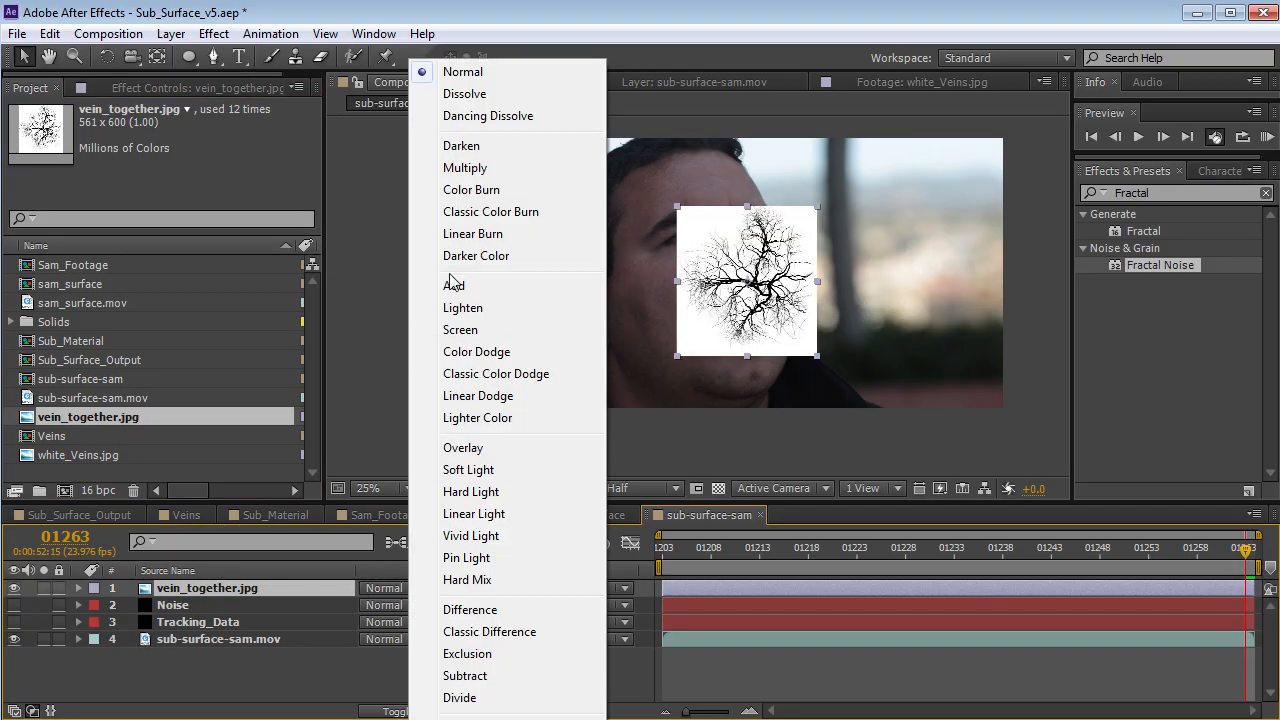
pyautogui.click(452, 166)
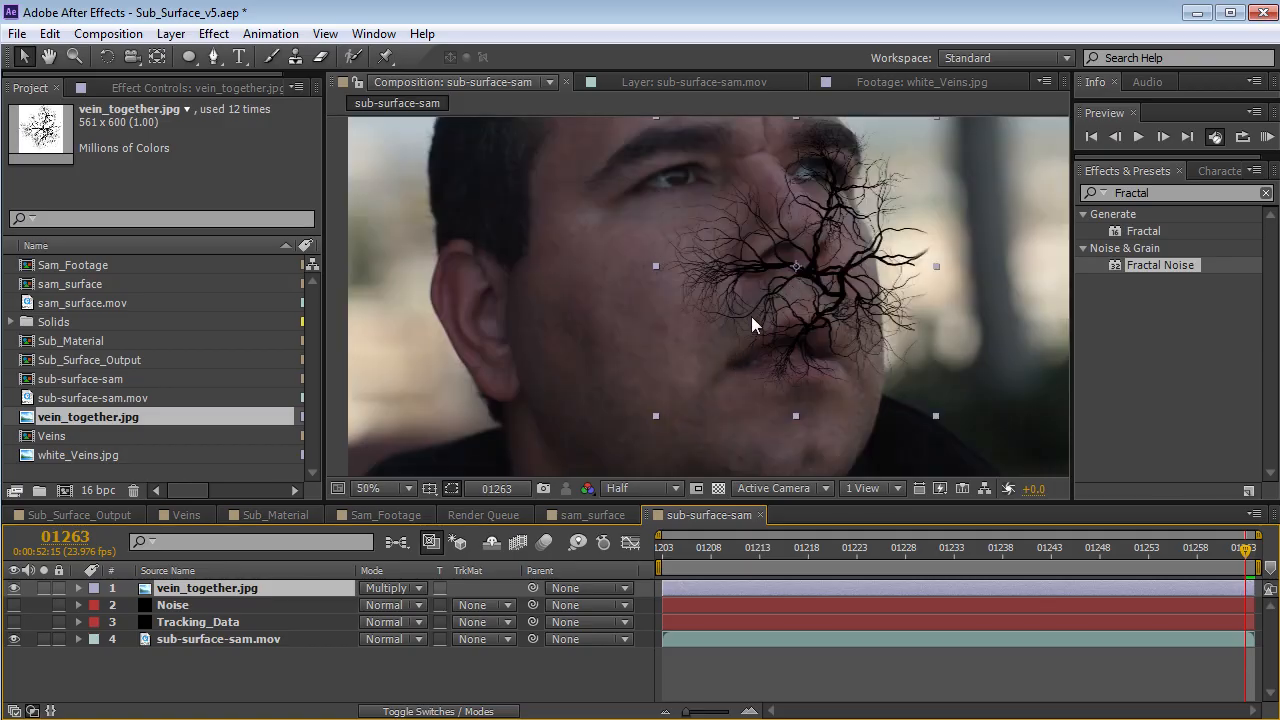
# Position, rotate and resize the vein image so it spreads around the eye nearest the ear
pyautogui.press('space')
pyautogui.moveTo(857, 297); pyautogui.dragTo(688, 328)
pyautogui.moveTo(653, 286); pyautogui.dragTo(628, 267)
pyautogui.press('w')
pyautogui.moveTo(683, 362); pyautogui.dragTo(818, 320)
pyautogui.press('v')
pyautogui.moveTo(842, 261); pyautogui.dragTo(801, 264)
# Duplicate the vein layer and rotate, shrink and place the copy on the lower cheek beside the mouth
pyautogui.moveTo(676, 291); pyautogui.dragTo(681, 420)
pyautogui.hotkey('ctrl', 'd')
pyautogui.press('w')
pyautogui.moveTo(666, 350); pyautogui.dragTo(730, 482)
pyautogui.press('v')
pyautogui.moveTo(779, 309); pyautogui.dragTo(742, 355)
pyautogui.moveTo(707, 411); pyautogui.dragTo(665, 452)
# Duplicate the vein layer again and rotate, enlarge and place the copy over the ear and side of the head
pyautogui.hotkey('ctrl', 'd')
pyautogui.press('w')
pyautogui.moveTo(590, 385); pyautogui.dragTo(541, 328)
pyautogui.press('v')
pyautogui.press('w')
pyautogui.press('v')
pyautogui.moveTo(540, 308); pyautogui.dragTo(525, 337)
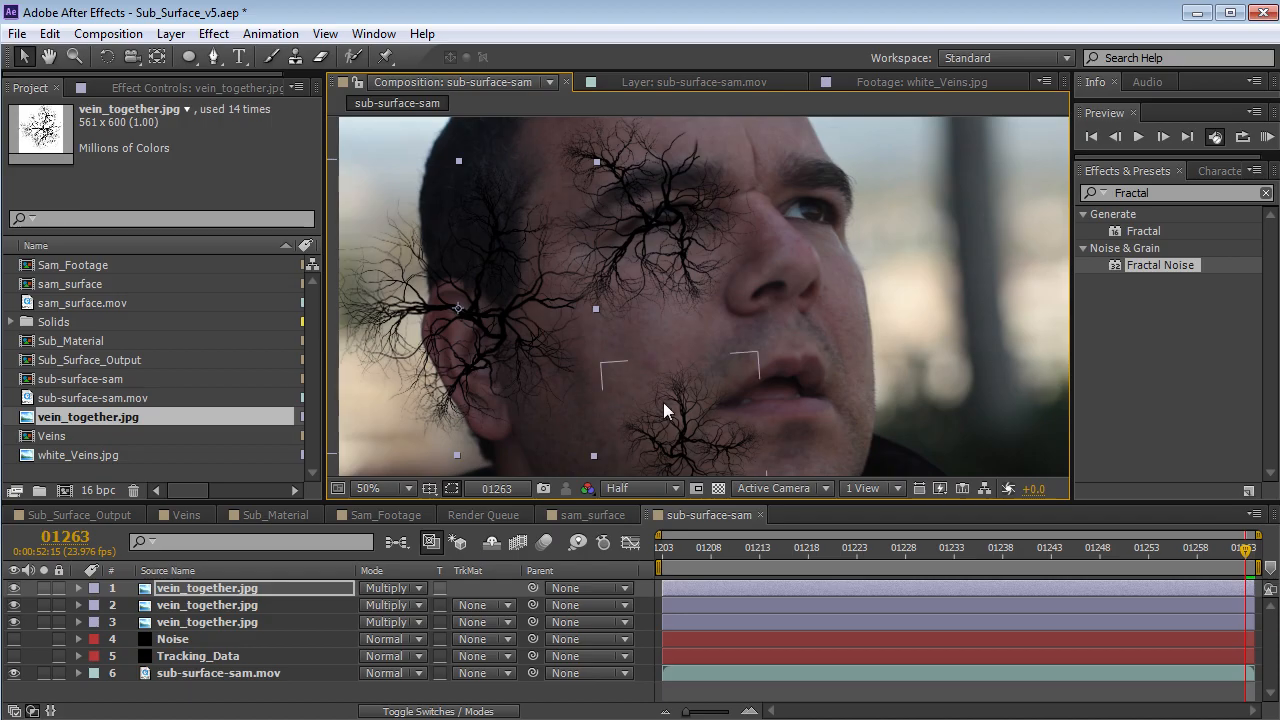
# Add white_Veins.jpg as the top layer and blend it in with the Invert effect and Multiply mode
pyautogui.click(66, 455)
pyautogui.moveTo(62, 465); pyautogui.dragTo(576, 315)
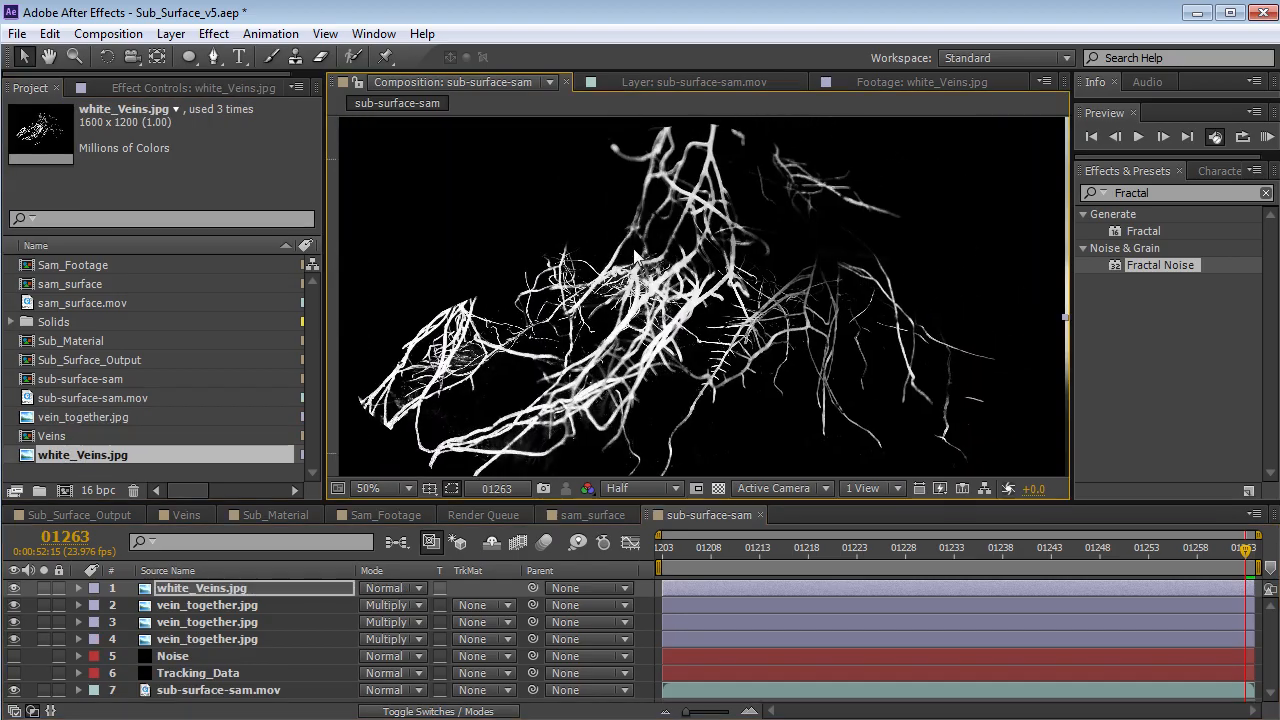
pyautogui.click(214, 33)
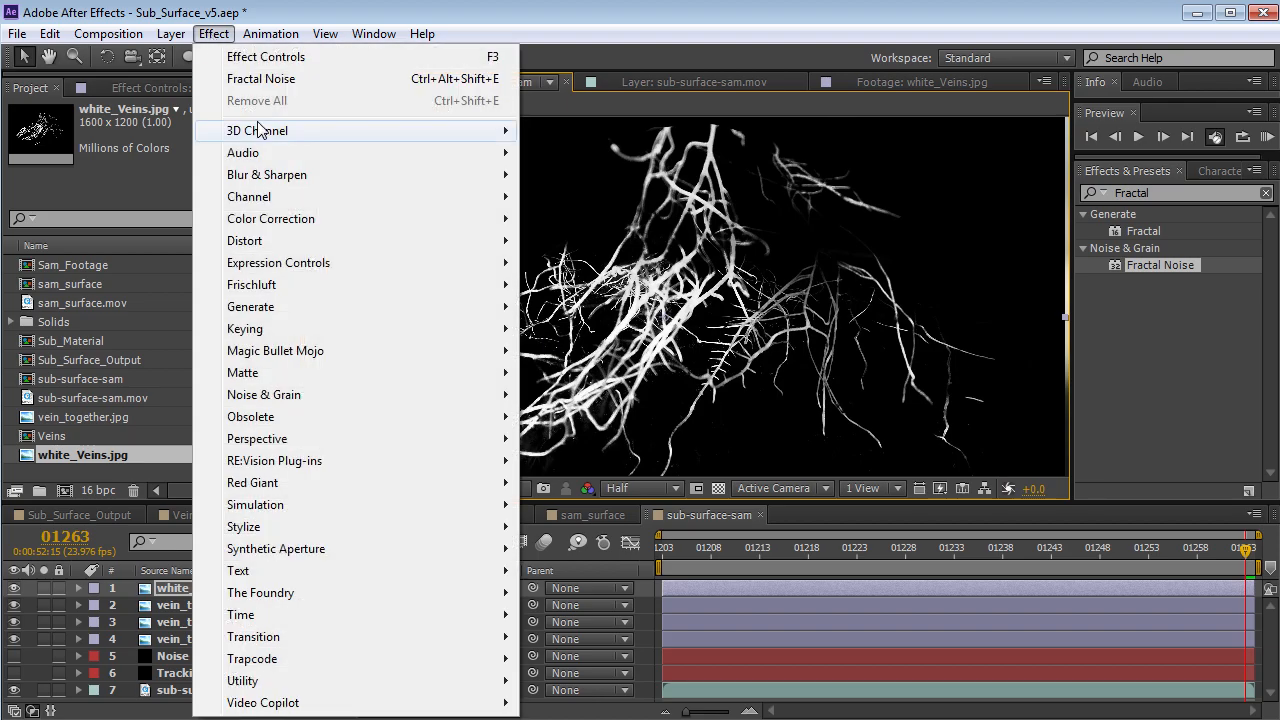
pyautogui.moveTo(276, 198)
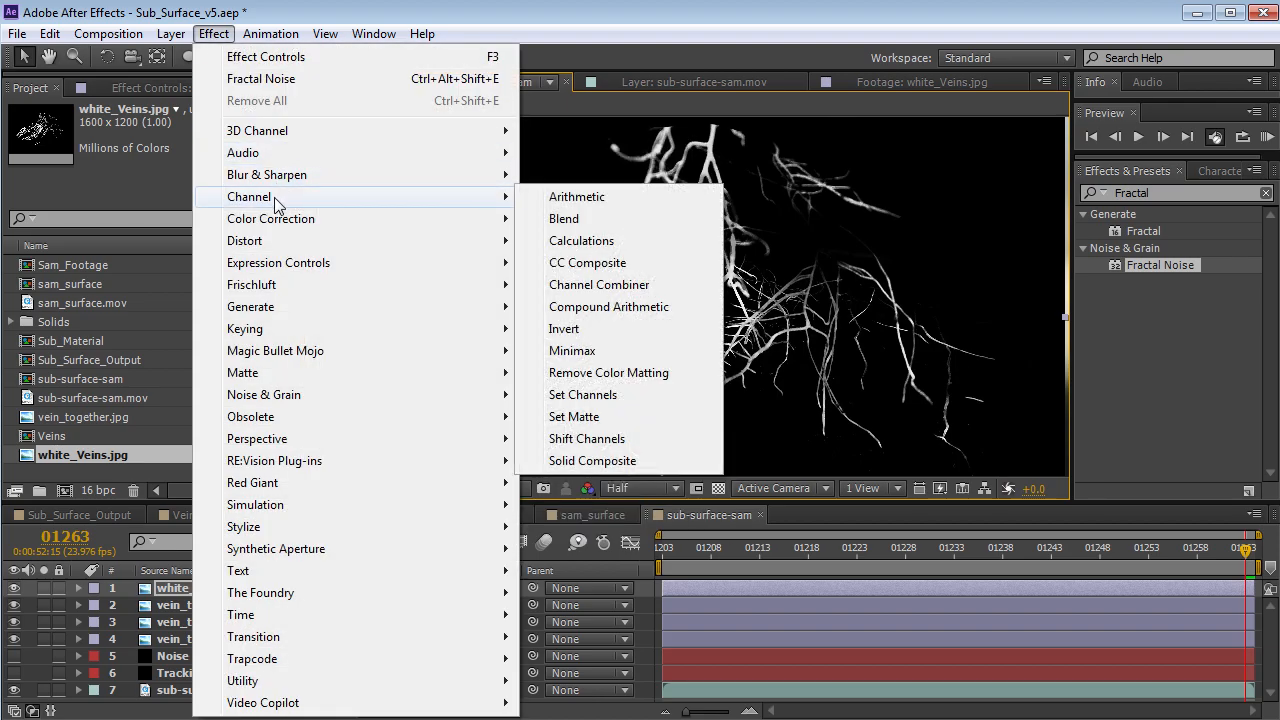
pyautogui.click(563, 329)
pyautogui.click(395, 588)
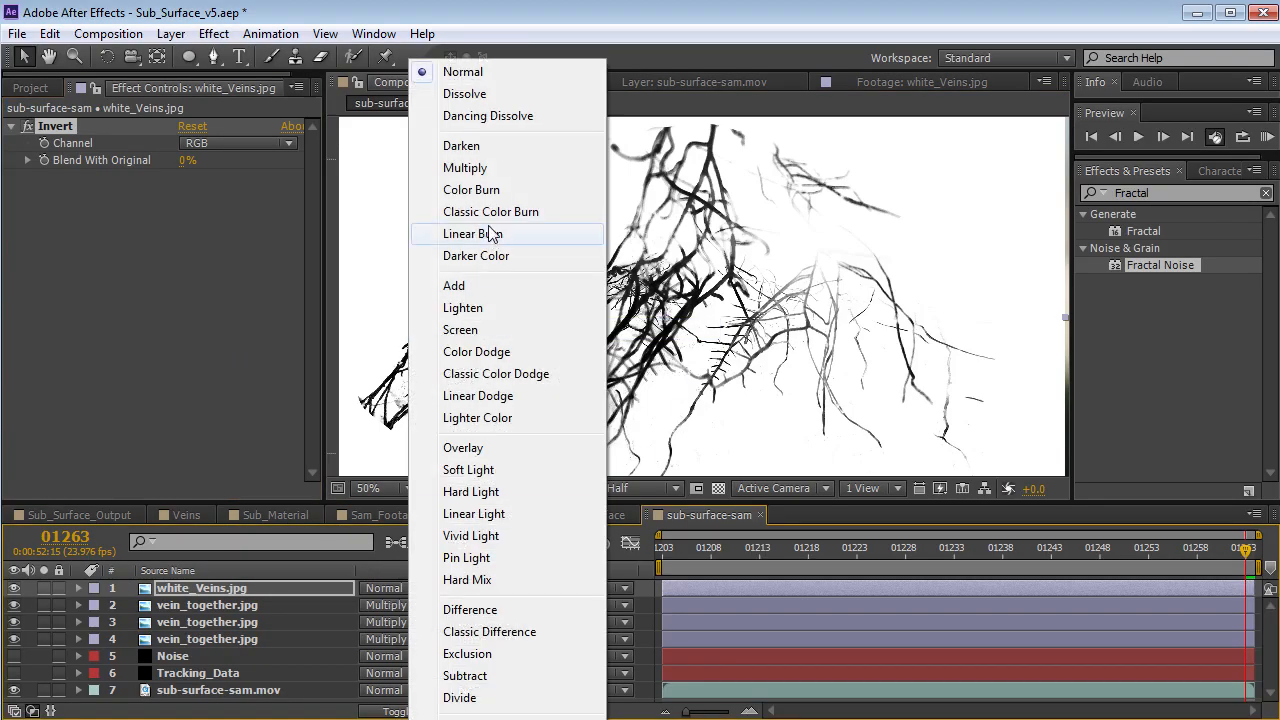
pyautogui.click(468, 168)
# Scale the white_Veins.jpg layer to 66%, and rotate and position its branches down the cheek
pyautogui.press('s')
pyautogui.moveTo(428, 607); pyautogui.dragTo(394, 607)
pyautogui.press('w')
pyautogui.moveTo(730, 405); pyautogui.dragTo(782, 328)
pyautogui.press('v')
pyautogui.moveTo(706, 384); pyautogui.dragTo(612, 346)
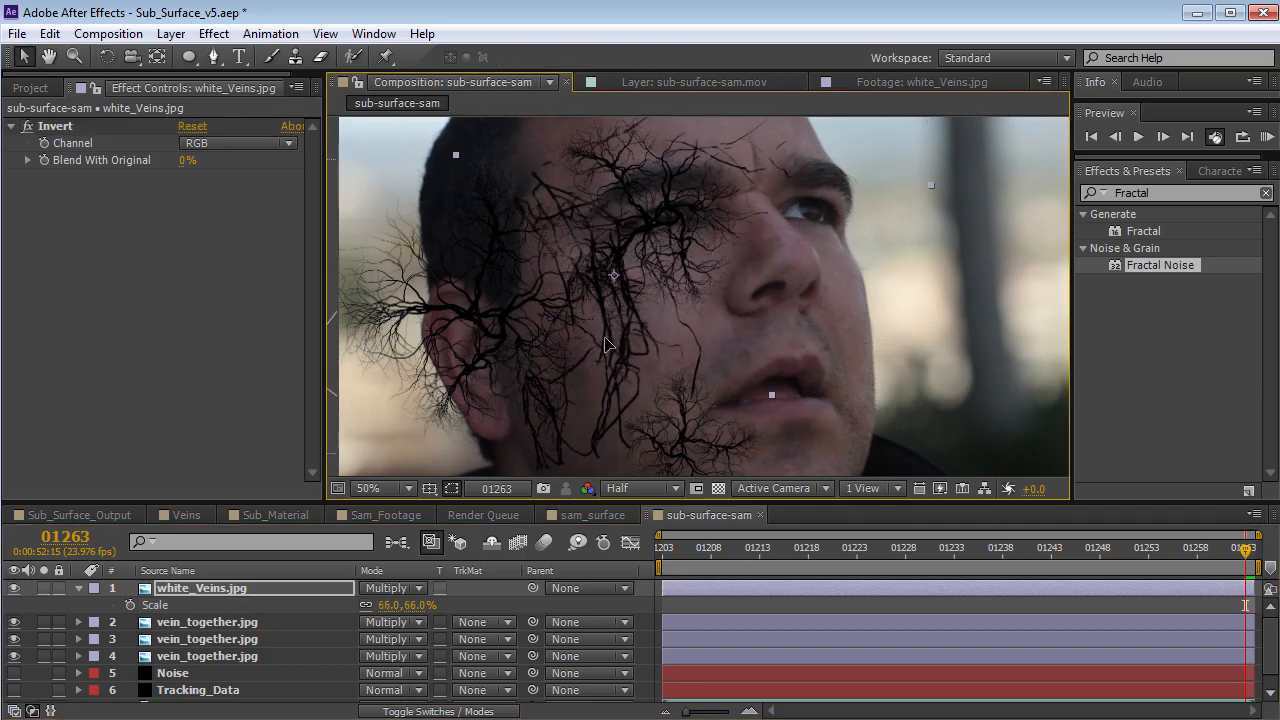
# Apply Fast Blur to the white_Veins.jpg layer with a Blurriness of 20
pyautogui.click(214, 34)
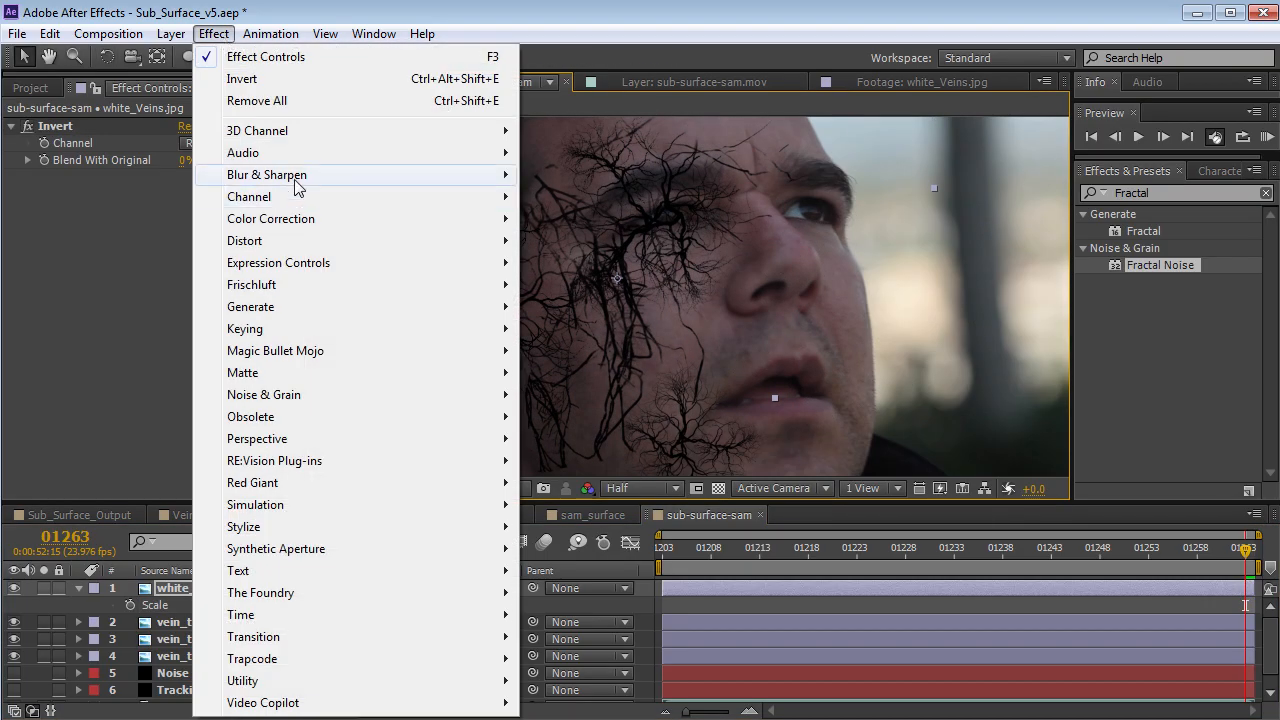
pyautogui.moveTo(334, 178)
pyautogui.click(578, 392)
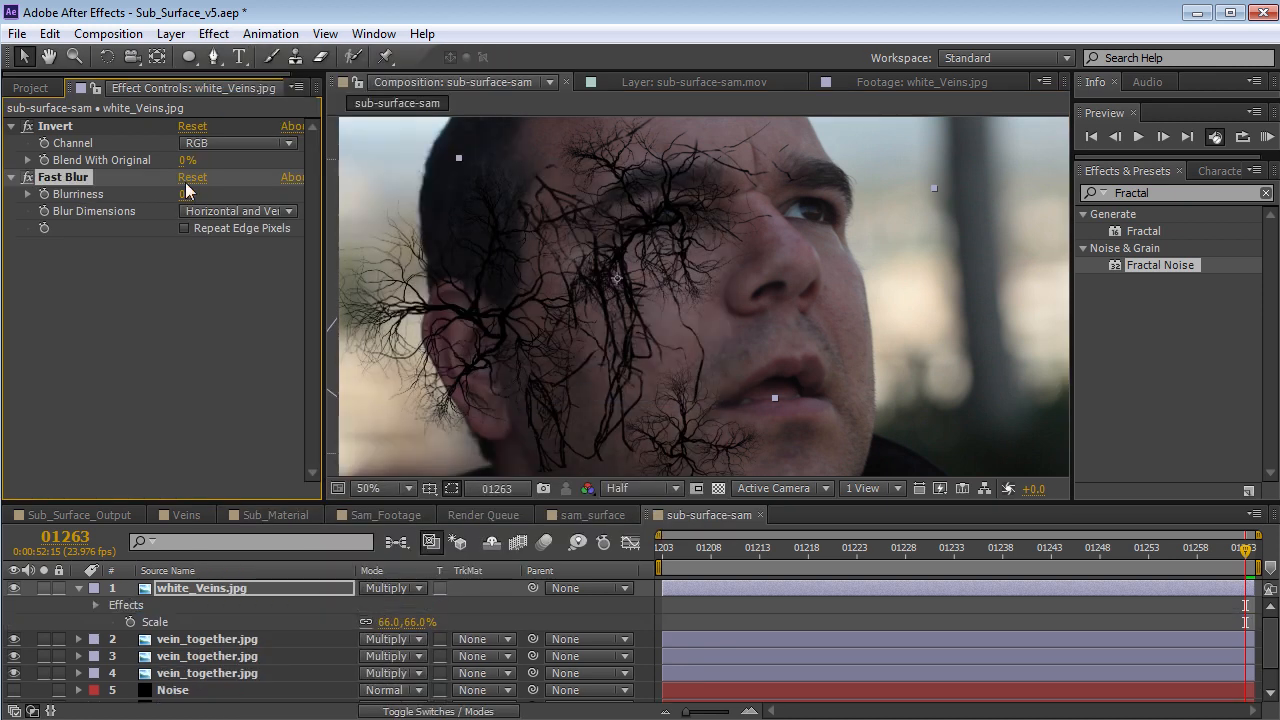
pyautogui.moveTo(186, 194); pyautogui.dragTo(203, 192)
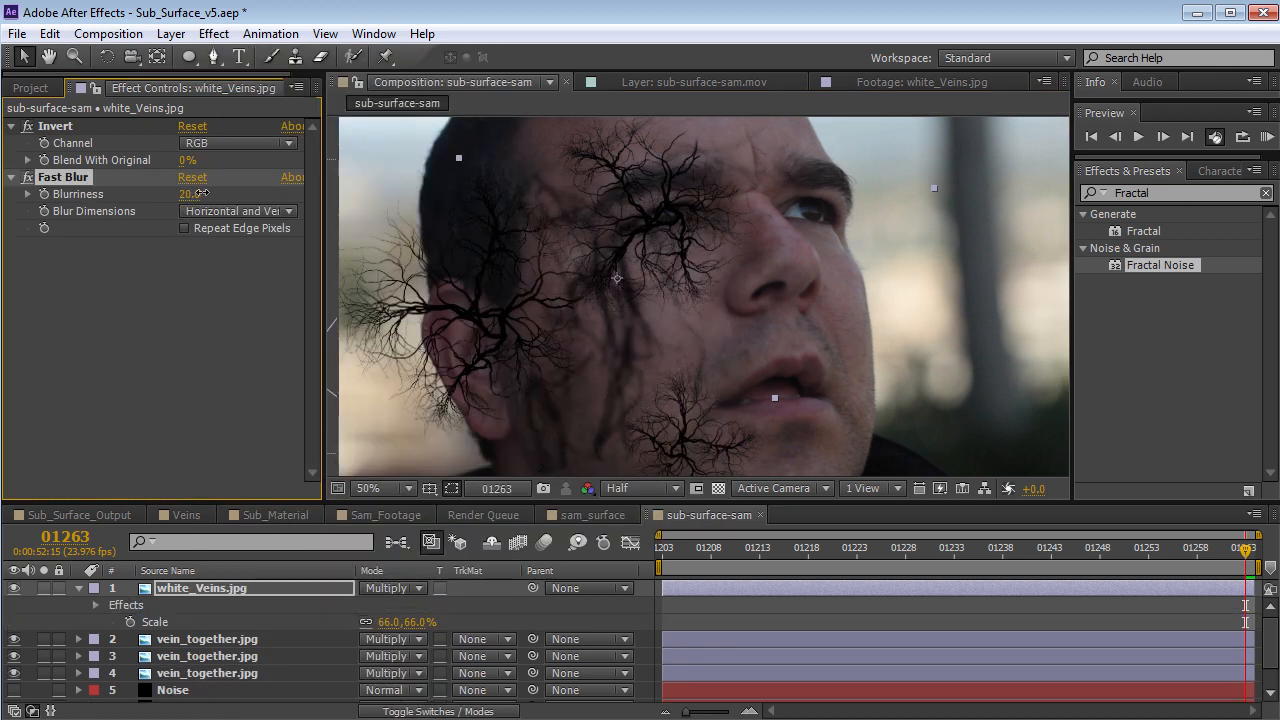
# Adjust the white_Veins.jpg layer's rotation and position on the cheek and lower its opacity to 65%
pyautogui.press('w')
pyautogui.moveTo(668, 408); pyautogui.dragTo(680, 354)
pyautogui.press('v')
pyautogui.moveTo(640, 279); pyautogui.dragTo(632, 279)
pyautogui.press('t')
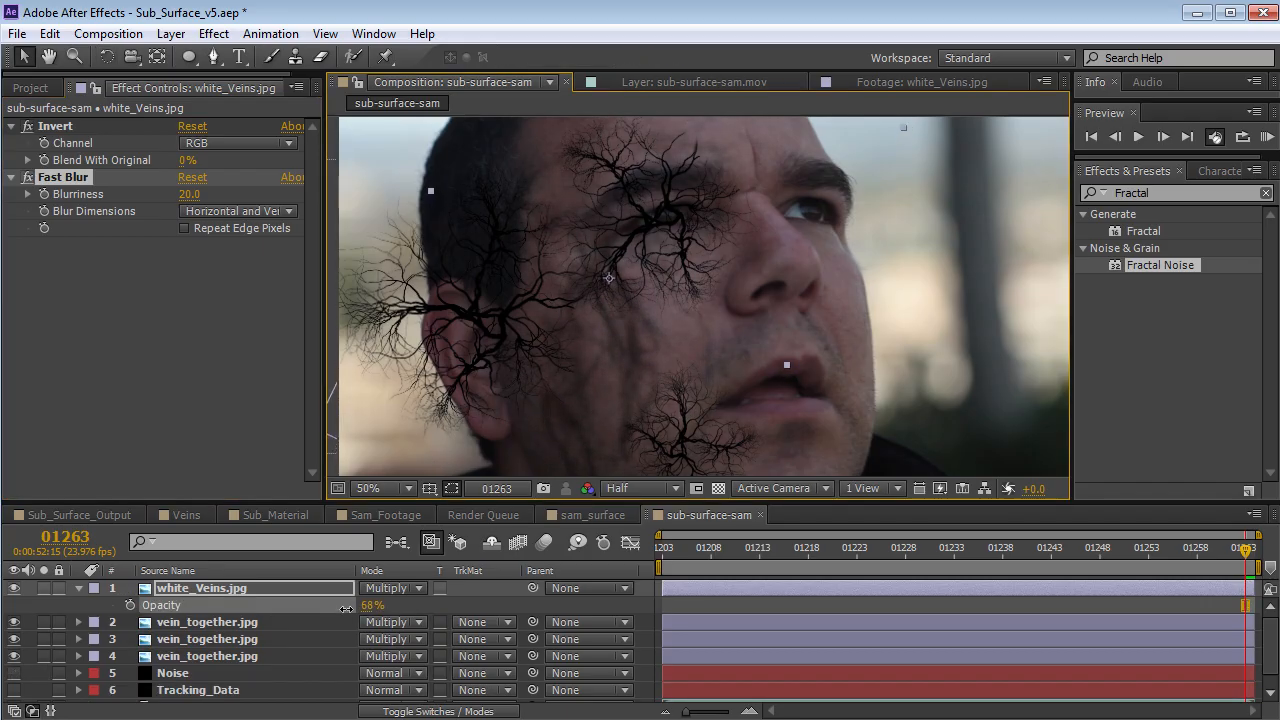
pyautogui.moveTo(346, 609); pyautogui.dragTo(343, 609)
pyautogui.moveTo(671, 312); pyautogui.dragTo(688, 314)
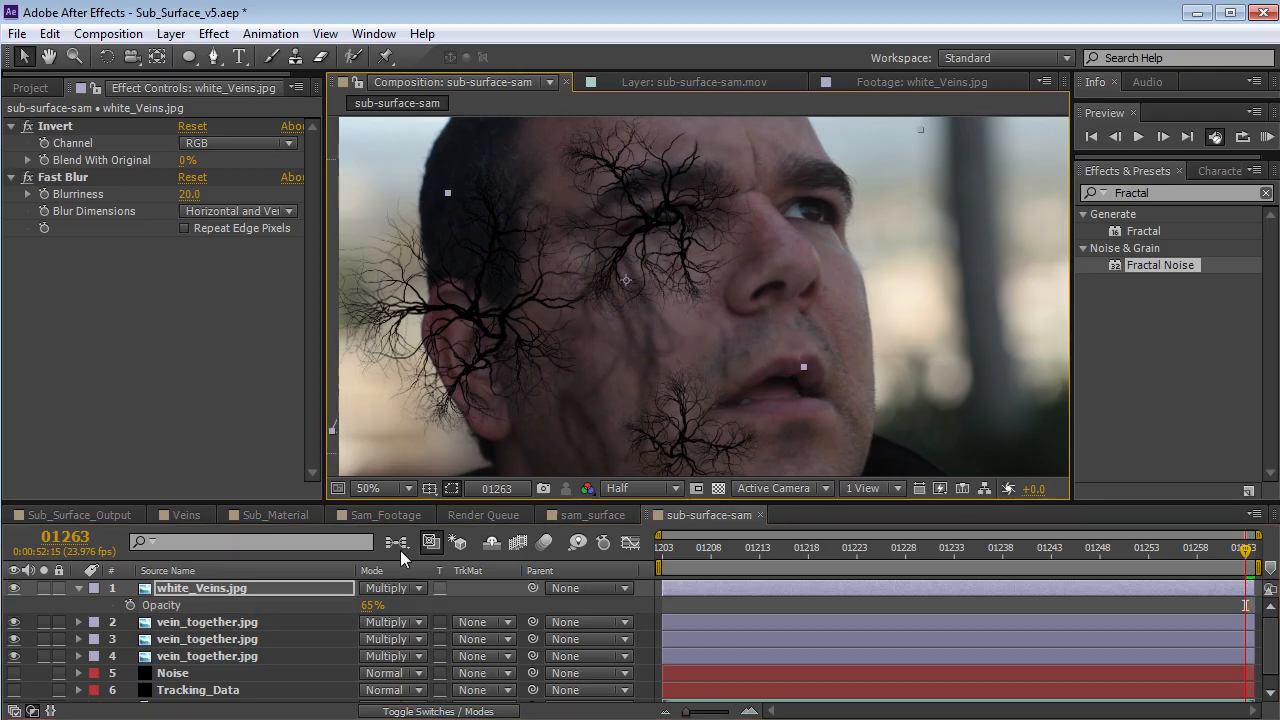
# Duplicate the small vein layer beside the mouth, and enlarge and place the copy on the cheek below the ear
pyautogui.click(199, 640)
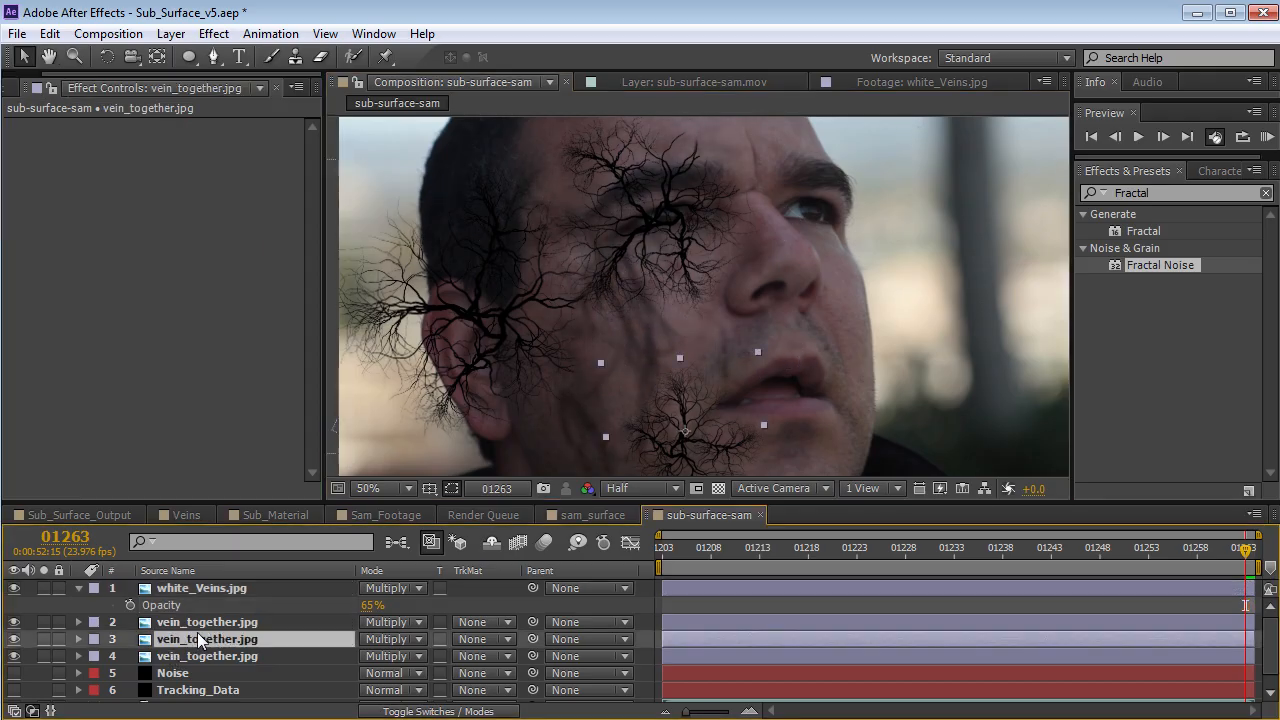
pyautogui.hotkey('ctrl', 'd')
pyautogui.moveTo(705, 445); pyautogui.dragTo(569, 424)
pyautogui.moveTo(623, 333); pyautogui.dragTo(663, 288)
pyautogui.moveTo(583, 412); pyautogui.dragTo(623, 393)
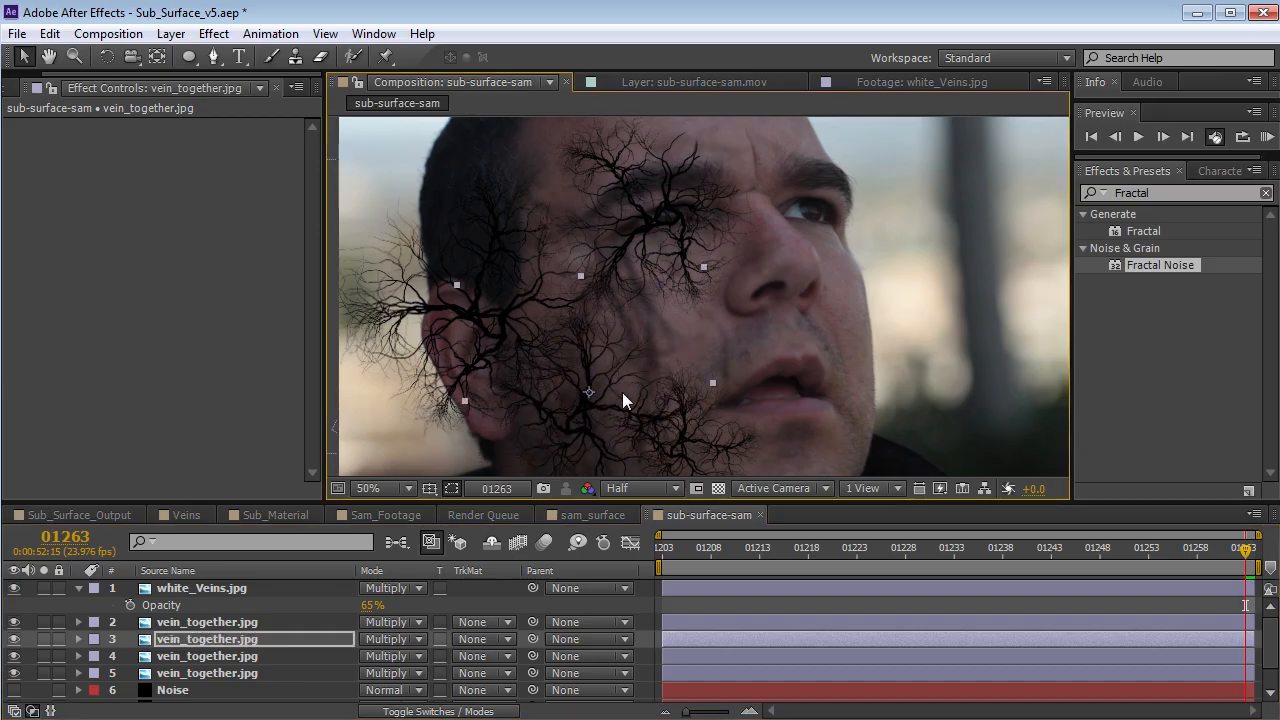
# Apply Fast Blur to the copied vein layer with Blurriness 6 and Repeat Edge Pixels enabled, and inspect it up close
pyautogui.click(214, 34)
pyautogui.click(250, 76)
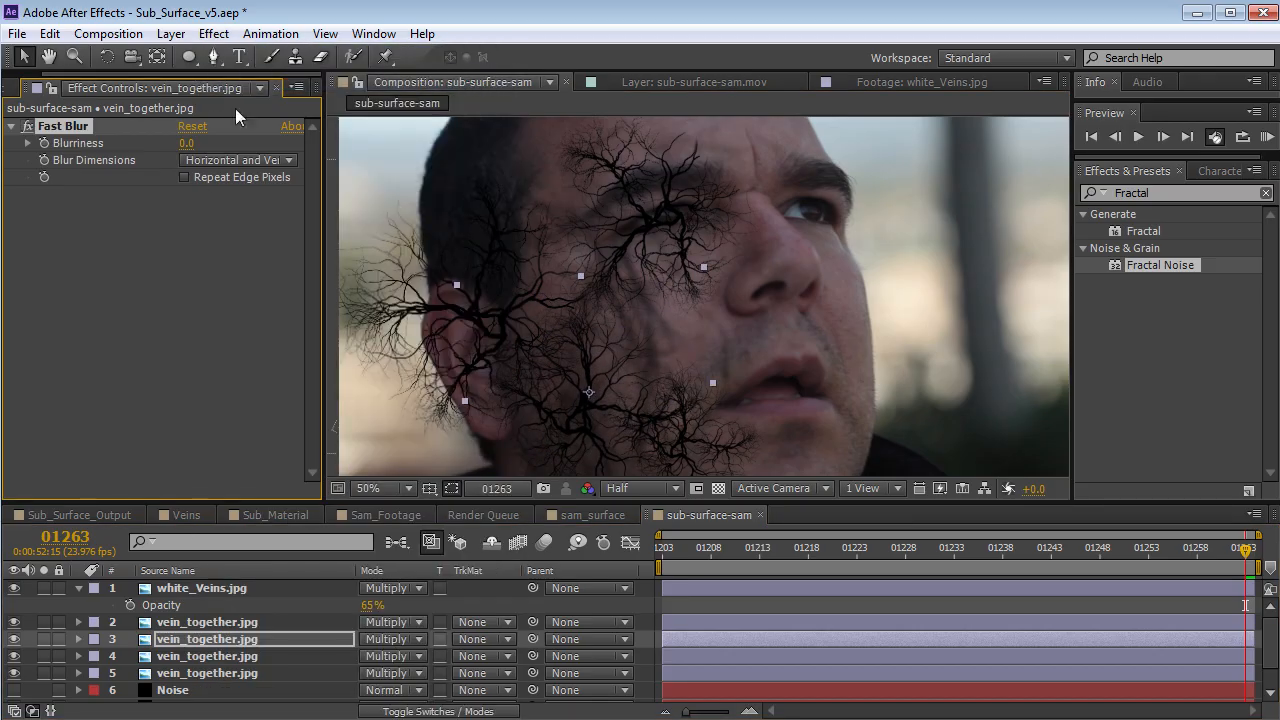
pyautogui.click(184, 178)
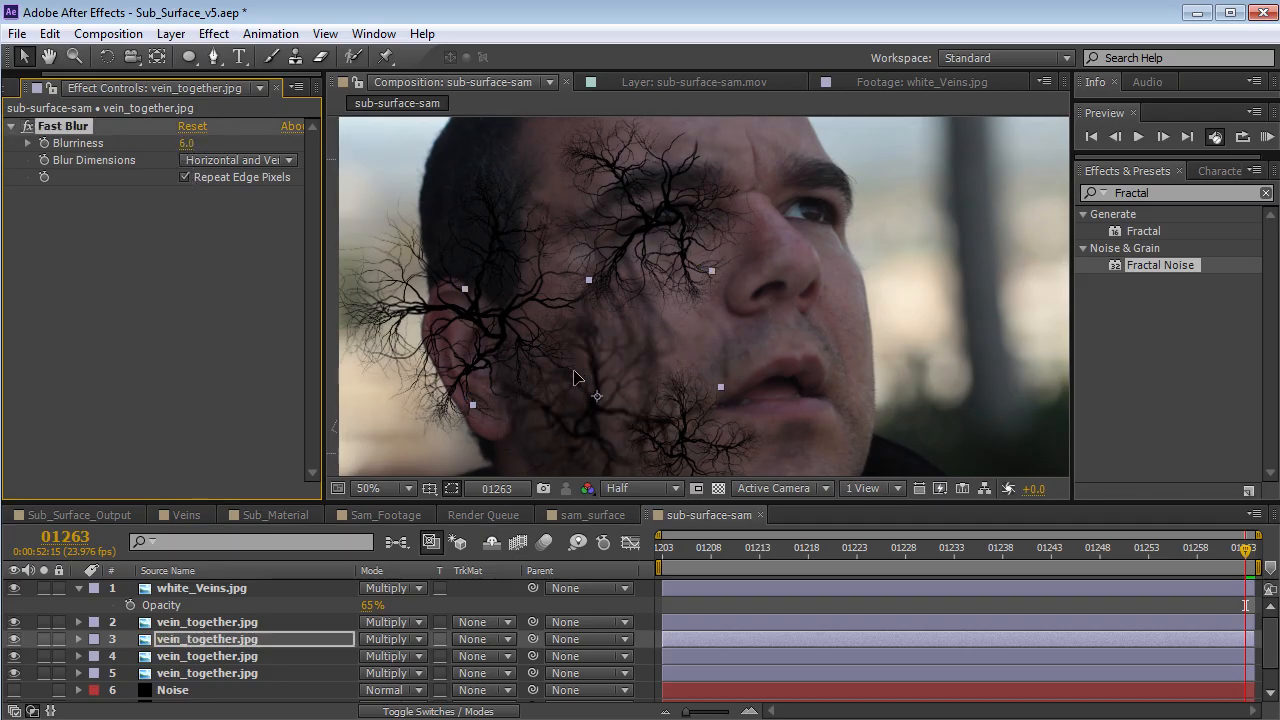
pyautogui.scroll(1, 628, 419)
pyautogui.press('space')
pyautogui.moveTo(628, 419); pyautogui.dragTo(758, 346)
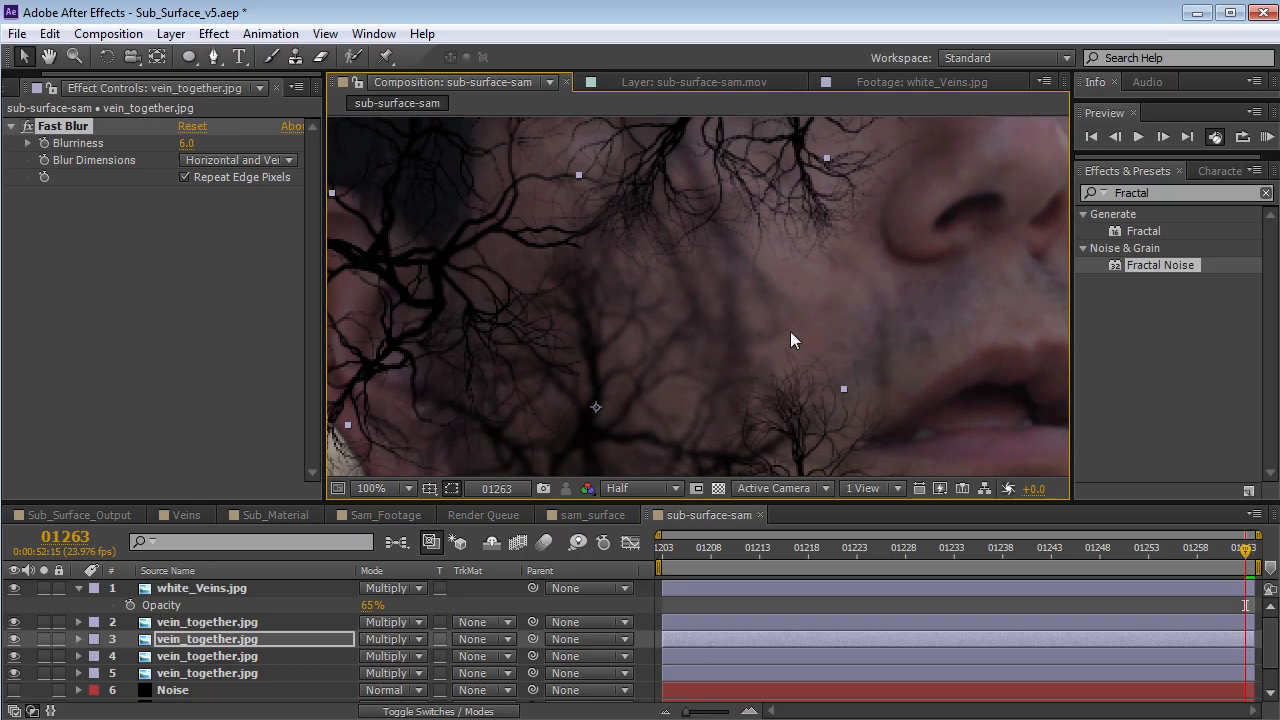
pyautogui.scroll(-1, 570, 338)
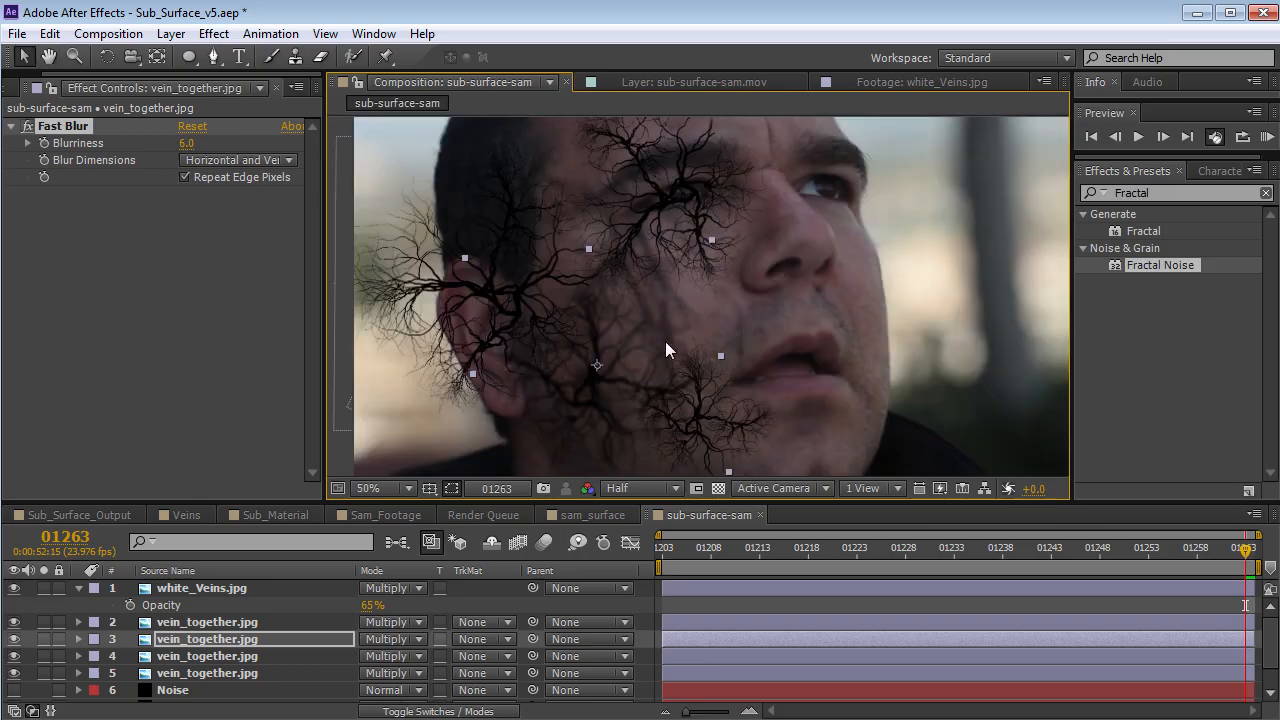
# Rename the softened vein layer as Blurred
pyautogui.click(221, 643)
pyautogui.press('Return')
pyautogui.write('Blurred')
pyautogui.press('Return')
# Duplicate the Blurred layer, move and rotate the copy over the nose, and check the layout in a maximized view
pyautogui.hotkey('ctrl', 'd')
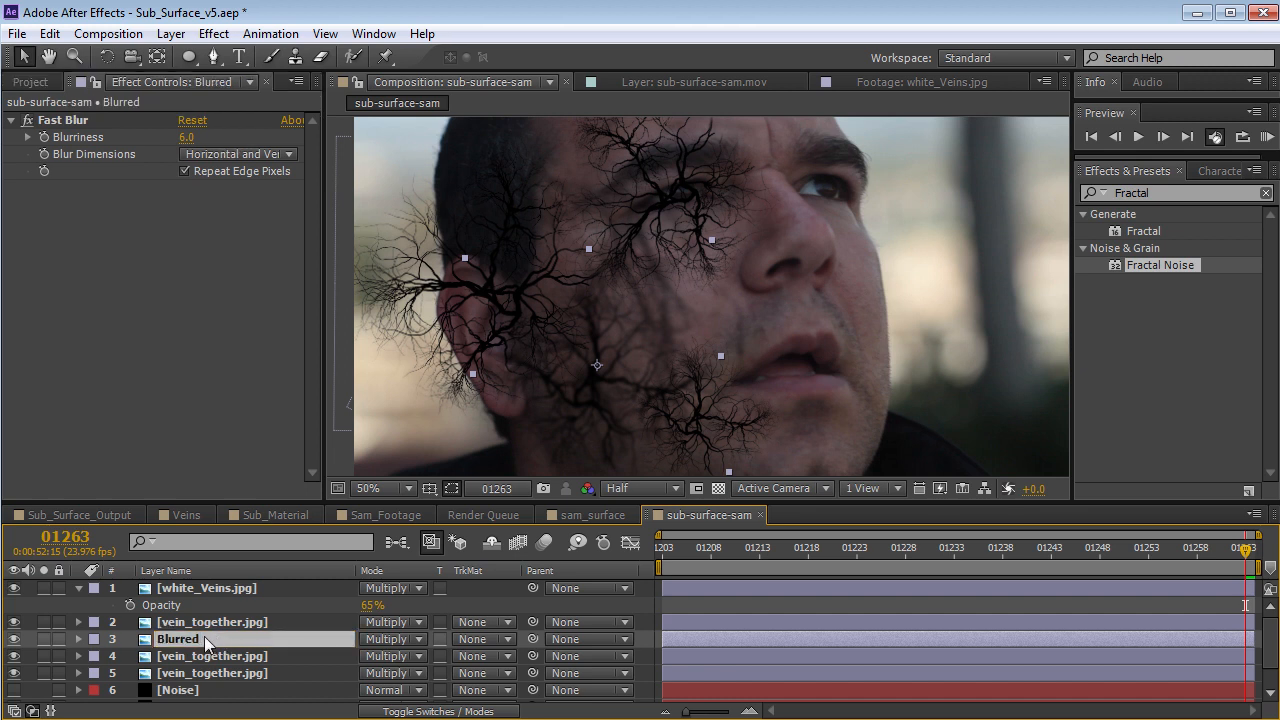
pyautogui.moveTo(619, 385); pyautogui.dragTo(799, 271)
pyautogui.press('w')
pyautogui.moveTo(886, 283); pyautogui.dragTo(784, 374)
pyautogui.press('v')
pyautogui.moveTo(766, 283)
pyautogui.mouseDown()
pyautogui.moveTo(748, 288)
pyautogui.moveTo(759, 290)
pyautogui.mouseUp()
pyautogui.click(735, 609)
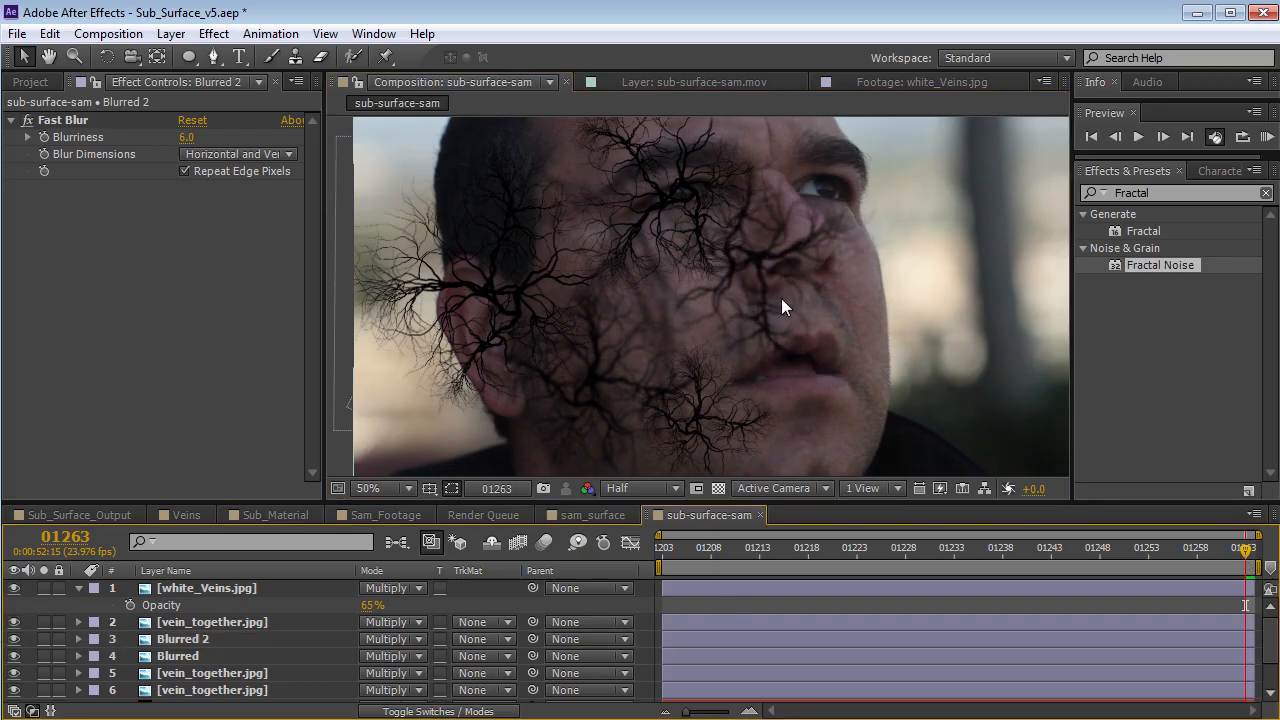
pyautogui.press('`')
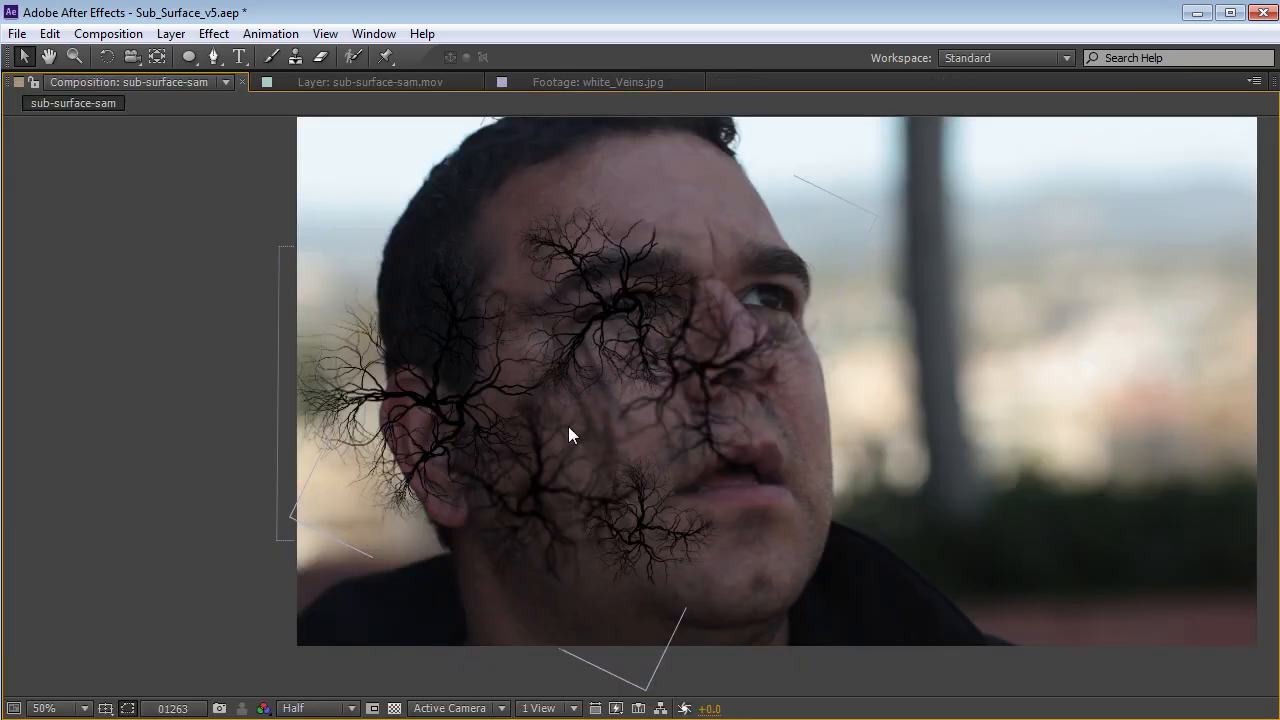
pyautogui.press('`')
# Pre-compose the six vein layers into a new composition named Vein Network, moving all attributes into it
pyautogui.scroll(-2, 710, 270)
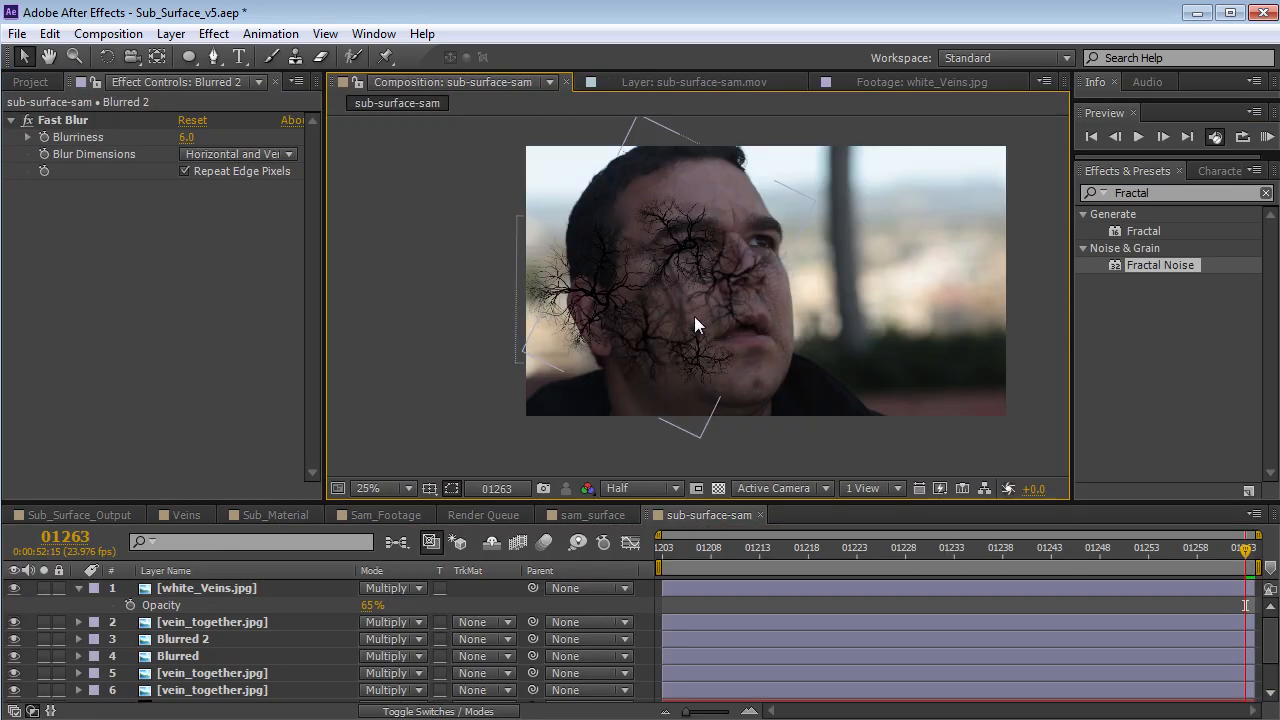
pyautogui.click(78, 589)
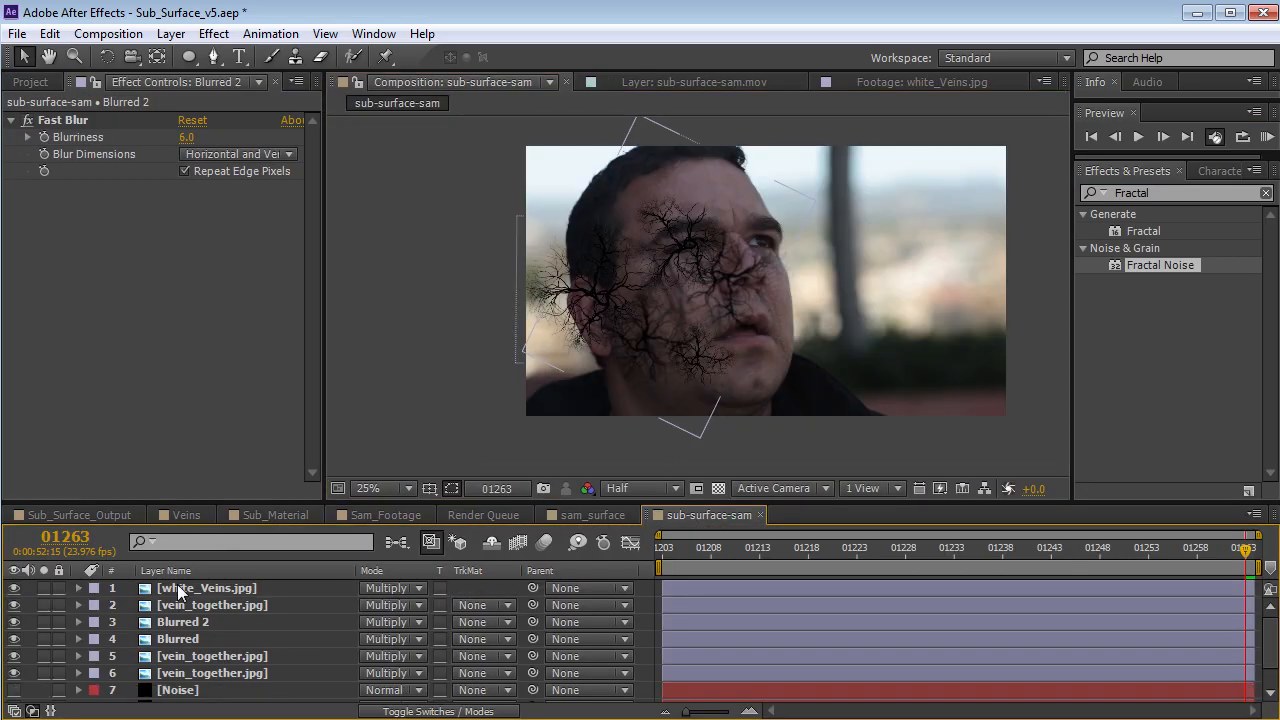
pyautogui.click(177, 588)
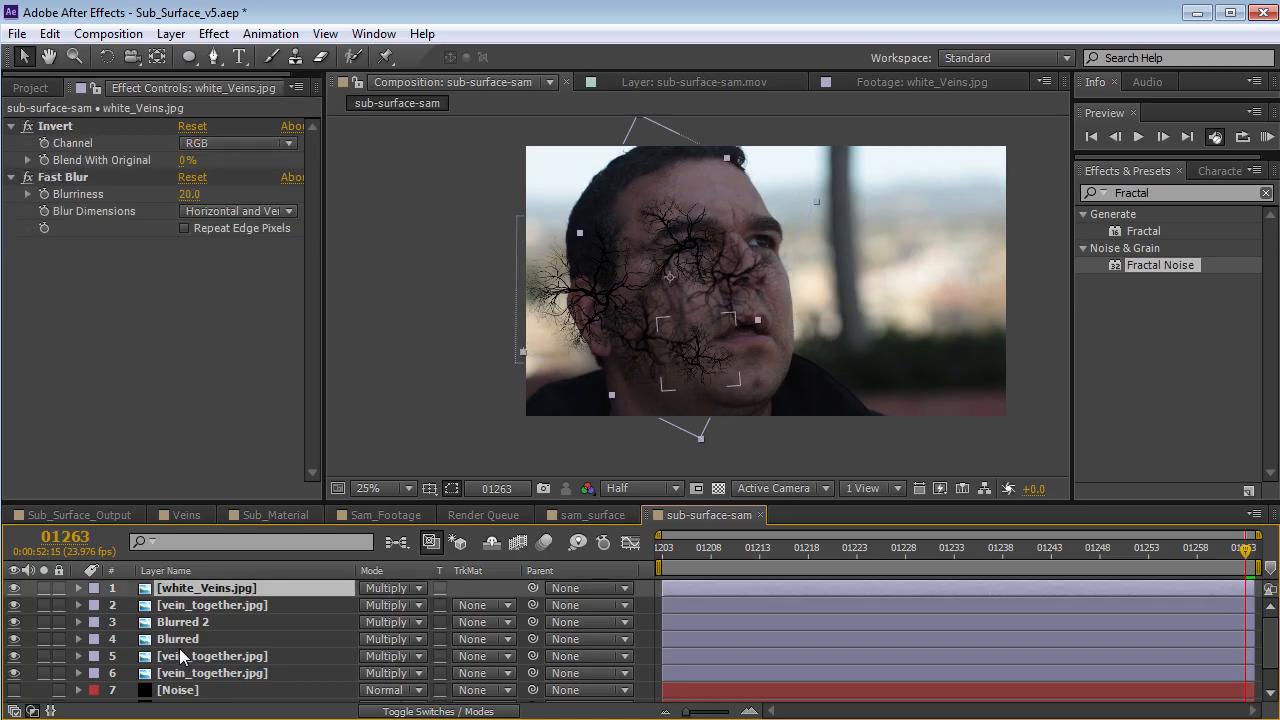
pyautogui.keyDown('shift'); pyautogui.click(197, 673); pyautogui.keyUp('shift')
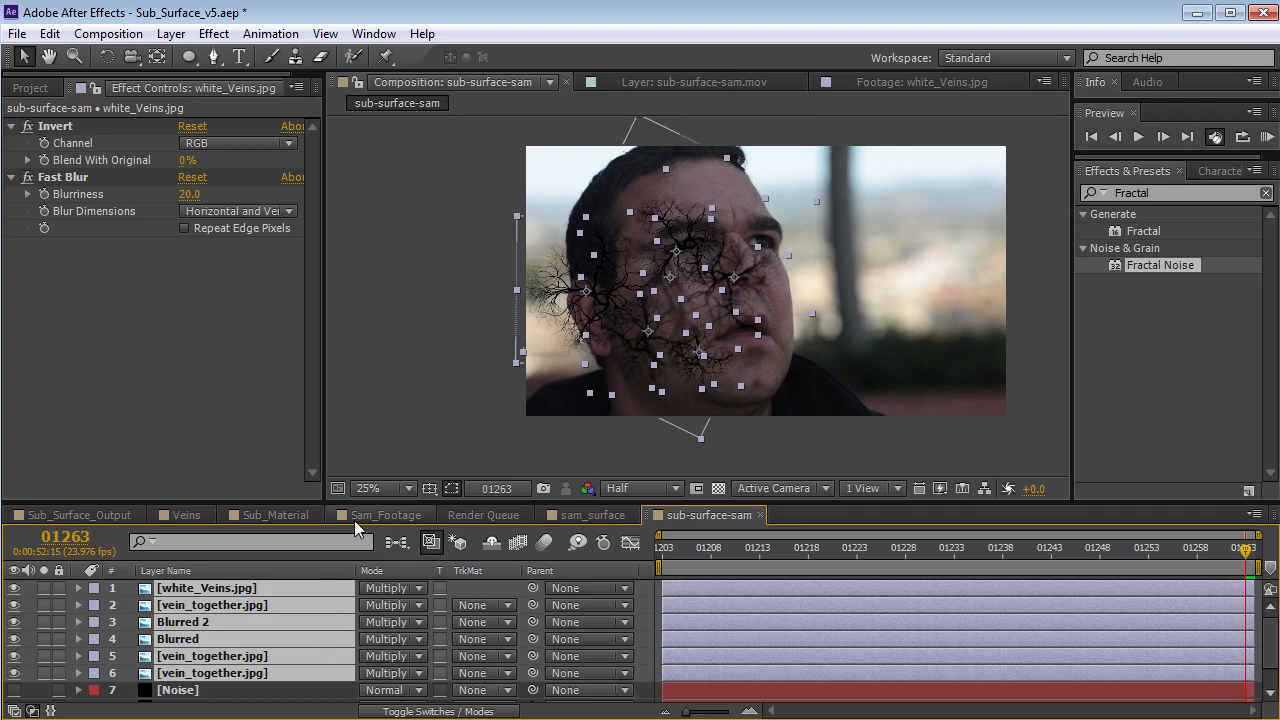
pyautogui.moveTo(357, 504); pyautogui.dragTo(357, 458)
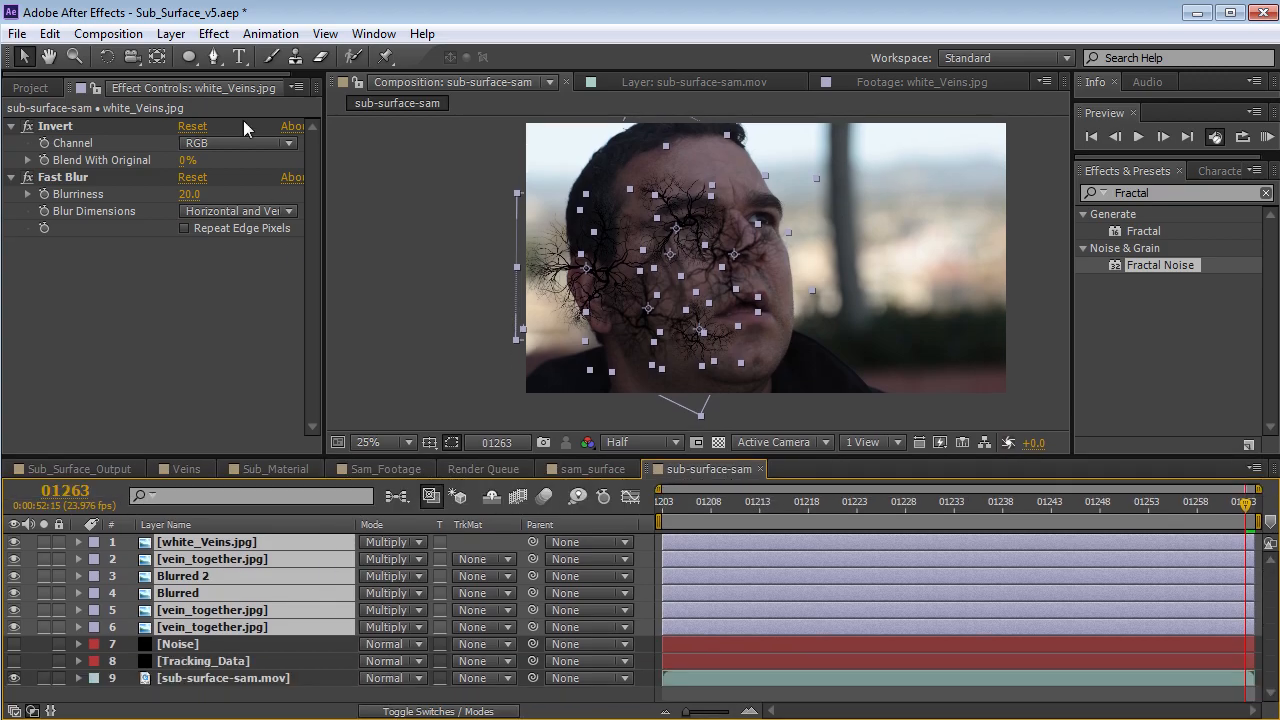
pyautogui.click(177, 35)
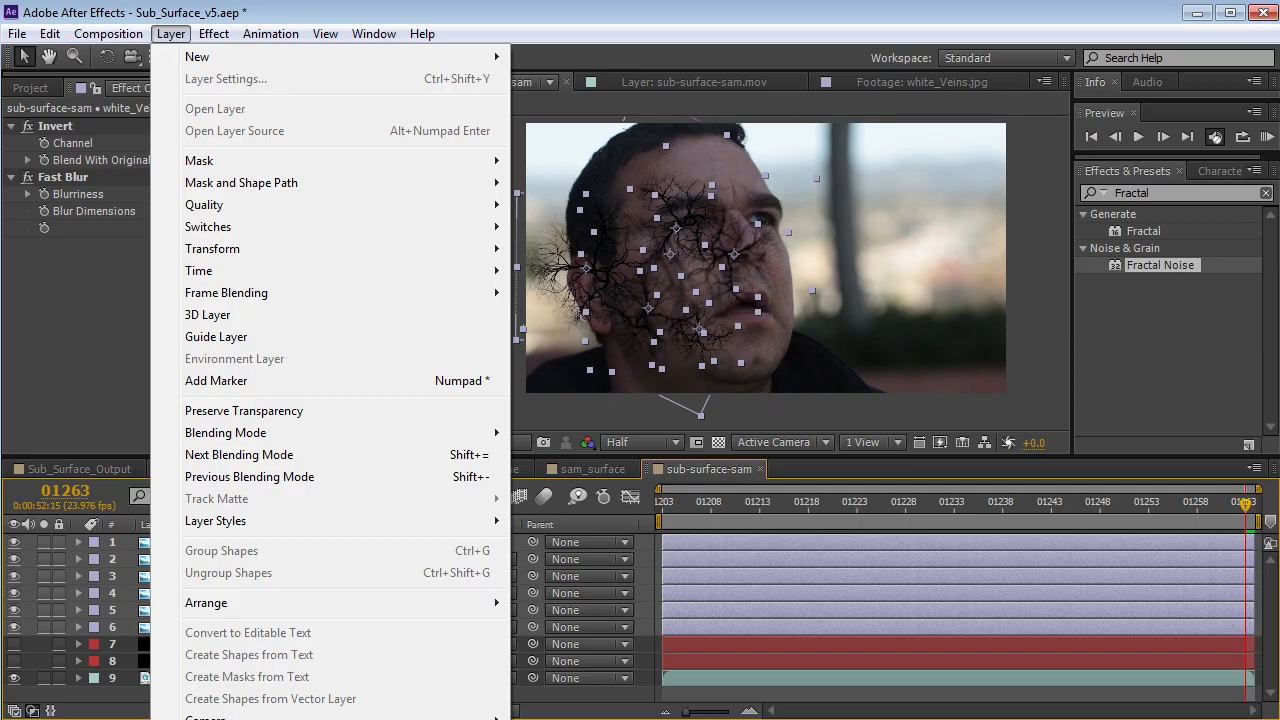
pyautogui.click(235, 719)
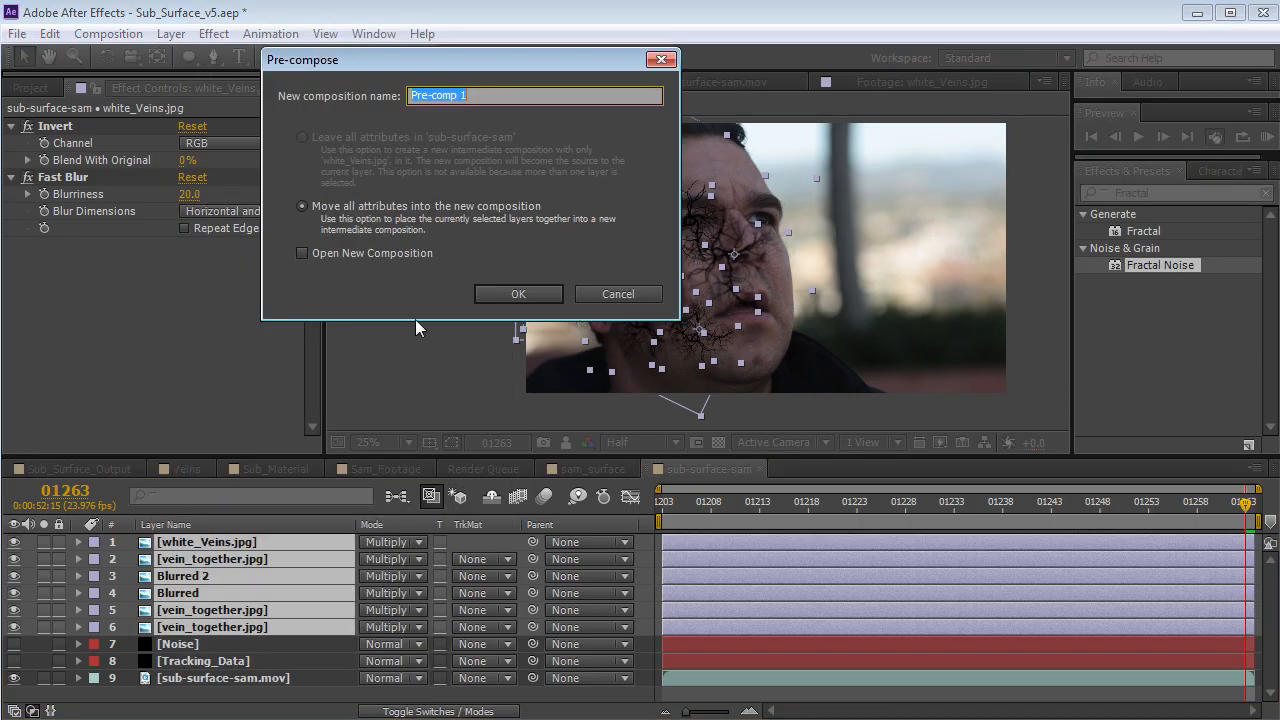
pyautogui.click(303, 206)
pyautogui.click(524, 95)
pyautogui.write('Vein Network')
pyautogui.press('Return')
# Open the Vein Network composition and add a white 1920 x 1080 solid beneath all the vein layers
pyautogui.doubleClick(200, 541)
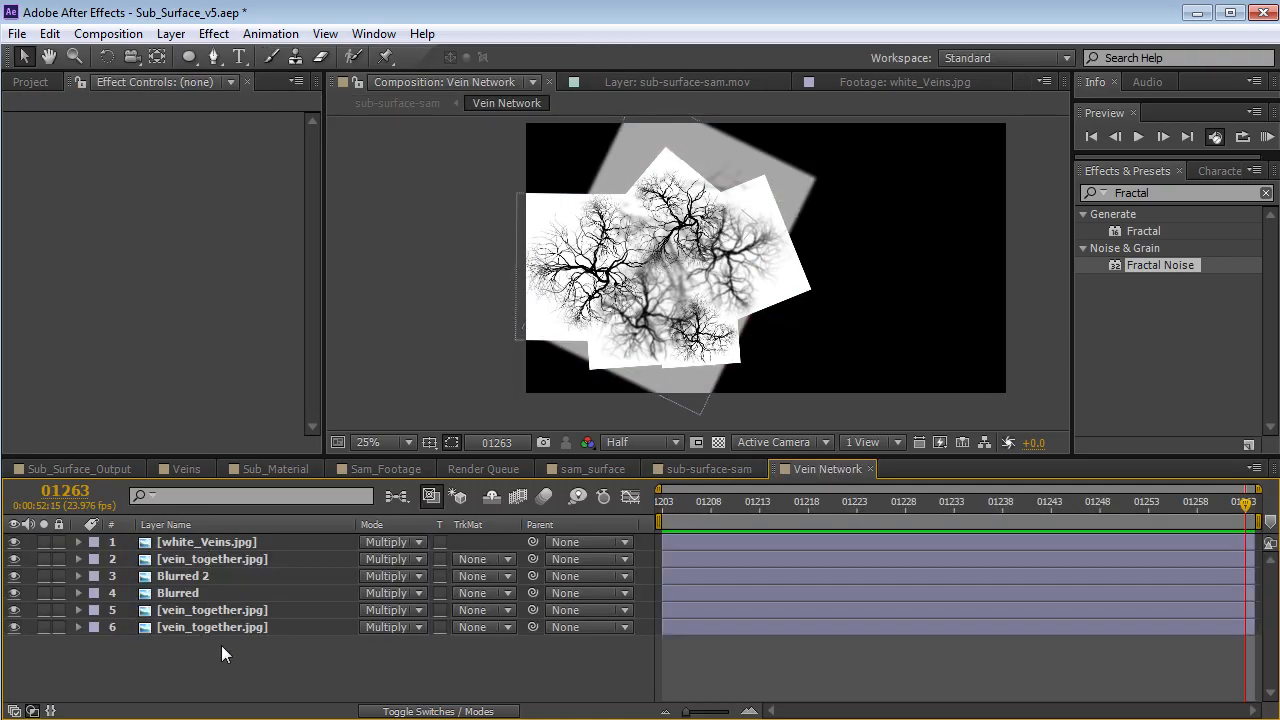
pyautogui.click(171, 33)
pyautogui.moveTo(200, 57)
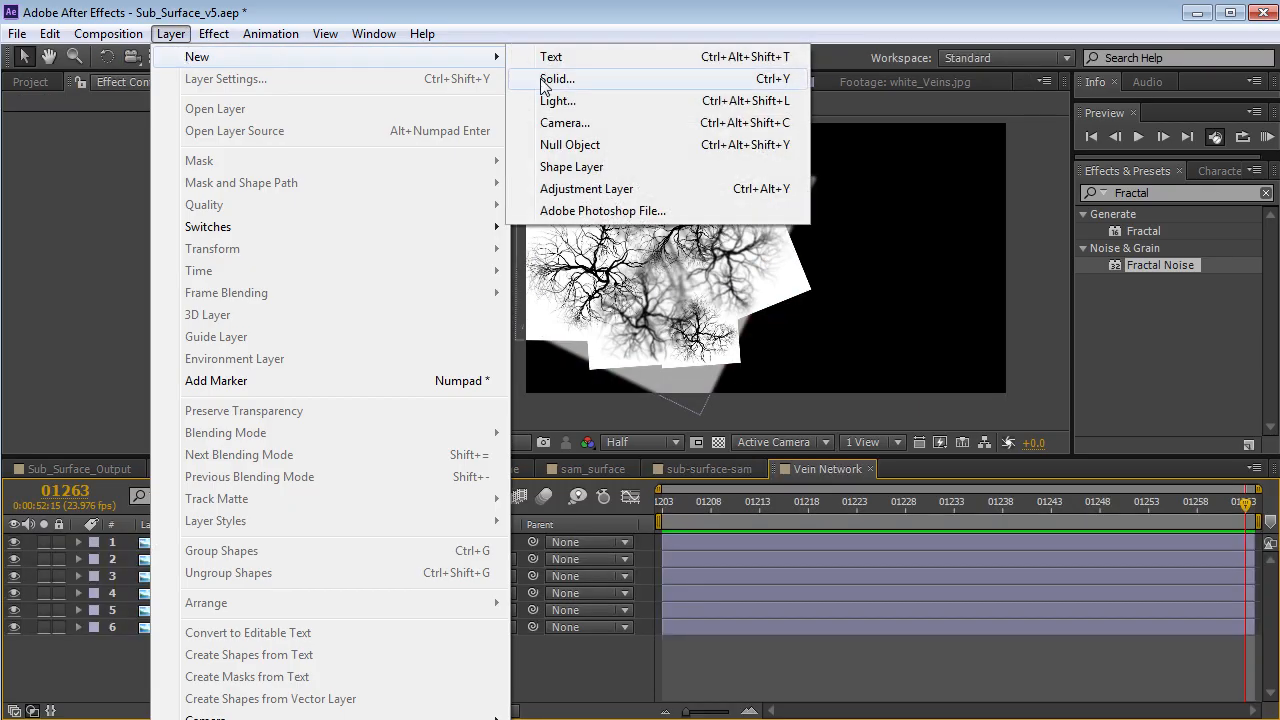
pyautogui.click(560, 80)
pyautogui.click(282, 430)
pyautogui.moveTo(196, 650); pyautogui.dragTo(22, 608)
pyautogui.moveTo(426, 607); pyautogui.dragTo(473, 322)
pyautogui.click(508, 347)
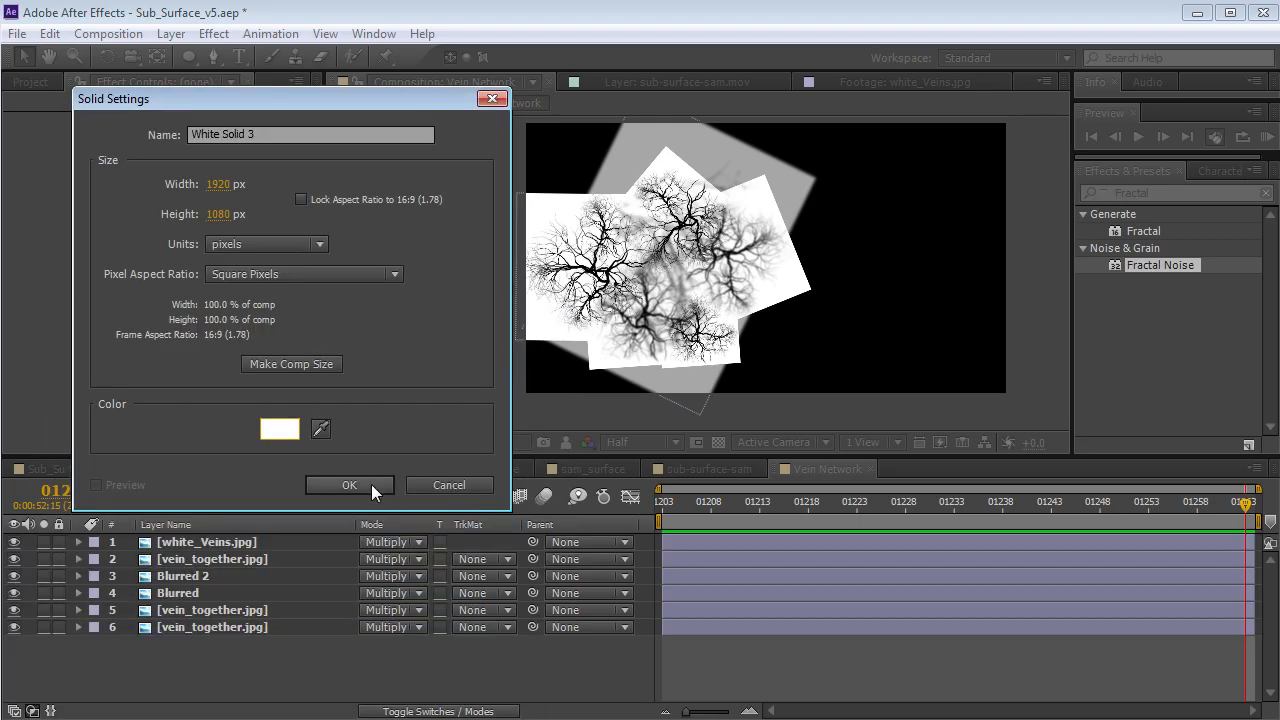
pyautogui.click(371, 484)
pyautogui.moveTo(286, 541); pyautogui.dragTo(210, 686)
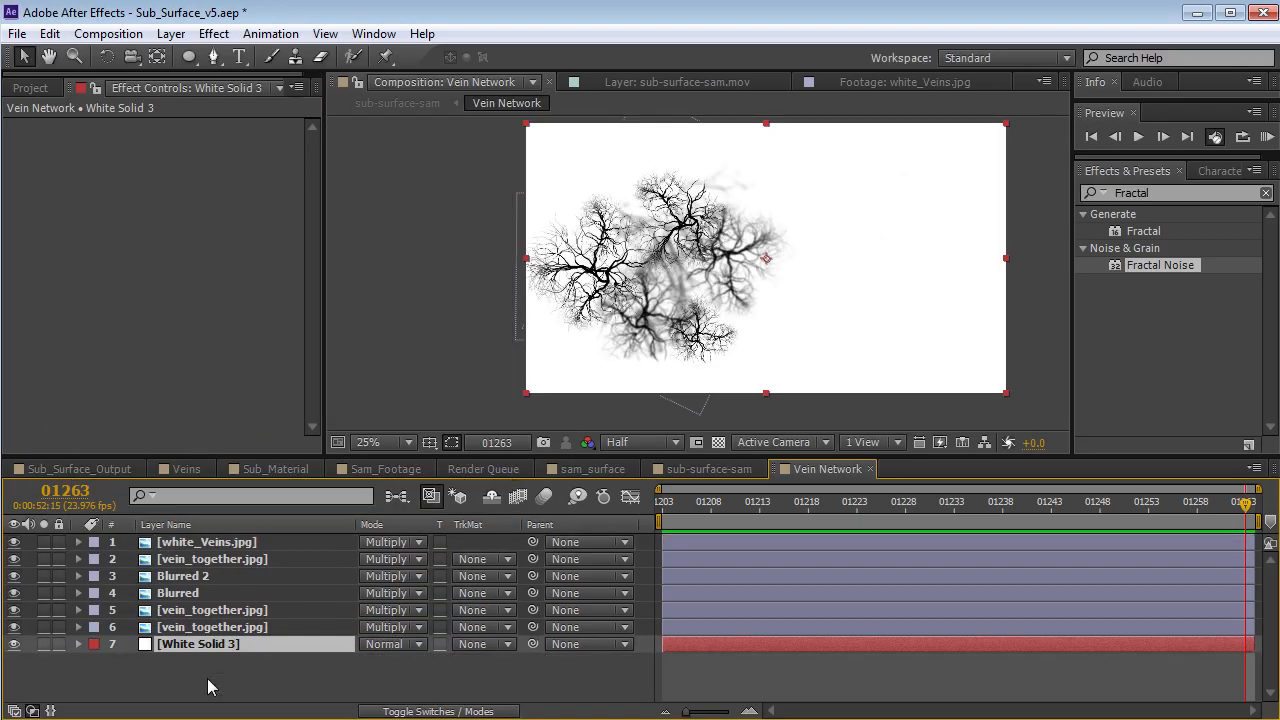
pyautogui.click(740, 686)
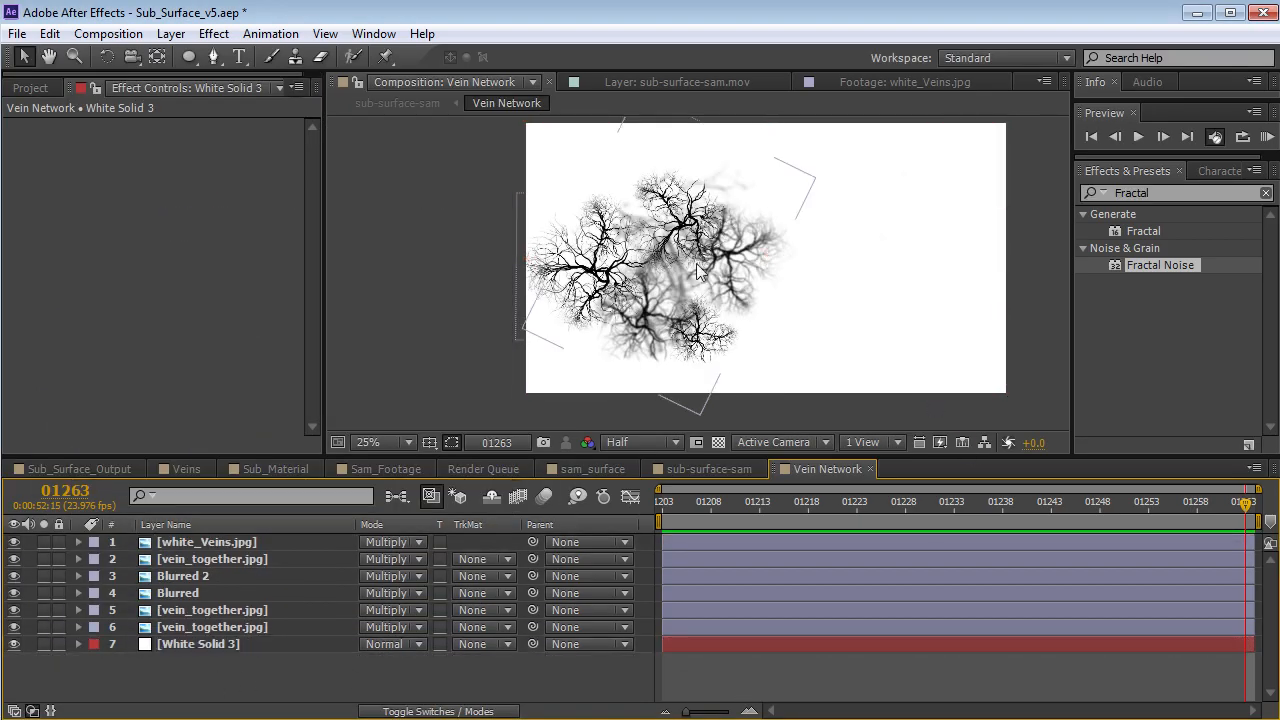
# Return to the sub-surface-sam composition and make the Noise layer visible, checking it with Vein Network temporarily hidden
pyautogui.click(872, 468)
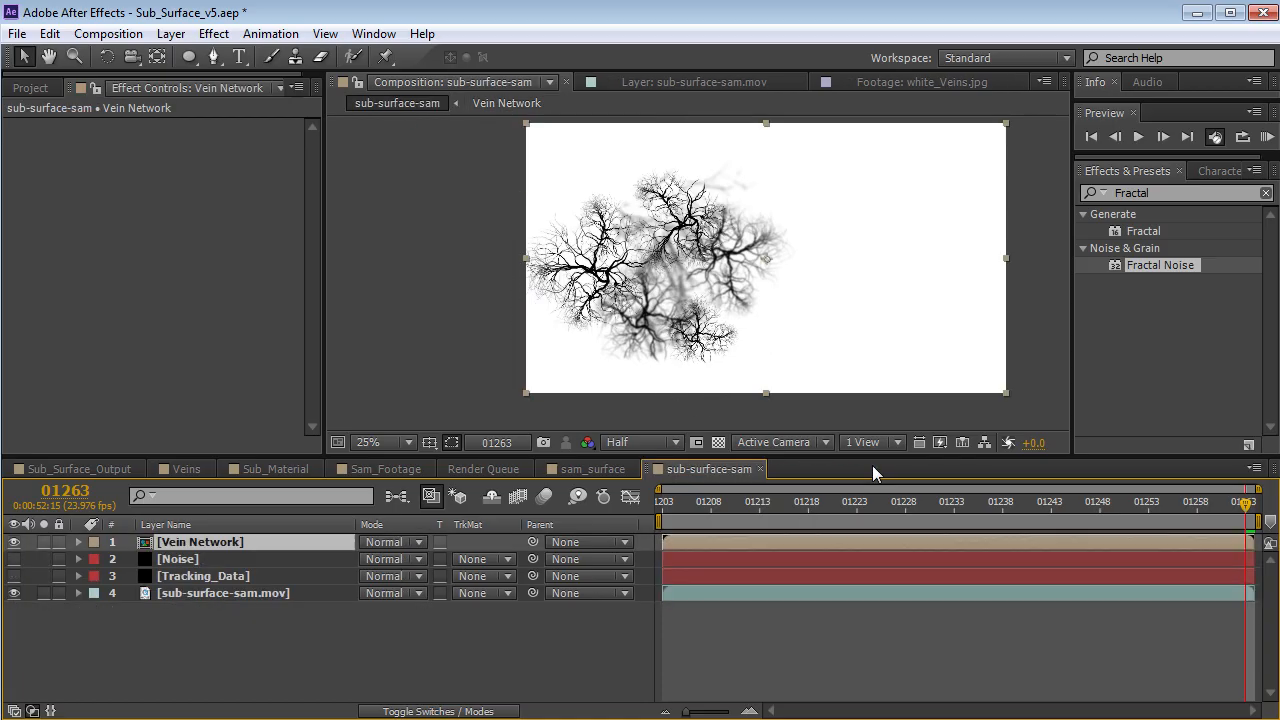
pyautogui.click(182, 564)
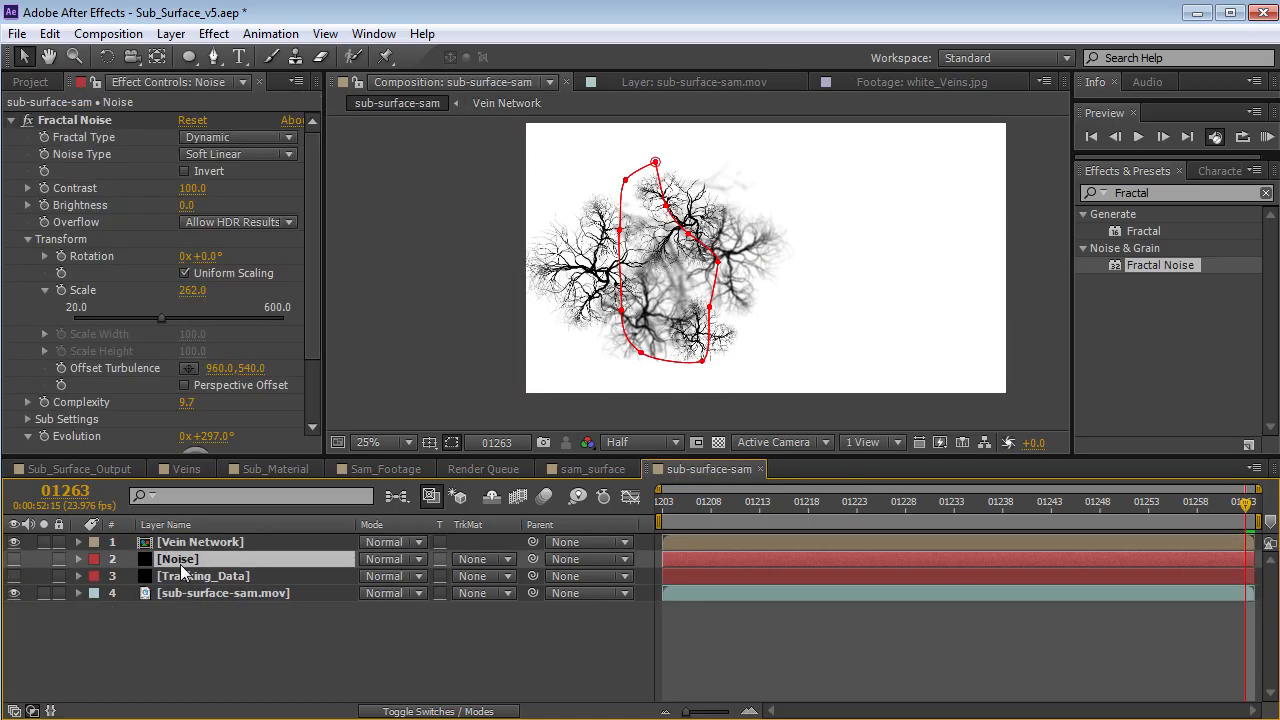
pyautogui.moveTo(14, 563); pyautogui.dragTo(13, 546)
pyautogui.click(14, 559)
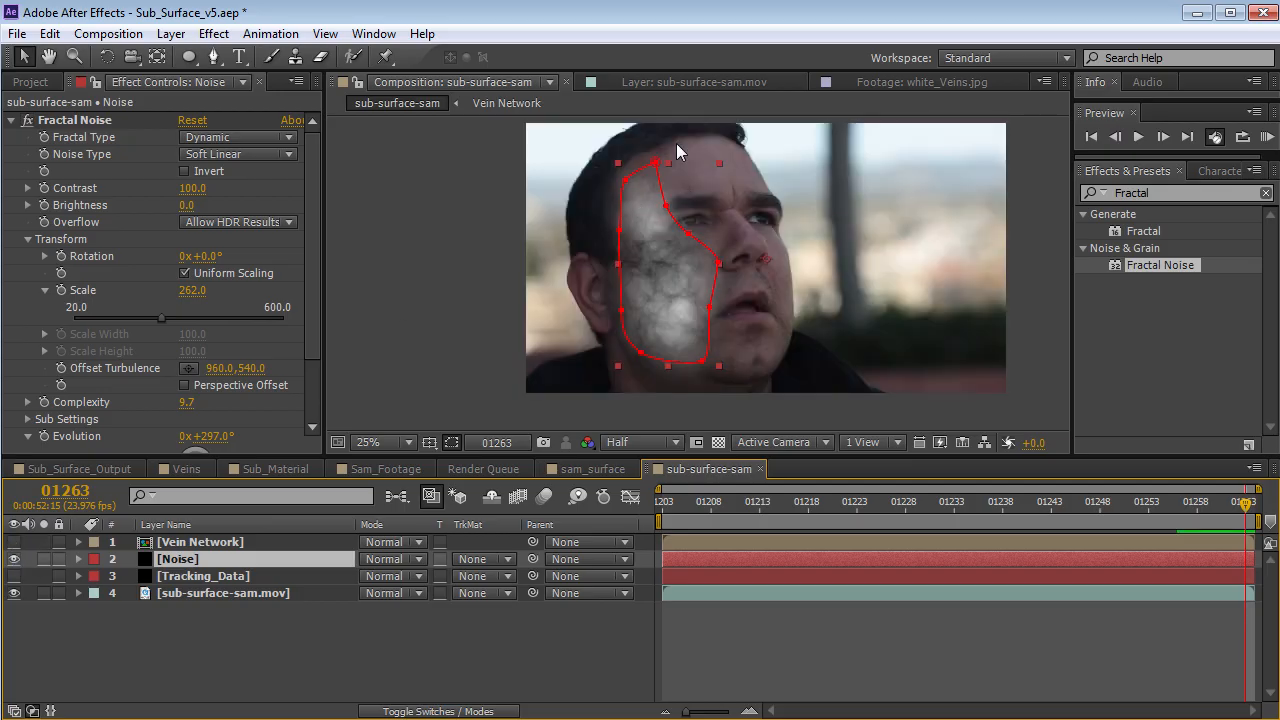
pyautogui.click(14, 542)
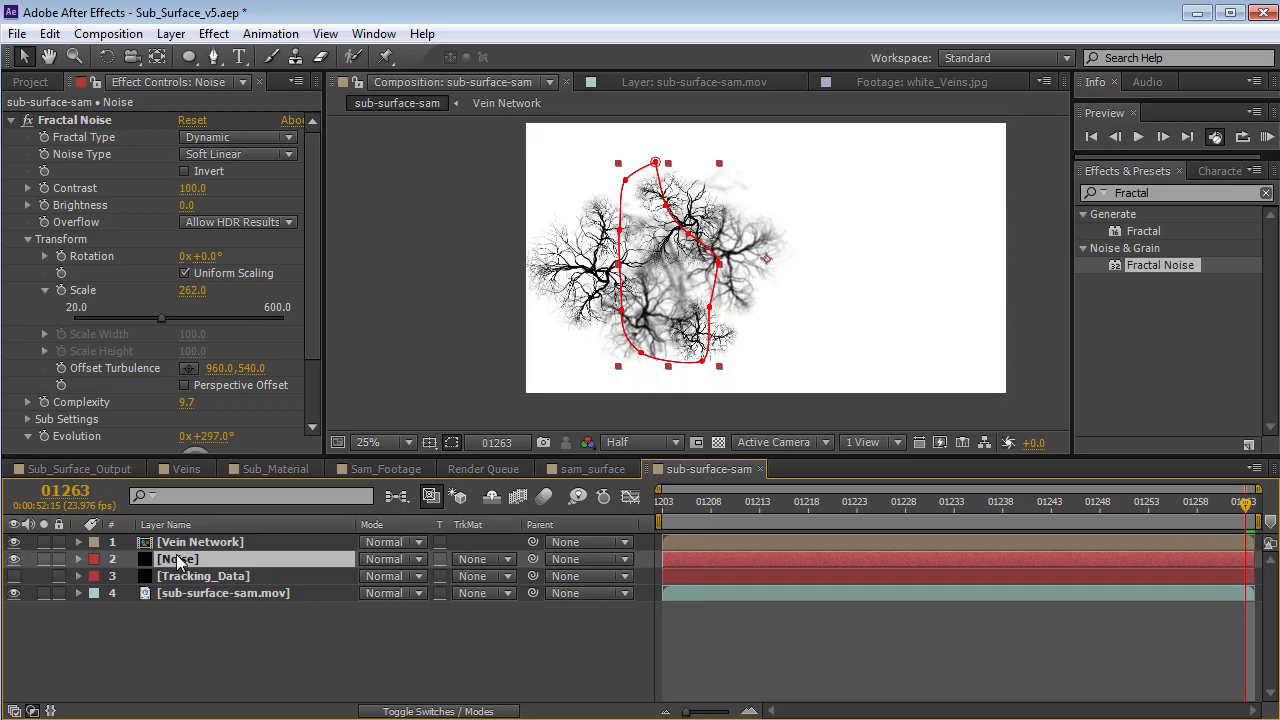
# Set the Noise layer's track matte to Luma Matte using Vein Network, and inspect the face in a maximized view
pyautogui.click(476, 561)
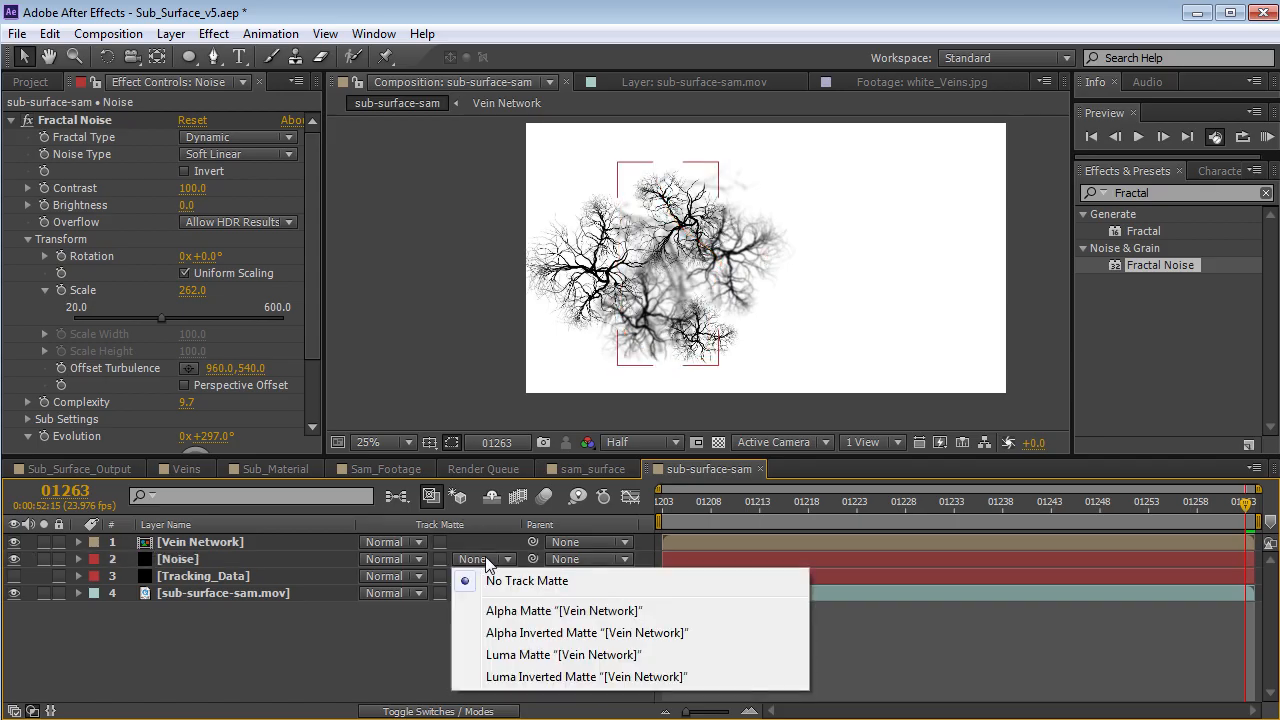
pyautogui.click(541, 654)
pyautogui.press('`')
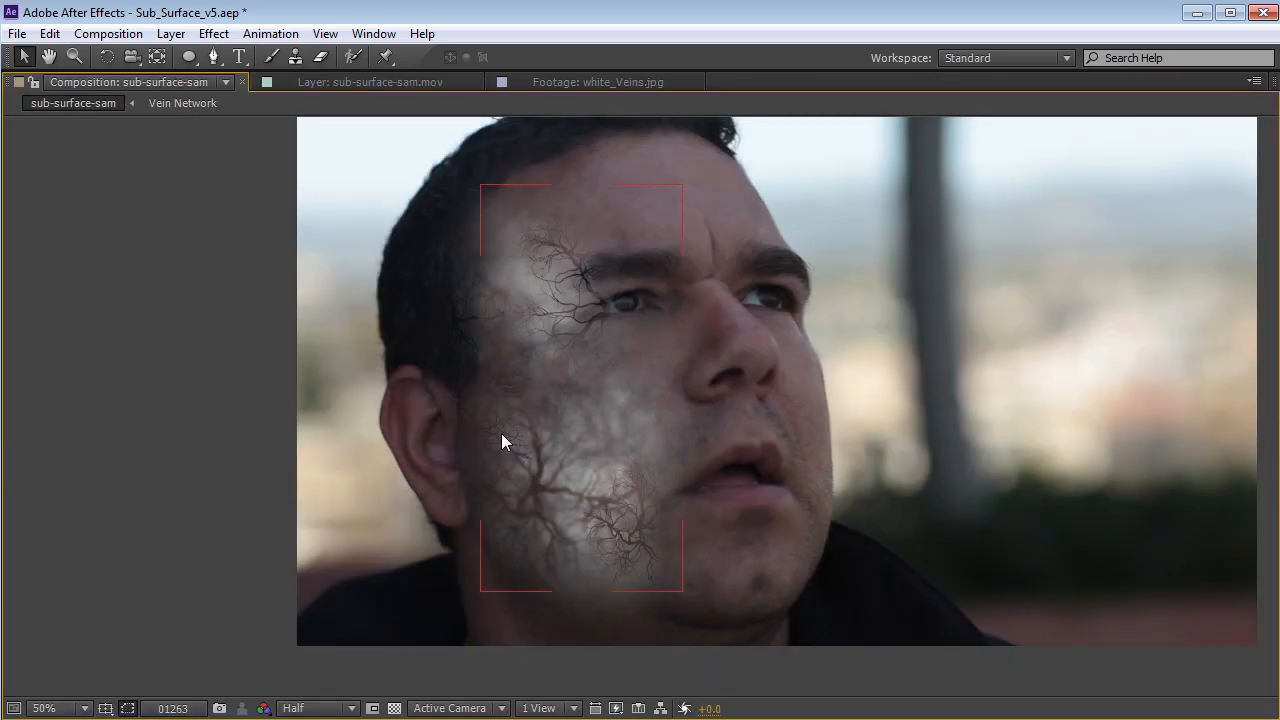
pyautogui.moveTo(616, 448); pyautogui.dragTo(614, 424)
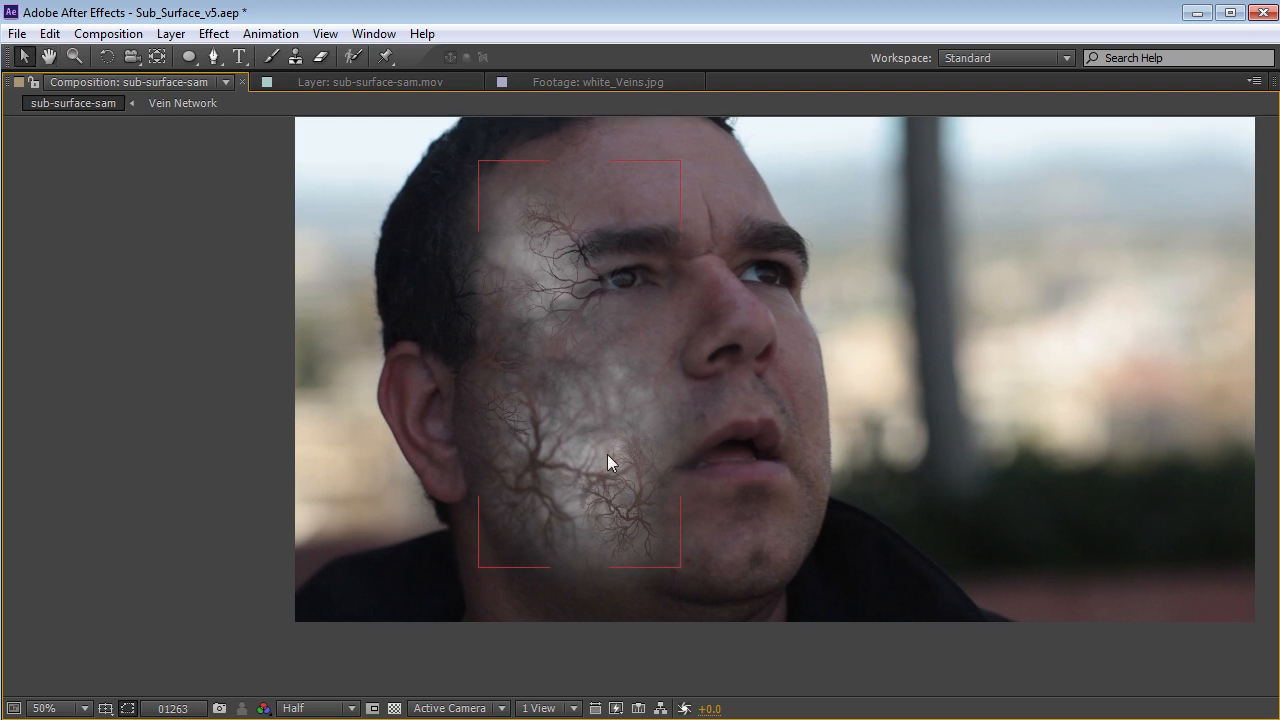
pyautogui.press('`')
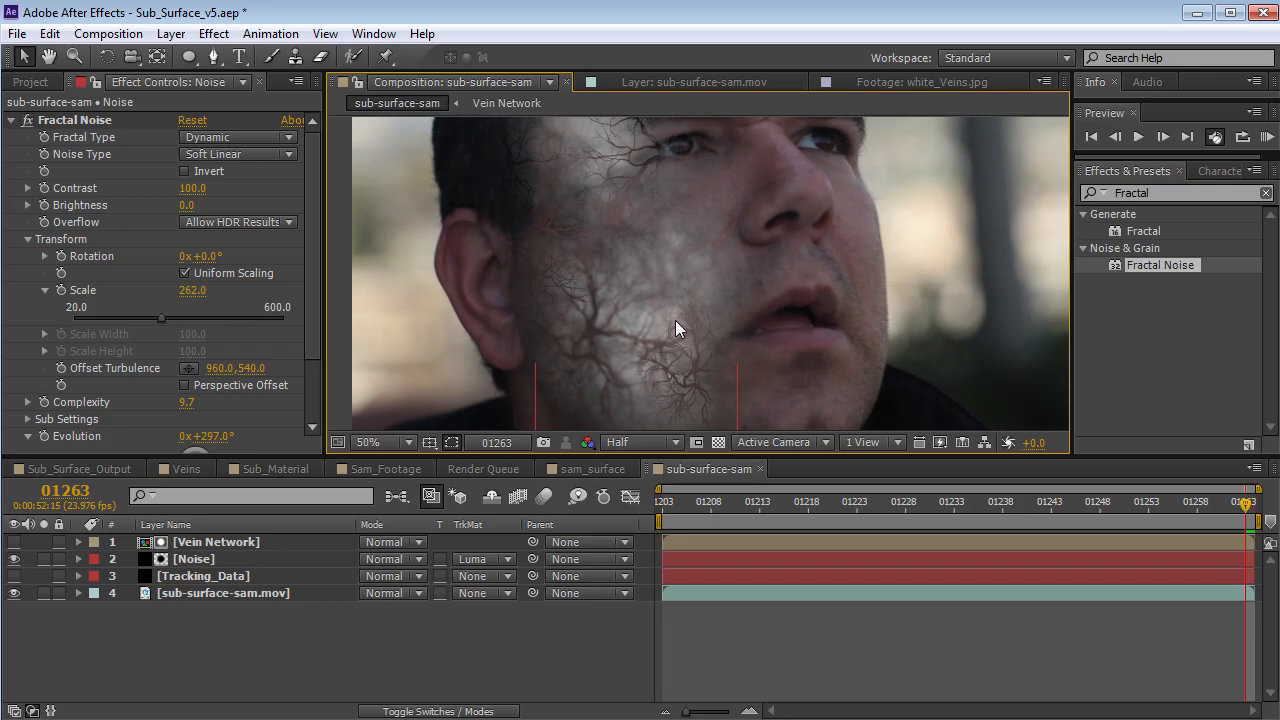
# Apply Fast Blur to the Vein Network layer with Blurriness 1 and Repeat Edge Pixels enabled, and inspect the veins up close
pyautogui.click(675, 320)
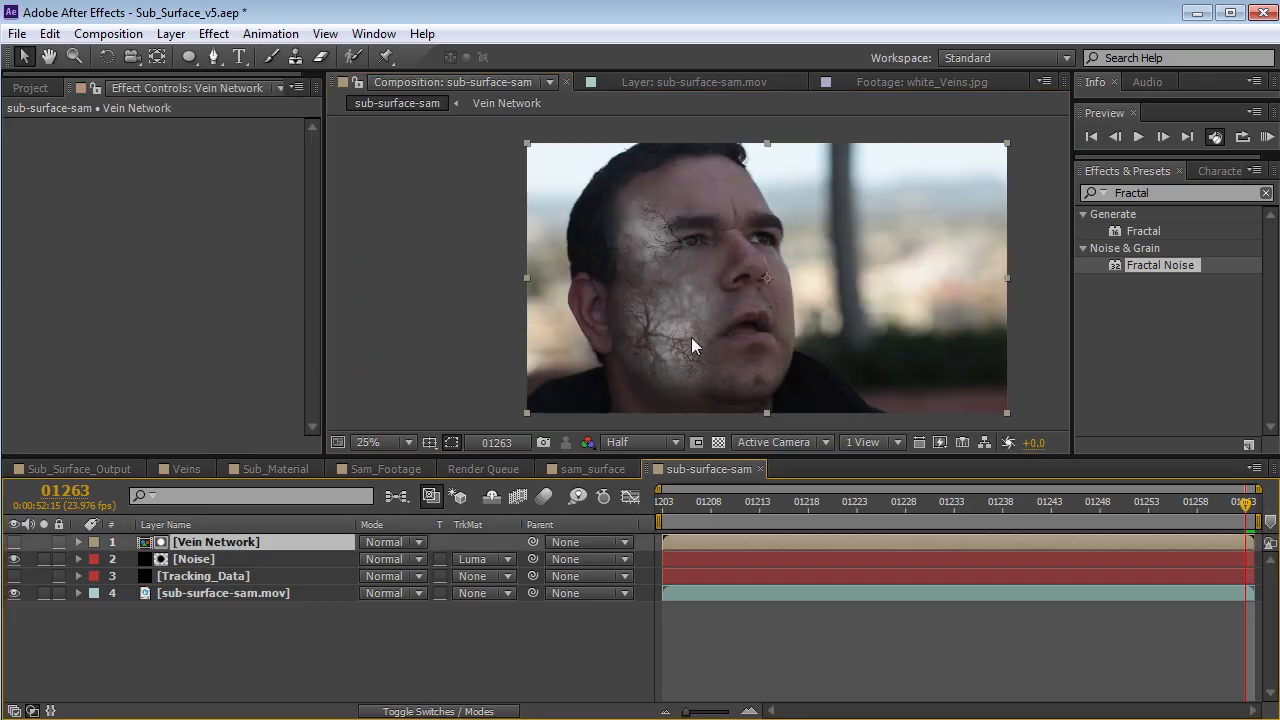
pyautogui.moveTo(660, 378); pyautogui.dragTo(655, 305)
pyautogui.click(213, 34)
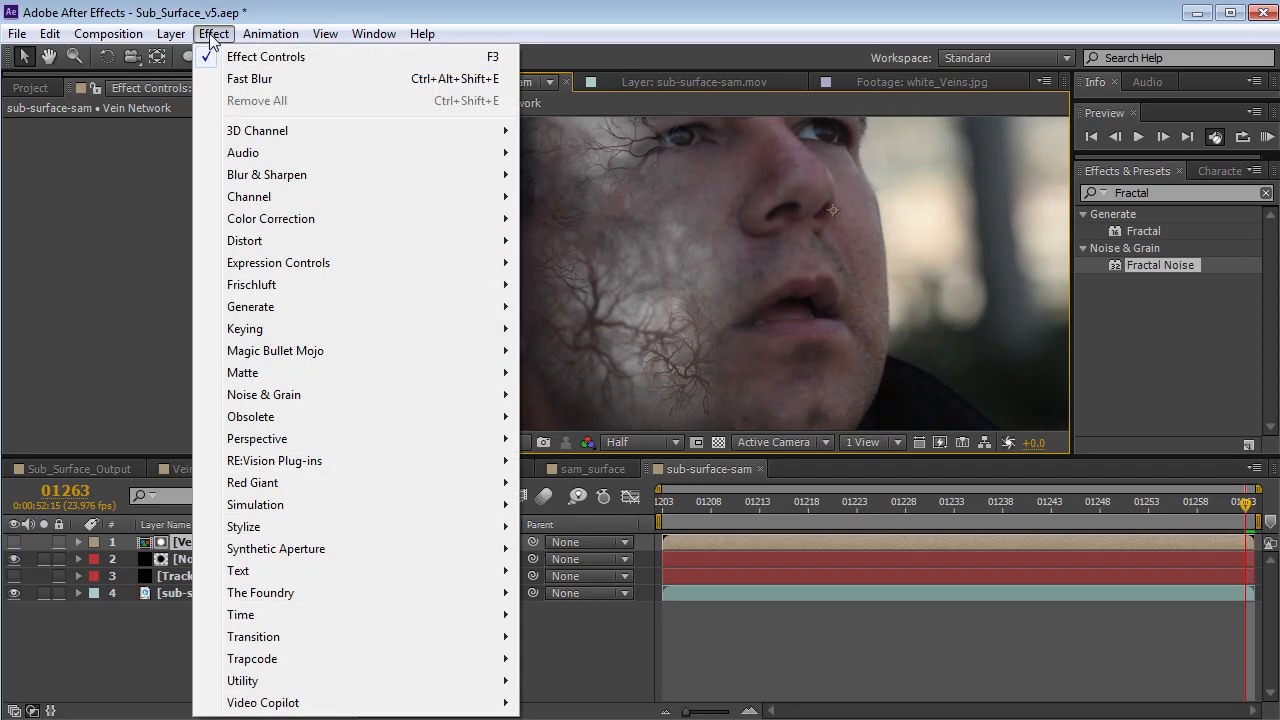
pyautogui.click(245, 79)
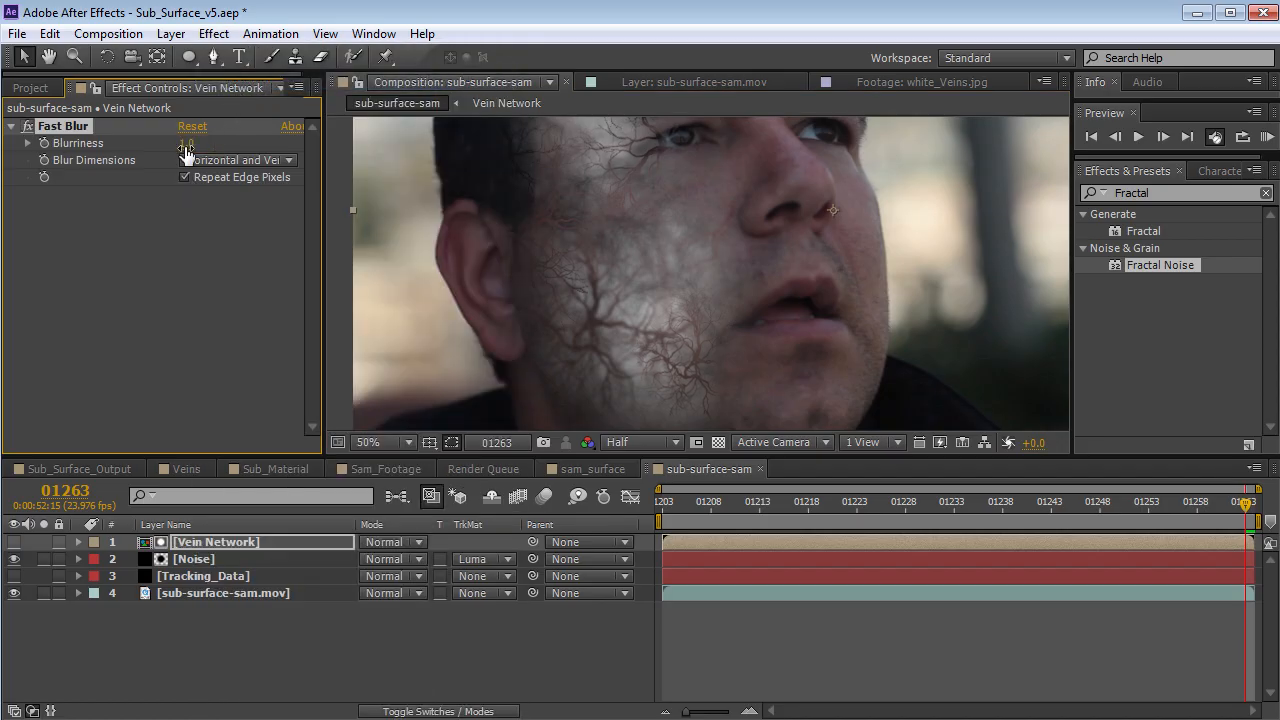
pyautogui.press('`')
pyautogui.moveTo(664, 443); pyautogui.dragTo(659, 413)
pyautogui.moveTo(642, 335); pyautogui.dragTo(638, 347)
pyautogui.press('`')
pyautogui.scroll(-2, 734, 282)
pyautogui.moveTo(711, 281); pyautogui.dragTo(709, 289)
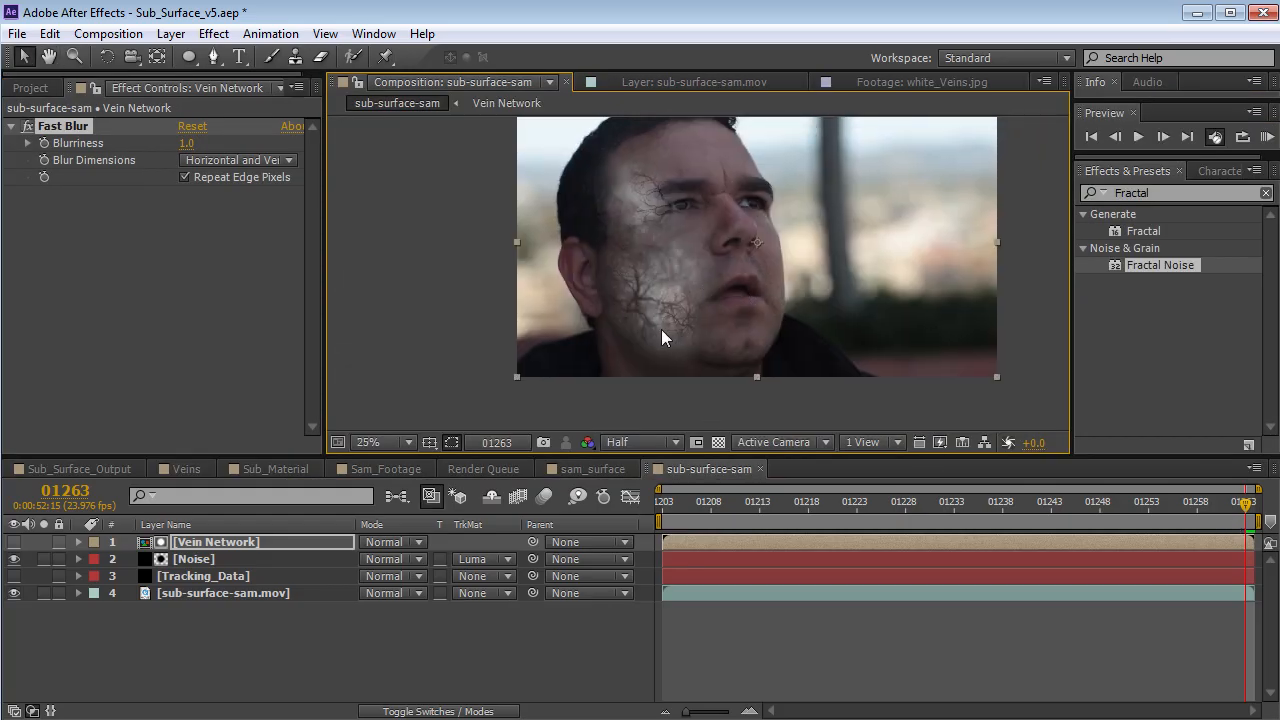
# Pre-compose the Vein Network and Noise layers together into a new composition named Illumination_Map
pyautogui.click(220, 611)
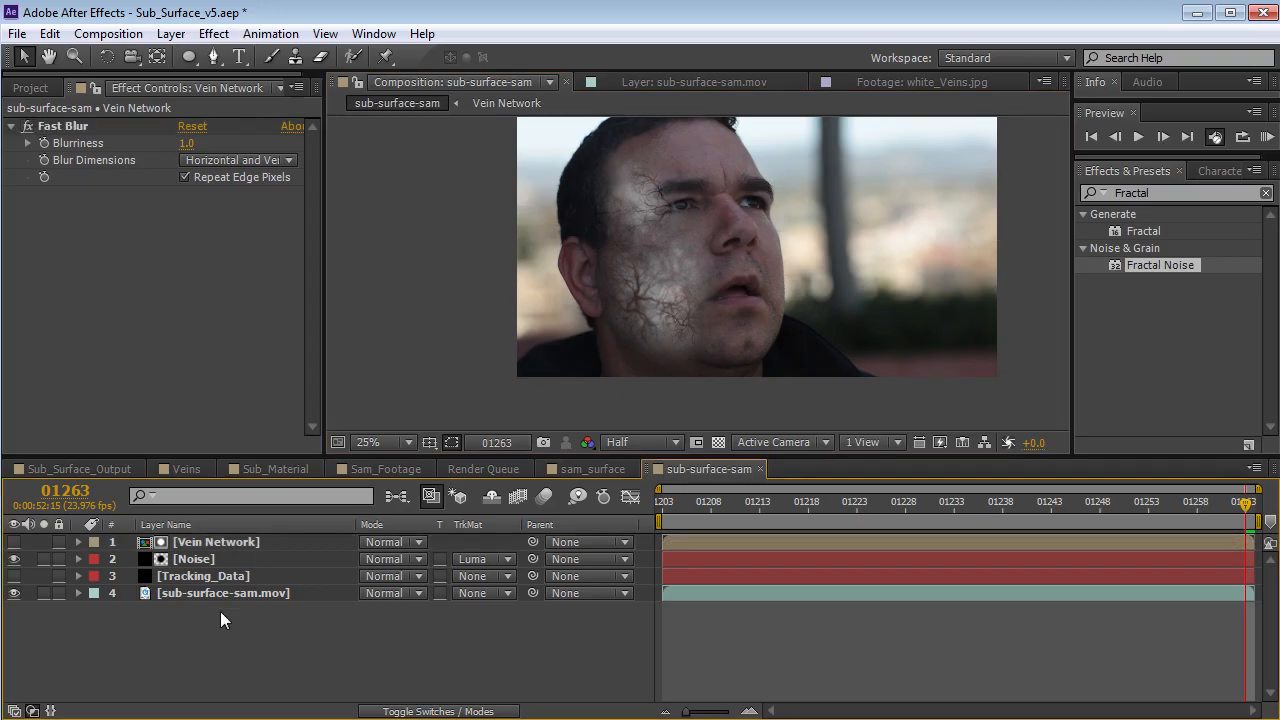
pyautogui.click(185, 560)
pyautogui.click(202, 542)
pyautogui.click(195, 558)
pyautogui.click(200, 542)
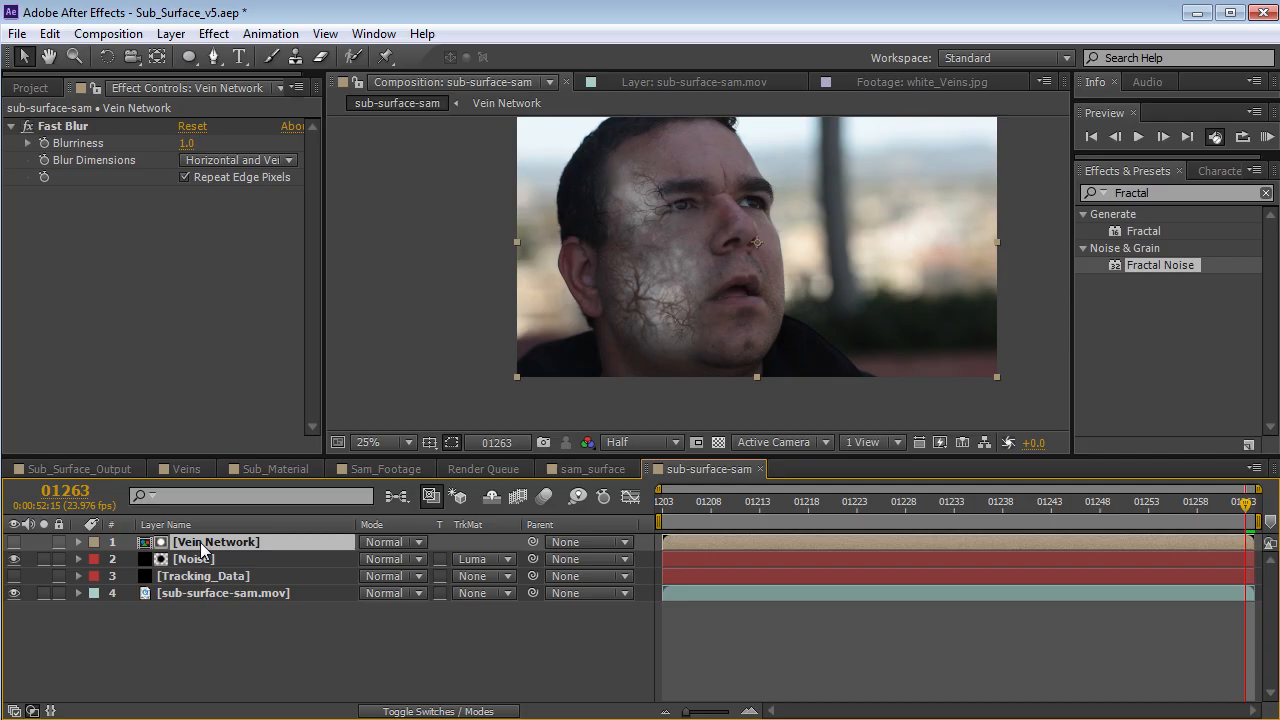
pyautogui.click(196, 557)
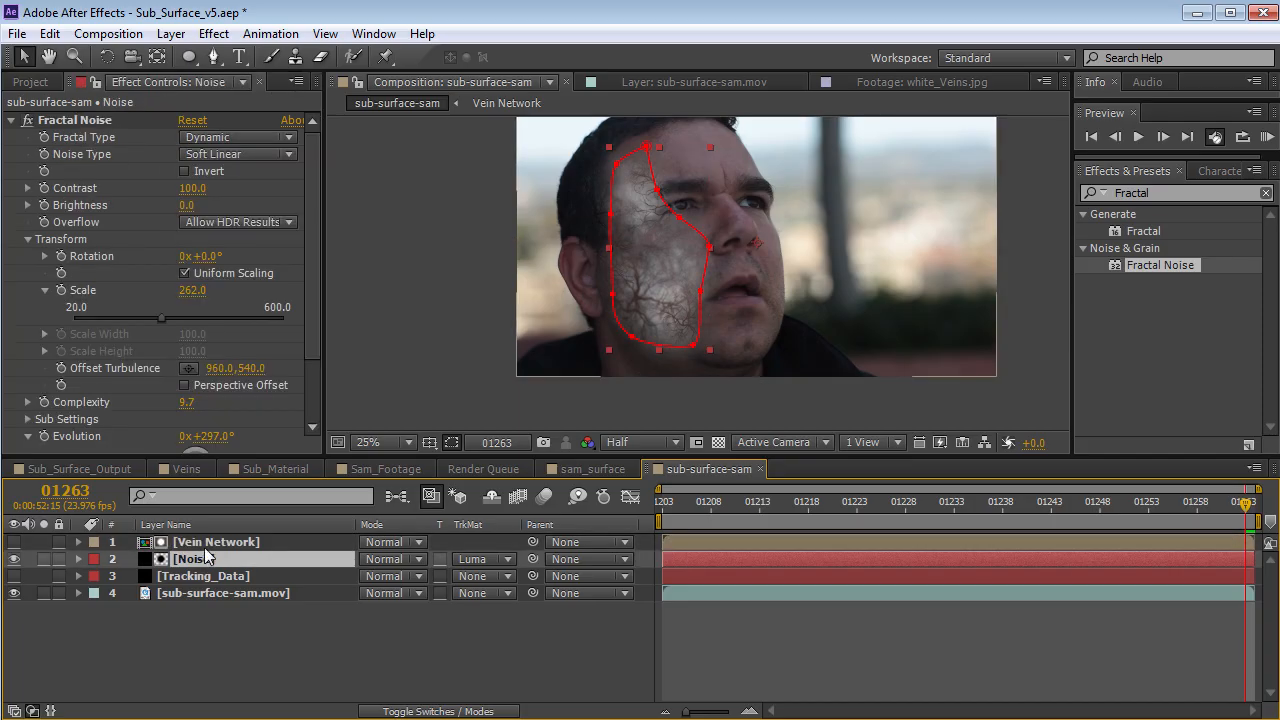
pyautogui.click(171, 34)
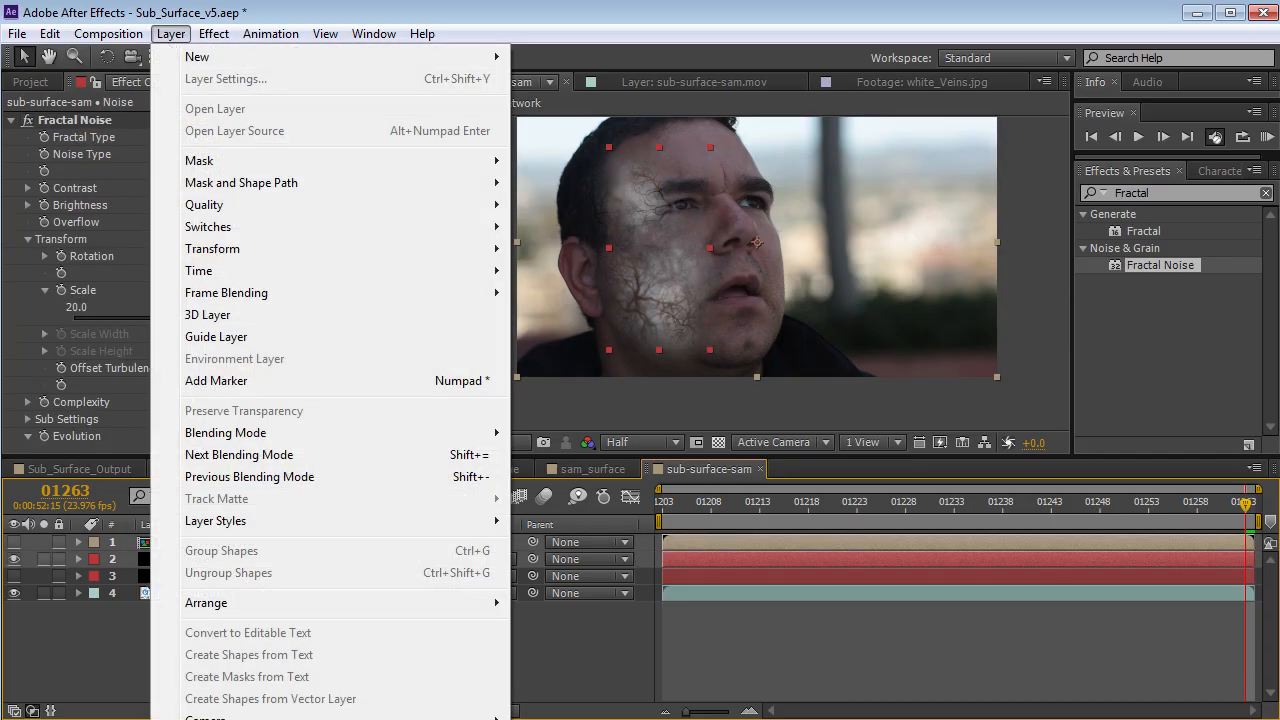
pyautogui.hotkey('ctrl', 'shift', 'c')
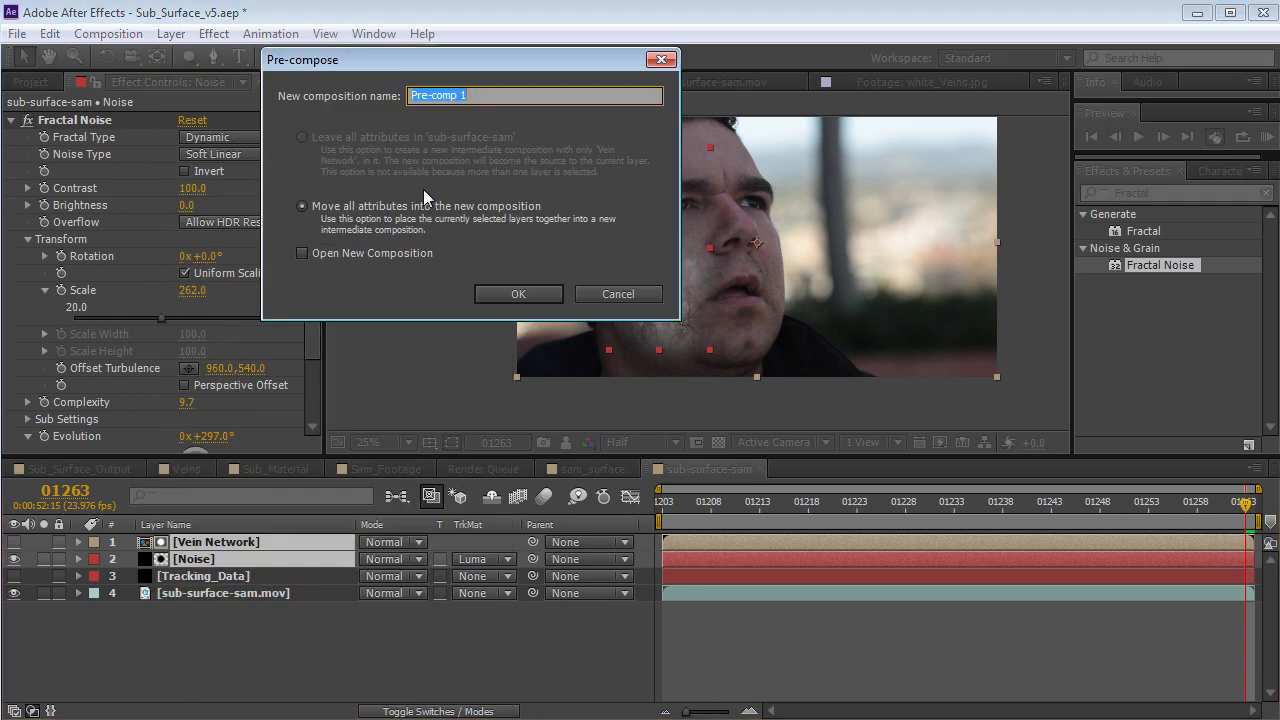
pyautogui.write('Illumination_Map')
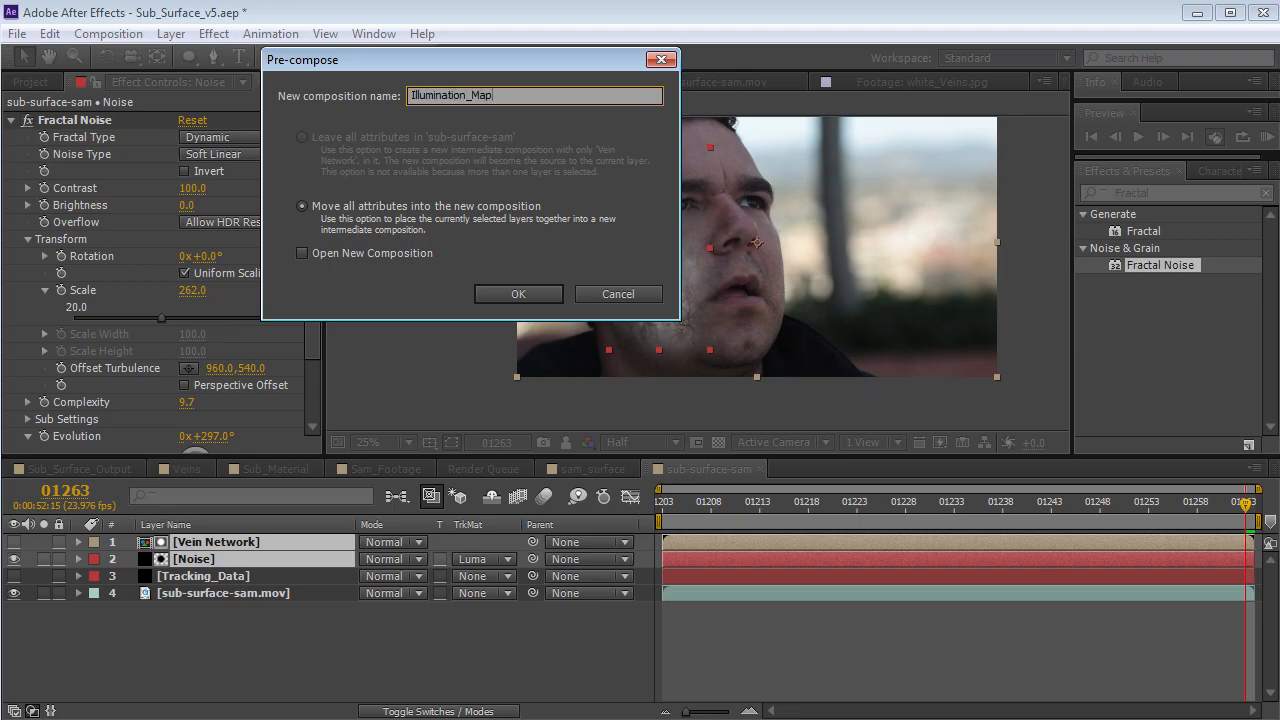
pyautogui.press('Return')
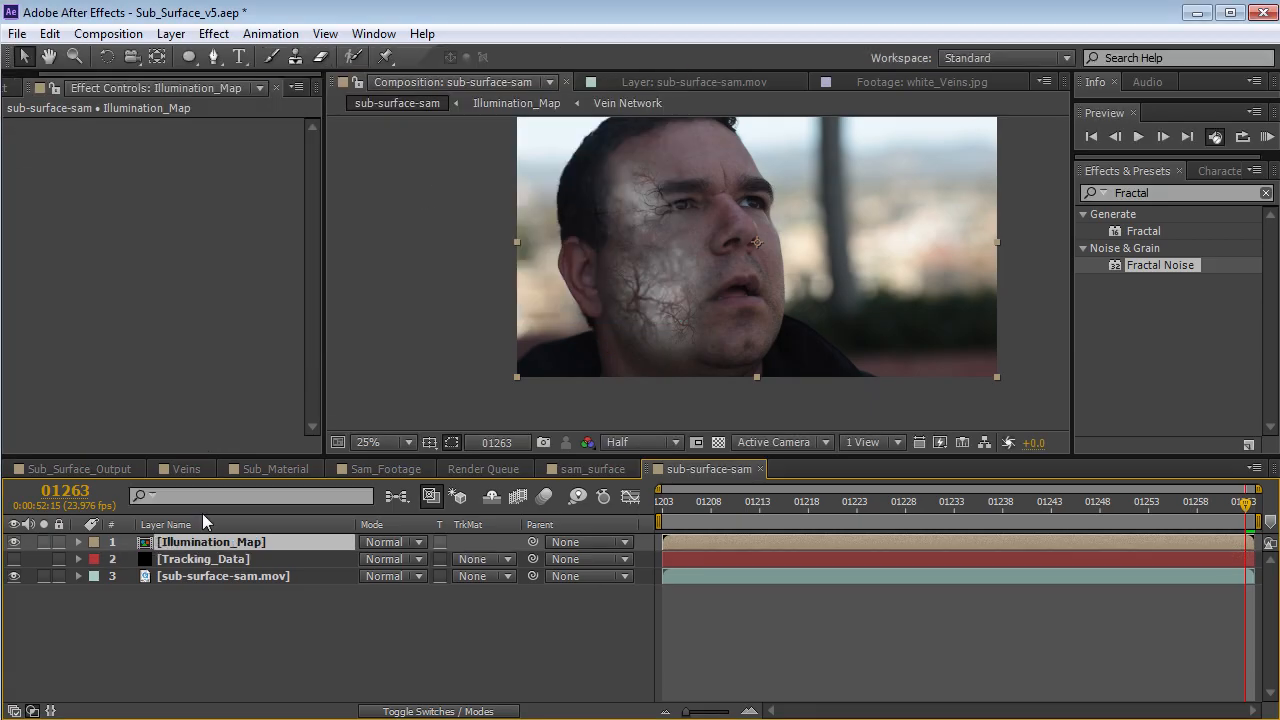
# Open the Illumination_Map composition, show the transparency grid, and add a black (000000) solid beneath the Noise layer
pyautogui.doubleClick(209, 541)
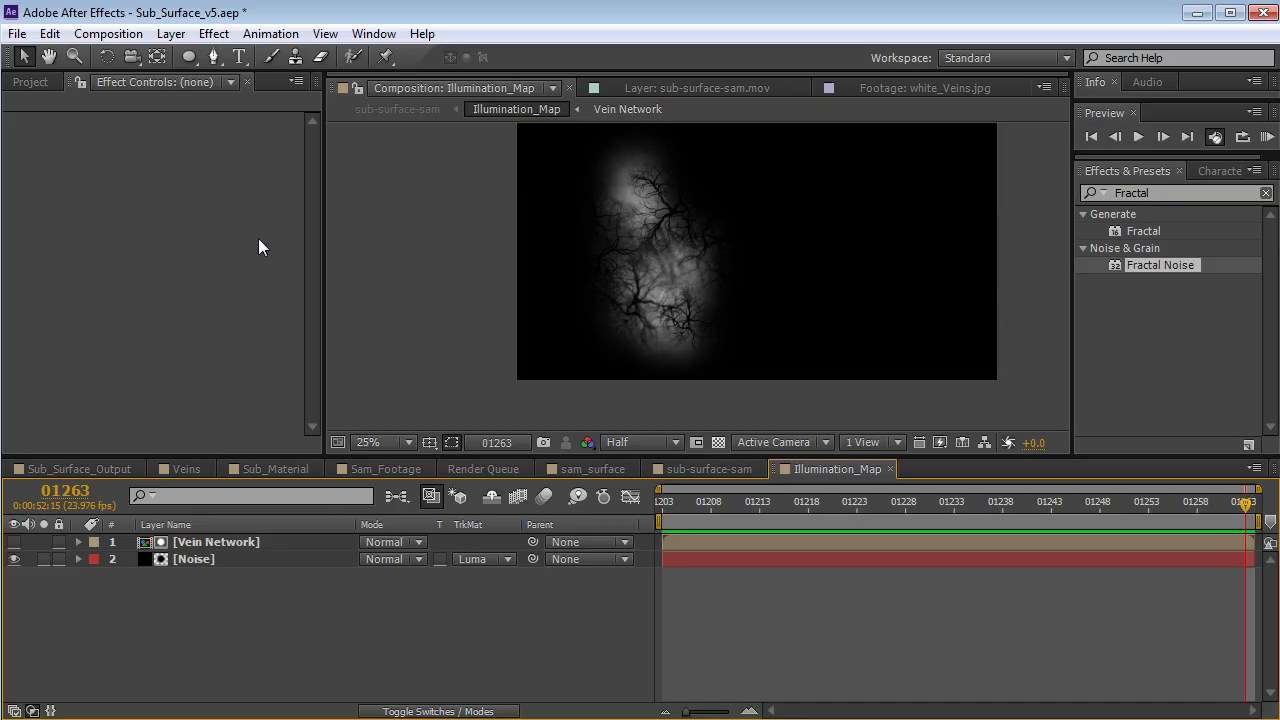
pyautogui.click(718, 442)
pyautogui.click(171, 33)
pyautogui.moveTo(200, 52)
pyautogui.click(550, 79)
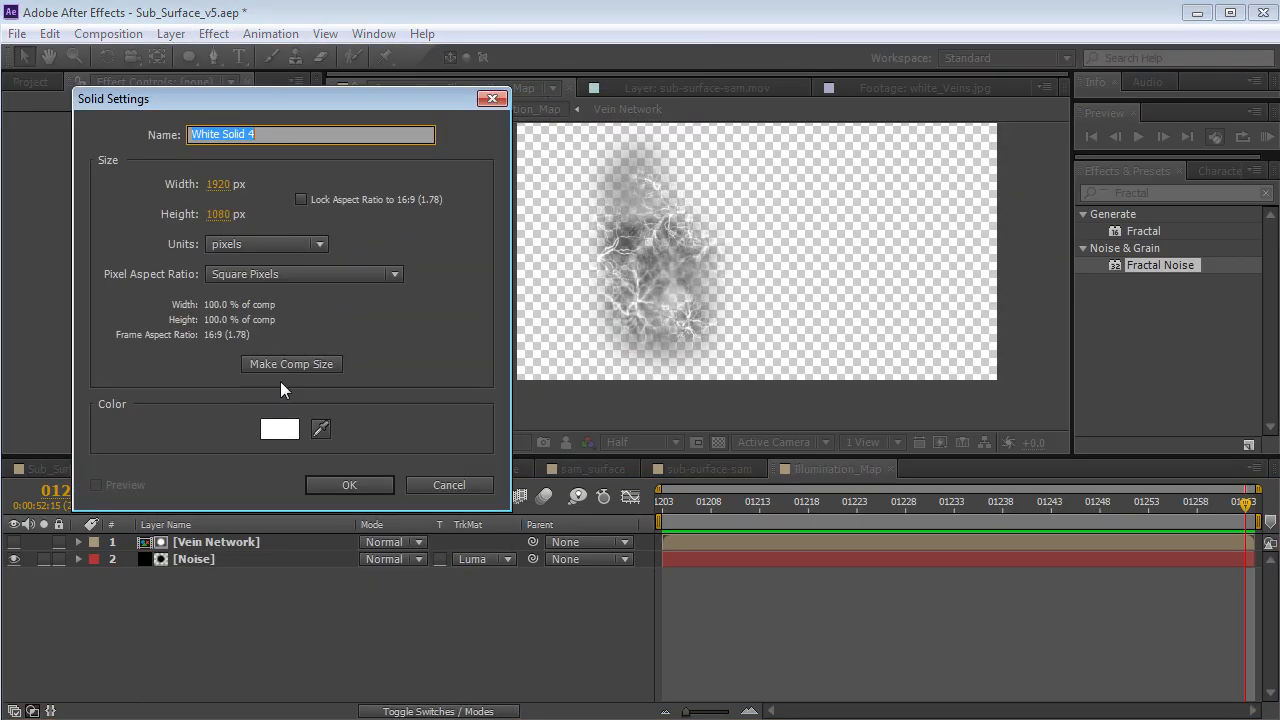
pyautogui.click(280, 432)
pyautogui.moveTo(226, 518); pyautogui.dragTo(76, 600)
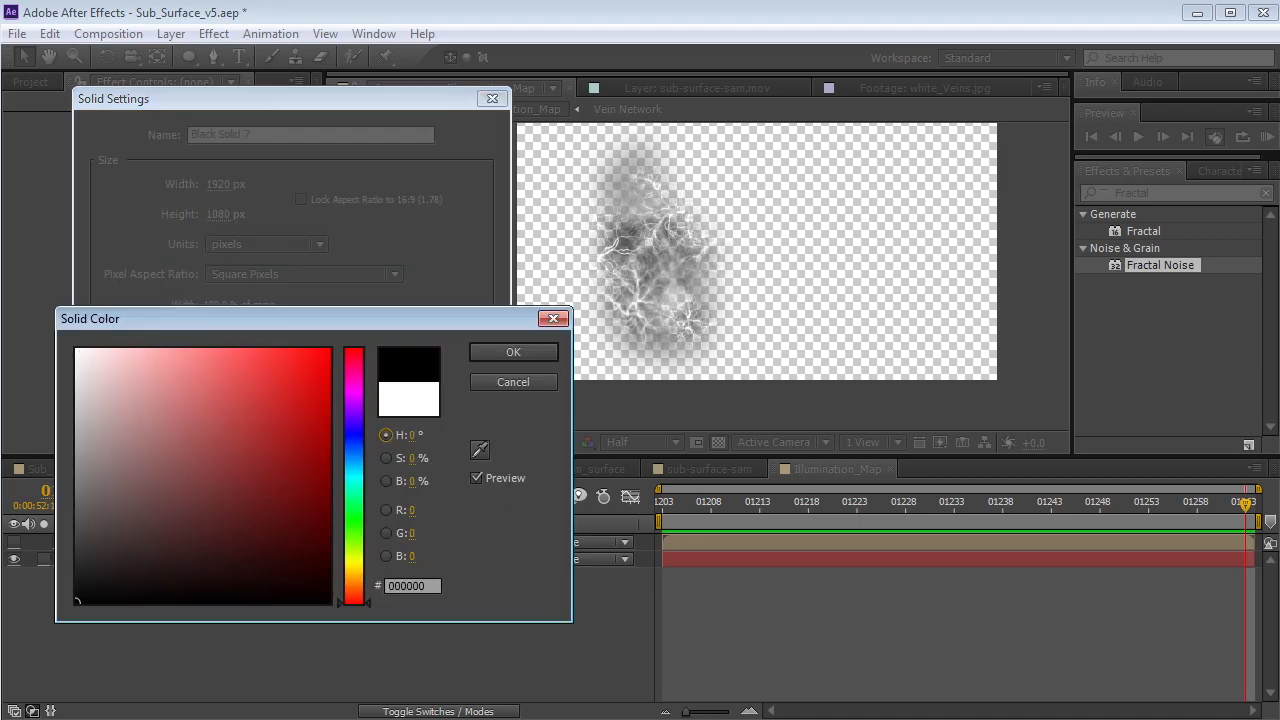
pyautogui.click(503, 352)
pyautogui.click(360, 487)
pyautogui.moveTo(210, 542); pyautogui.dragTo(171, 599)
pyautogui.click(171, 599)
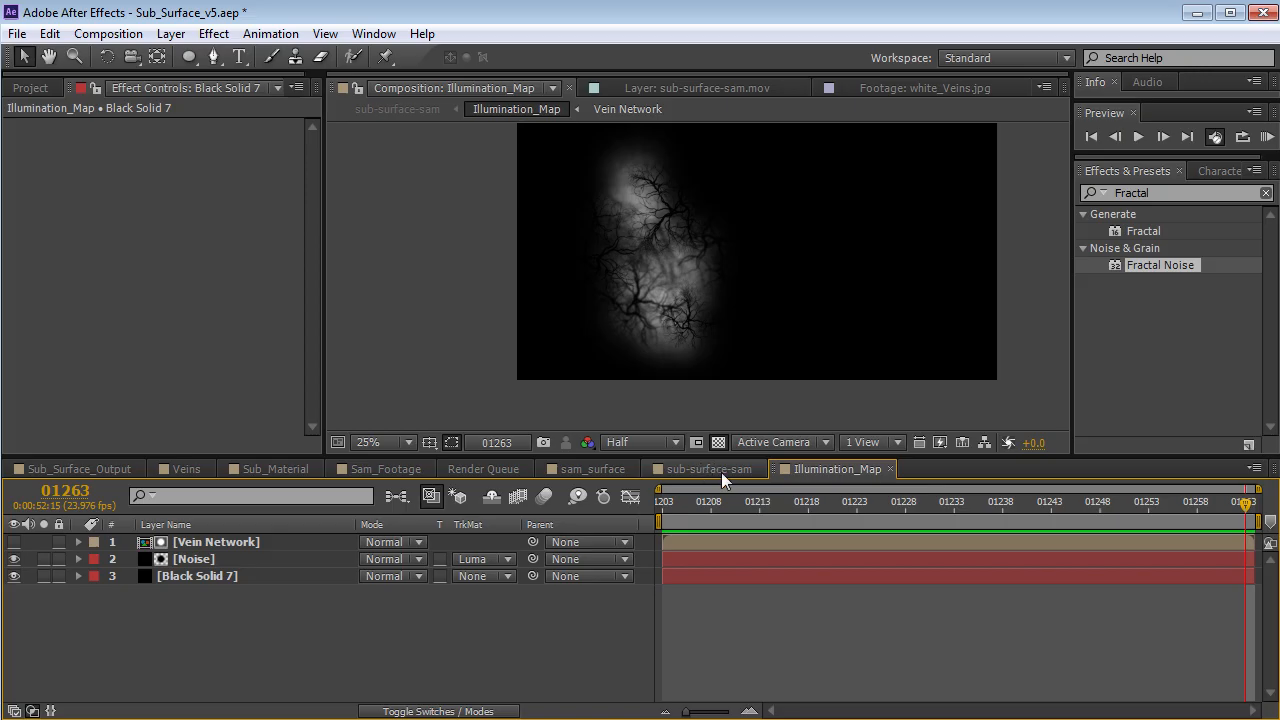
# In the sub-surface-sam composition, set the Illumination_Map layer's blending mode to Color Dodge
pyautogui.click(693, 468)
pyautogui.click(15, 543)
pyautogui.click(16, 545)
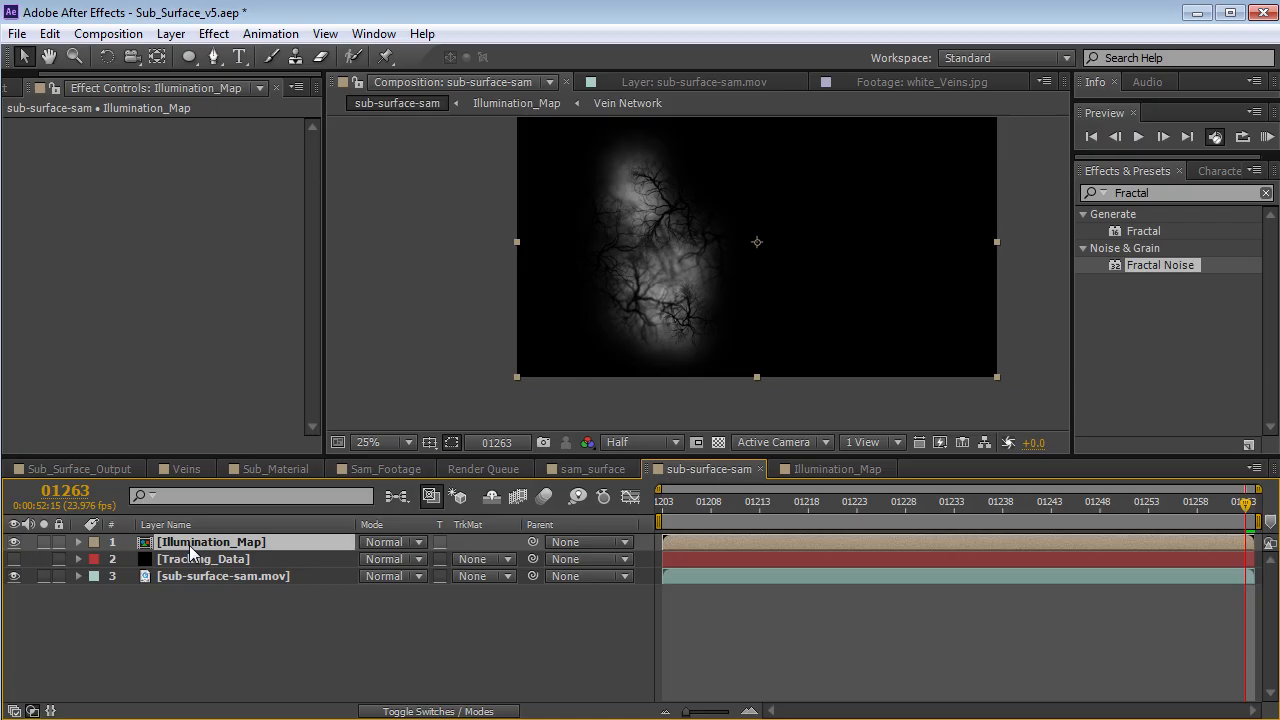
pyautogui.click(403, 542)
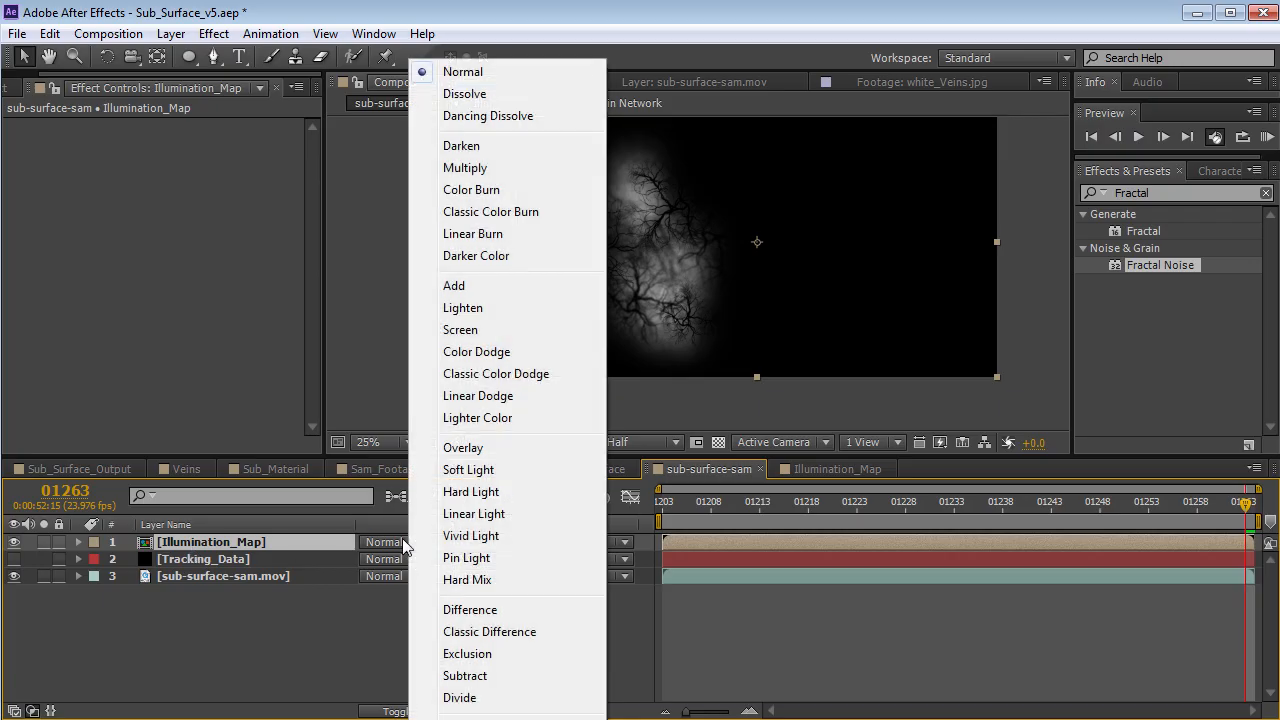
pyautogui.click(472, 355)
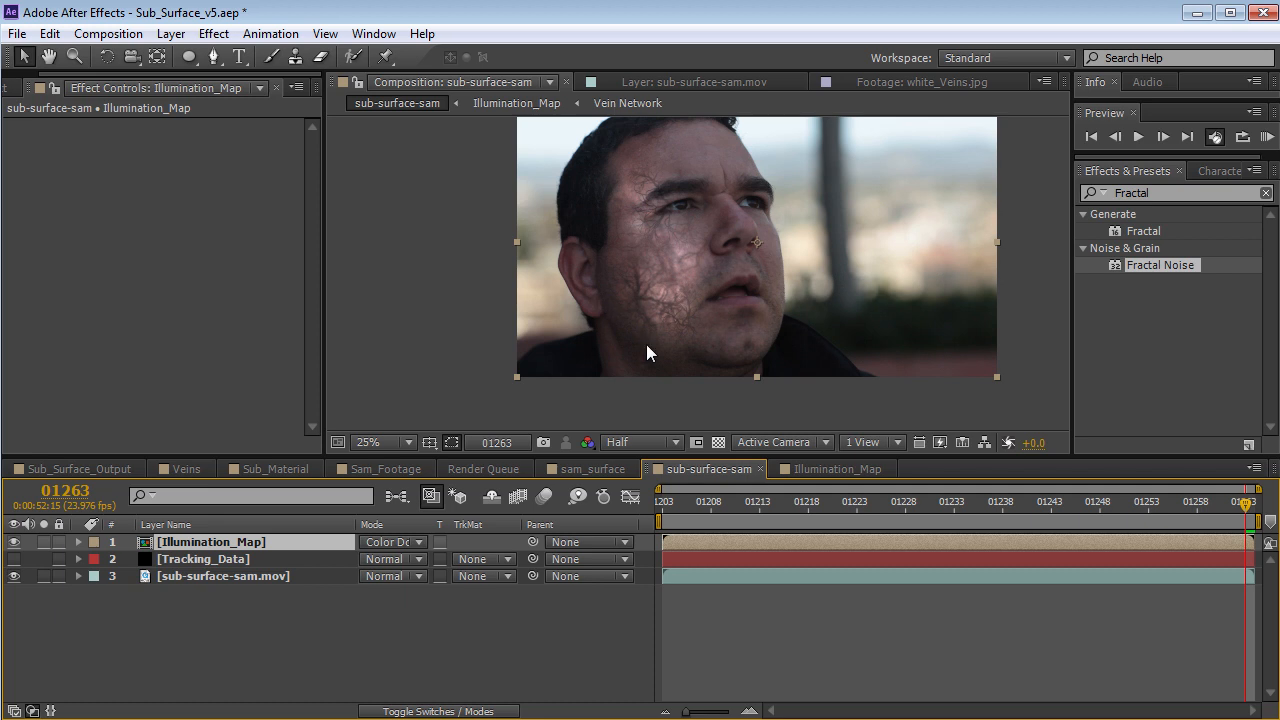
# Apply Curves to the Illumination_Map layer and raise the midtones of the Red channel
pyautogui.moveTo(646, 346); pyautogui.dragTo(601, 350)
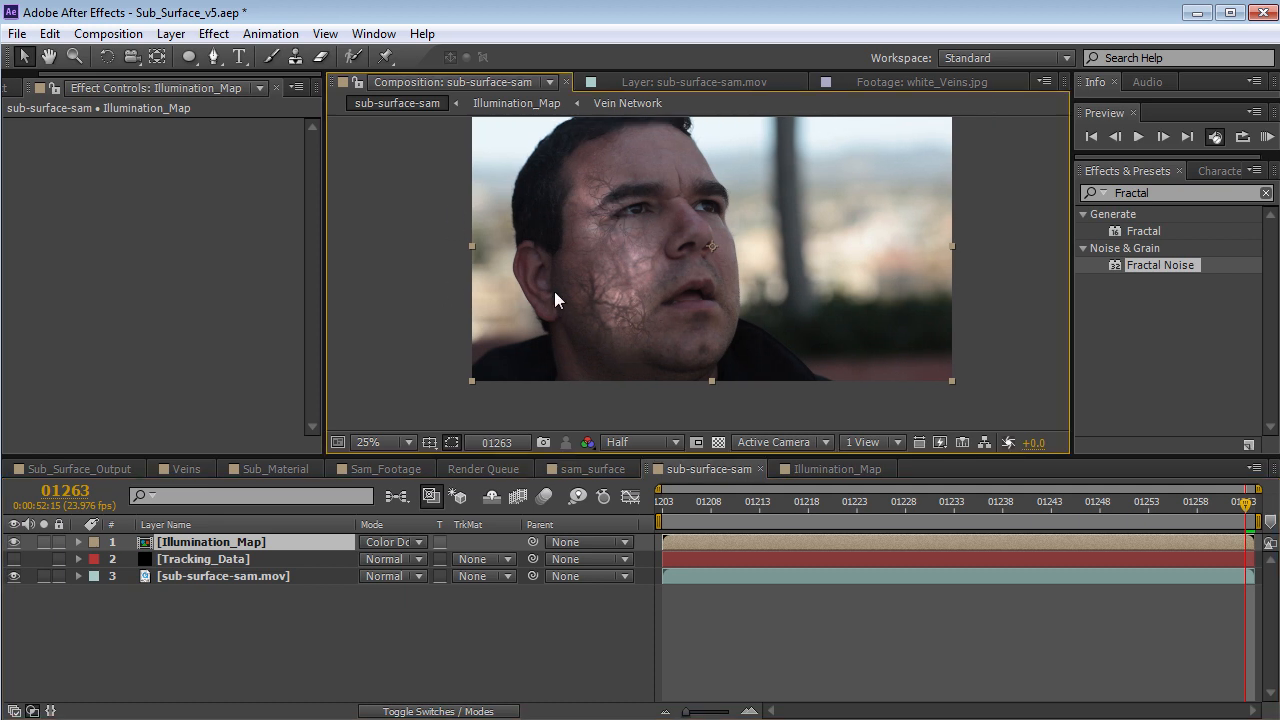
pyautogui.scroll(1, 554, 291)
pyautogui.click(704, 532)
pyautogui.click(214, 34)
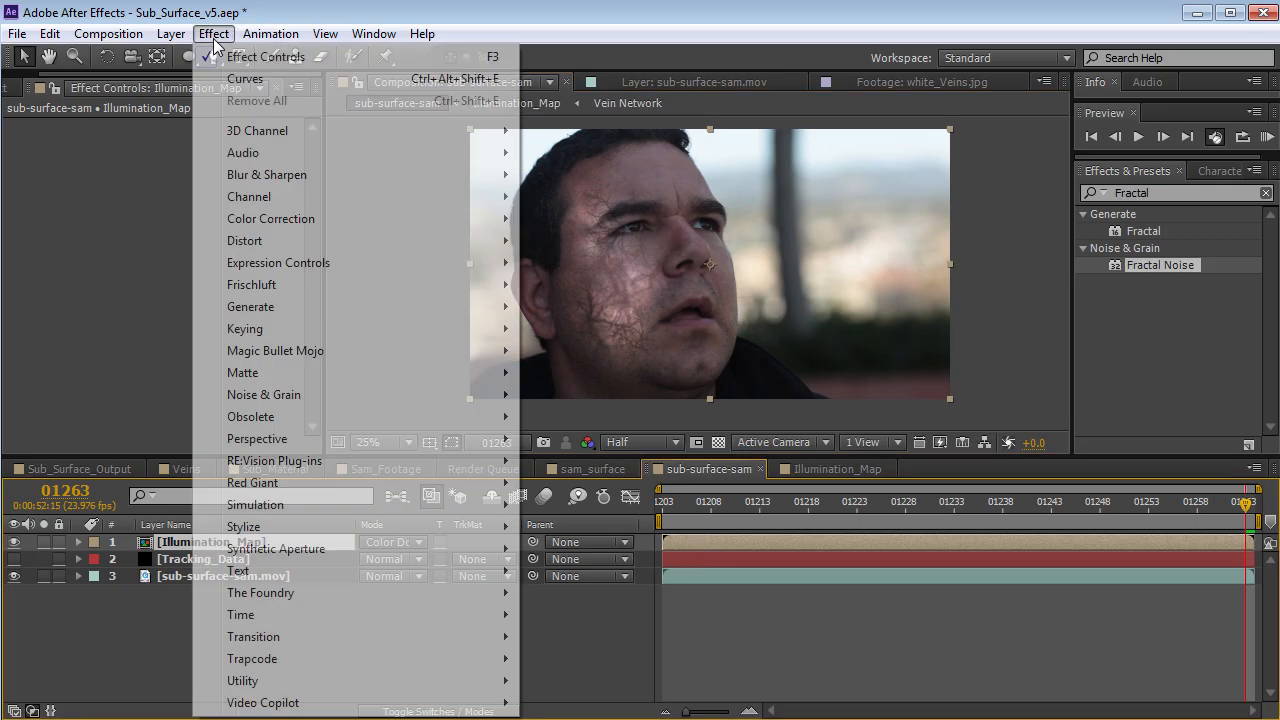
pyautogui.moveTo(290, 222)
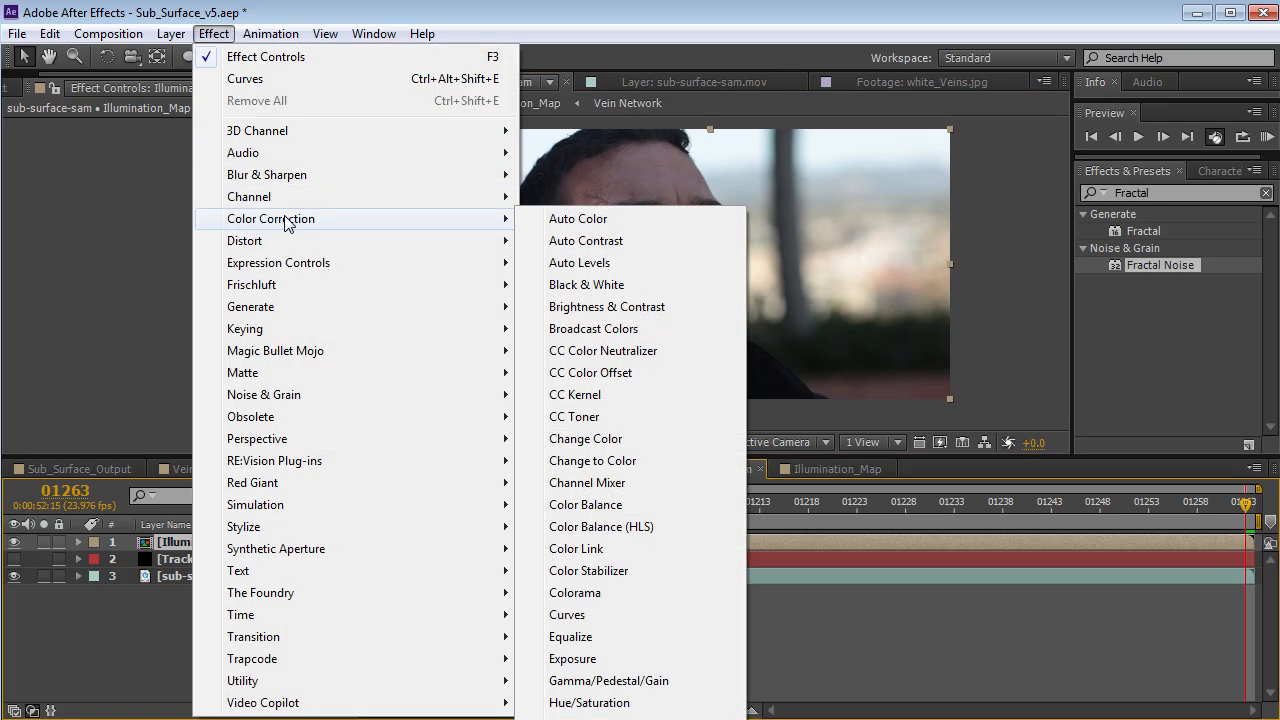
pyautogui.click(563, 614)
pyautogui.click(238, 143)
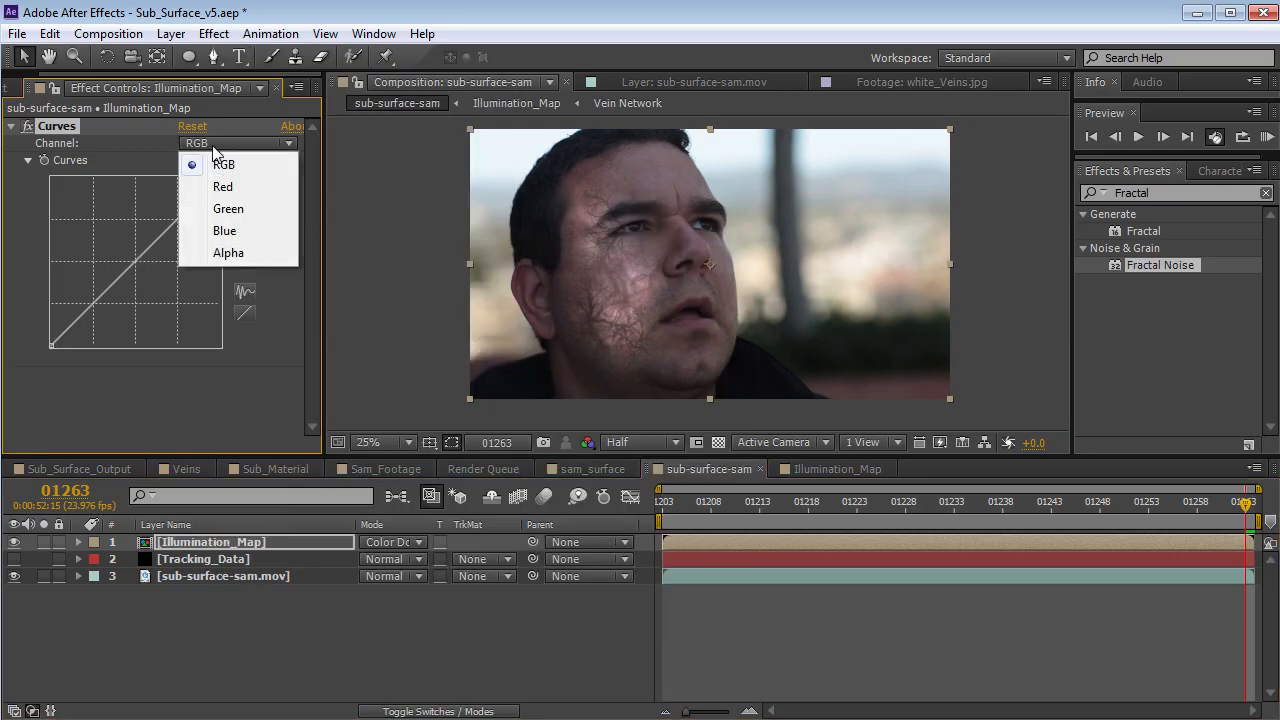
pyautogui.click(224, 187)
pyautogui.moveTo(116, 276); pyautogui.dragTo(103, 264)
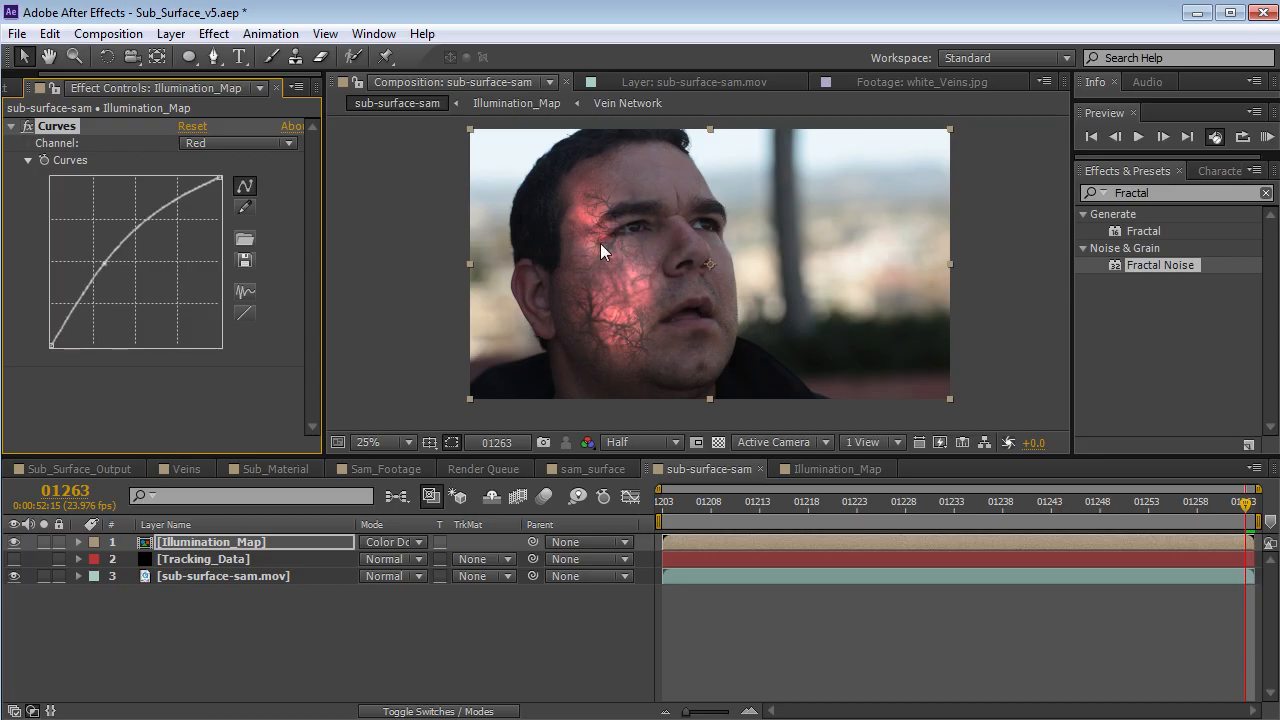
# Pull the midtones of the Illumination_Map layer's Blue channel curve down
pyautogui.click(217, 148)
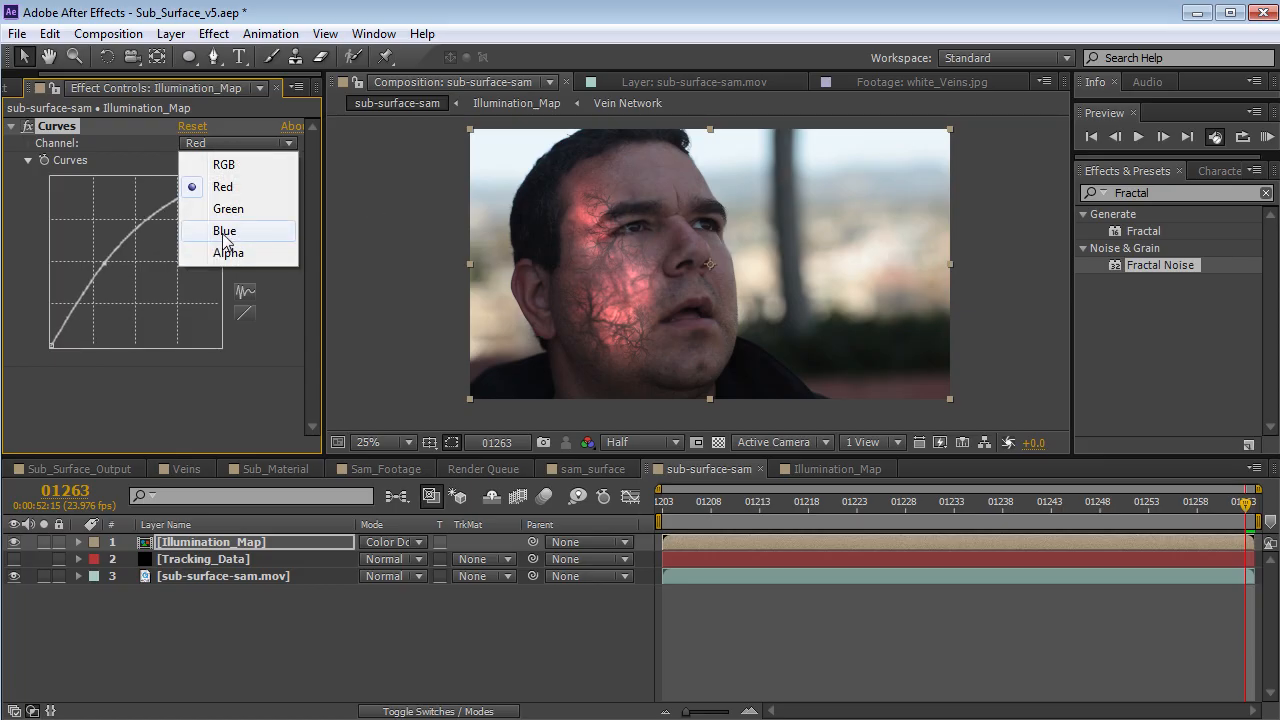
pyautogui.click(226, 230)
pyautogui.moveTo(118, 280); pyautogui.dragTo(140, 295)
# Shape the Green channel curve of Illumination_Map into an S-curve with lowered shadows and raised highlights
pyautogui.click(198, 143)
pyautogui.click(215, 209)
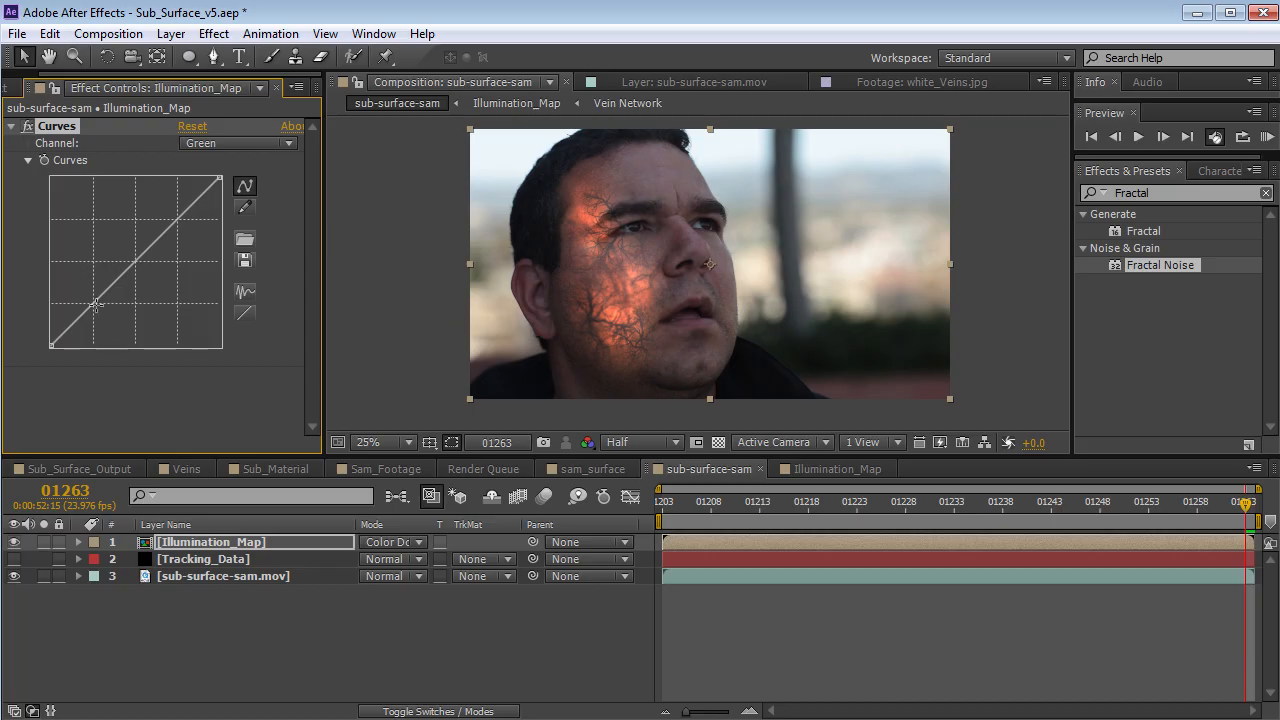
pyautogui.moveTo(93, 304); pyautogui.dragTo(101, 300)
pyautogui.moveTo(152, 254); pyautogui.dragTo(138, 236)
pyautogui.moveTo(101, 300); pyautogui.dragTo(108, 309)
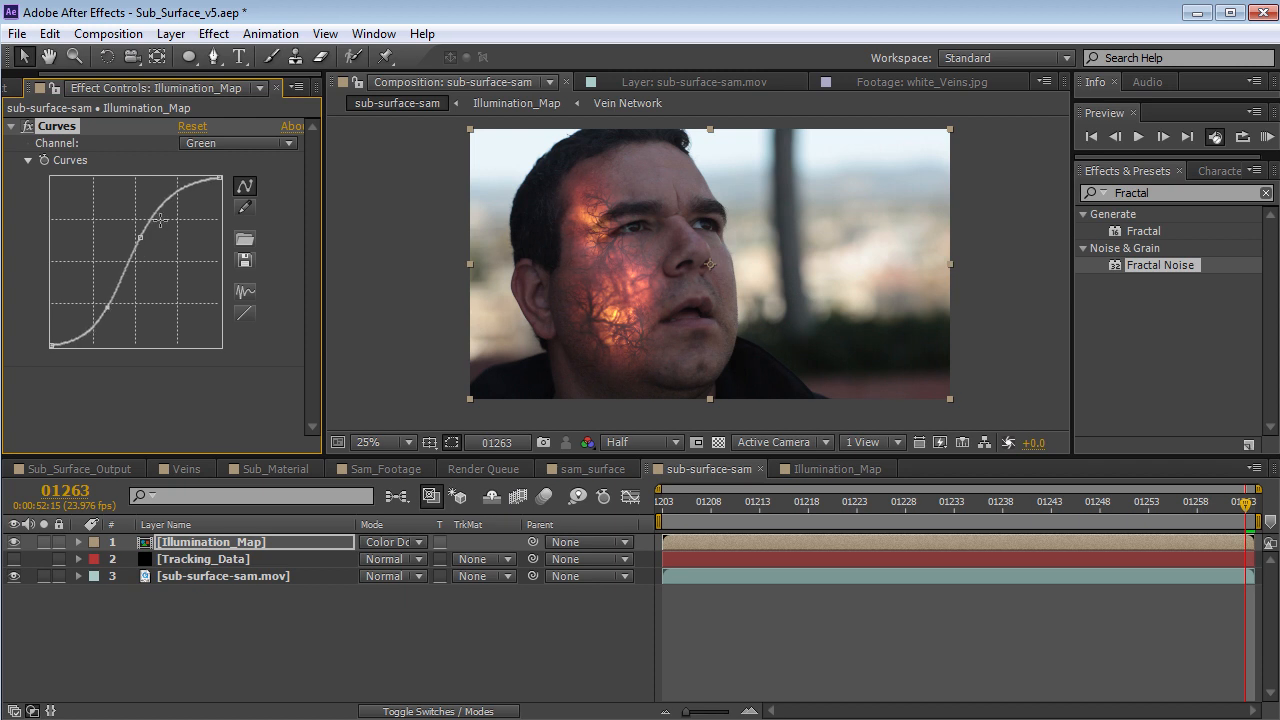
pyautogui.moveTo(141, 239); pyautogui.dragTo(142, 233)
pyautogui.scroll(2, 724, 300)
pyautogui.scroll(-2, 409, 306)
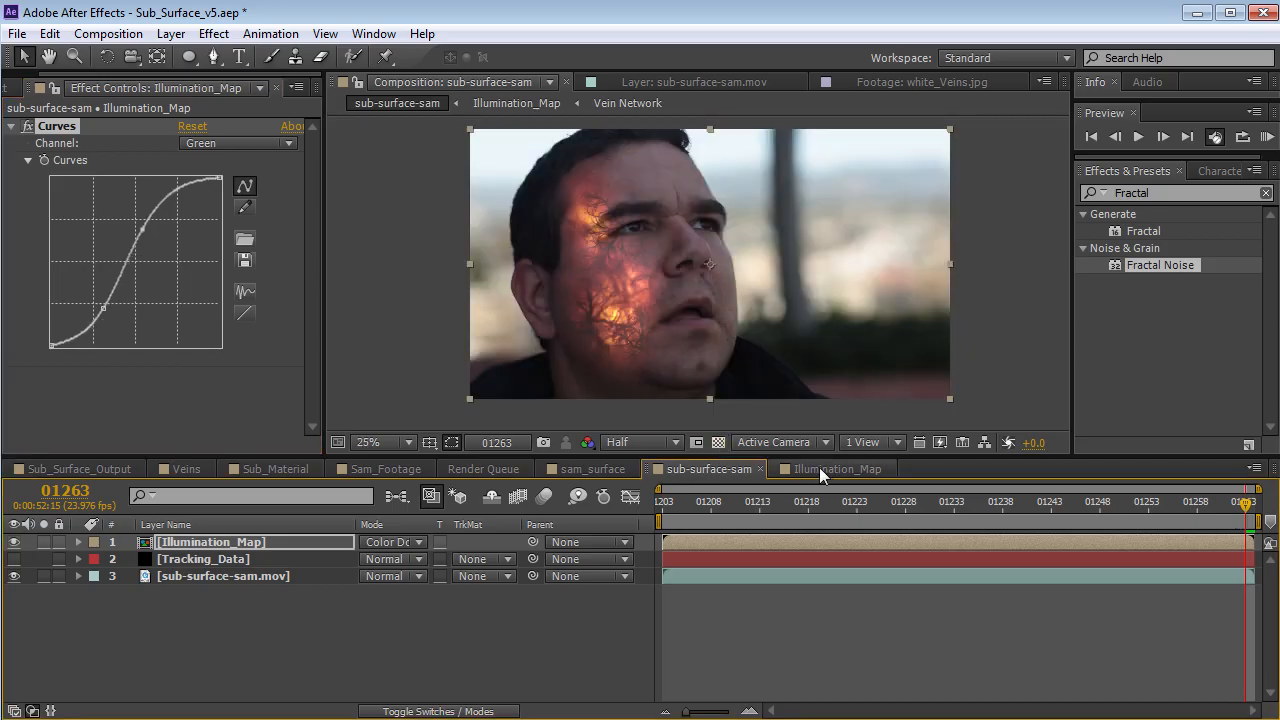
# Compare the glow in sub-surface-sam with Illumination_Map's black solid hidden and shown, using a snapshot
pyautogui.click(819, 467)
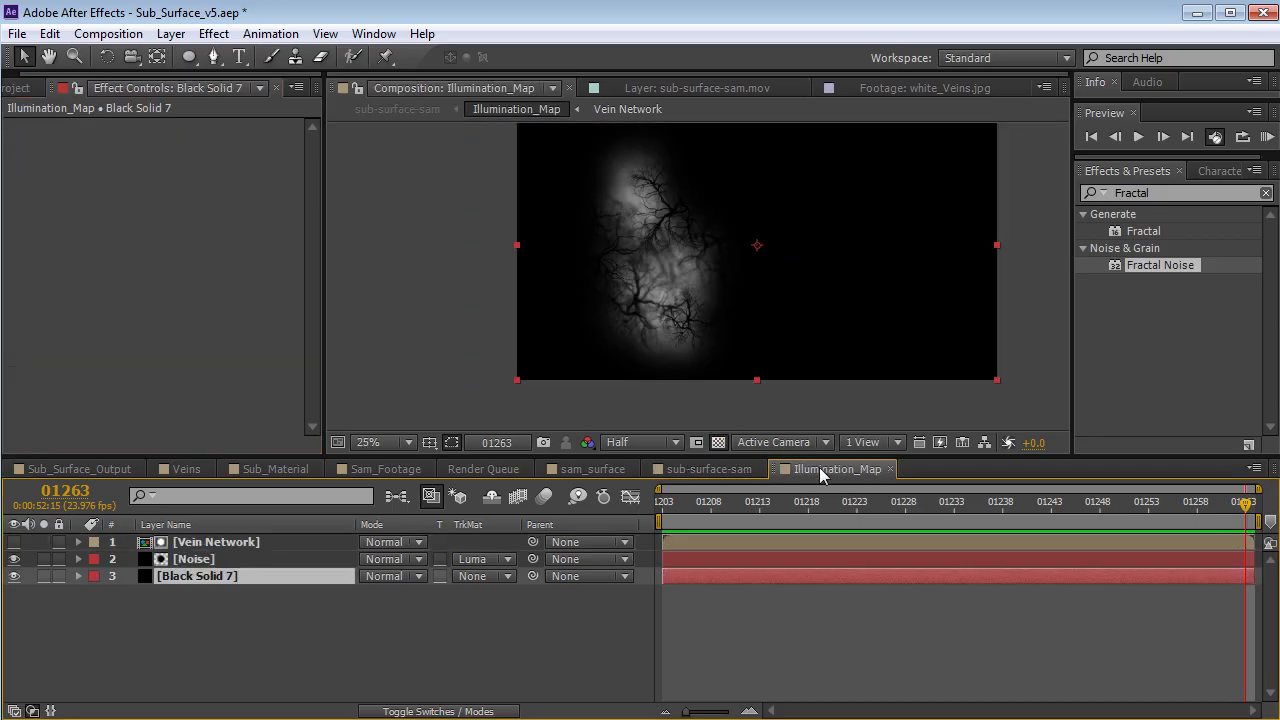
pyautogui.click(14, 576)
pyautogui.click(750, 470)
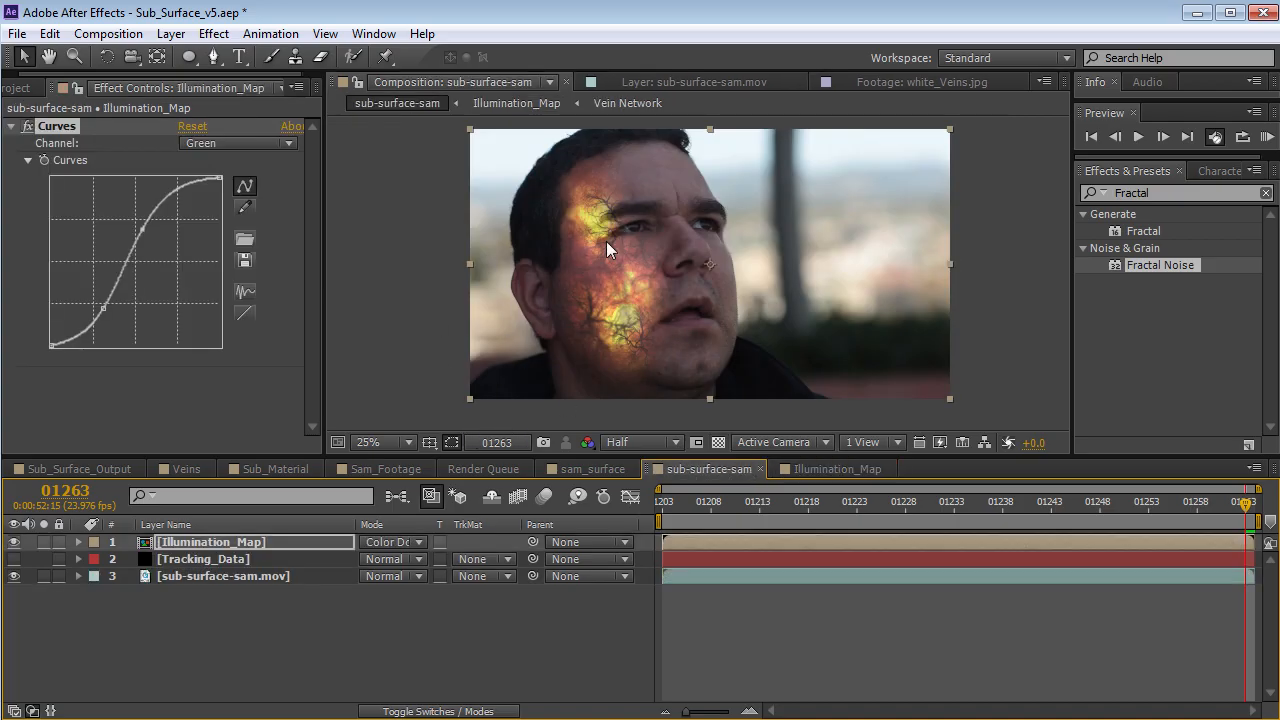
pyautogui.click(541, 442)
pyautogui.click(804, 470)
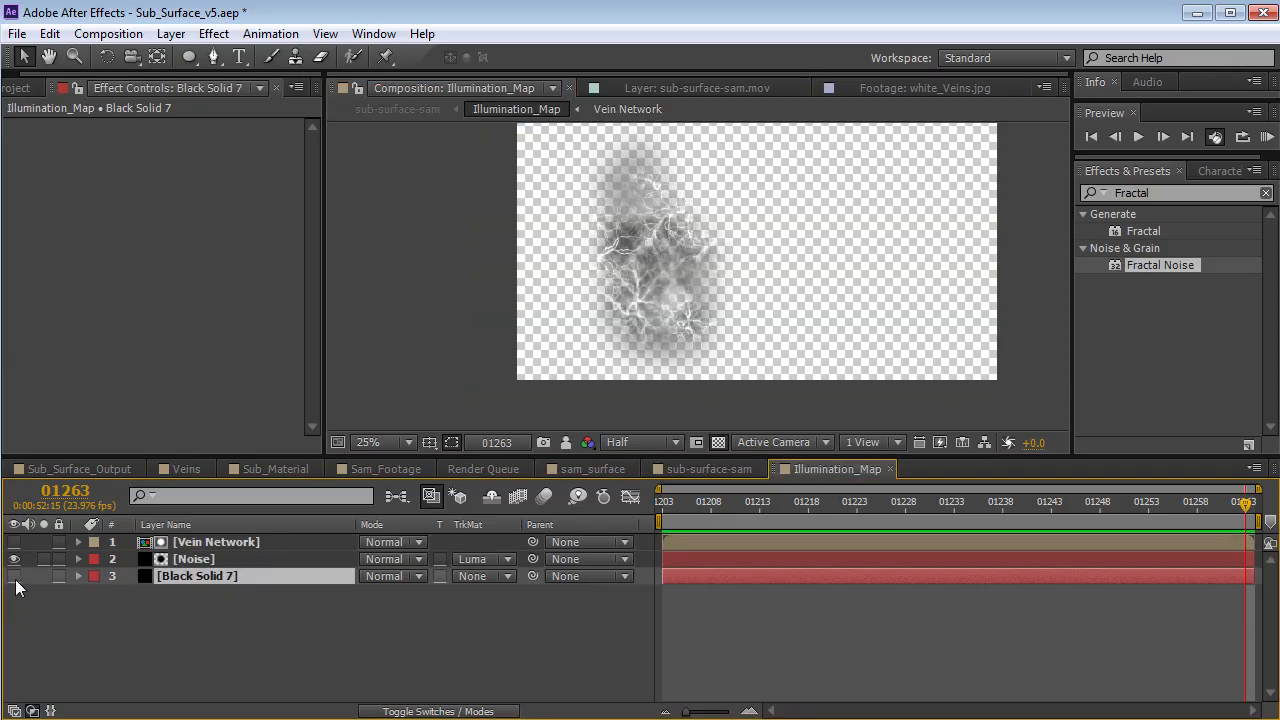
pyautogui.click(14, 576)
pyautogui.click(683, 470)
pyautogui.press('F5')
pyautogui.press('F5')
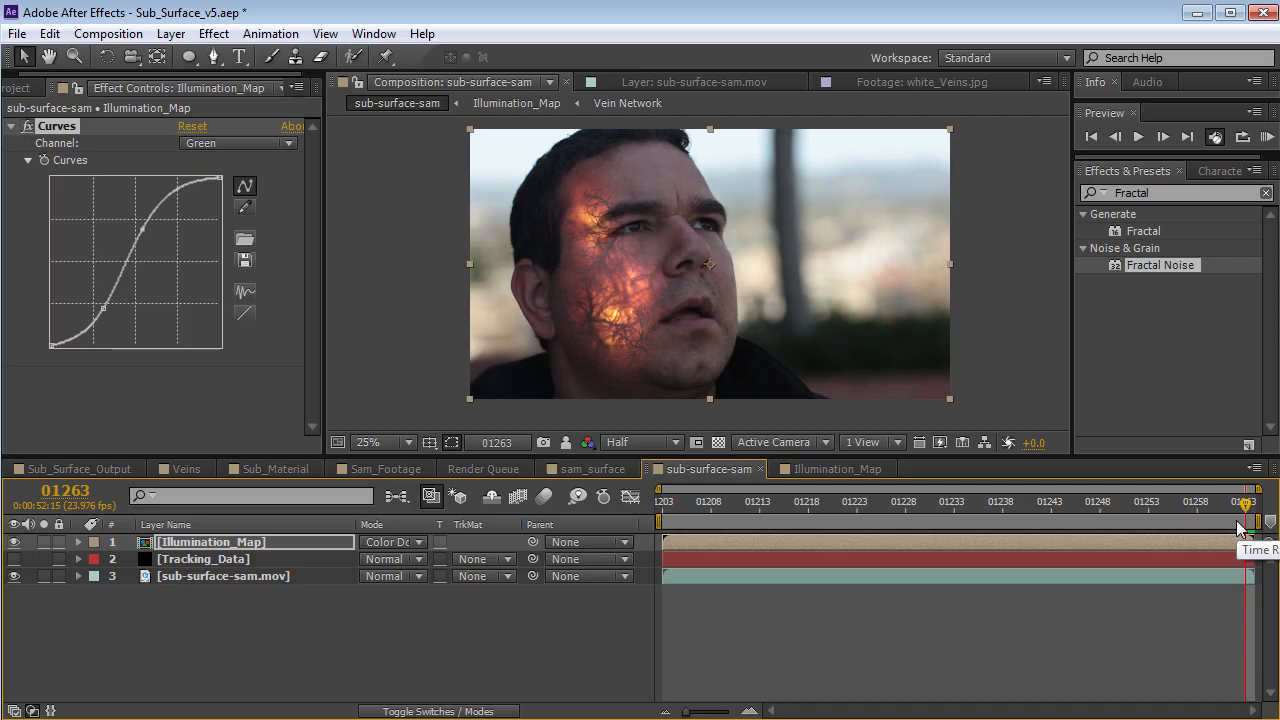
# Copy all four corners' Corner Pin keyframes from the Tracking_Data layer
pyautogui.click(196, 558)
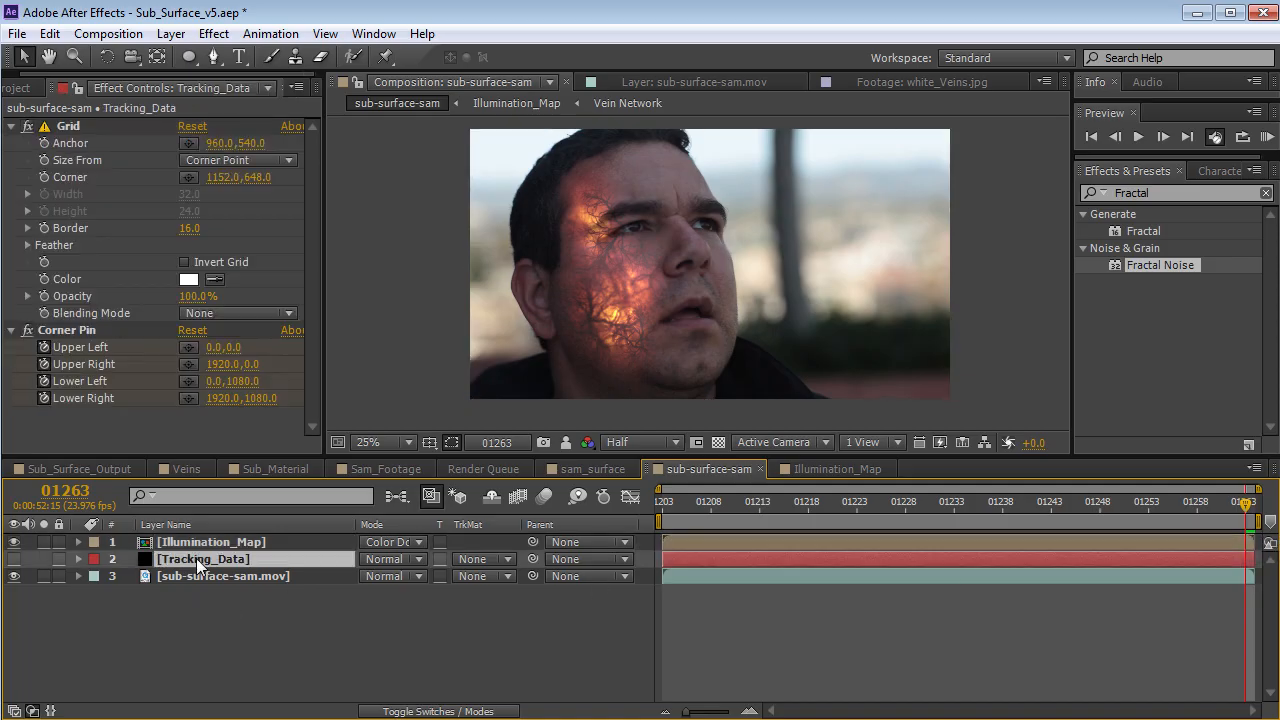
pyautogui.press('u')
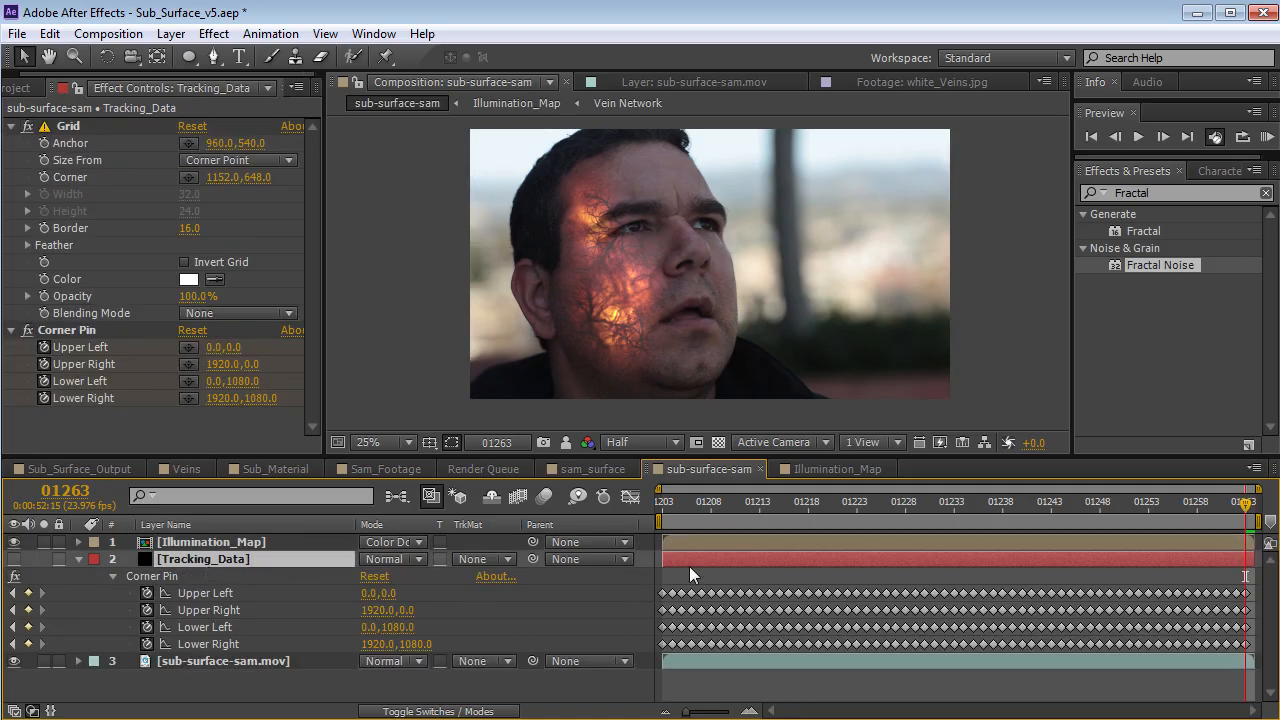
pyautogui.press('Home')
pyautogui.keyDown('shift'); pyautogui.click(213, 640); pyautogui.keyUp('shift')
pyautogui.click(50, 33)
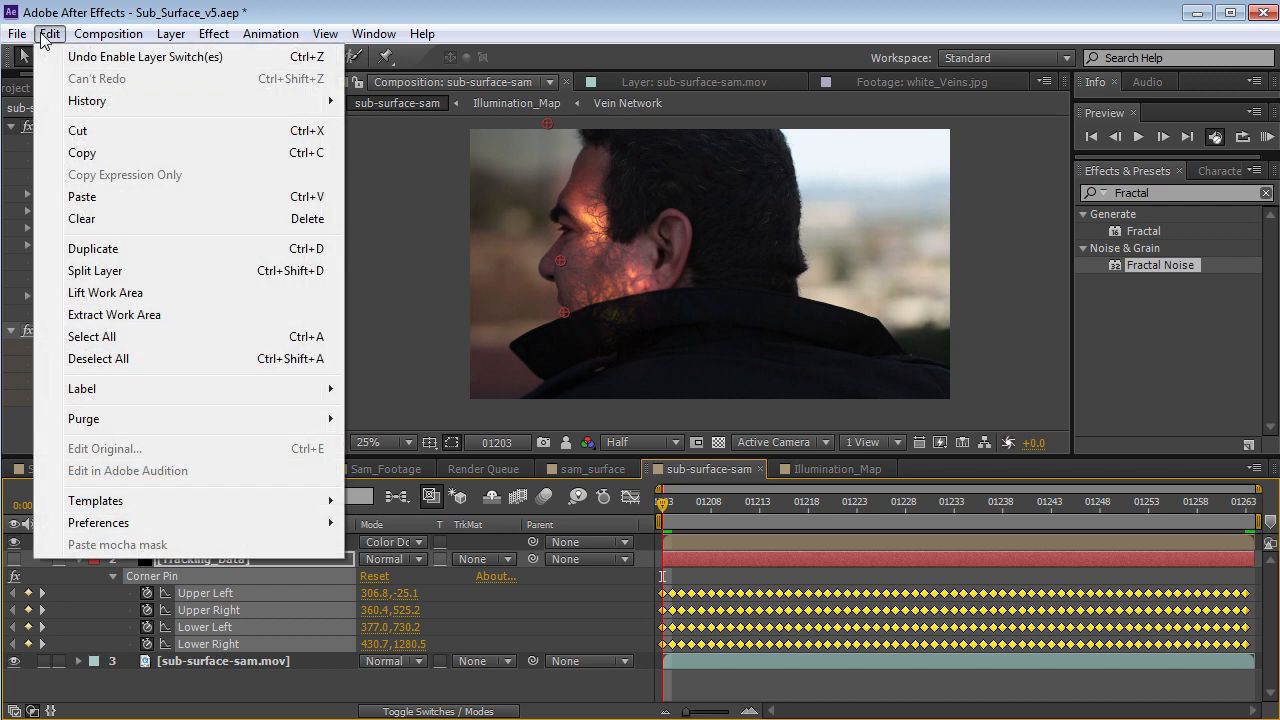
pyautogui.click(82, 156)
pyautogui.click(79, 556)
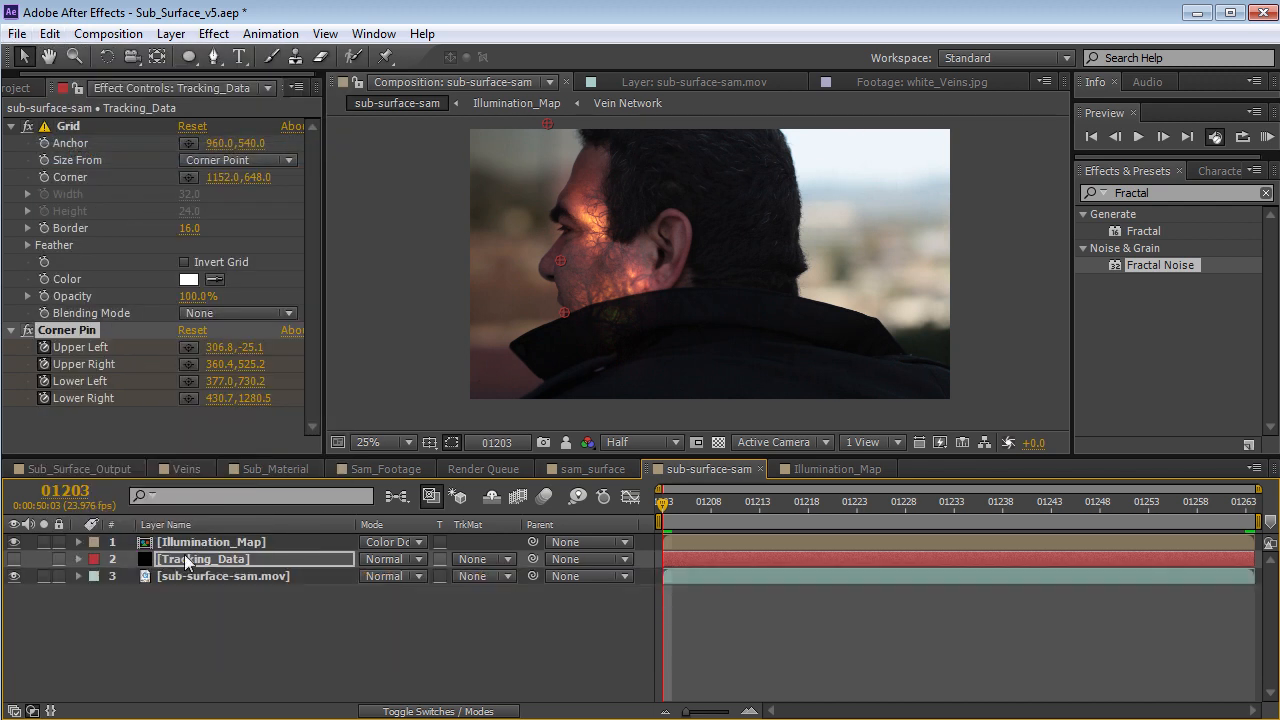
# Paste the copied Corner Pin keyframes onto the Illumination_Map layer at frame 01203
pyautogui.click(209, 545)
pyautogui.press('End')
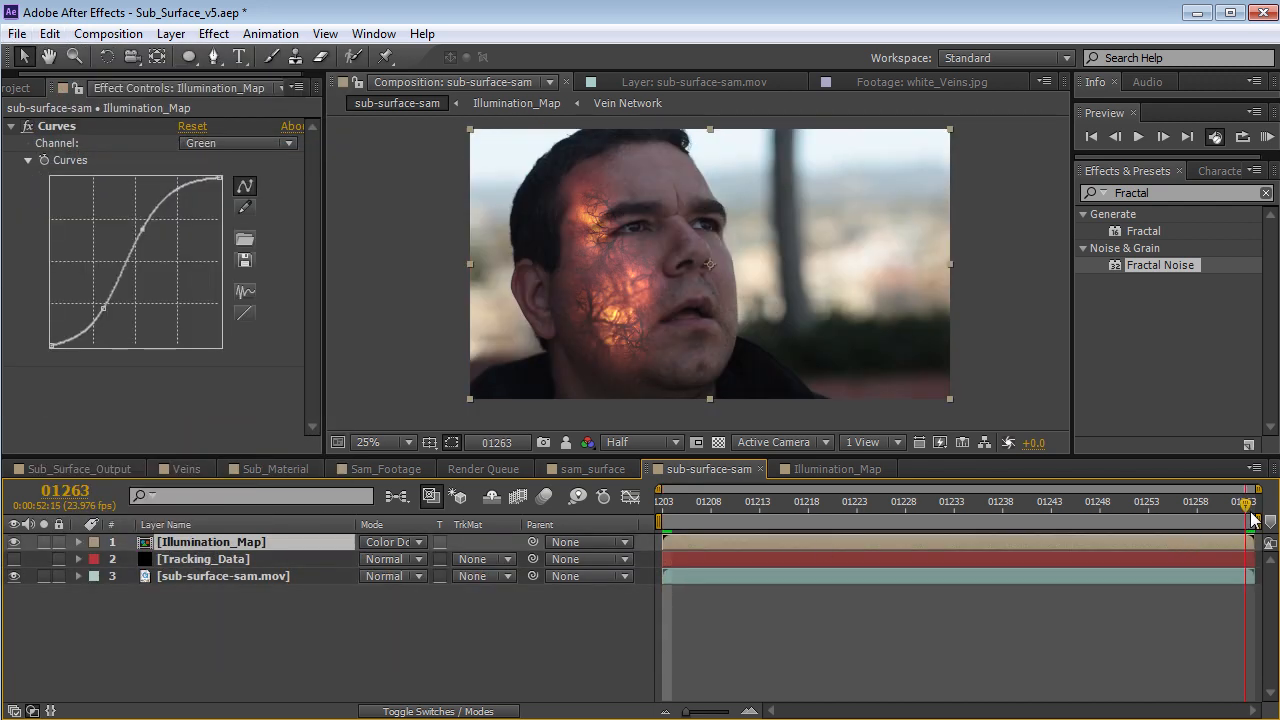
pyautogui.moveTo(1255, 518); pyautogui.dragTo(631, 555)
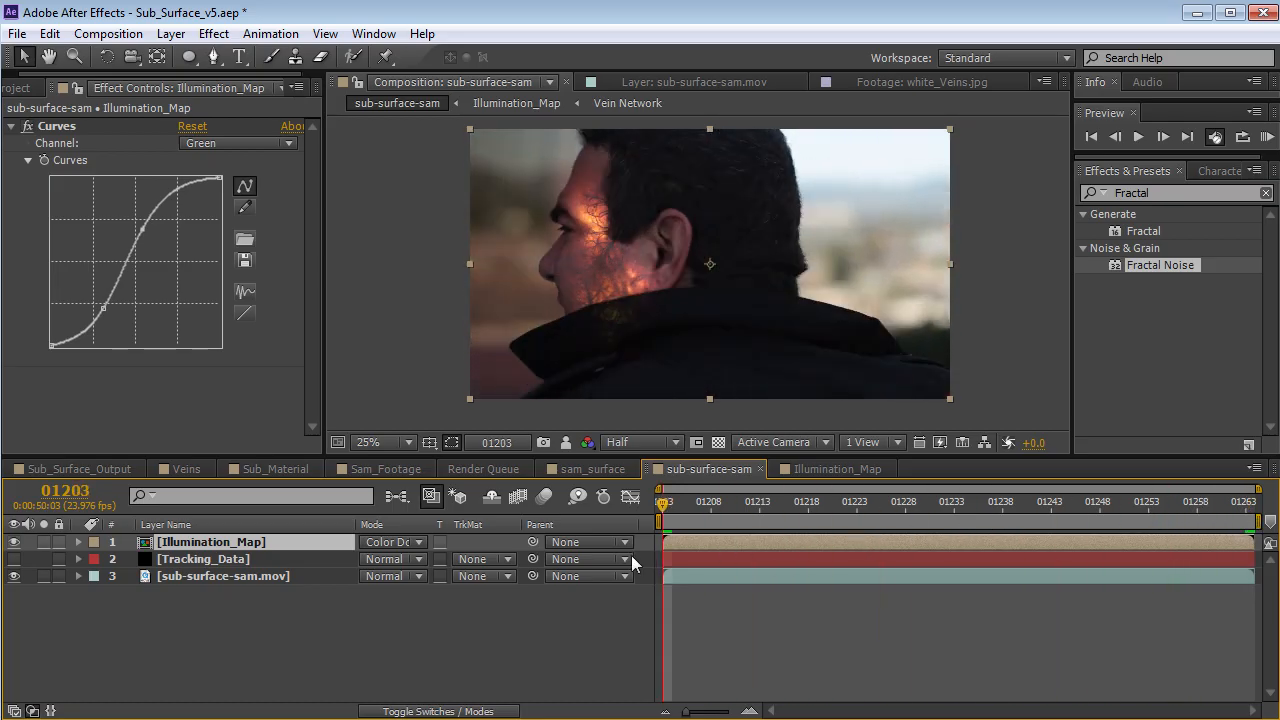
pyautogui.click(49, 33)
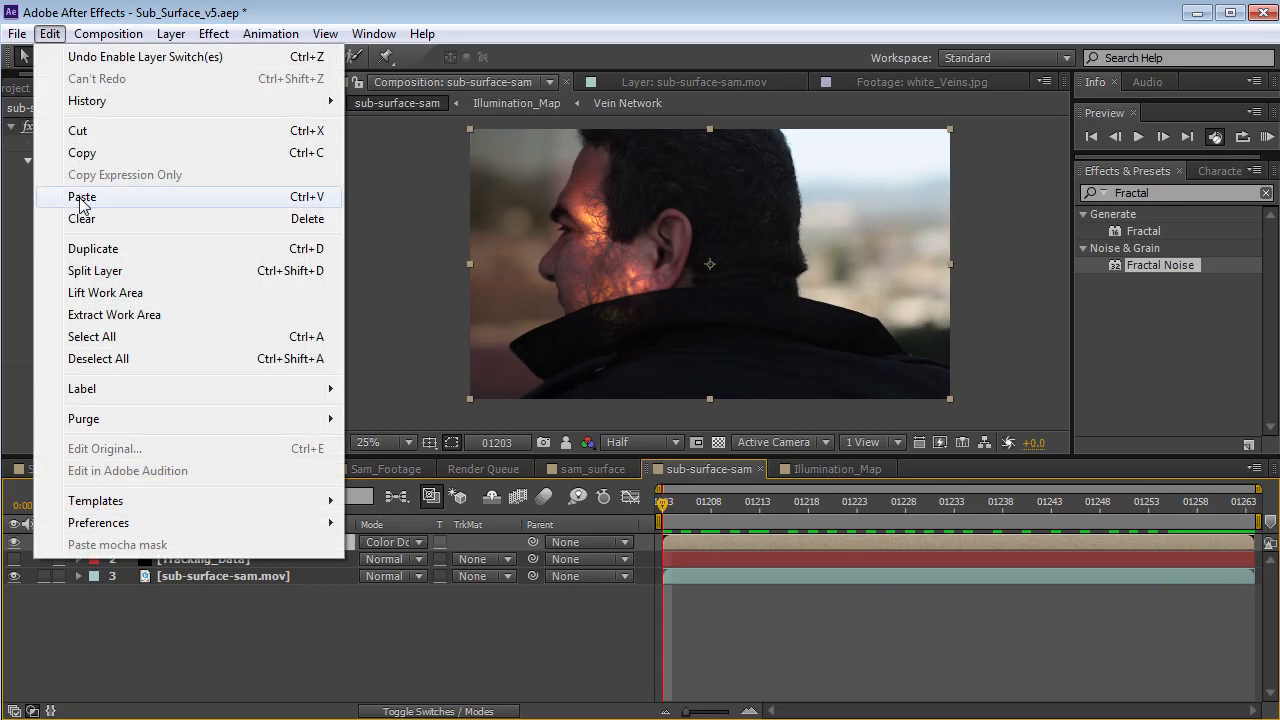
pyautogui.click(79, 194)
pyautogui.click(761, 634)
# Apply Fast Blur to Illumination_Map and keyframe its Blurriness at 0 on frame 01230 and at a strong blur on frame 01223
pyautogui.moveTo(850, 502); pyautogui.dragTo(933, 569)
pyautogui.moveTo(933, 503)
pyautogui.mouseDown()
pyautogui.moveTo(1233, 538)
pyautogui.moveTo(929, 530)
pyautogui.moveTo(847, 498)
pyautogui.moveTo(808, 503)
pyautogui.moveTo(957, 503)
pyautogui.moveTo(923, 513)
pyautogui.mouseUp()
pyautogui.click(929, 542)
pyautogui.press('u')
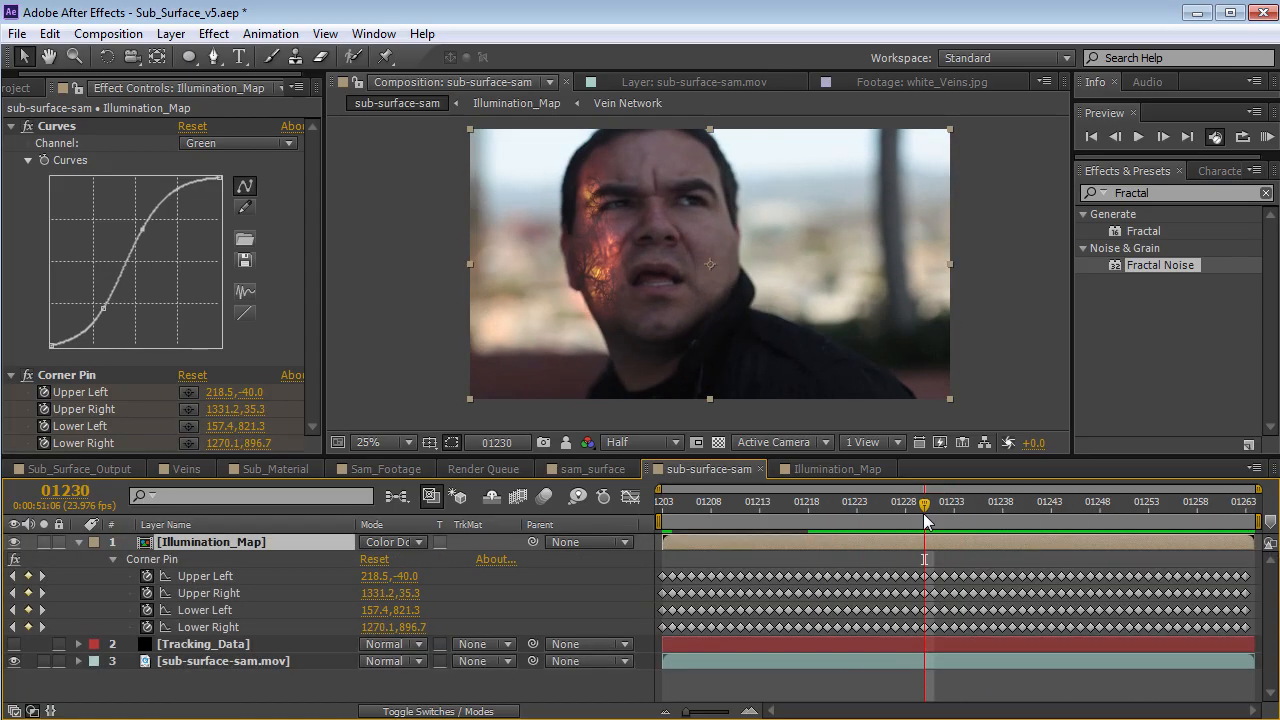
pyautogui.click(213, 33)
pyautogui.moveTo(320, 174)
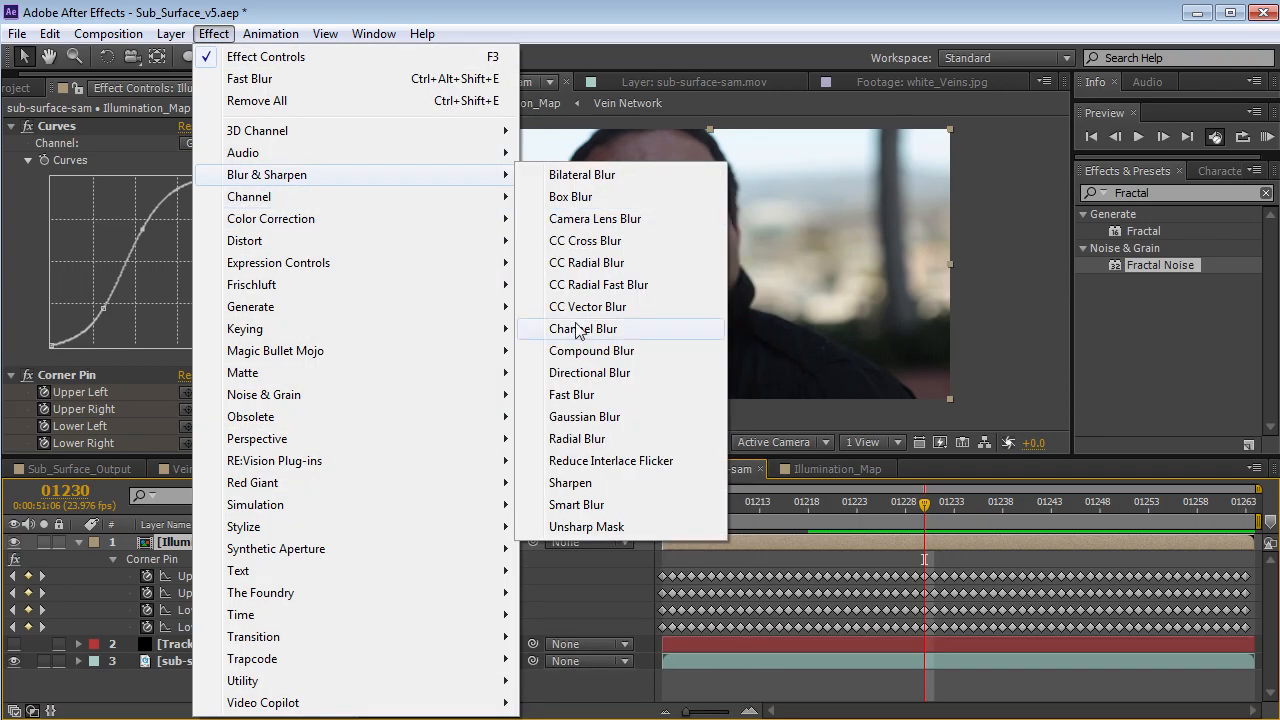
pyautogui.click(572, 395)
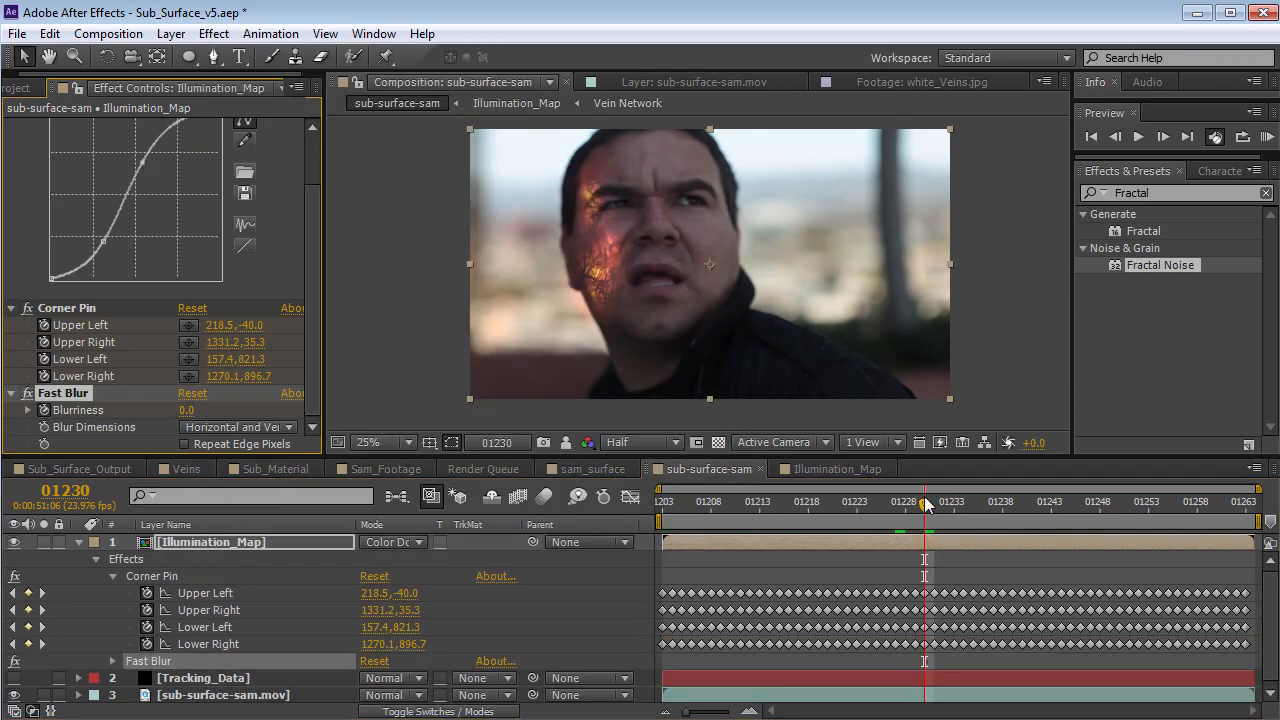
pyautogui.moveTo(925, 505); pyautogui.dragTo(857, 503)
pyautogui.moveTo(186, 410); pyautogui.dragTo(255, 405)
# Shift the zero-blur keyframe of Illumination_Map to frame 01235 and reduce the Blurriness at frame 01223
pyautogui.moveTo(857, 503); pyautogui.dragTo(903, 515)
pyautogui.press('u')
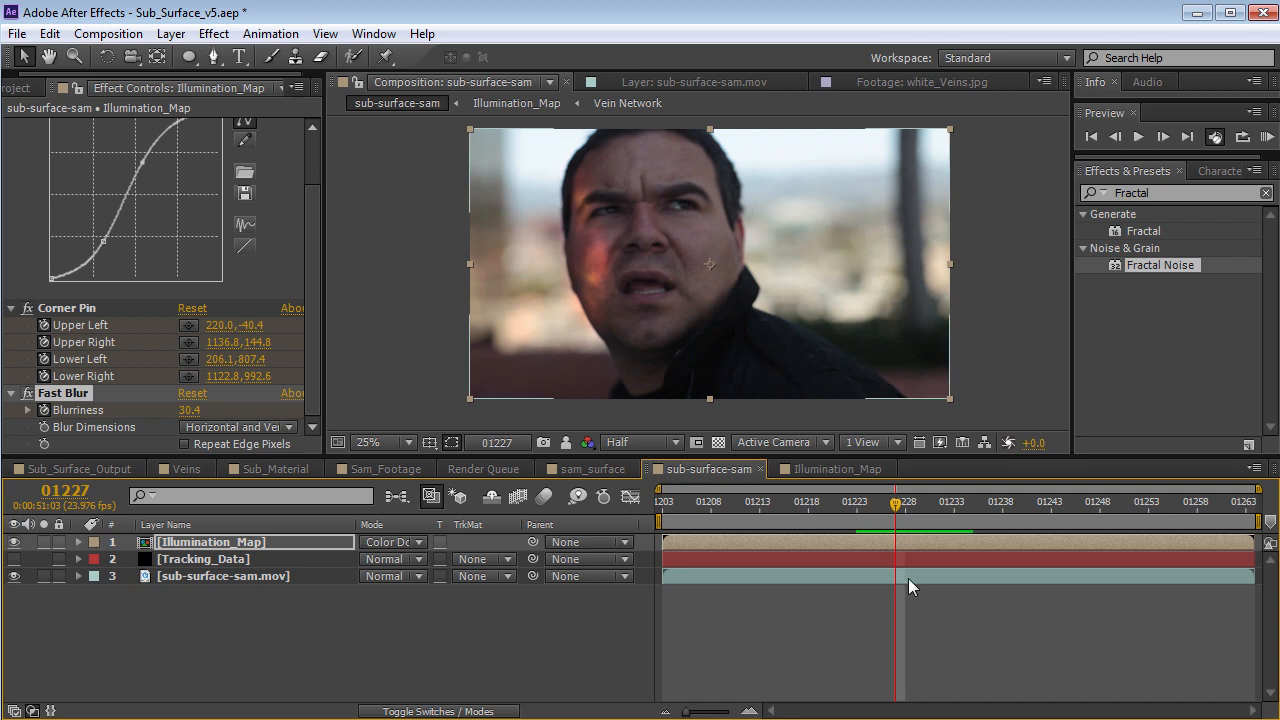
pyautogui.press('u')
pyautogui.moveTo(923, 661); pyautogui.dragTo(973, 661)
pyautogui.moveTo(903, 510); pyautogui.dragTo(947, 522)
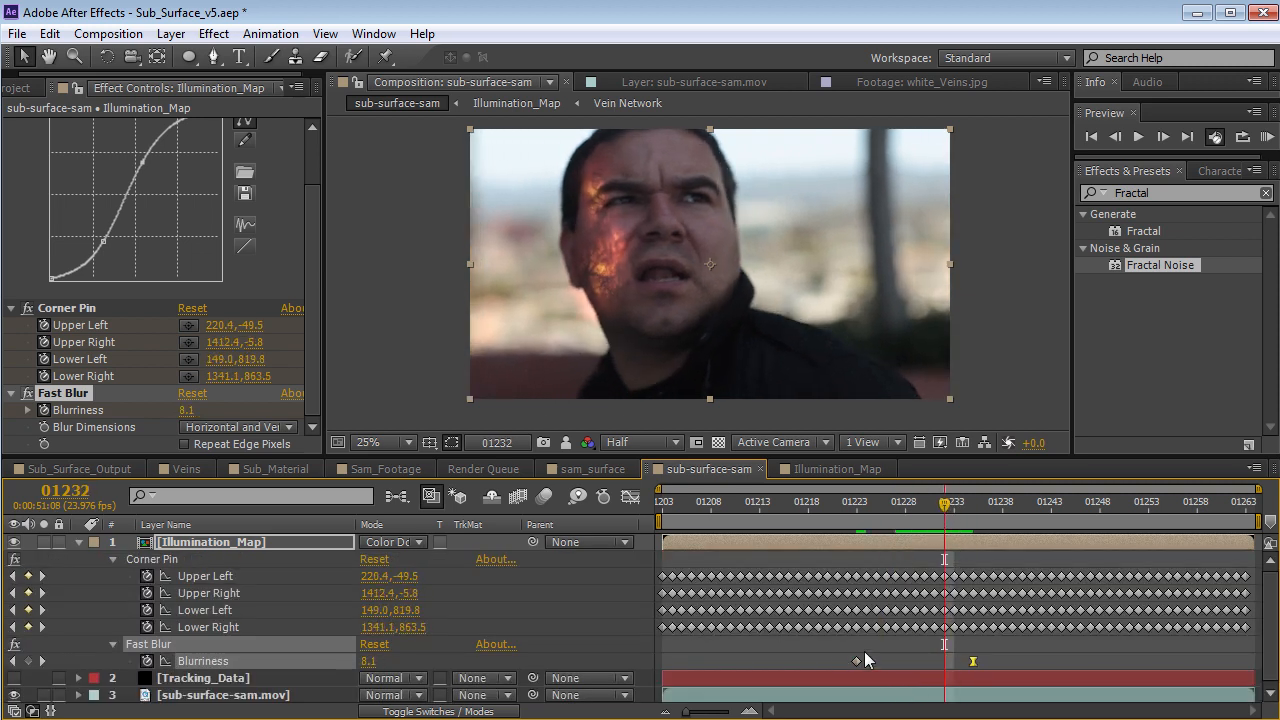
pyautogui.click(857, 508)
pyautogui.moveTo(175, 410); pyautogui.dragTo(44, 412)
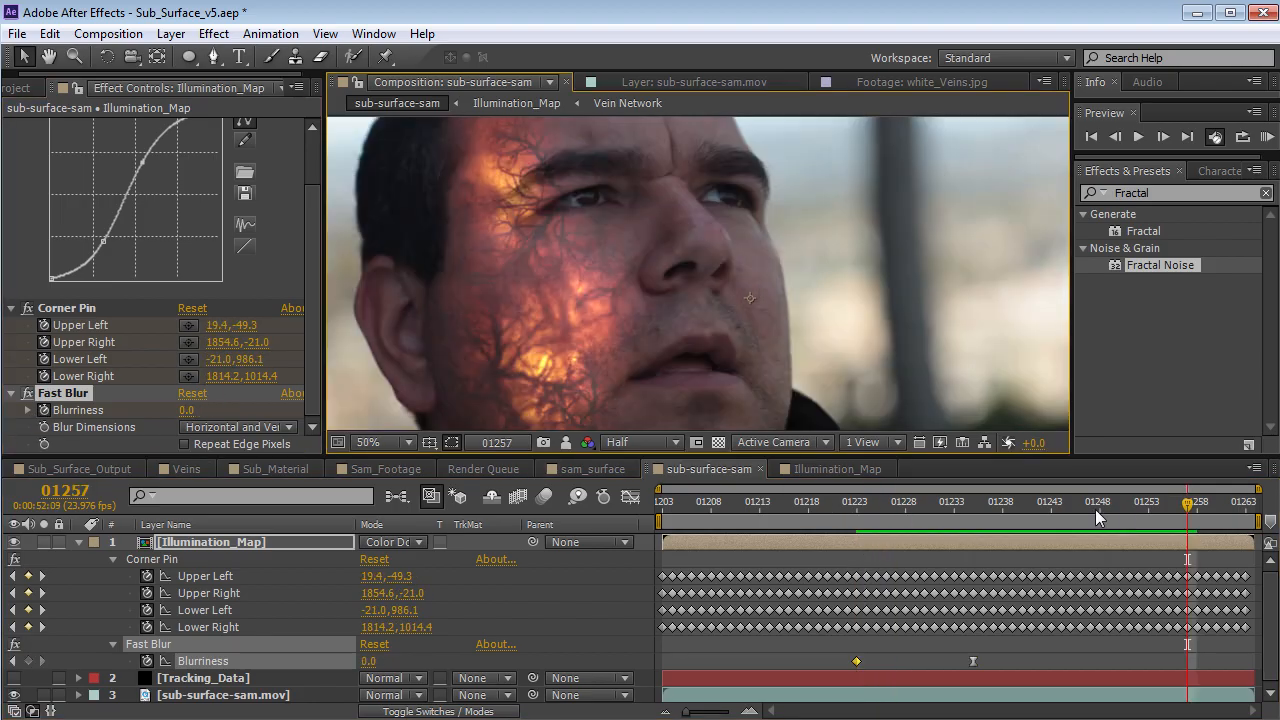
# Preview the tracked vein glow from frame 01223 onward and inspect the face at the last frame
pyautogui.moveTo(1095, 509); pyautogui.dragTo(1272, 550)
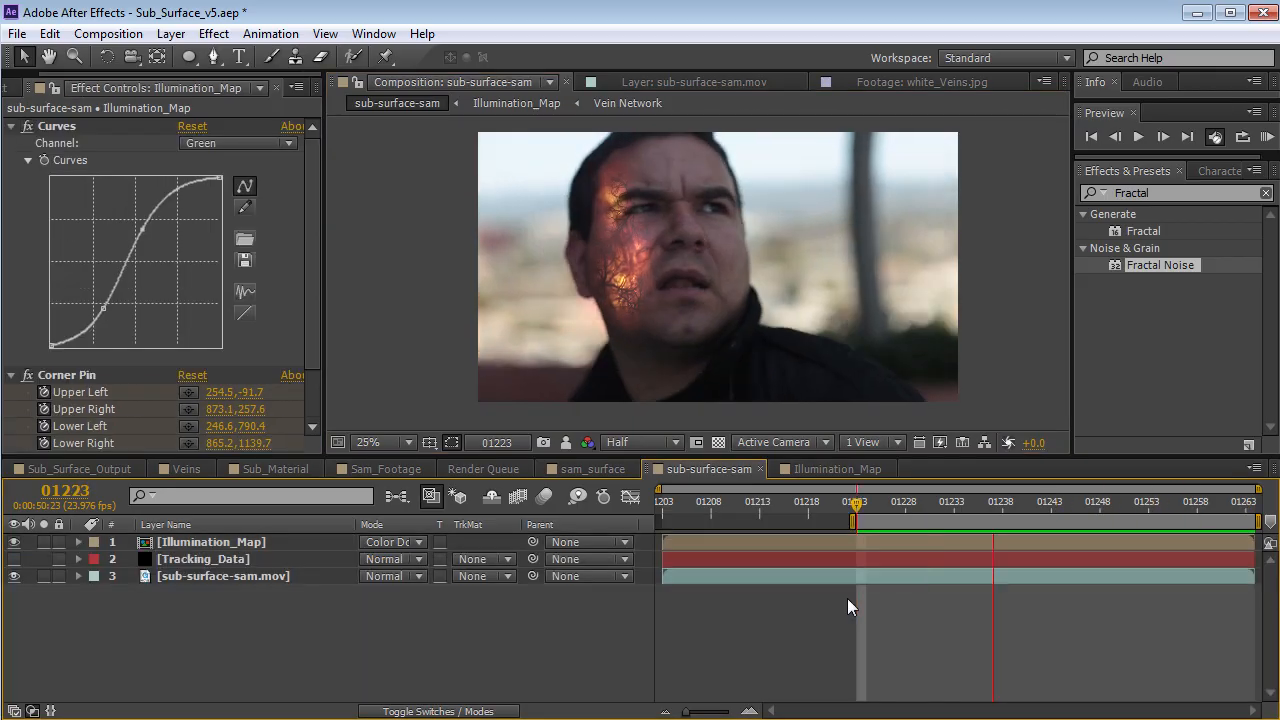
pyautogui.moveTo(858, 507); pyautogui.dragTo(1248, 520)
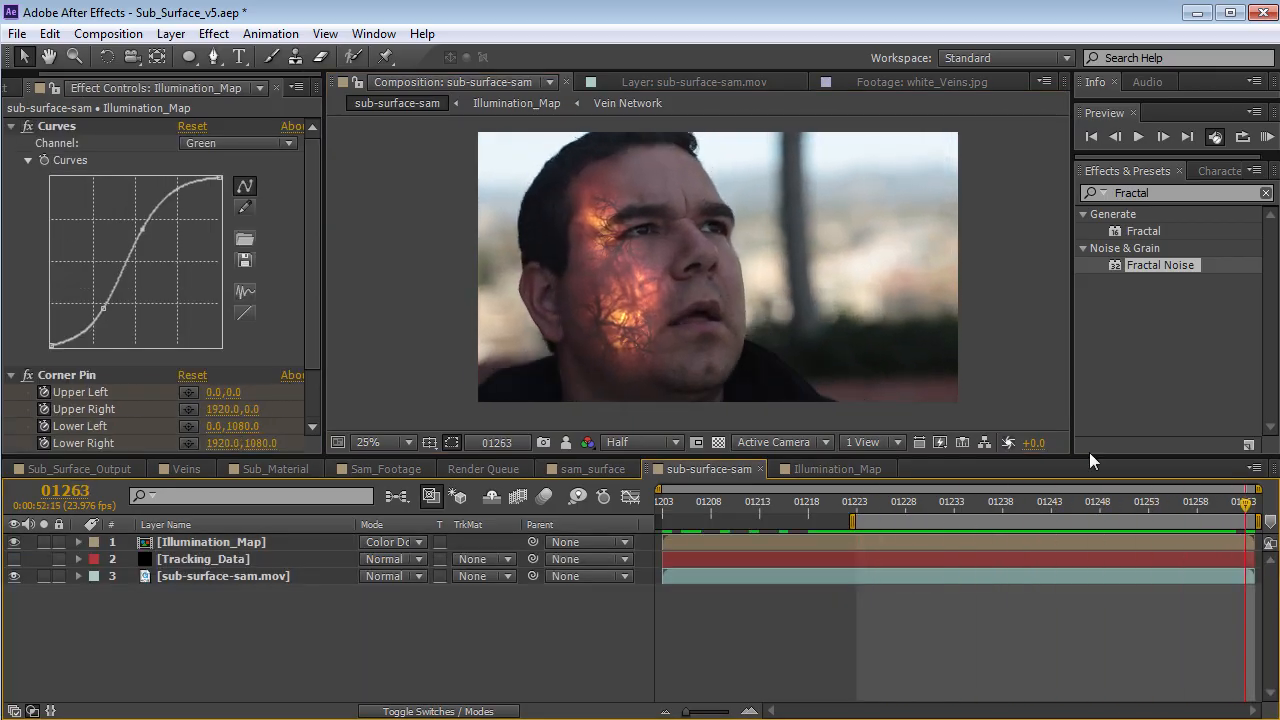
pyautogui.scroll(2, 646, 241)
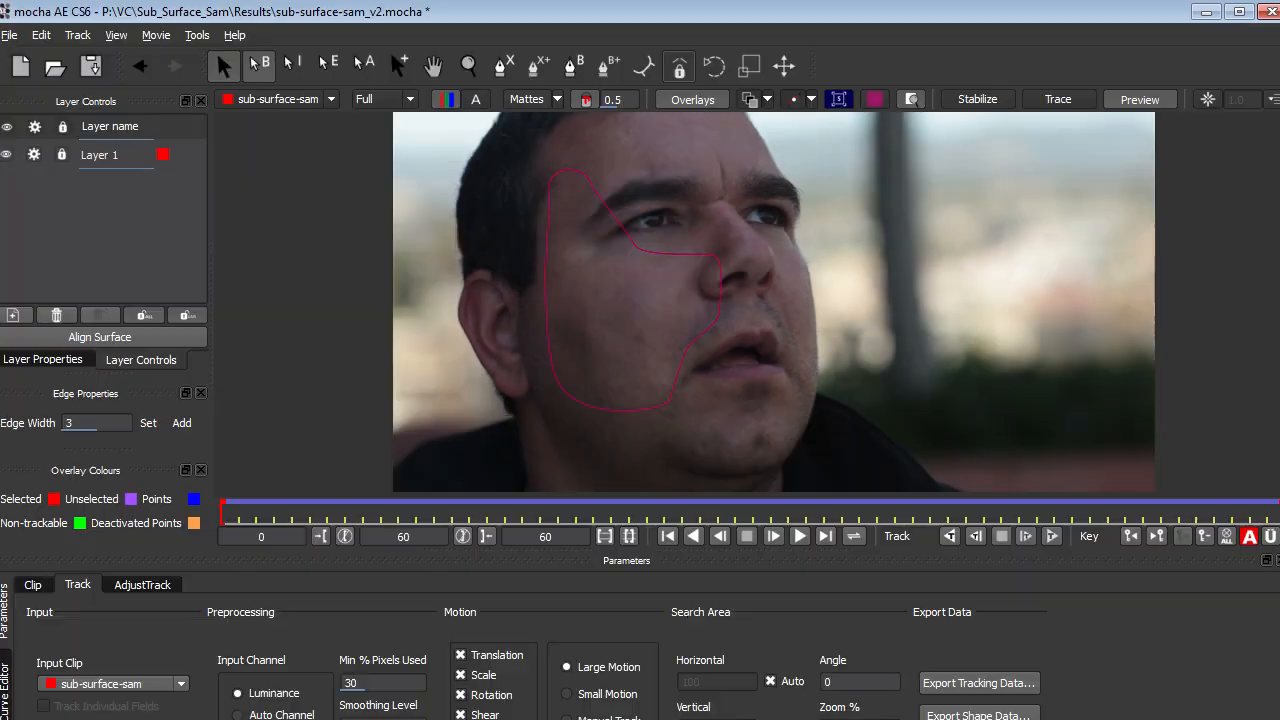
# In mocha AE, draw a small closed B-spline around the eye beside the cheek shape and track it backwards
pyautogui.click(62, 155)
pyautogui.click(63, 157)
pyautogui.click(575, 66)
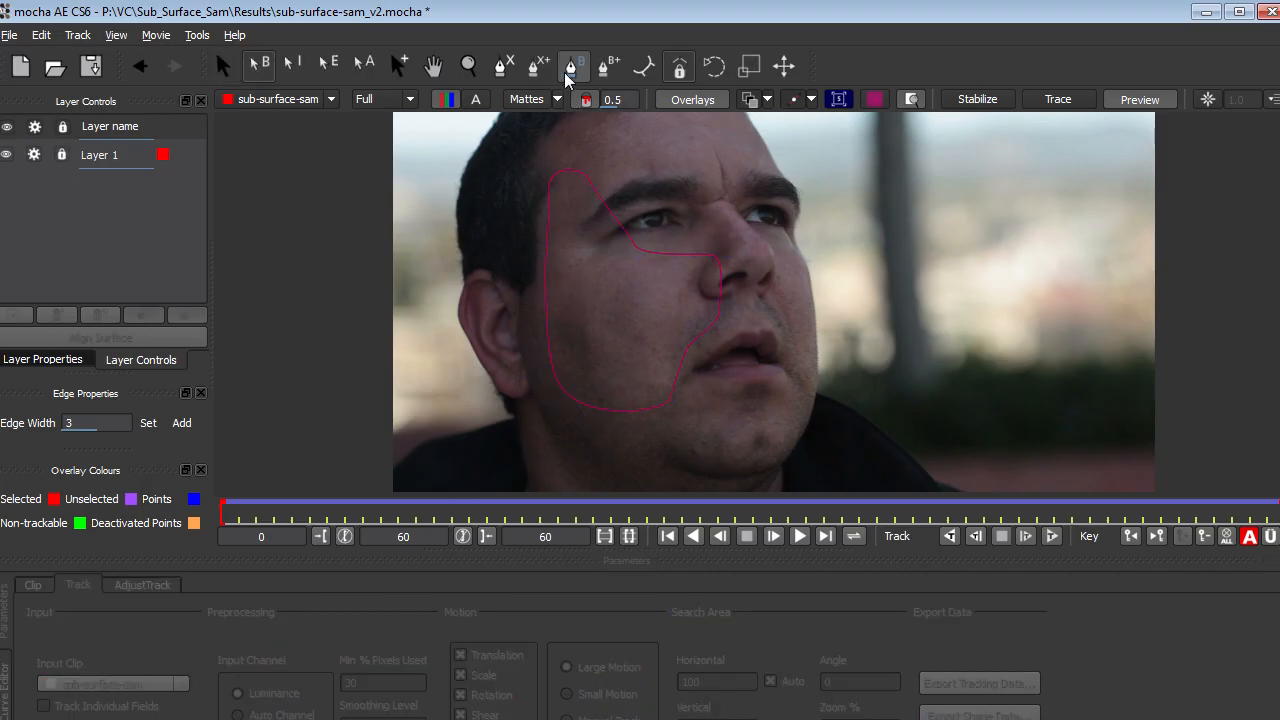
pyautogui.click(653, 204)
pyautogui.click(641, 213)
pyautogui.click(644, 231)
pyautogui.click(664, 231)
pyautogui.click(670, 211)
pyautogui.rightClick(670, 211)
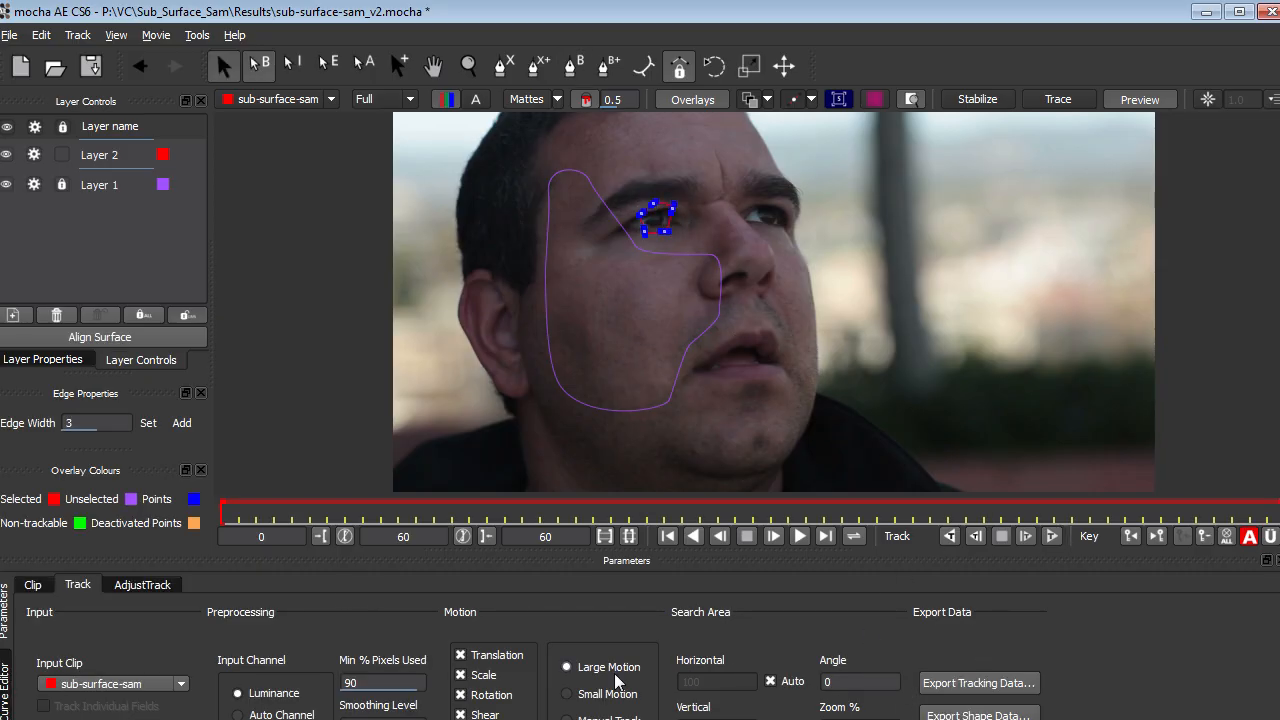
pyautogui.click(951, 536)
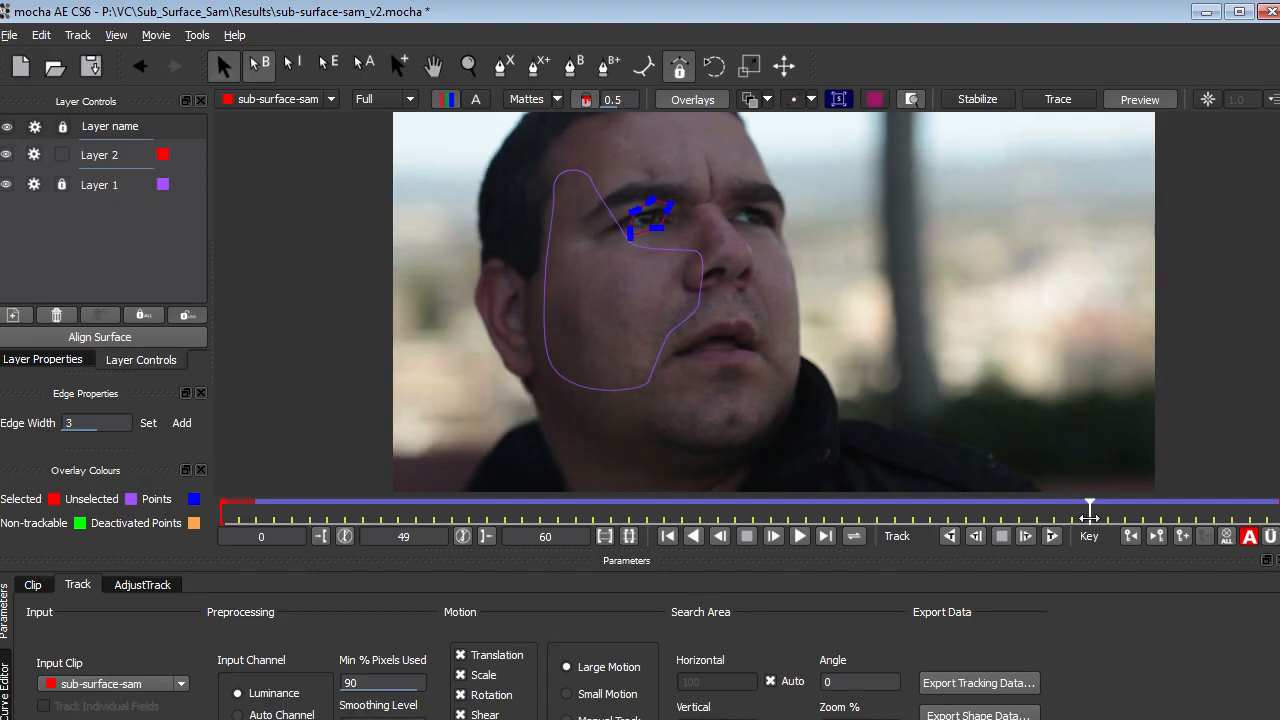
# Check the eye track at the clip's end and copy its tracking data to the clipboard as After Effects Transform Data
pyautogui.moveTo(1089, 513); pyautogui.dragTo(1275, 511)
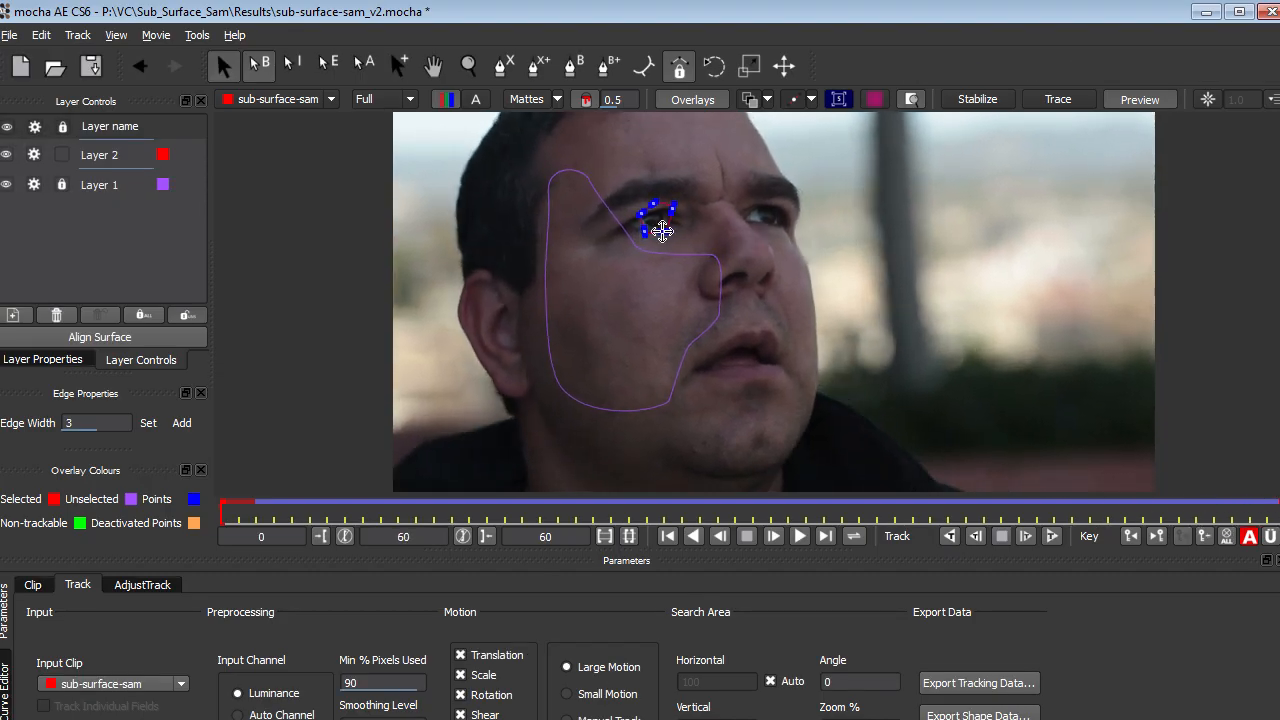
pyautogui.click(968, 688)
pyautogui.click(672, 379)
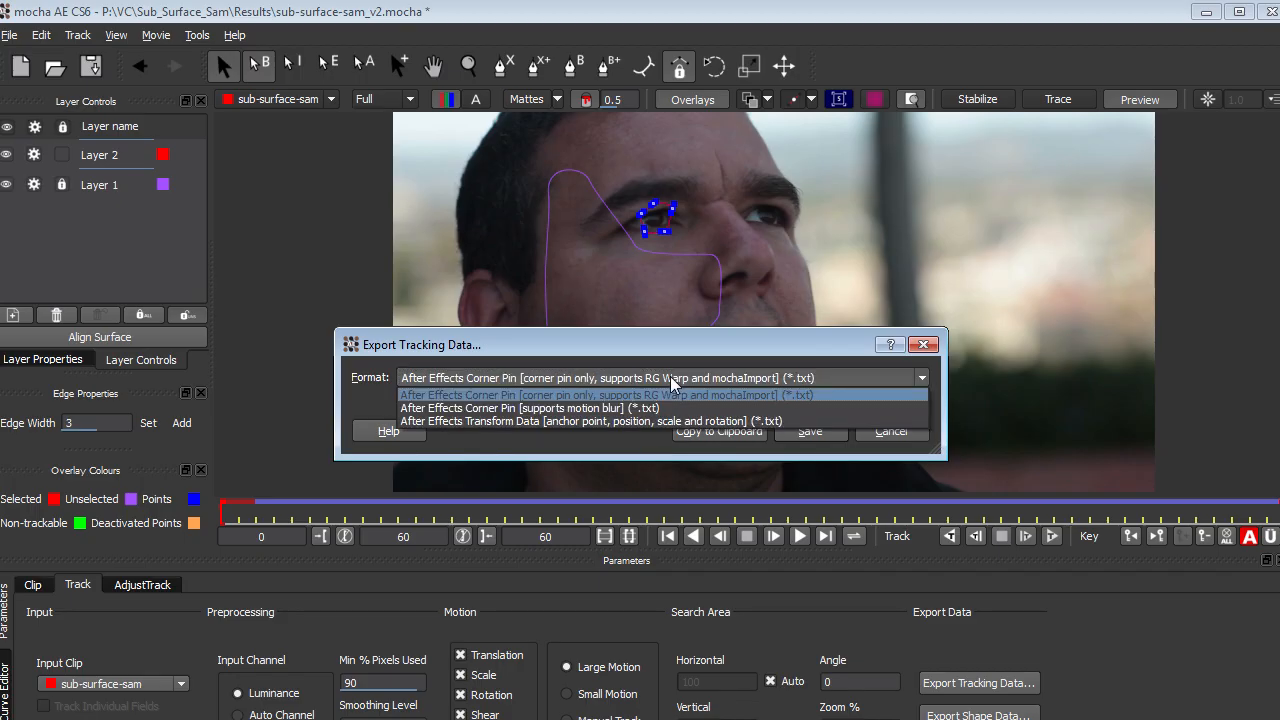
pyautogui.click(478, 422)
pyautogui.click(722, 436)
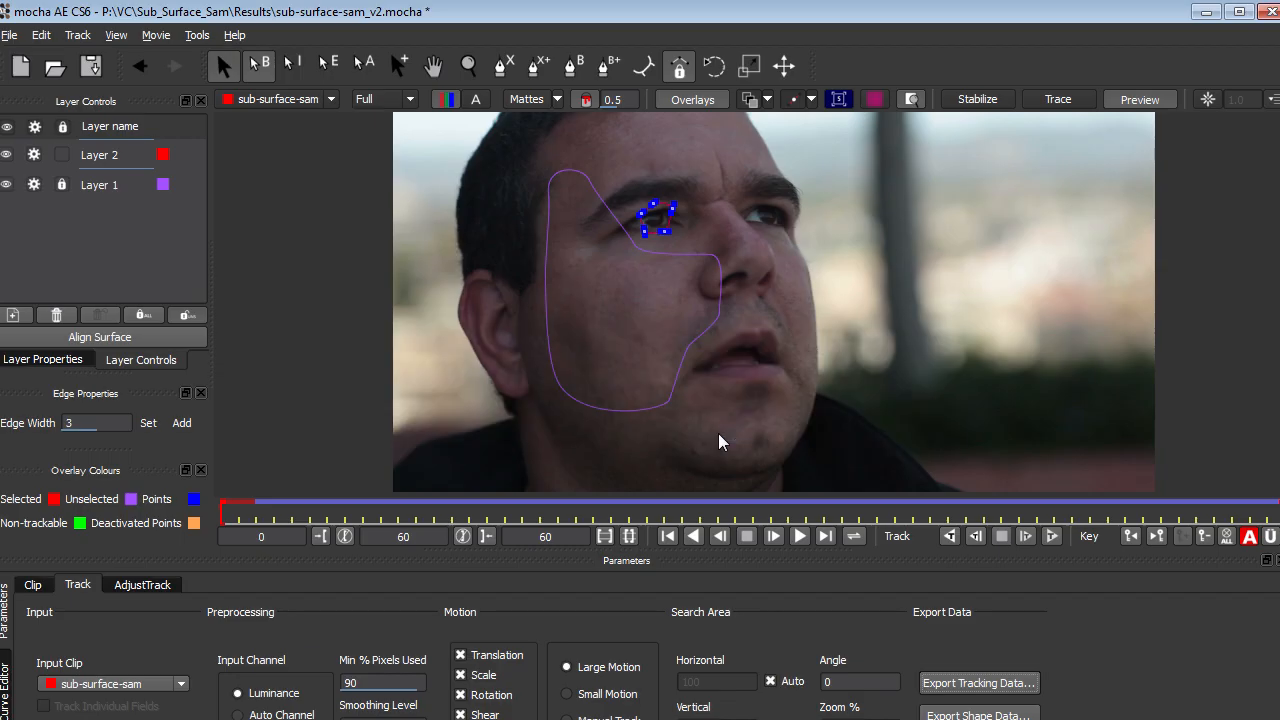
# Switch to After Effects and create a null object named Left Eye in the sub-surface-sam composition
pyautogui.hotkey('alt', 'Tab')
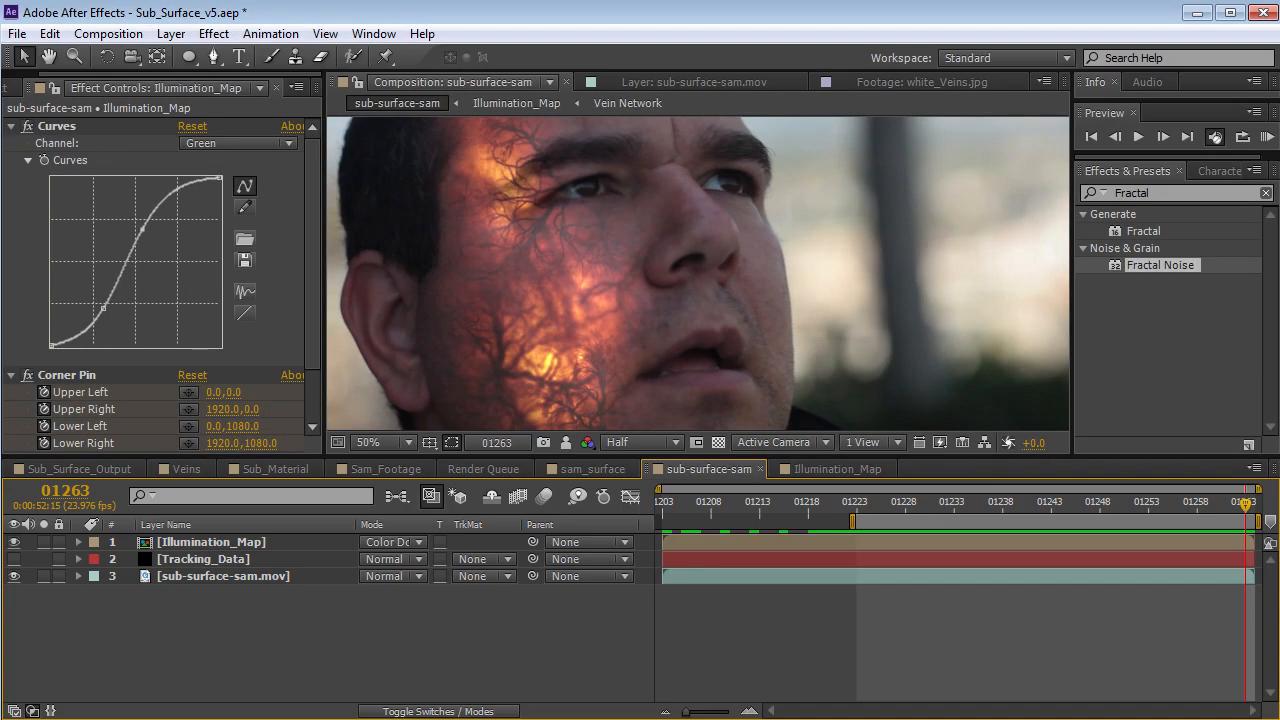
pyautogui.click(171, 33)
pyautogui.moveTo(434, 56)
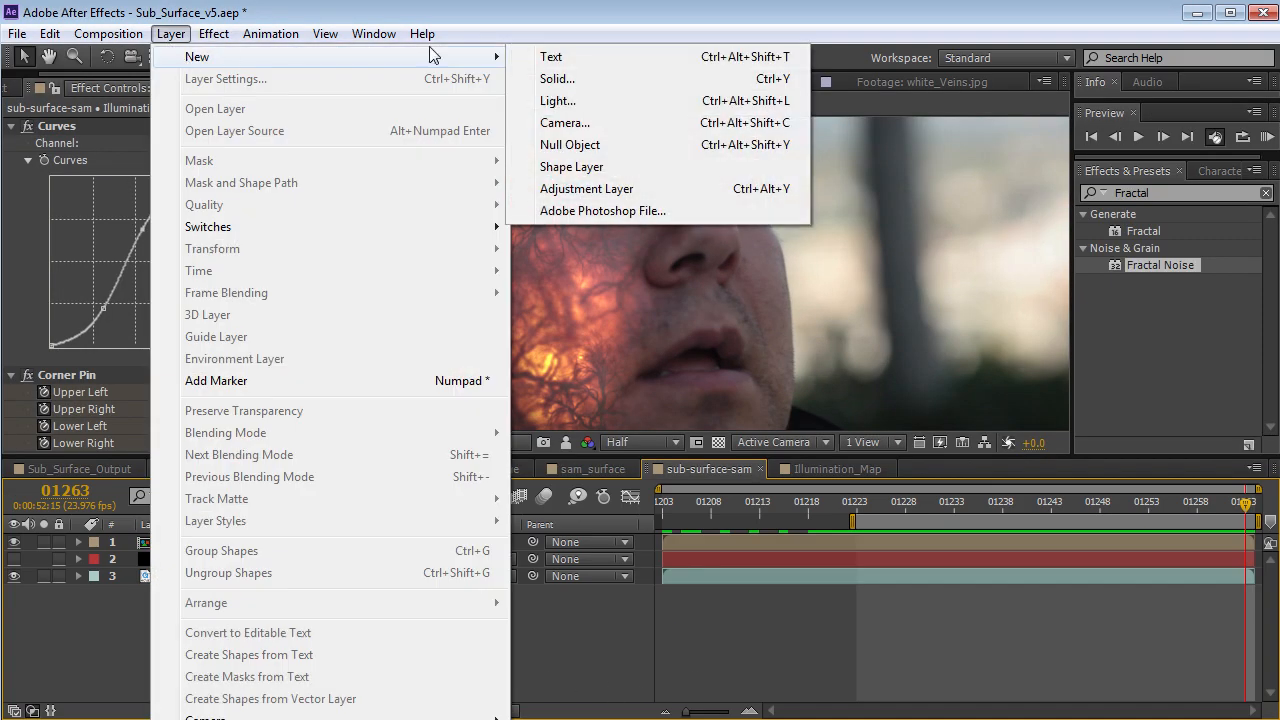
pyautogui.click(577, 146)
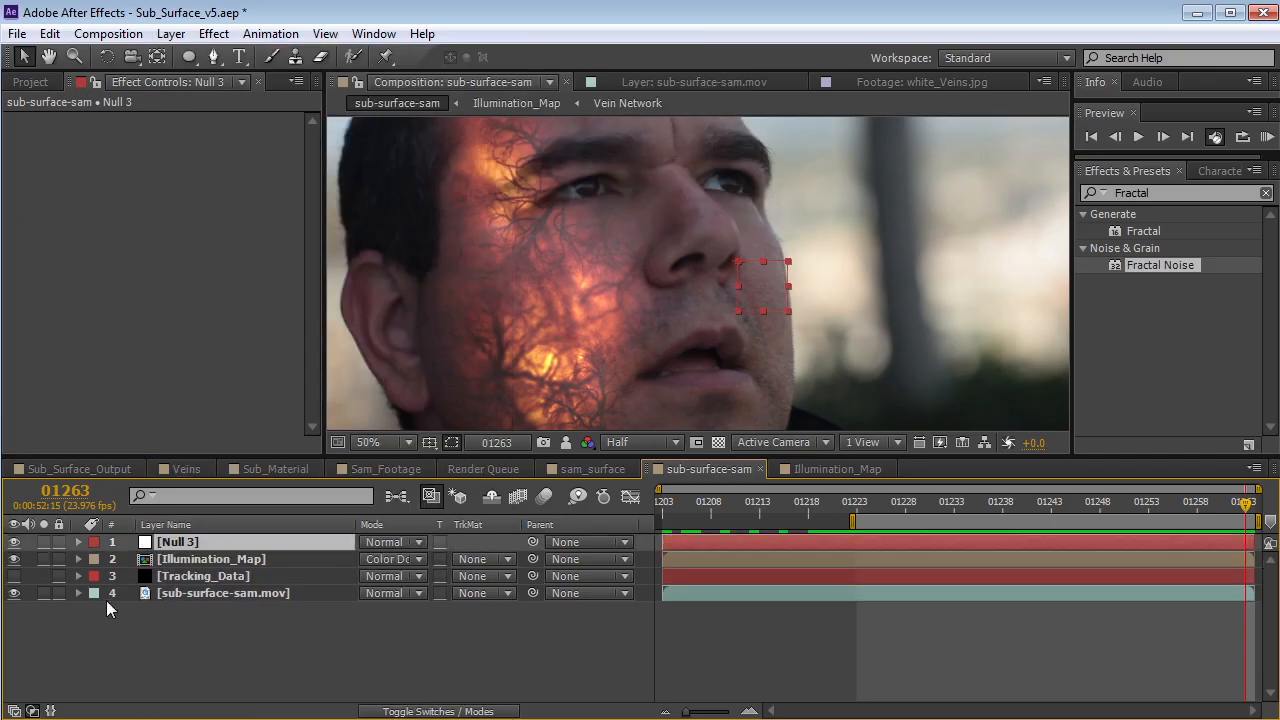
pyautogui.press('Return')
pyautogui.write('Left Eye')
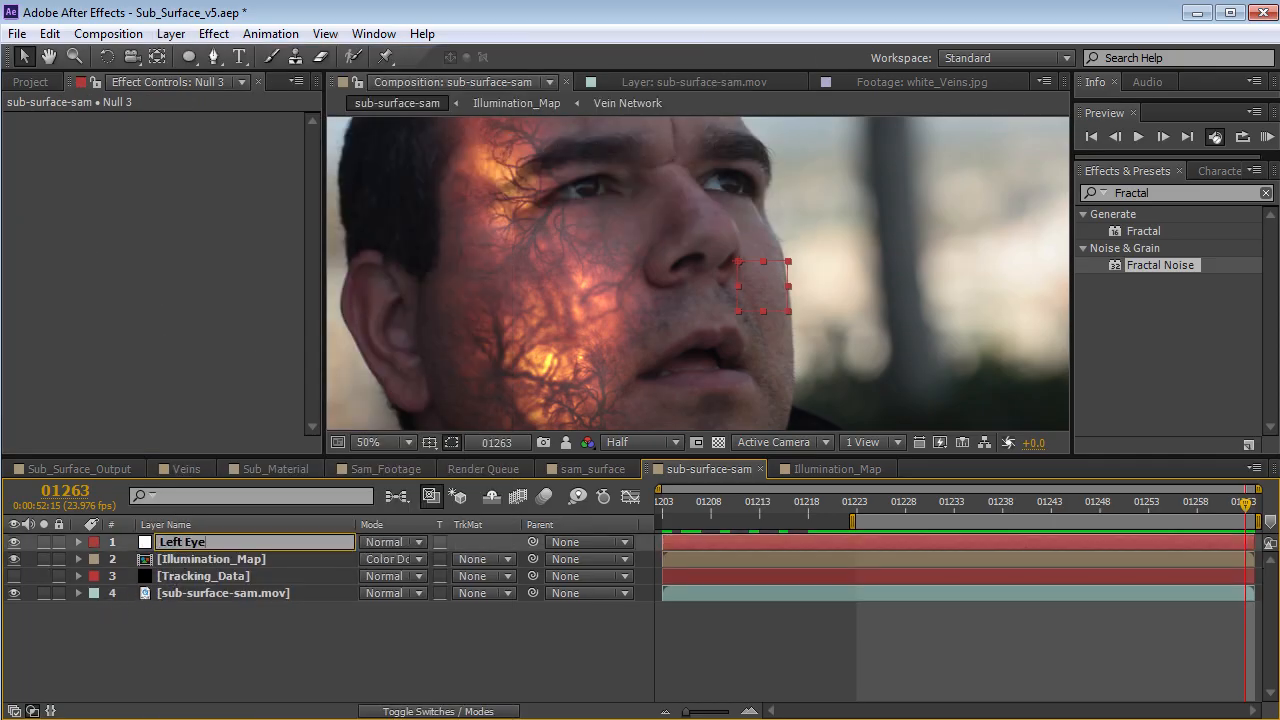
pyautogui.press('Return')
# Paste the copied tracking data onto the Left Eye null at frame 01203 and reveal its keyframed transform properties
pyautogui.moveTo(866, 505); pyautogui.dragTo(621, 533)
pyautogui.click(49, 33)
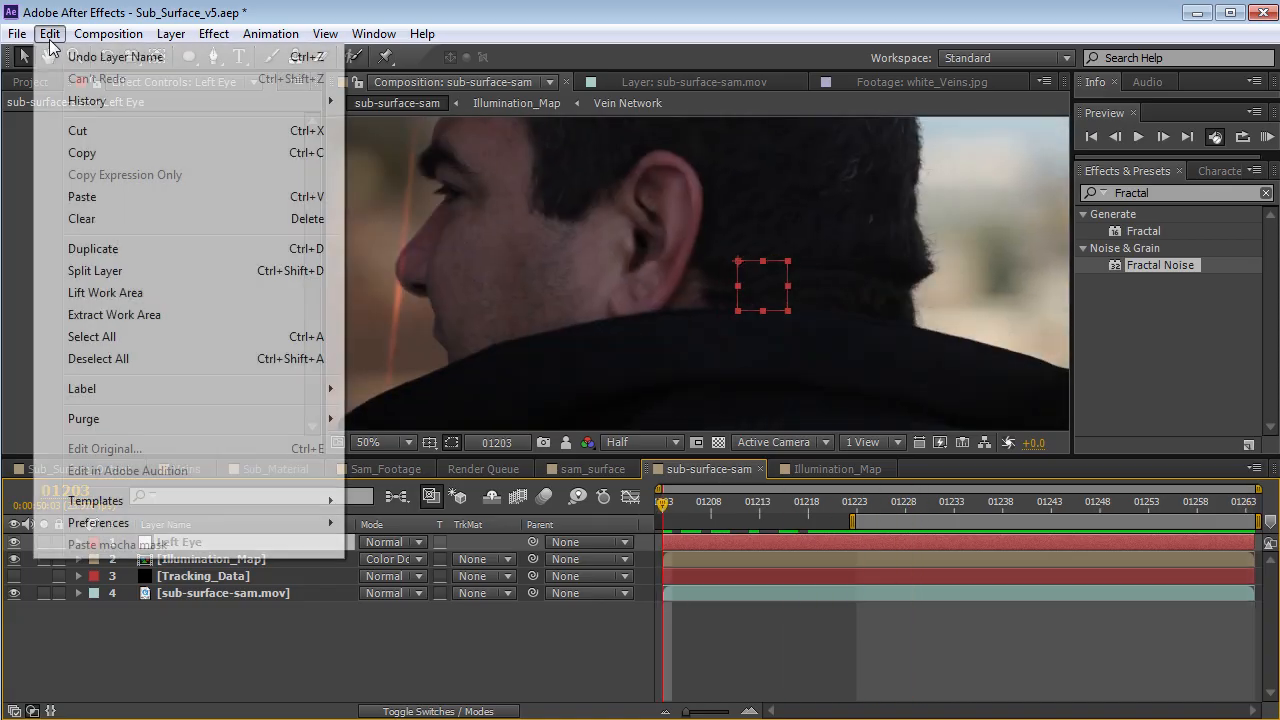
pyautogui.click(83, 197)
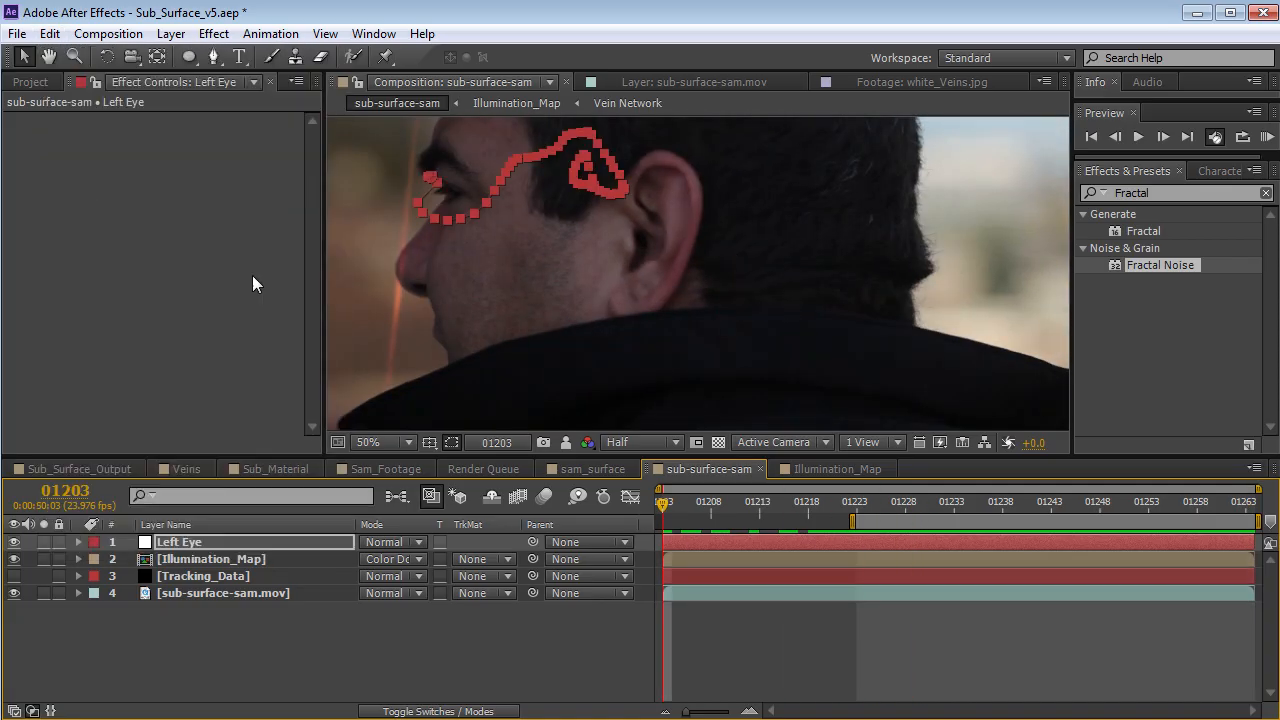
pyautogui.click(212, 543)
pyautogui.press('u')
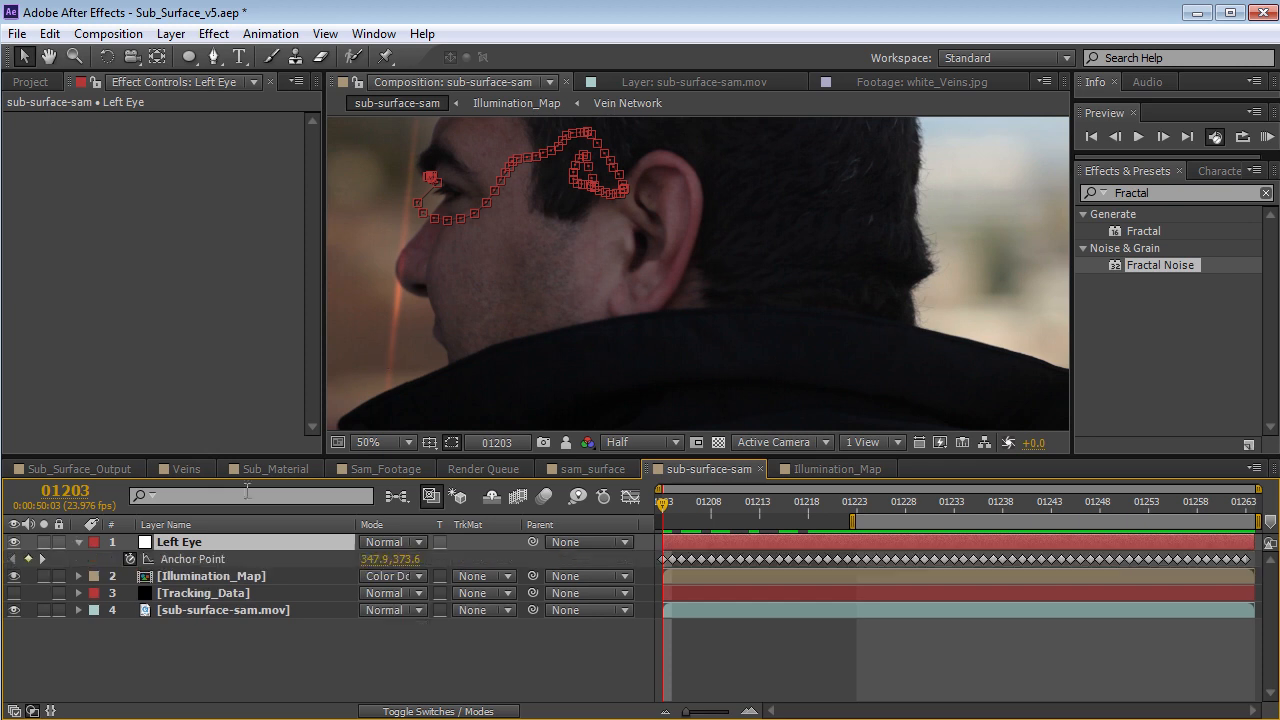
pyautogui.press('u')
pyautogui.press('u')
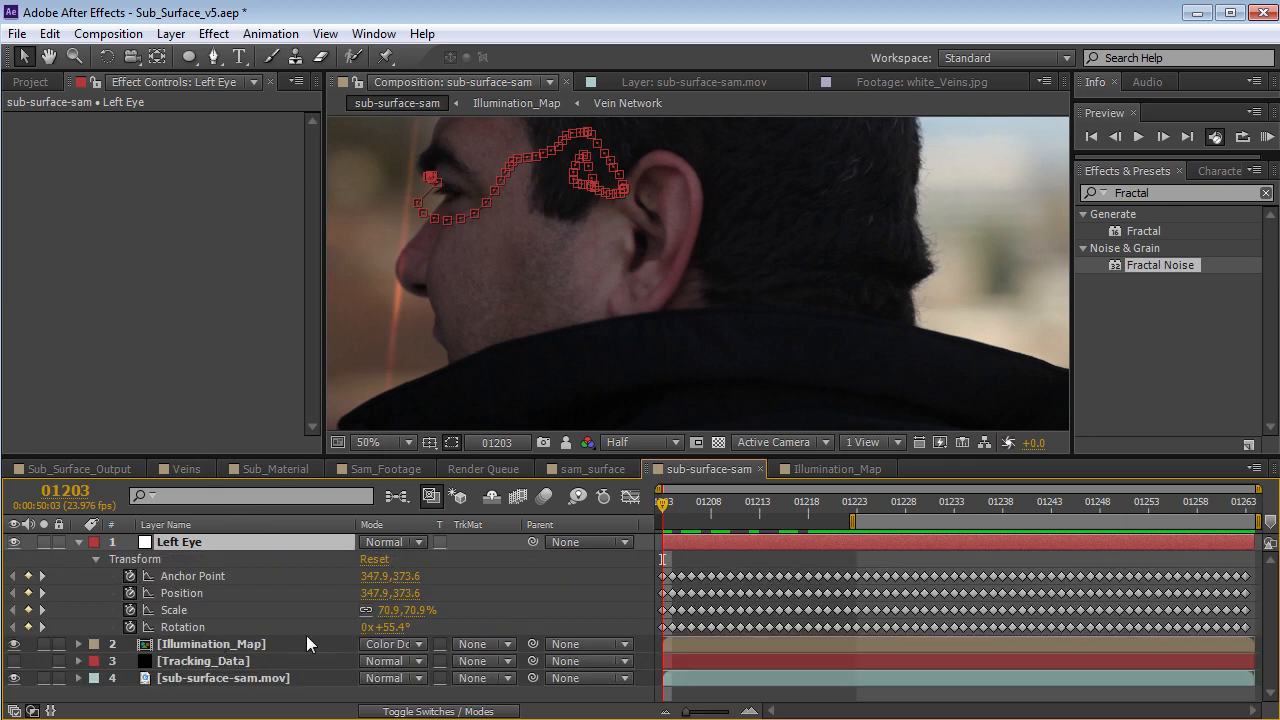
# Remove Left Eye's Anchor Point keyframes, set the Anchor Point to 0,0, and check how the null follows the eye
pyautogui.click(130, 576)
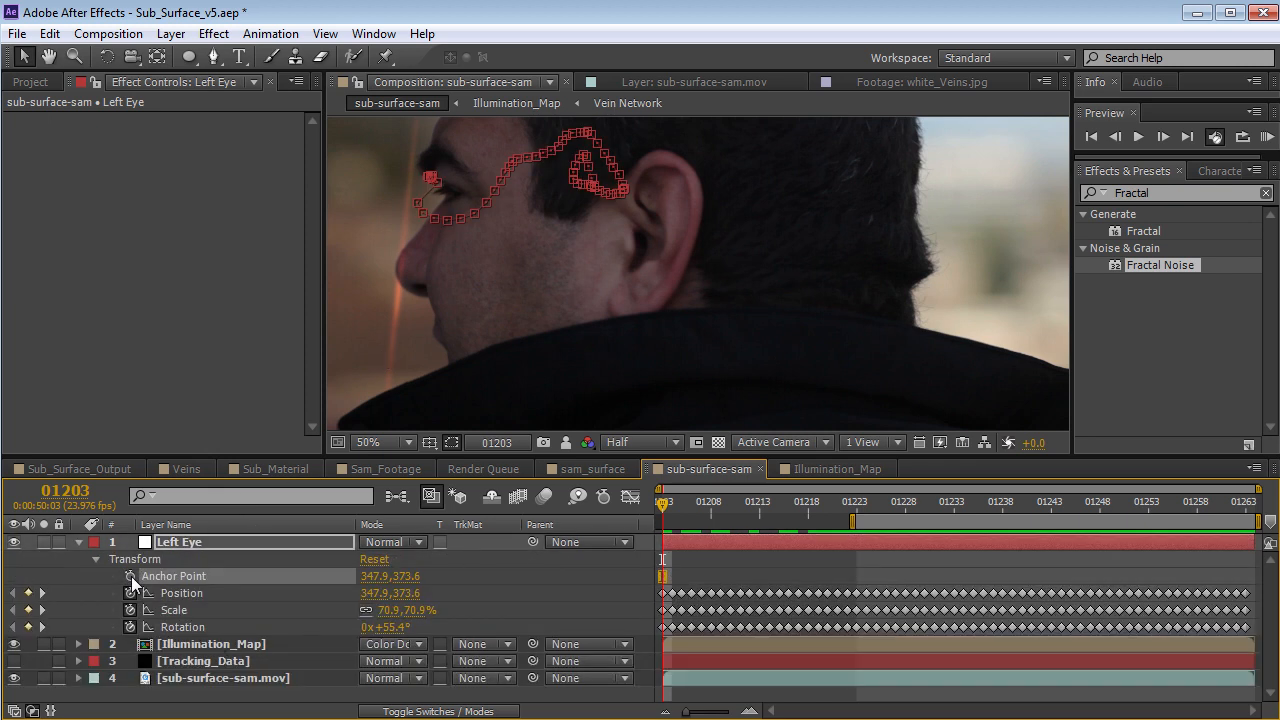
pyautogui.click(378, 576)
pyautogui.write('0')
pyautogui.press('Return')
pyautogui.click(409, 576)
pyautogui.write('0')
pyautogui.press('Return')
pyautogui.moveTo(851, 505); pyautogui.dragTo(1012, 510)
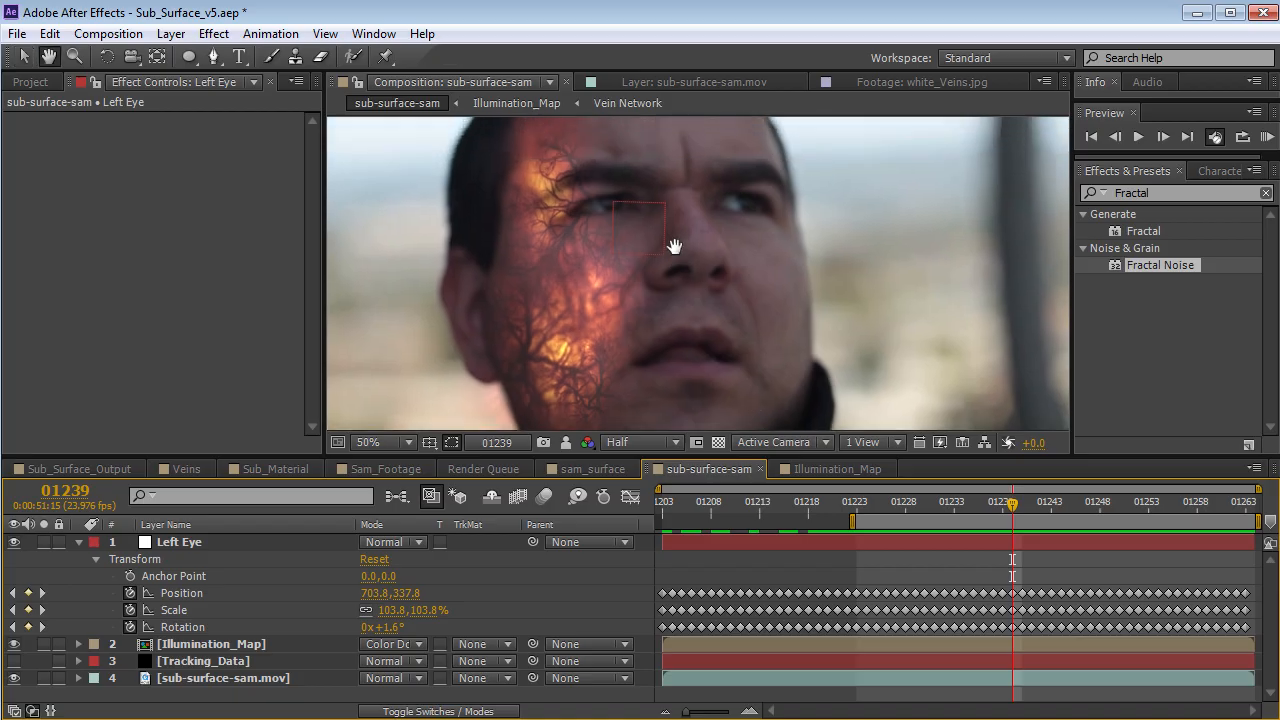
# Give Left Eye a yellow label and remove its Scale and Rotation keyframes at frame 01223
pyautogui.click(95, 543)
pyautogui.click(150, 227)
pyautogui.moveTo(922, 504); pyautogui.dragTo(856, 545)
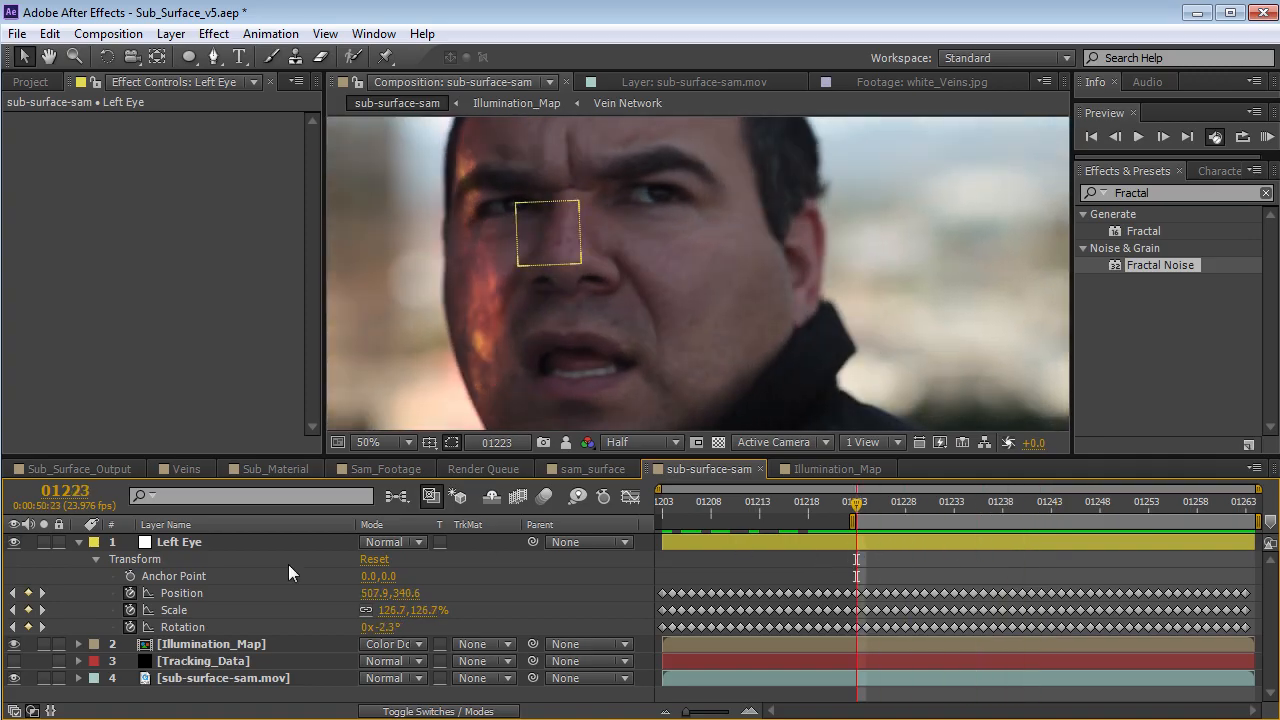
pyautogui.click(129, 610)
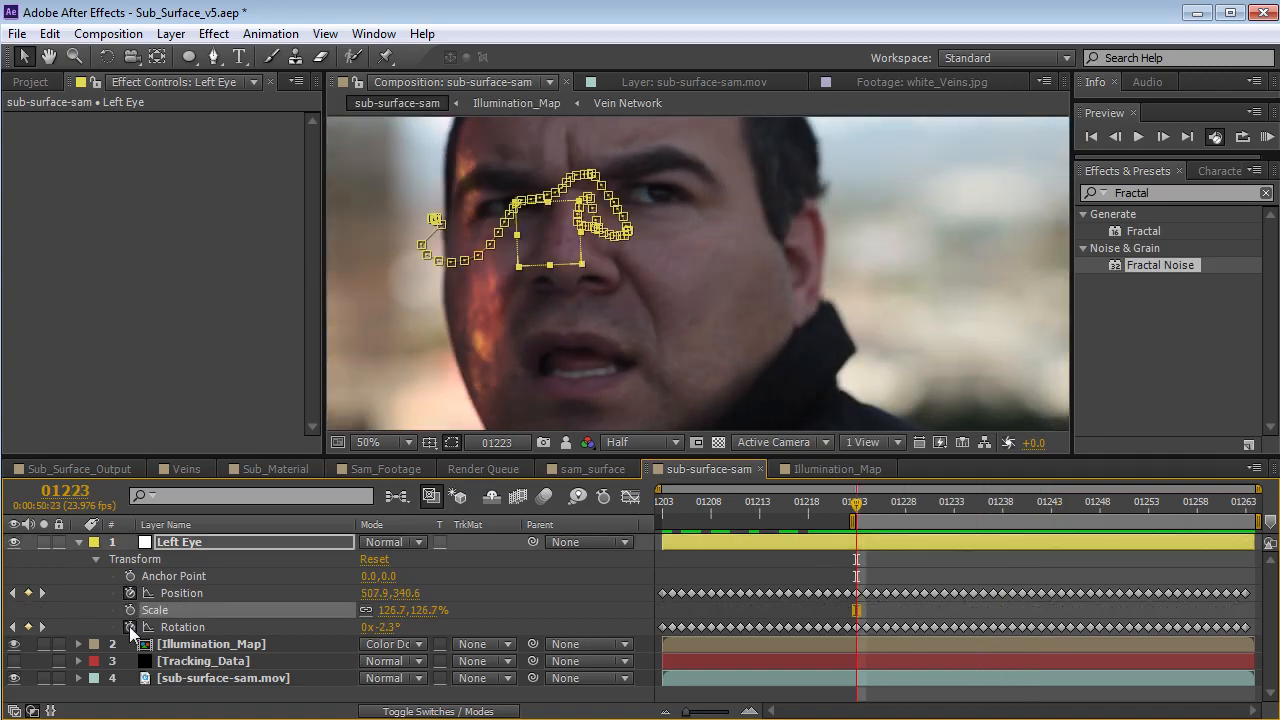
pyautogui.click(129, 626)
# At frame 01263, create a 1920 by 1080 px solid in orange DA4D0F
pyautogui.moveTo(866, 503); pyautogui.dragTo(1245, 503)
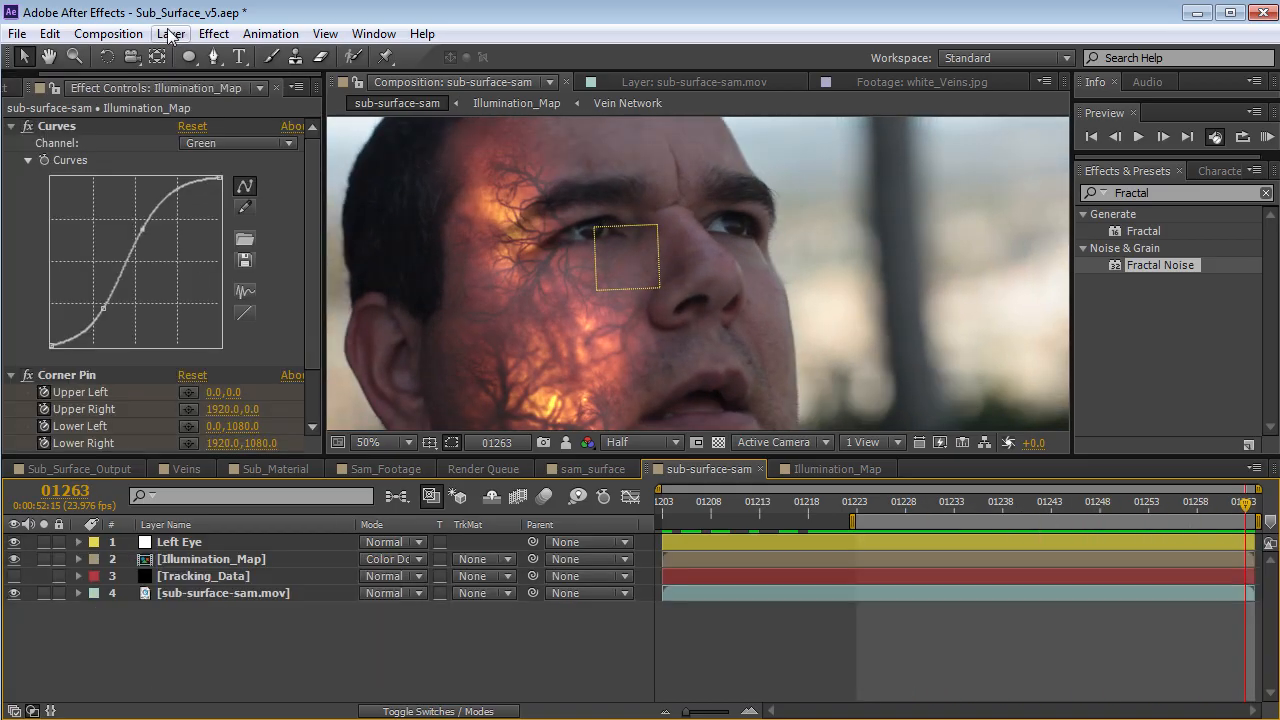
pyautogui.click(170, 34)
pyautogui.moveTo(200, 54)
pyautogui.click(545, 77)
pyautogui.click(279, 428)
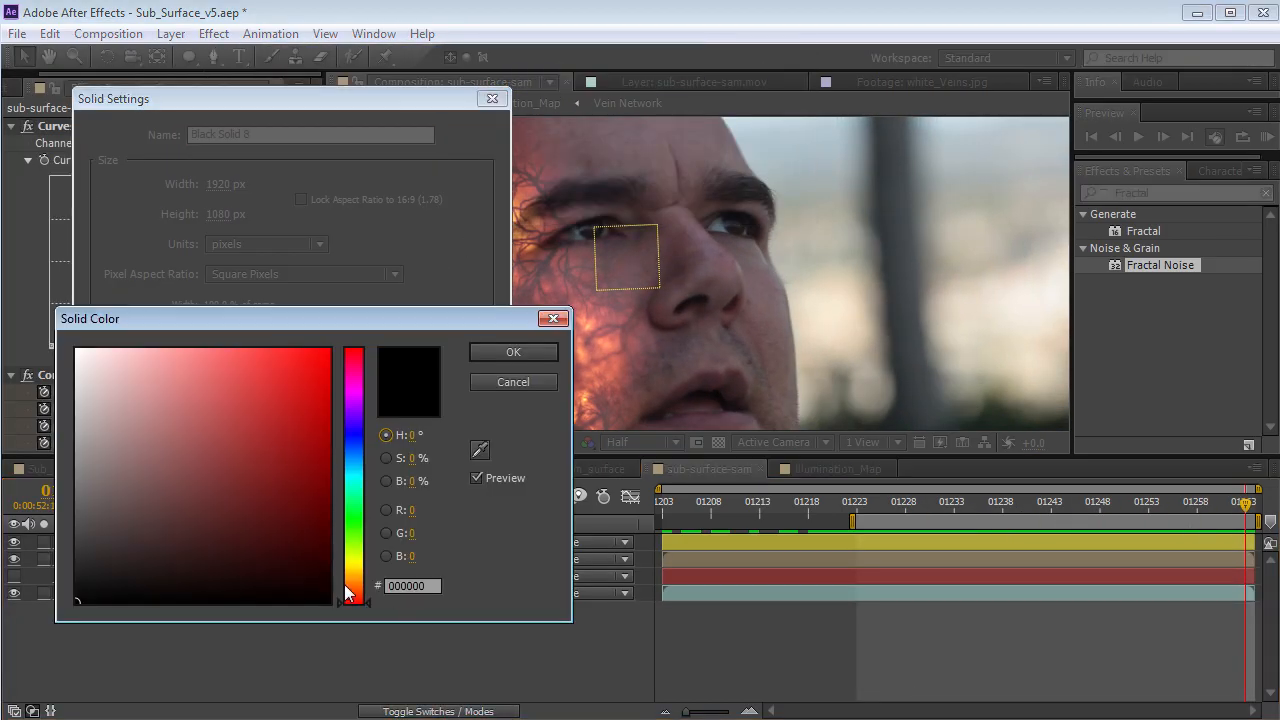
pyautogui.click(354, 591)
pyautogui.click(250, 402)
pyautogui.moveTo(250, 402); pyautogui.dragTo(313, 385)
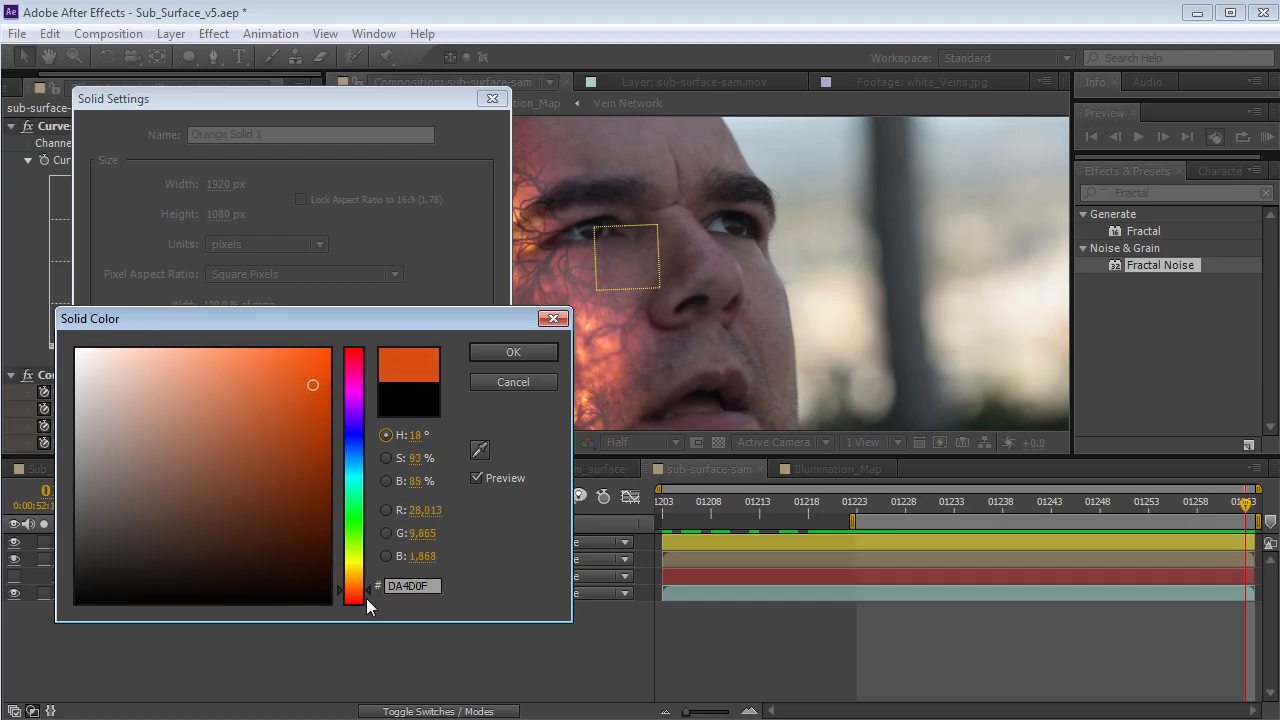
pyautogui.click(521, 354)
pyautogui.click(335, 485)
# Set the orange solid's blending mode to Color Dodge and place a small circular mask over the iris beside the veins
pyautogui.click(188, 57)
pyautogui.click(392, 542)
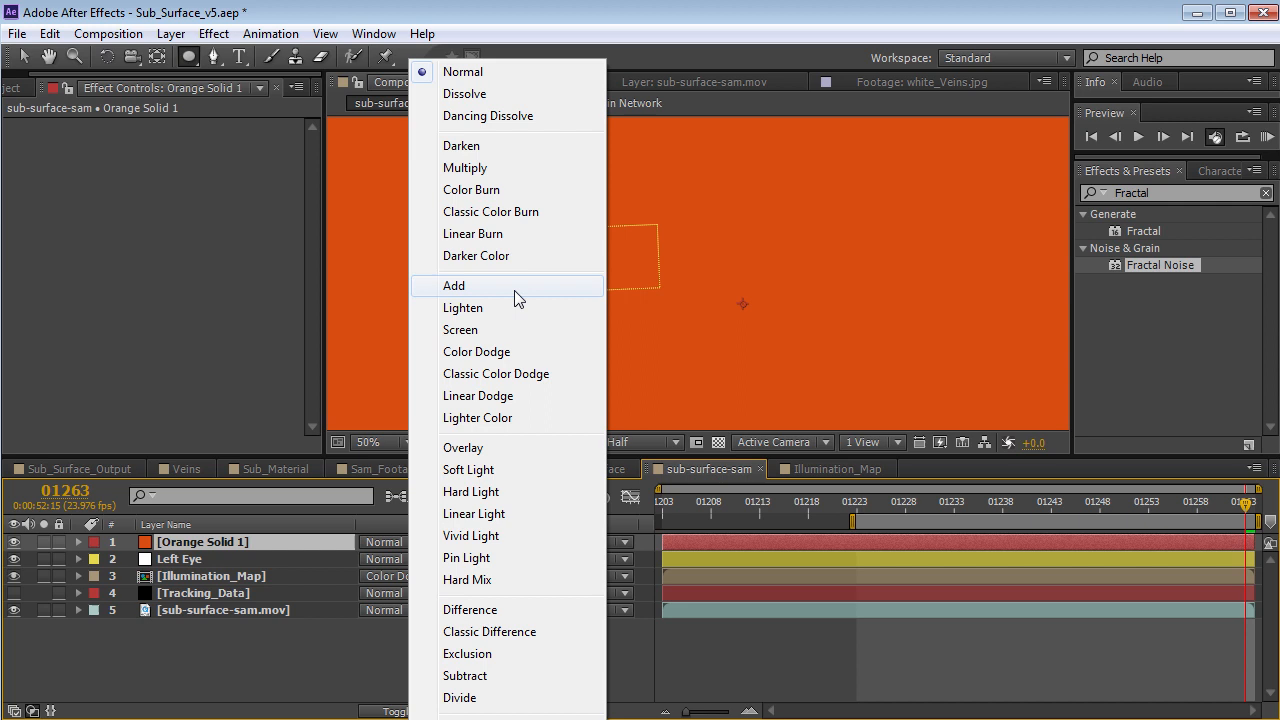
pyautogui.click(503, 351)
pyautogui.moveTo(595, 230); pyautogui.dragTo(603, 240)
pyautogui.scroll(1, 617, 240)
pyautogui.press('space')
pyautogui.moveTo(520, 233); pyautogui.dragTo(610, 324)
pyautogui.press('v')
pyautogui.doubleClick(574, 235)
pyautogui.moveTo(607, 233); pyautogui.dragTo(601, 239)
# Feather the orange solid's circular mask by 14 pixels
pyautogui.click(733, 543)
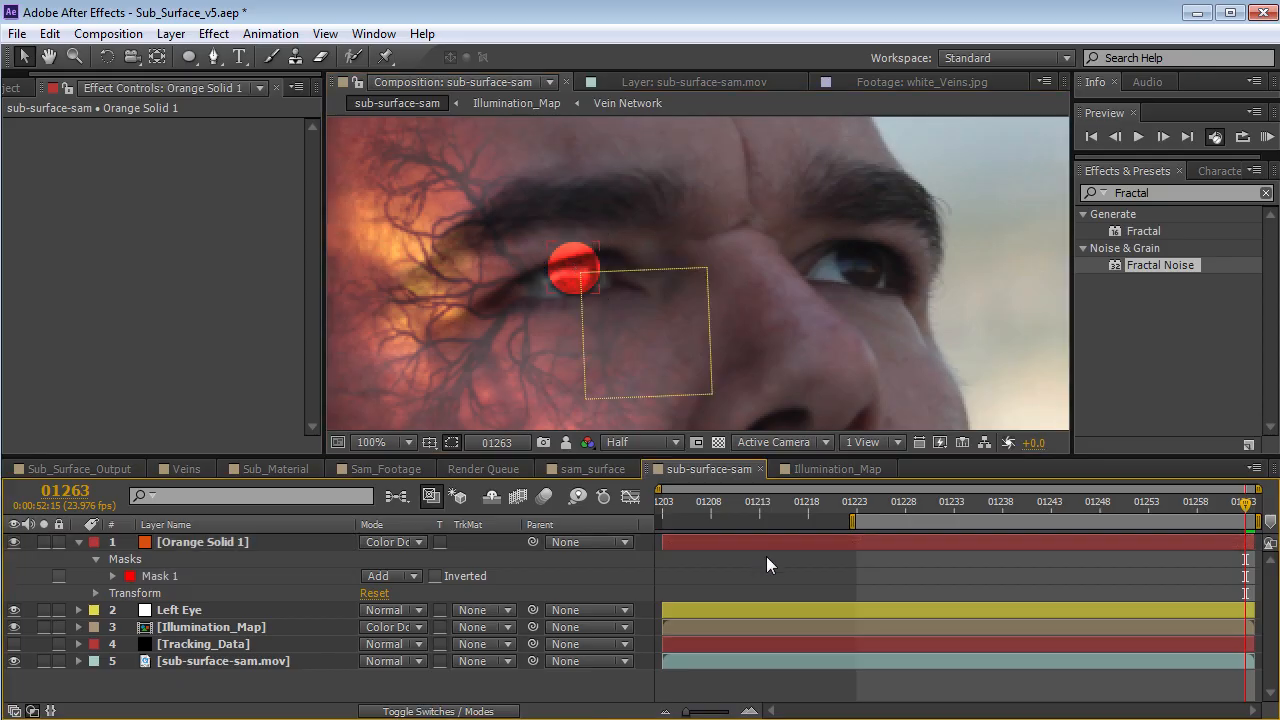
pyautogui.press('f')
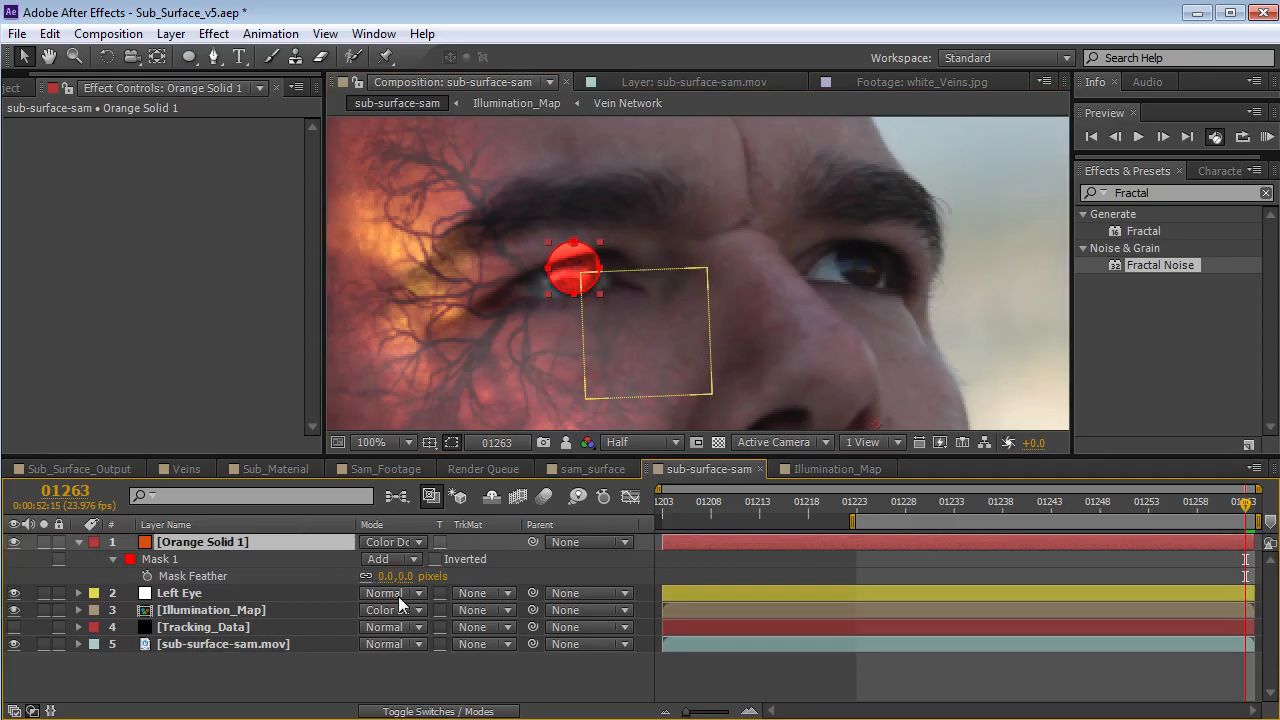
pyautogui.moveTo(403, 576); pyautogui.dragTo(418, 575)
pyautogui.moveTo(417, 573); pyautogui.dragTo(414, 573)
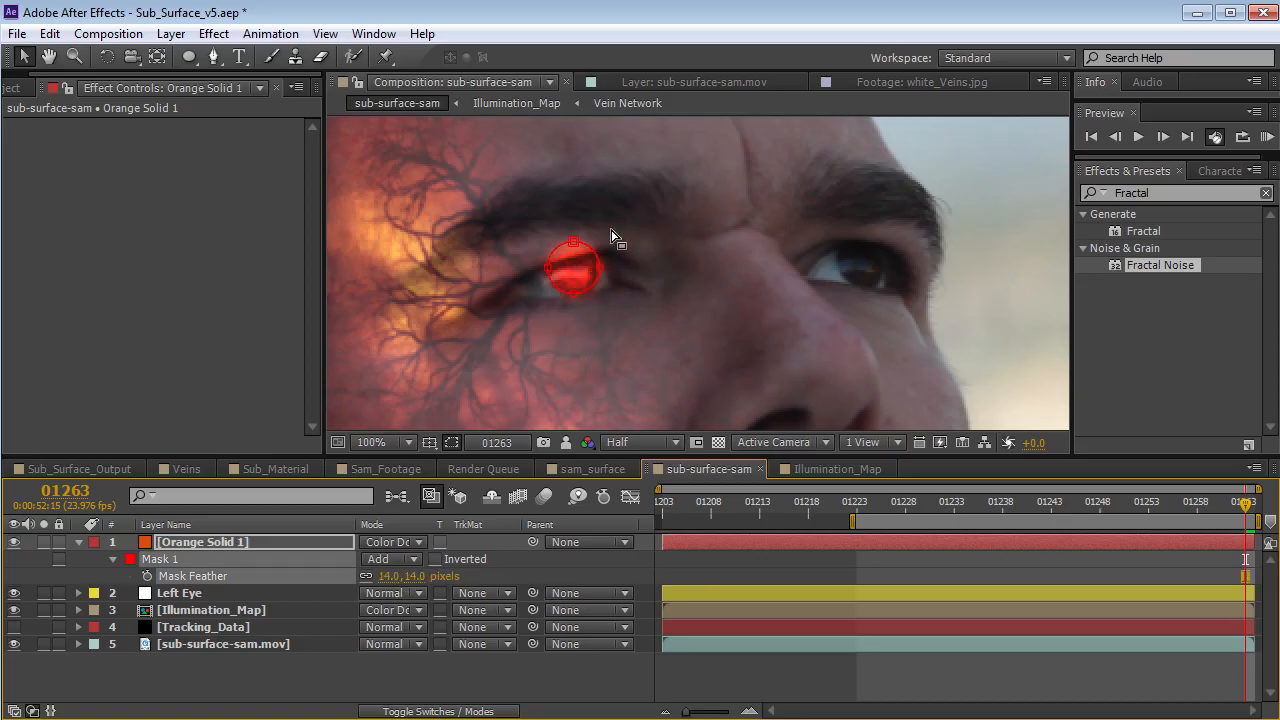
# Draw a closed mask along the upper eyelid and over the brow on the orange solid, and set it to Subtract
pyautogui.click(212, 60)
pyautogui.scroll(1, 573, 266)
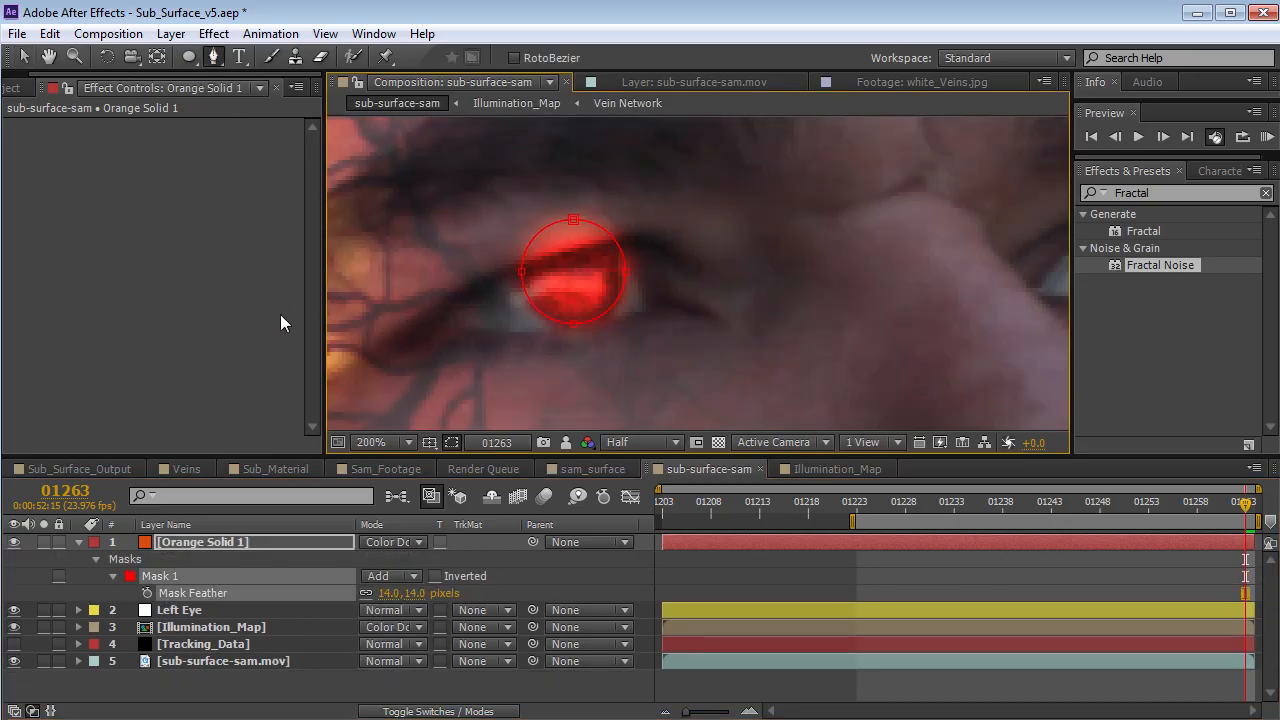
pyautogui.click(766, 294)
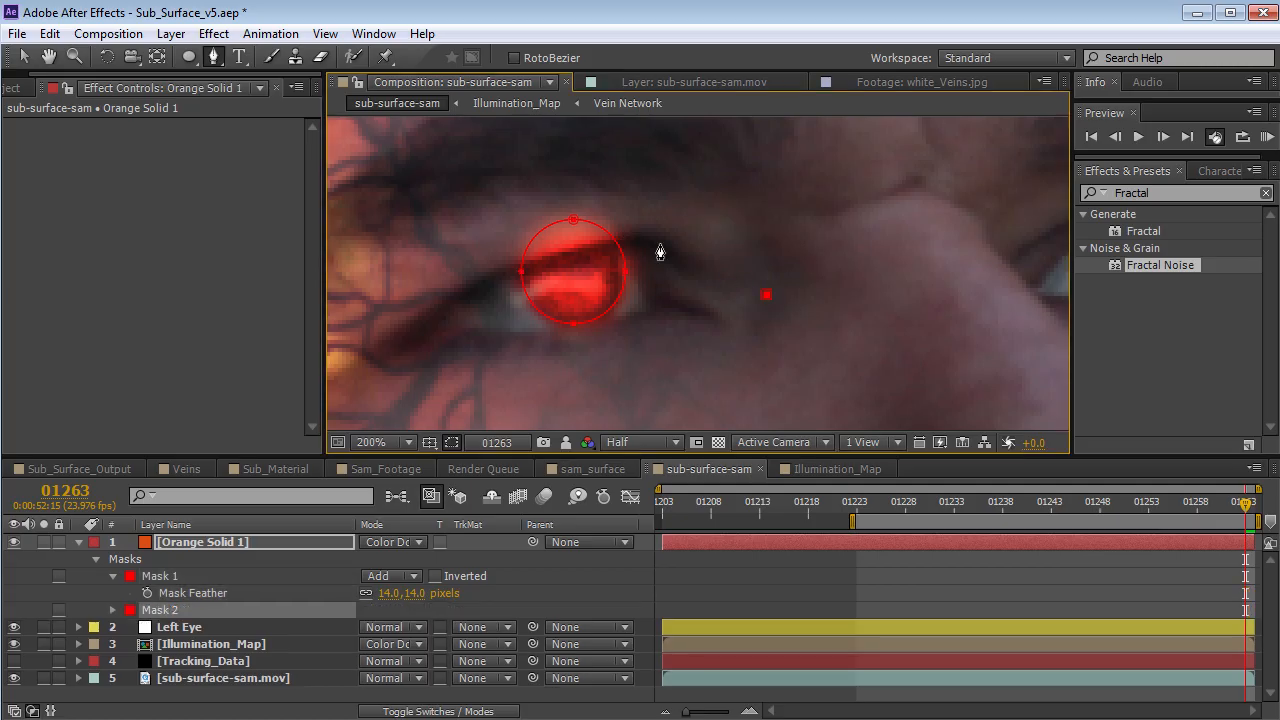
pyautogui.click(382, 162)
pyautogui.click(604, 141)
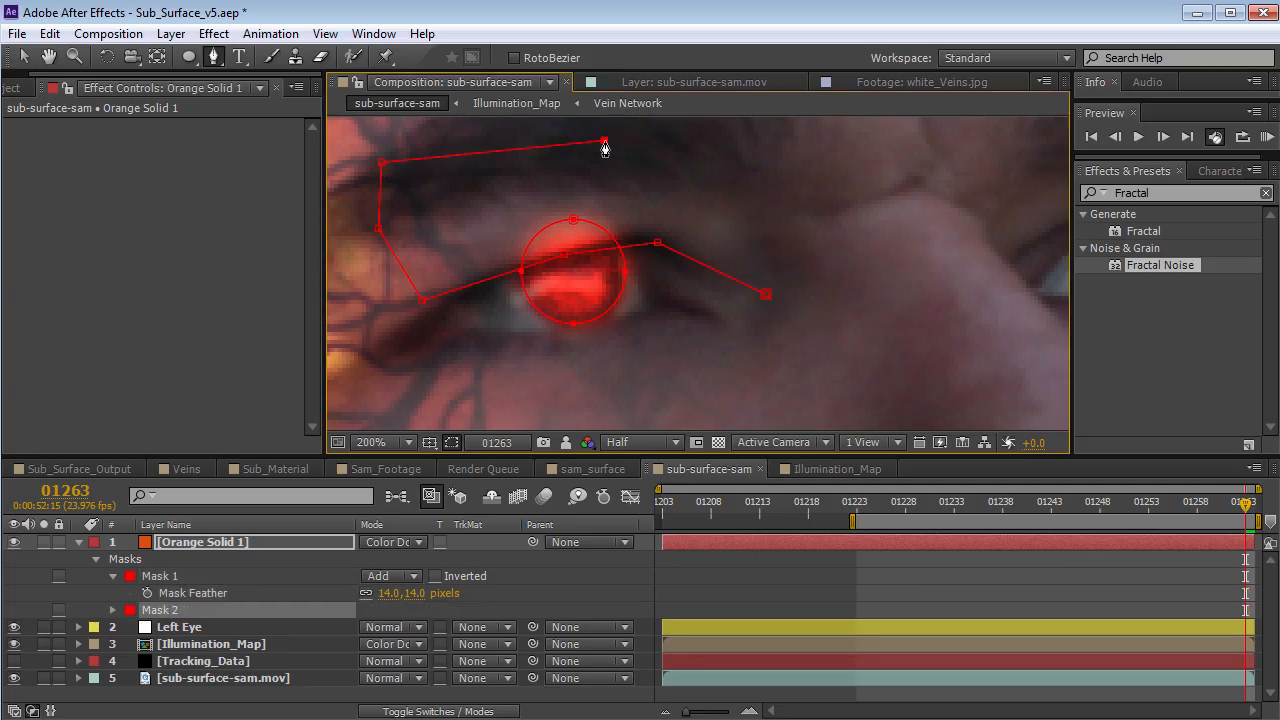
pyautogui.click(766, 296)
pyautogui.click(378, 610)
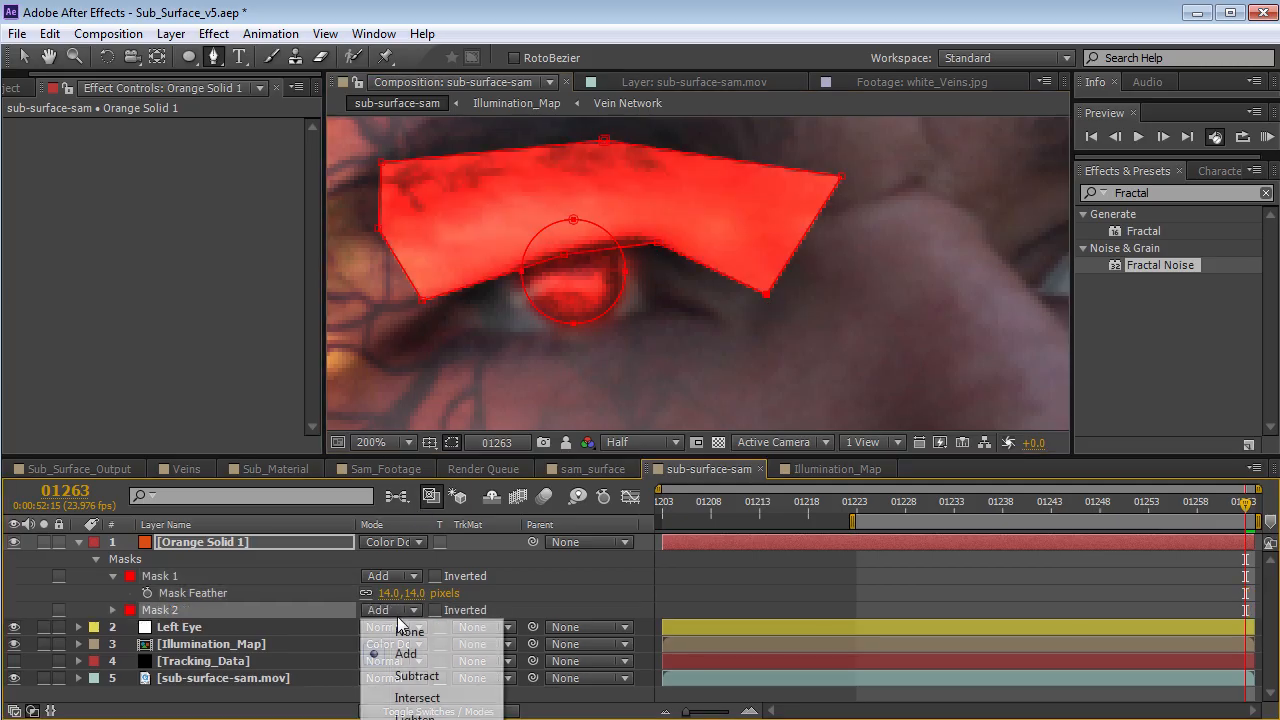
pyautogui.click(402, 674)
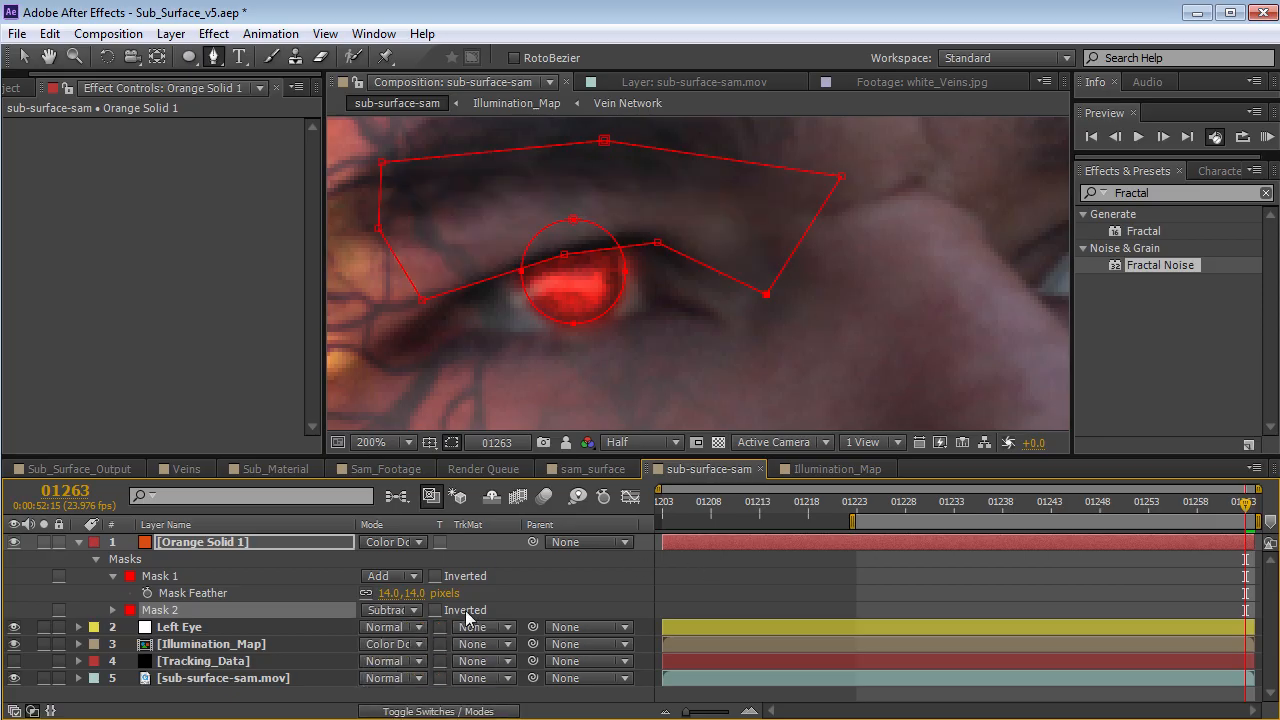
# Feather the subtracting eyelid mask by 4 pixels
pyautogui.press('f')
pyautogui.press('f')
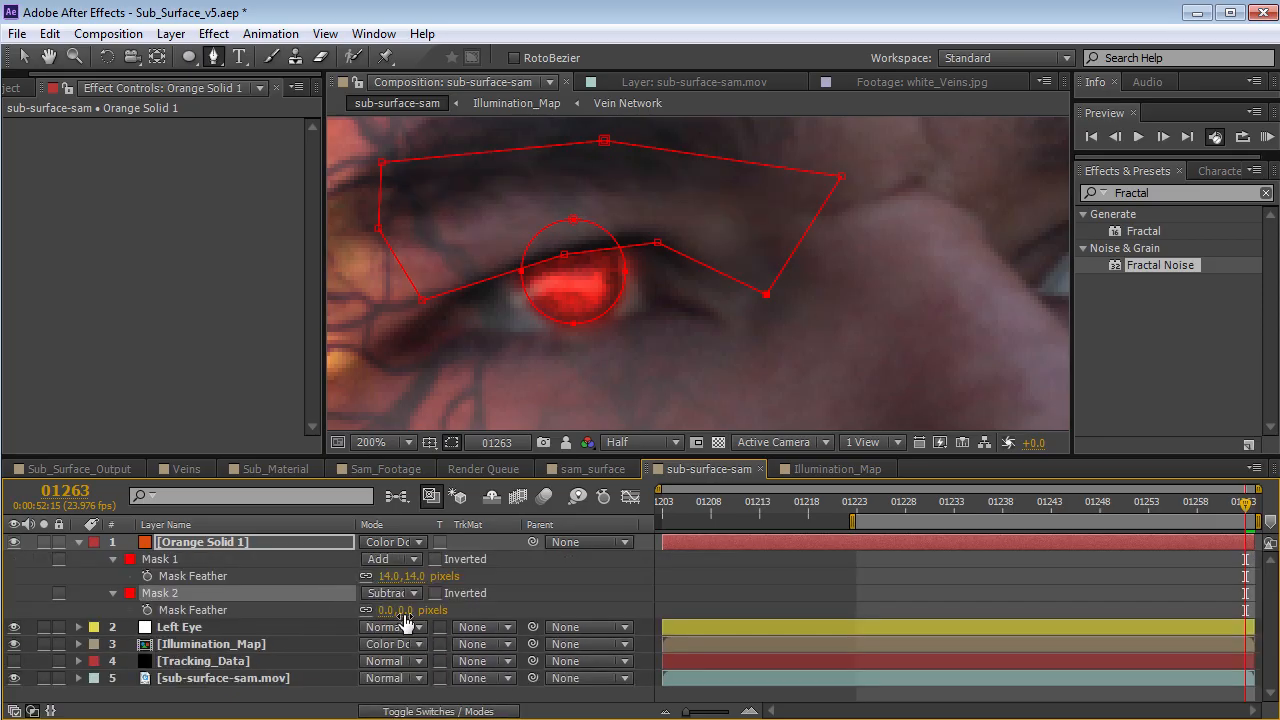
pyautogui.moveTo(404, 612); pyautogui.dragTo(415, 610)
pyautogui.click(714, 591)
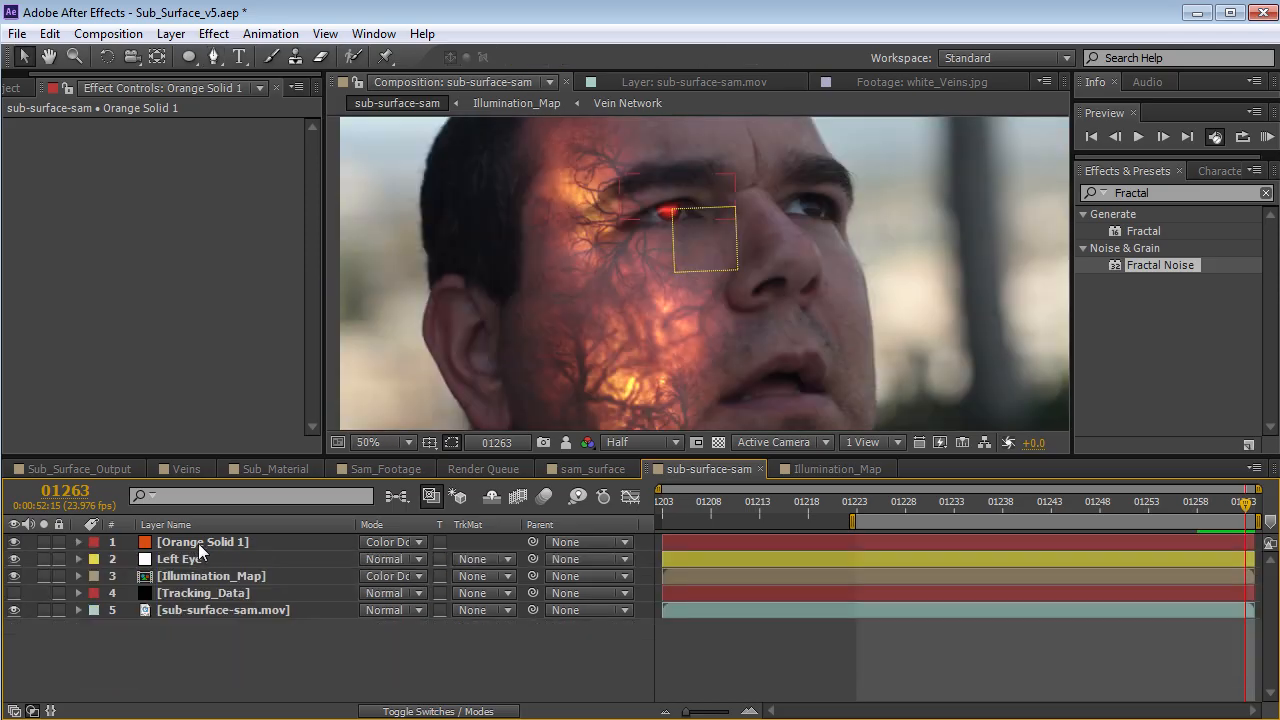
# Parent the orange solid to the Left Eye null
pyautogui.click(198, 543)
pyautogui.moveTo(533, 543); pyautogui.dragTo(182, 554)
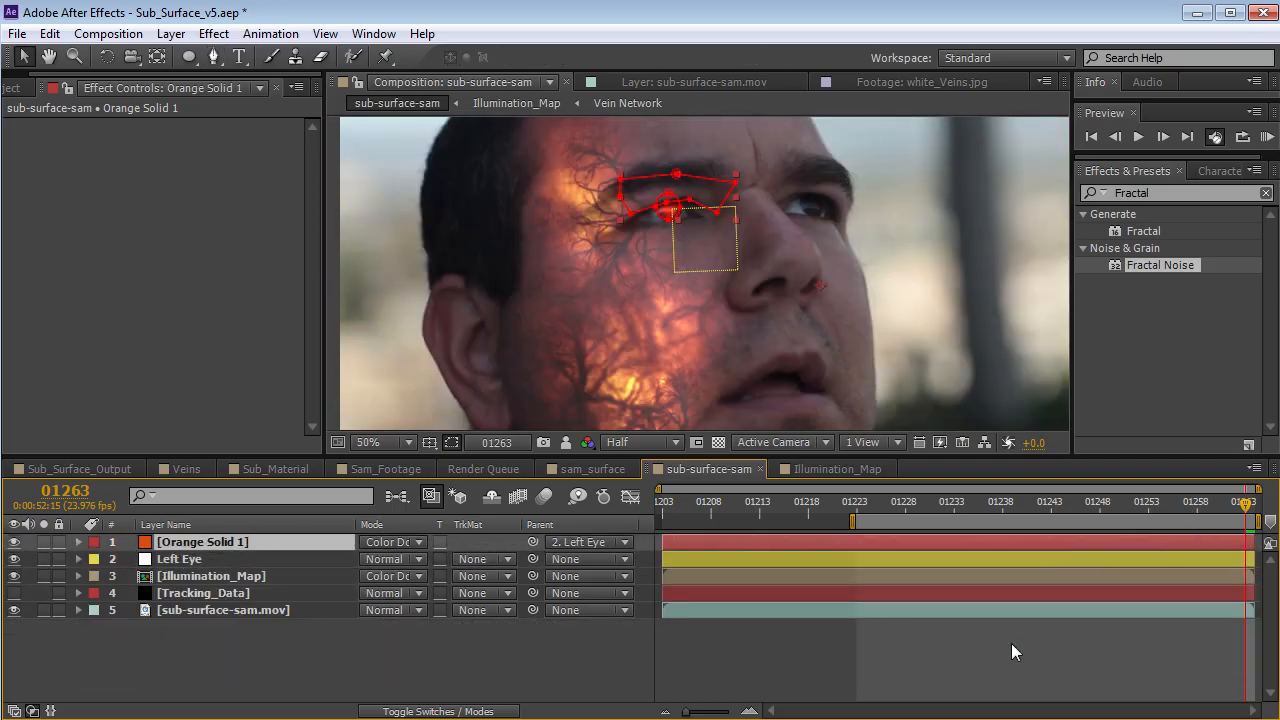
pyautogui.click(1011, 643)
# At frame 01220, reshape the top of the circular mask and the lower edge of the eyelid mask to fit the eye
pyautogui.moveTo(1245, 505); pyautogui.dragTo(1103, 515)
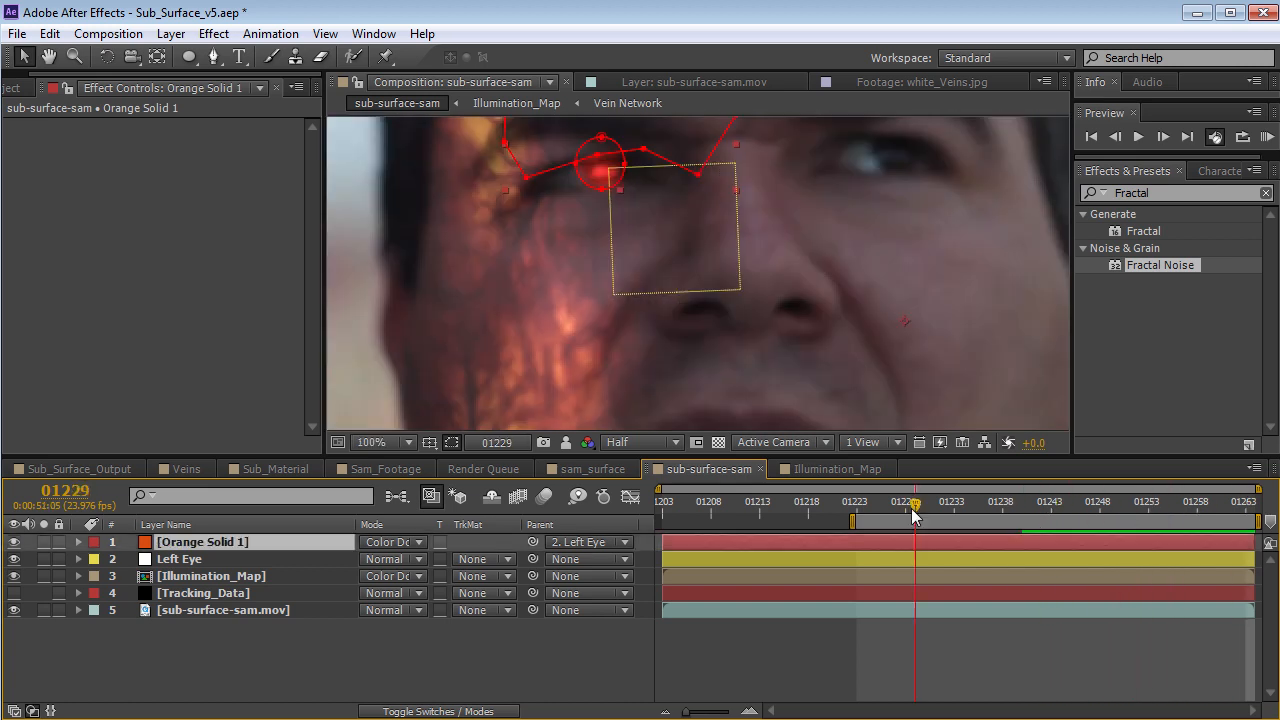
pyautogui.moveTo(908, 515); pyautogui.dragTo(827, 518)
pyautogui.moveTo(487, 205); pyautogui.dragTo(530, 225)
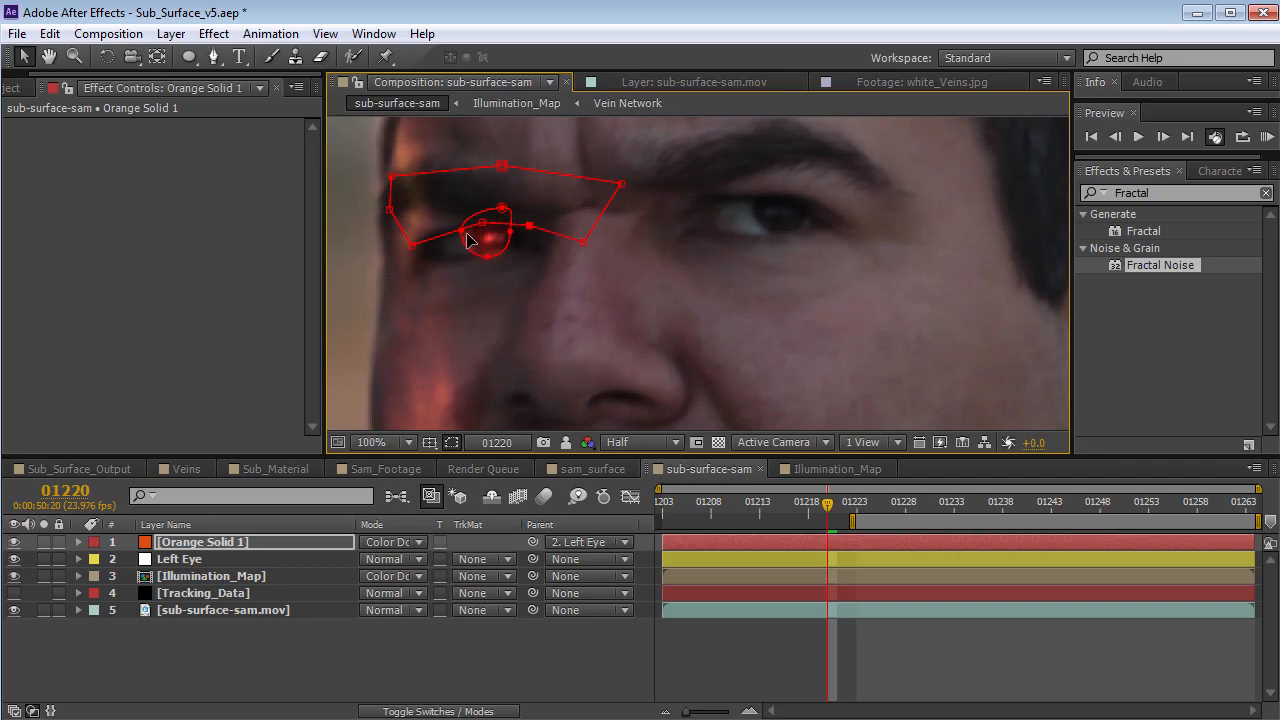
# Set Mask 1's feather to 23 pixels and its expansion to -7.5 pixels
pyautogui.press('f')
pyautogui.moveTo(409, 579); pyautogui.dragTo(417, 580)
pyautogui.press('m')
pyautogui.press('m')
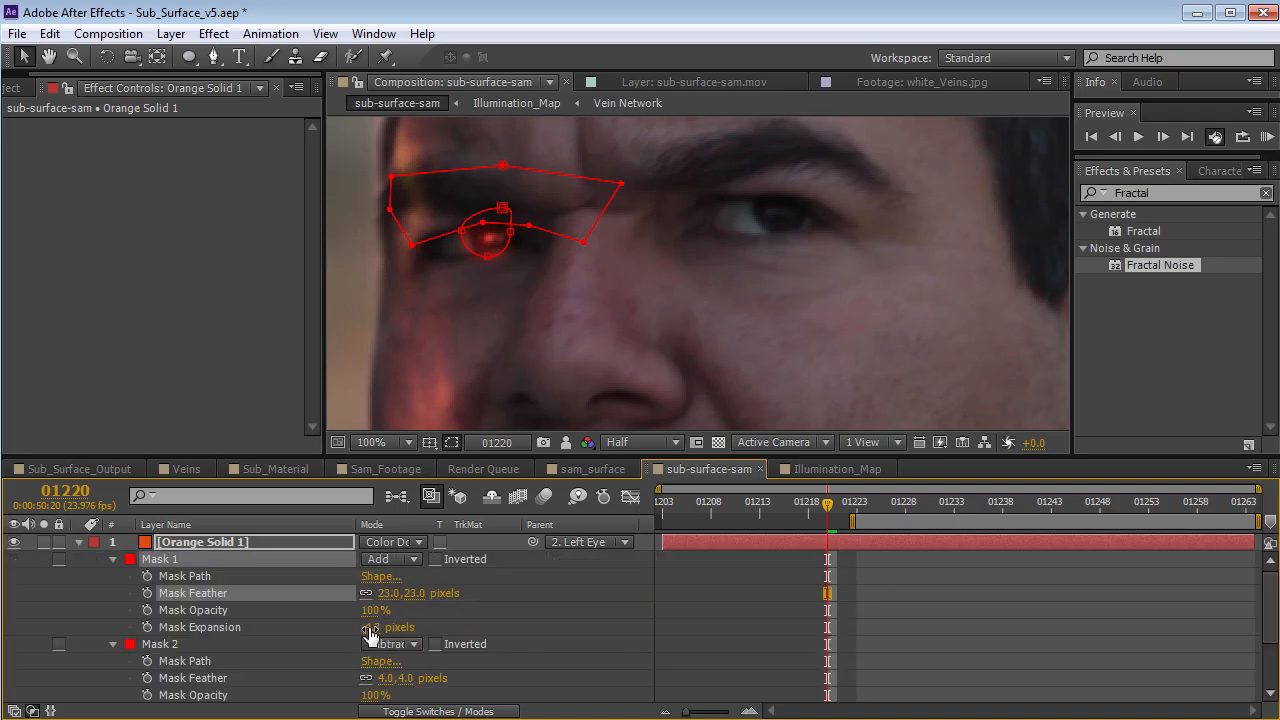
pyautogui.moveTo(368, 628); pyautogui.dragTo(363, 627)
pyautogui.click(603, 627)
# Hide the Left Eye null, select Illumination_Map, and review the eye glow in the full frame up to frame 01263
pyautogui.moveTo(885, 505); pyautogui.dragTo(1245, 540)
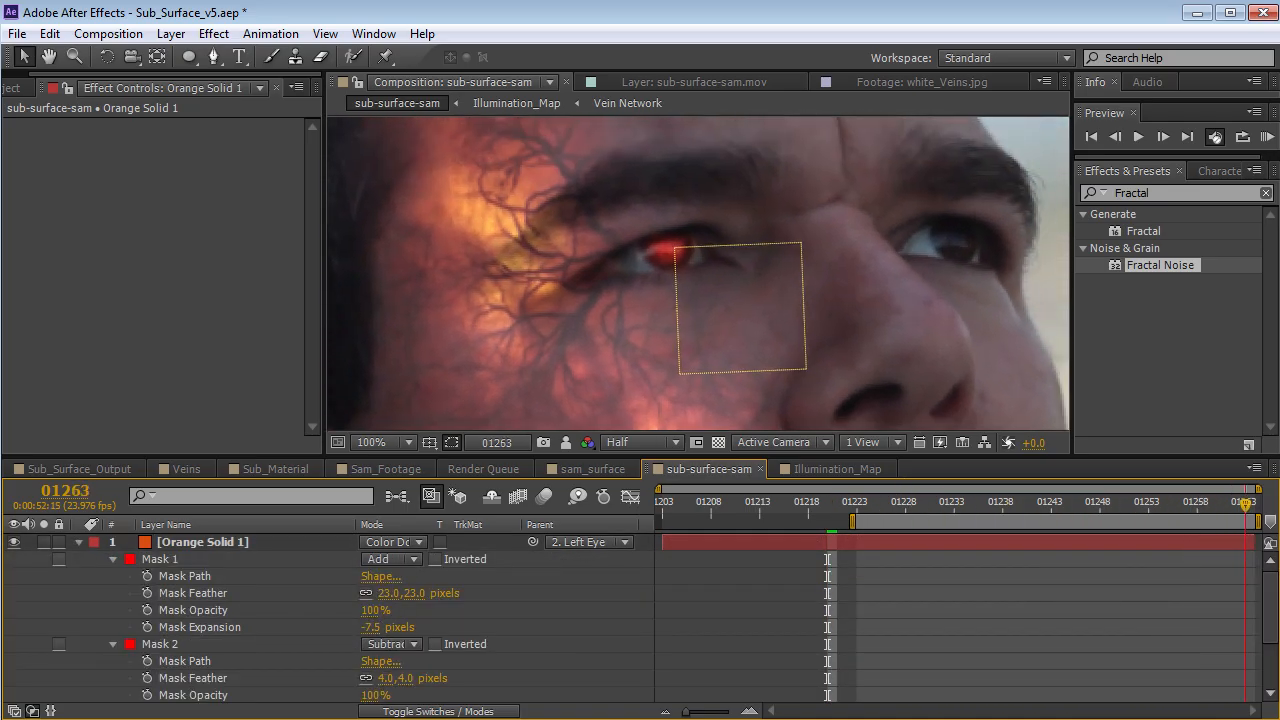
pyautogui.scroll(-2, 781, 278)
pyautogui.press('h')
pyautogui.press('v')
pyautogui.click(78, 543)
pyautogui.click(206, 545)
pyautogui.click(212, 577)
pyautogui.press(',')
pyautogui.moveTo(900, 507); pyautogui.dragTo(1268, 535)
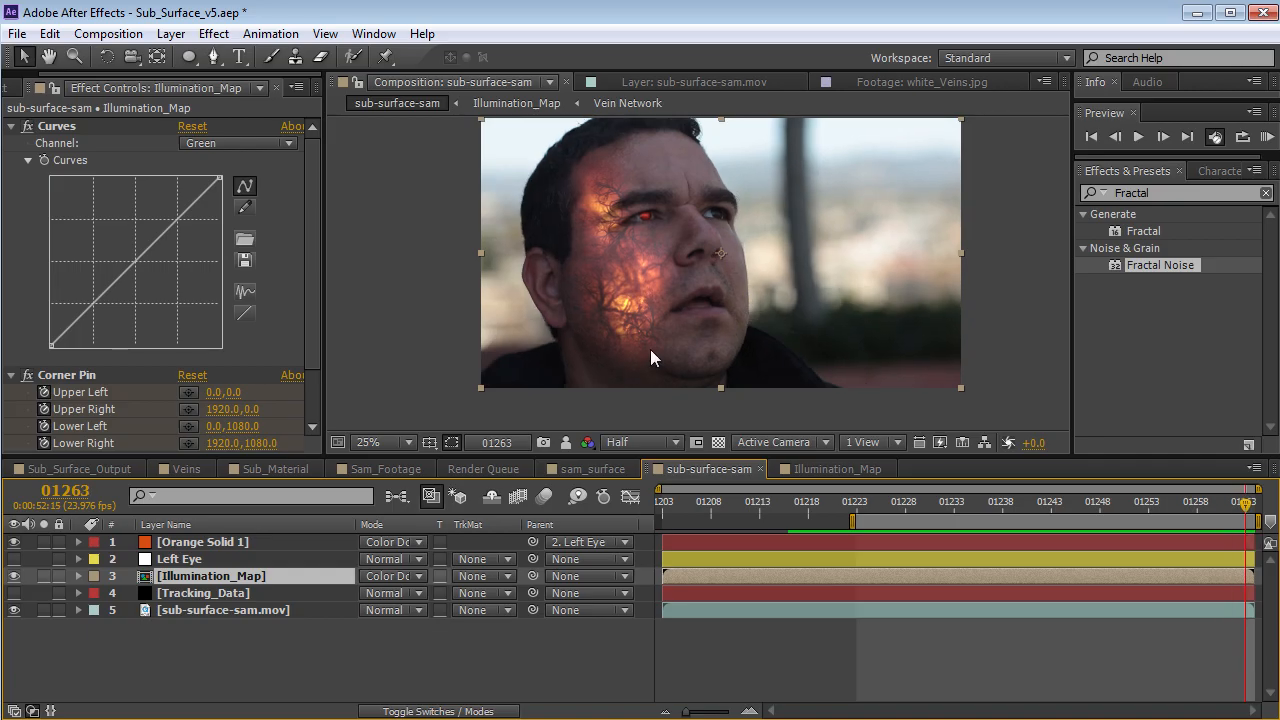
# Examine the vein and eye glow up close, comparing the Illumination_Map composition with frames earlier in the shot
pyautogui.press('.')
pyautogui.press('space')
pyautogui.moveTo(650, 349); pyautogui.dragTo(650, 292)
pyautogui.press('space')
pyautogui.moveTo(585, 184); pyautogui.dragTo(587, 272)
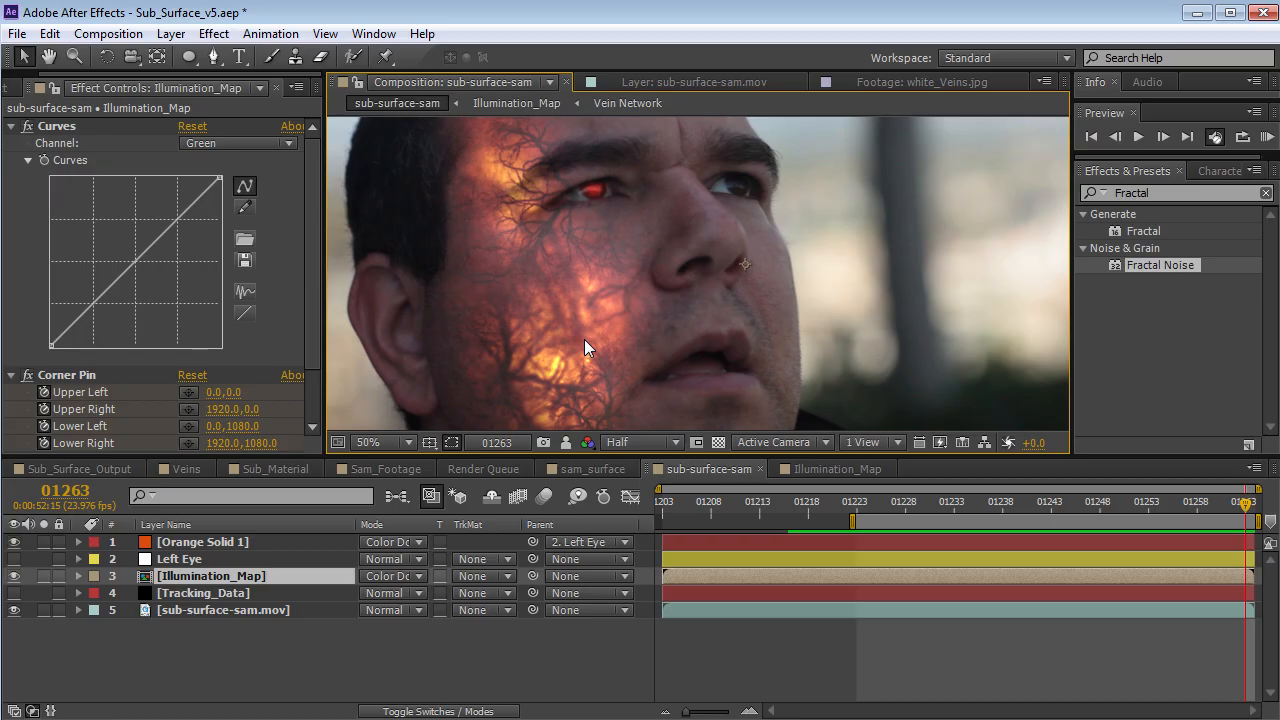
pyautogui.click(812, 467)
pyautogui.moveTo(904, 505); pyautogui.dragTo(690, 460)
pyautogui.click(700, 468)
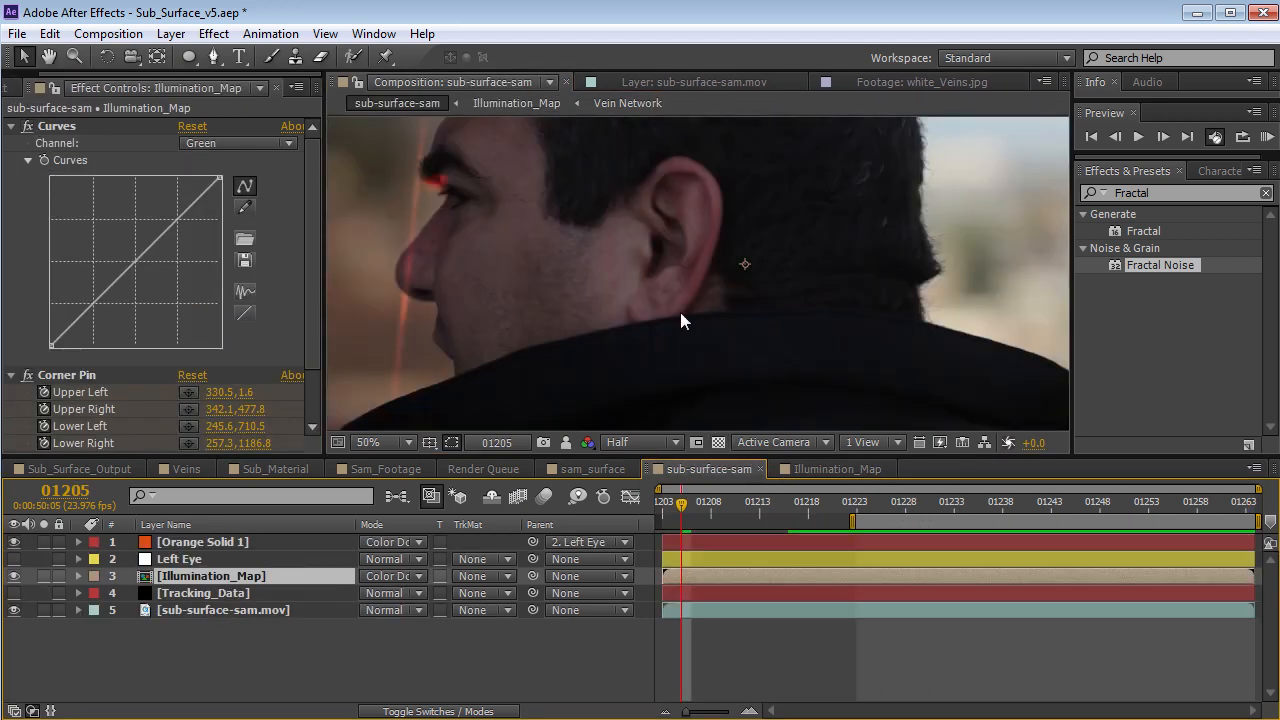
# End the sub-surface-sam work area at about frame 01227 and bring the full frame back into view
pyautogui.moveTo(897, 507)
pyautogui.mouseDown()
pyautogui.moveTo(914, 506)
pyautogui.moveTo(886, 512)
pyautogui.mouseUp()
pyautogui.press('n')
pyautogui.scroll(-2, 634, 308)
pyautogui.moveTo(646, 291); pyautogui.dragTo(605, 292)
# In Illumination_Map at frame 01246, start keyframing the Noise layer's Position and Mask Path, and show both animated properties
pyautogui.moveTo(888, 508); pyautogui.dragTo(1086, 546)
pyautogui.press('v')
pyautogui.doubleClick(193, 573)
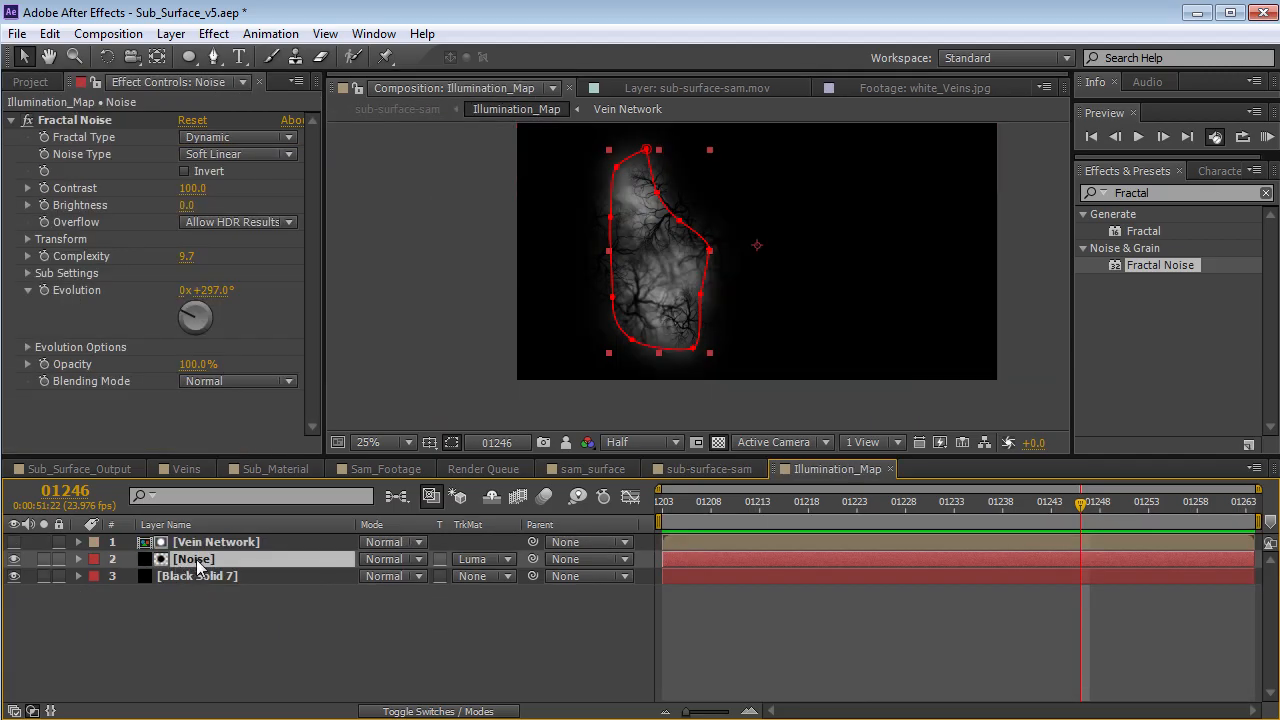
pyautogui.press('p')
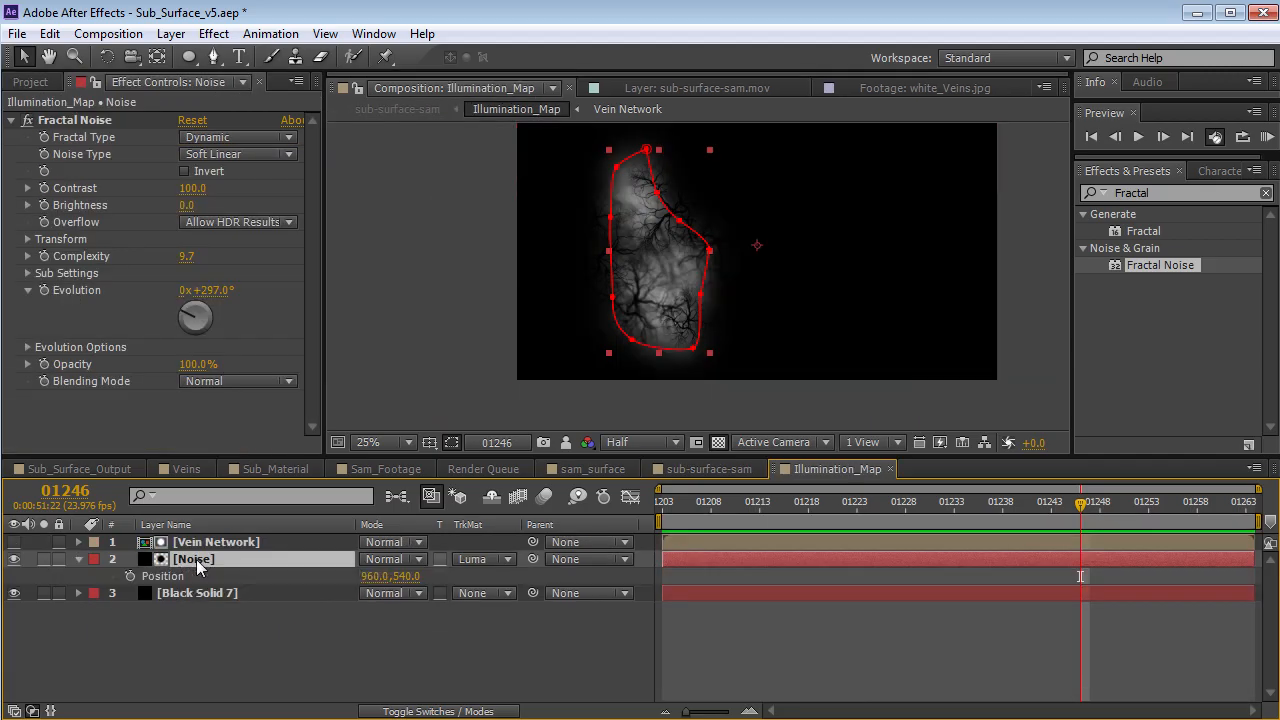
pyautogui.click(129, 576)
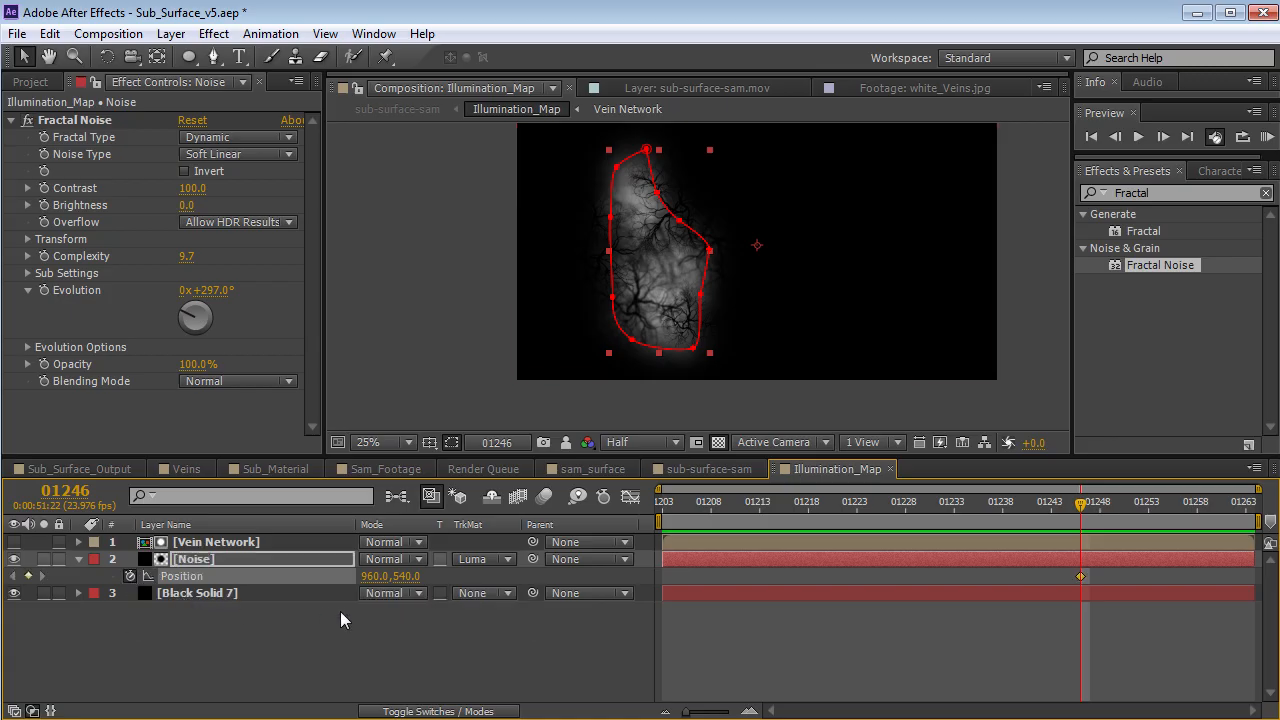
pyautogui.press('m')
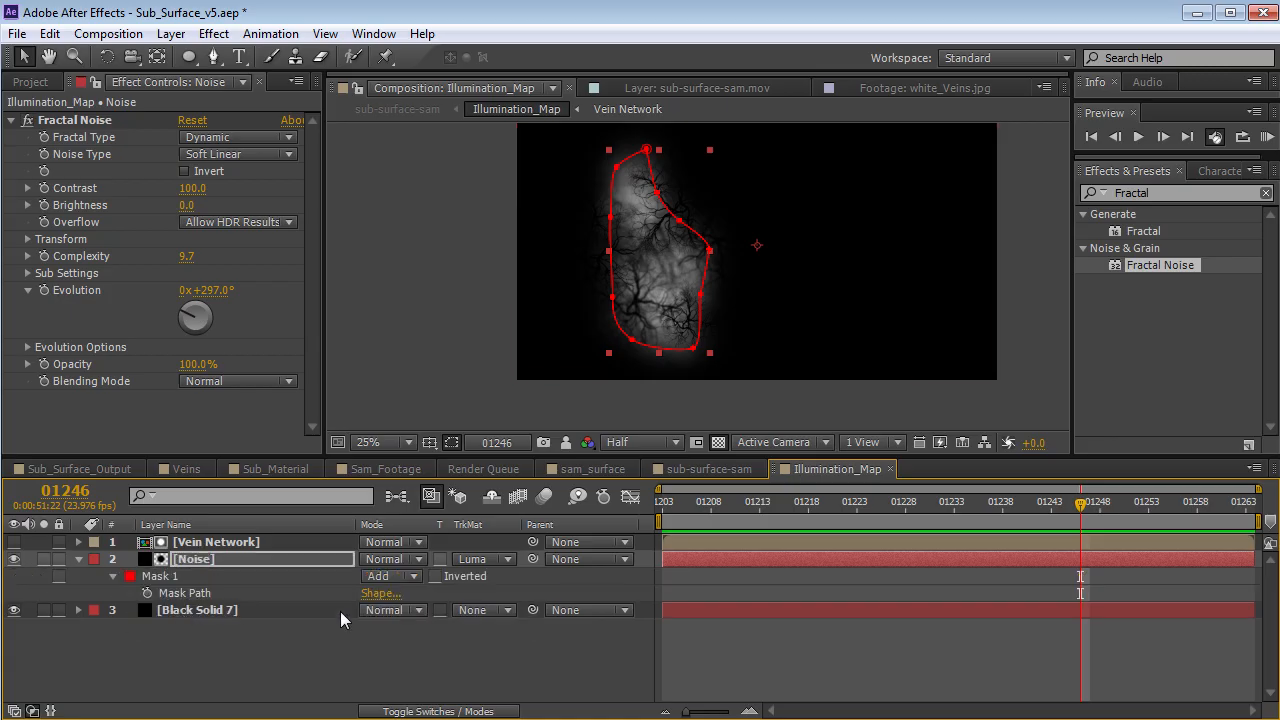
pyautogui.click(147, 594)
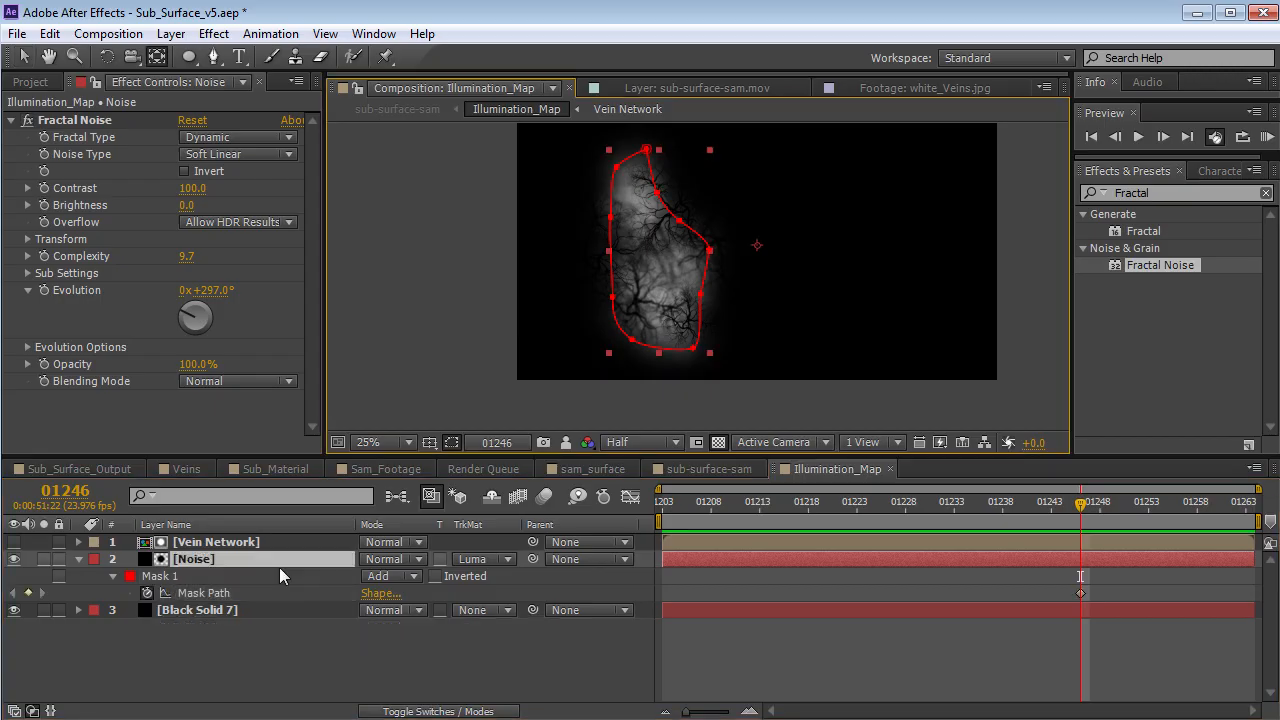
pyautogui.press('m')
pyautogui.press('Home')
pyautogui.press('u')
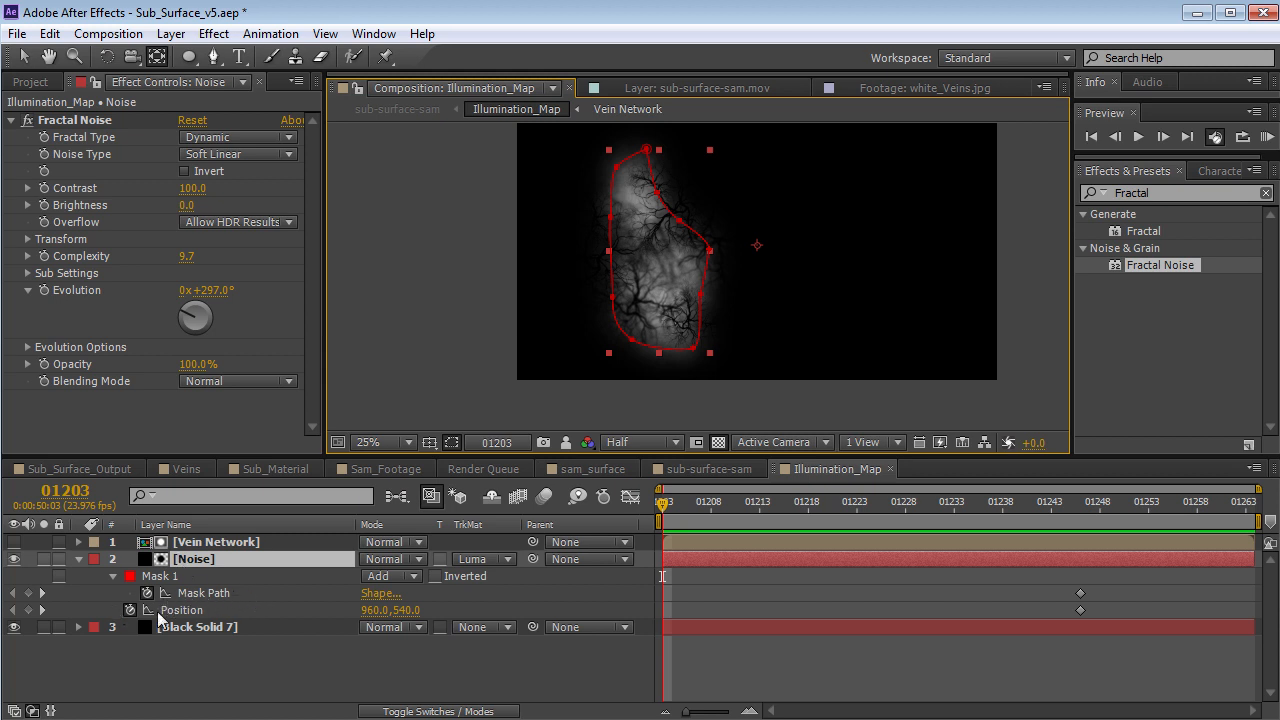
# Find frame 01219 in sub-surface-sam, return to Illumination_Map at that frame, and activate the Pan Behind tool
pyautogui.click(704, 468)
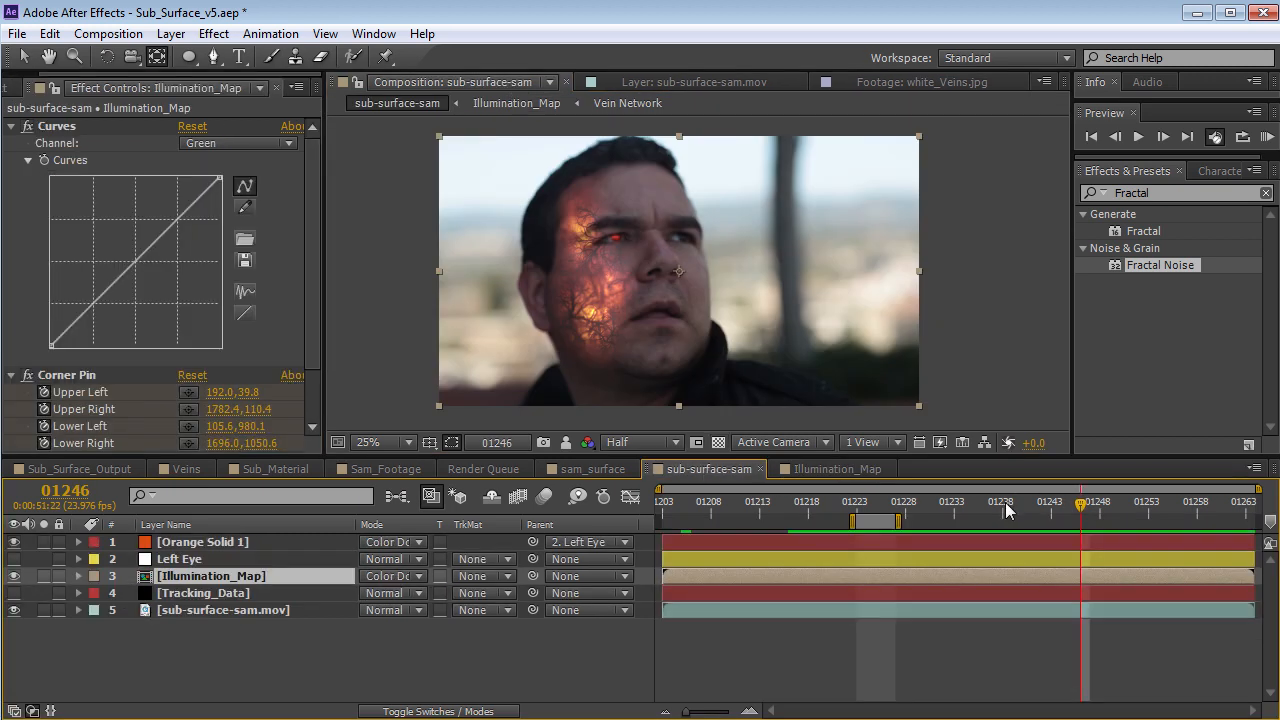
pyautogui.moveTo(1076, 510); pyautogui.dragTo(810, 530)
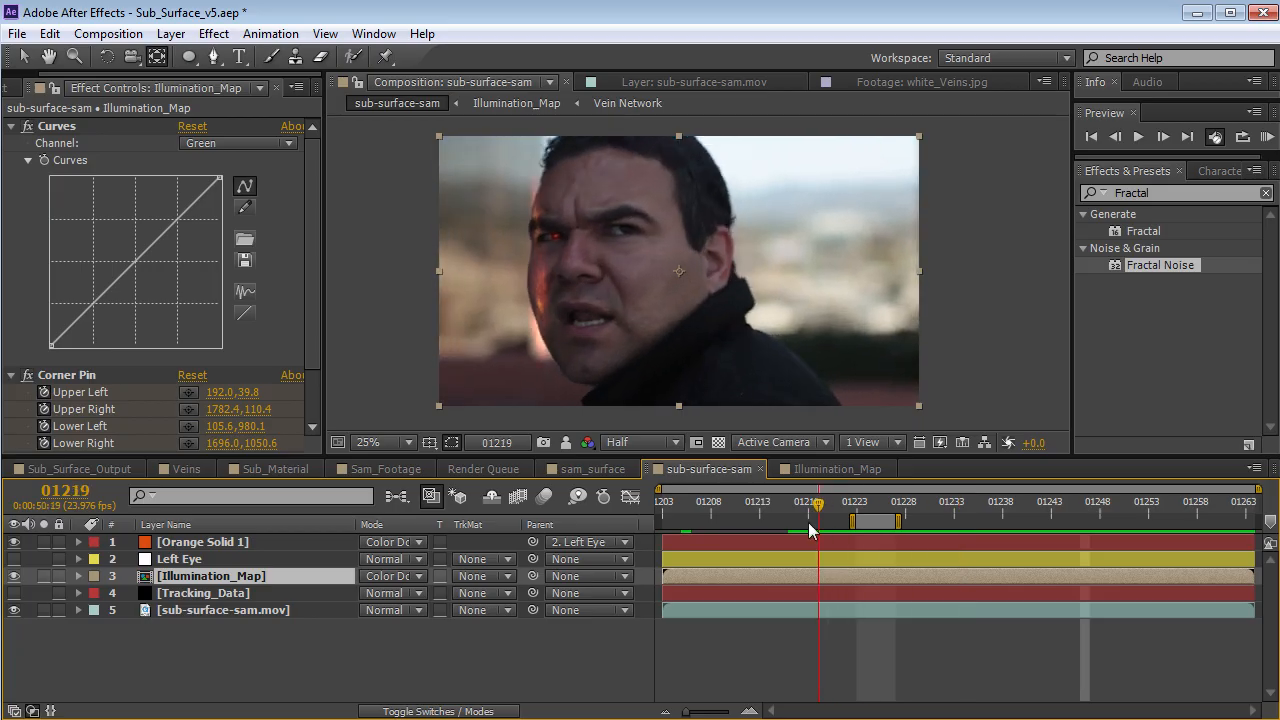
pyautogui.click(815, 469)
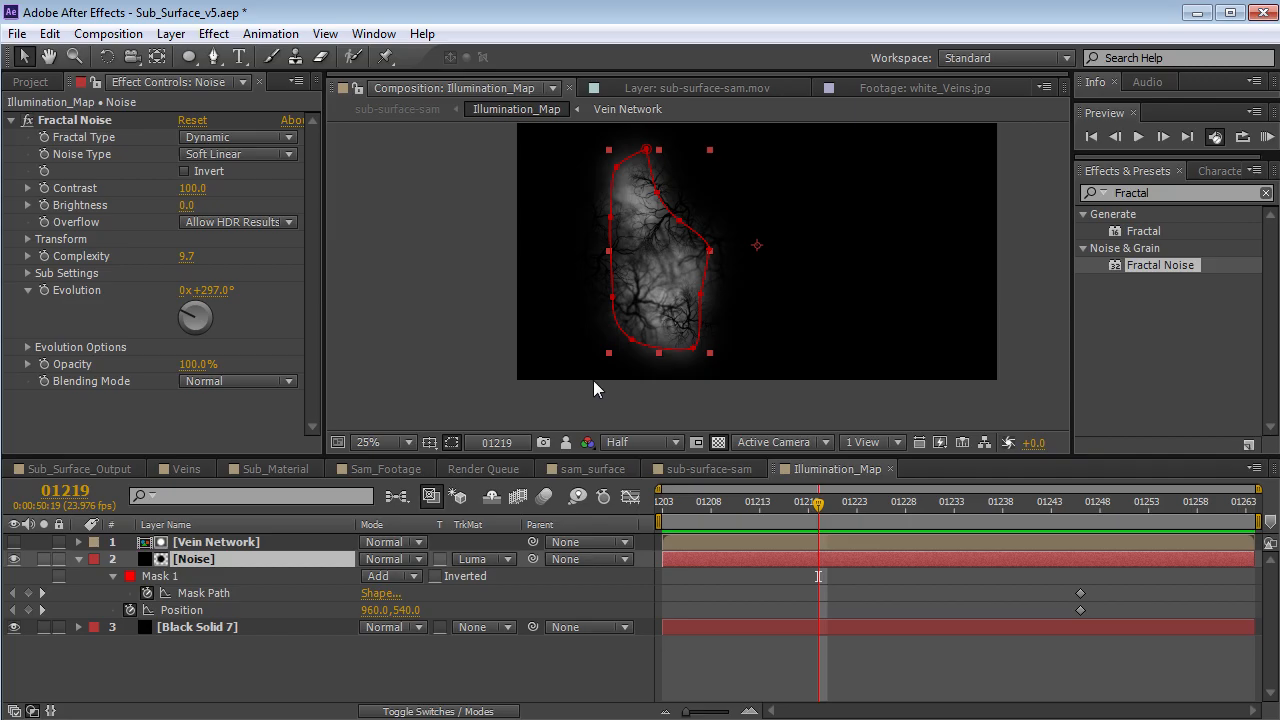
pyautogui.click(157, 58)
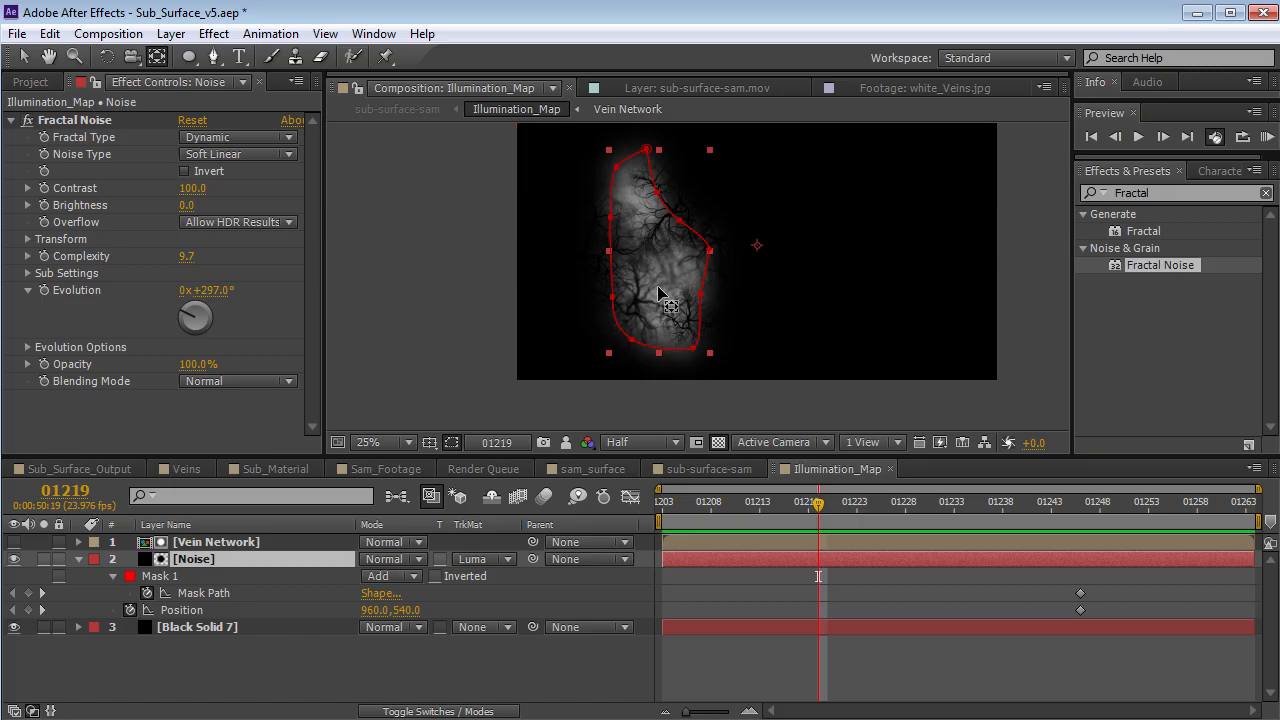
pyautogui.moveTo(668, 303)
pyautogui.mouseDown()
pyautogui.moveTo(655, 303)
pyautogui.moveTo(677, 300)
pyautogui.moveTo(669, 320)
pyautogui.mouseUp()
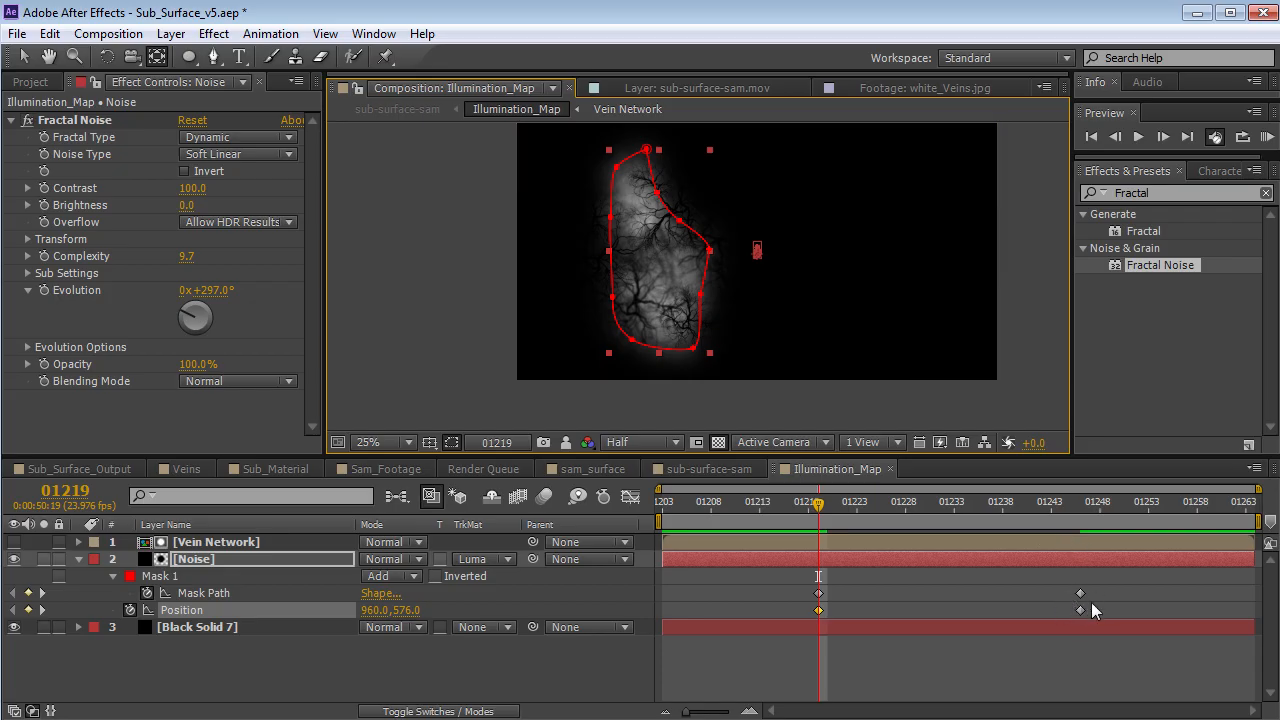
pyautogui.moveTo(1041, 600); pyautogui.dragTo(802, 620)
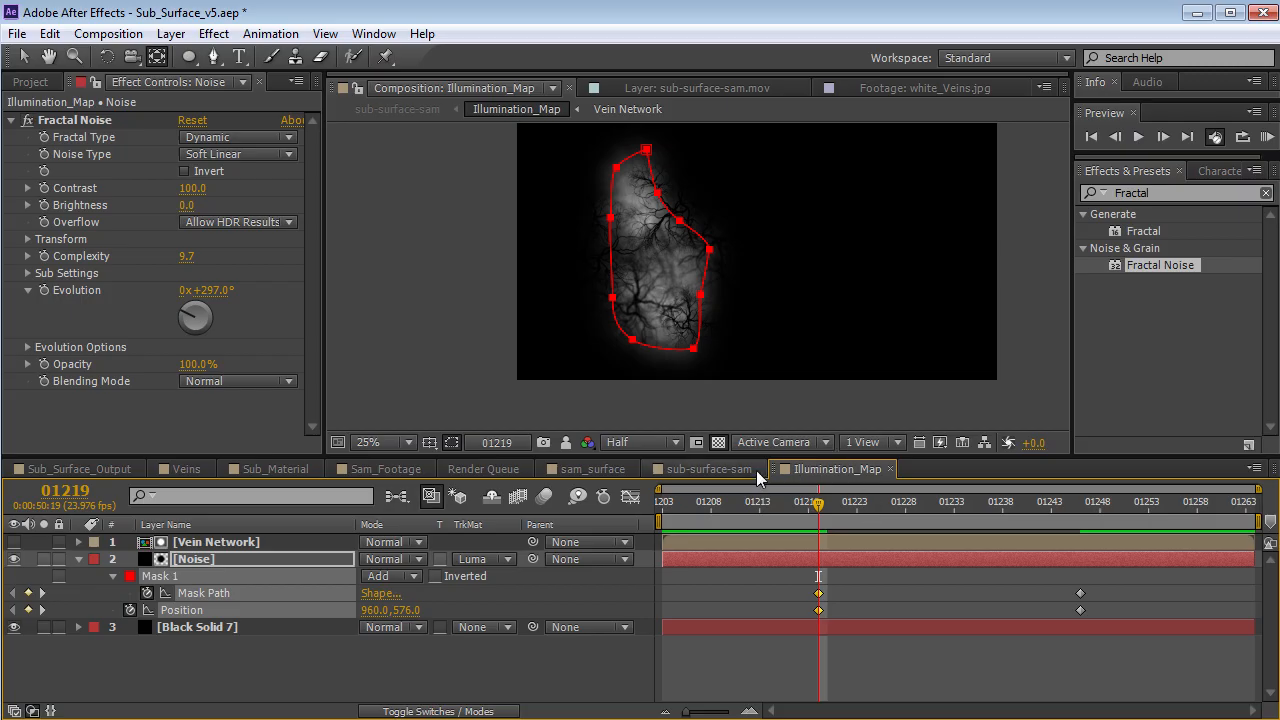
pyautogui.press('Delete')
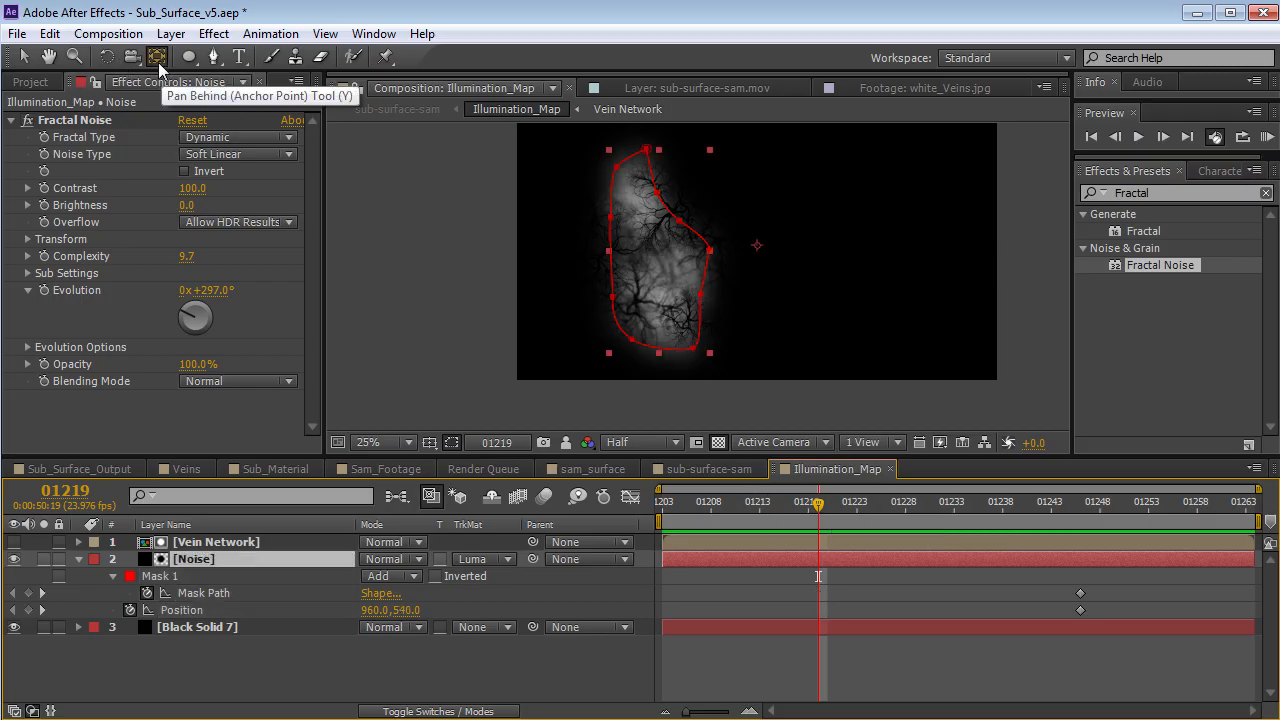
pyautogui.moveTo(668, 297); pyautogui.dragTo(722, 303)
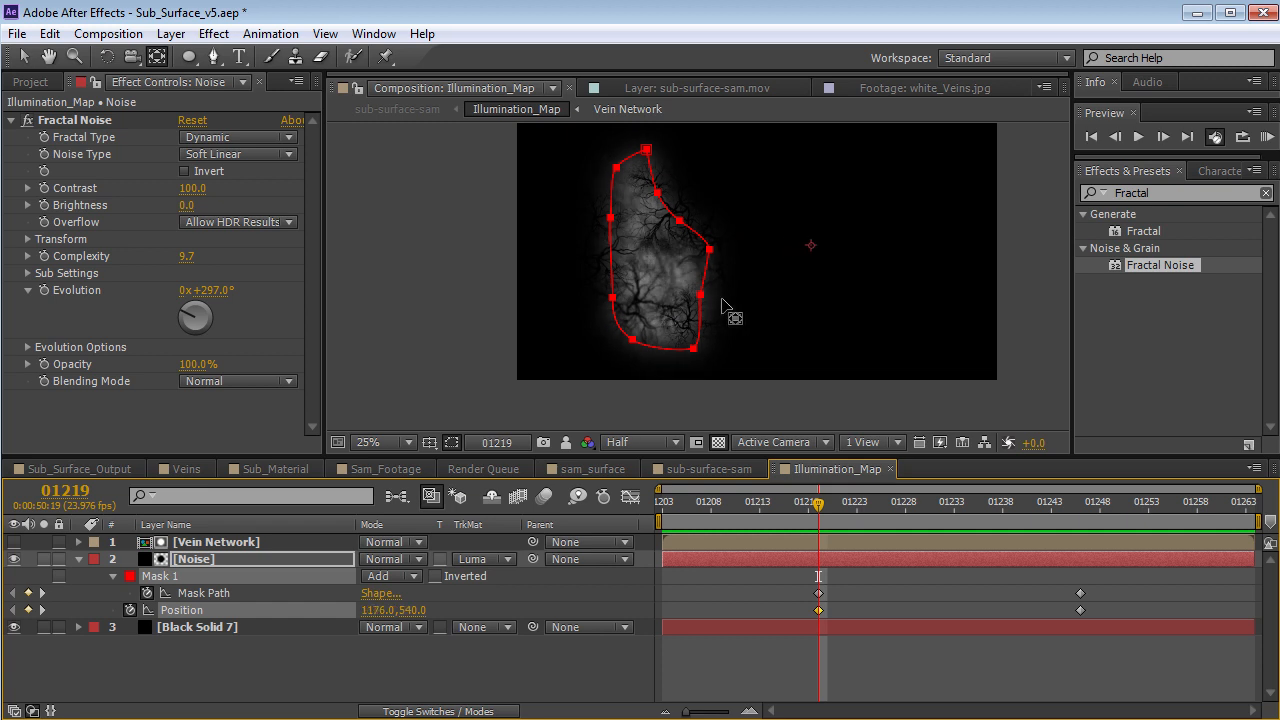
pyautogui.hotkey('ctrl', 'z')
# Slide the noise behind its fixed mask to position 1248, 540 at frame 01219, and to the left at frame 01263
pyautogui.moveTo(633, 302); pyautogui.dragTo(713, 285)
pyautogui.hotkey('ctrl', 'z')
pyautogui.moveTo(818, 503); pyautogui.dragTo(1250, 532)
pyautogui.moveTo(670, 283); pyautogui.dragTo(660, 283)
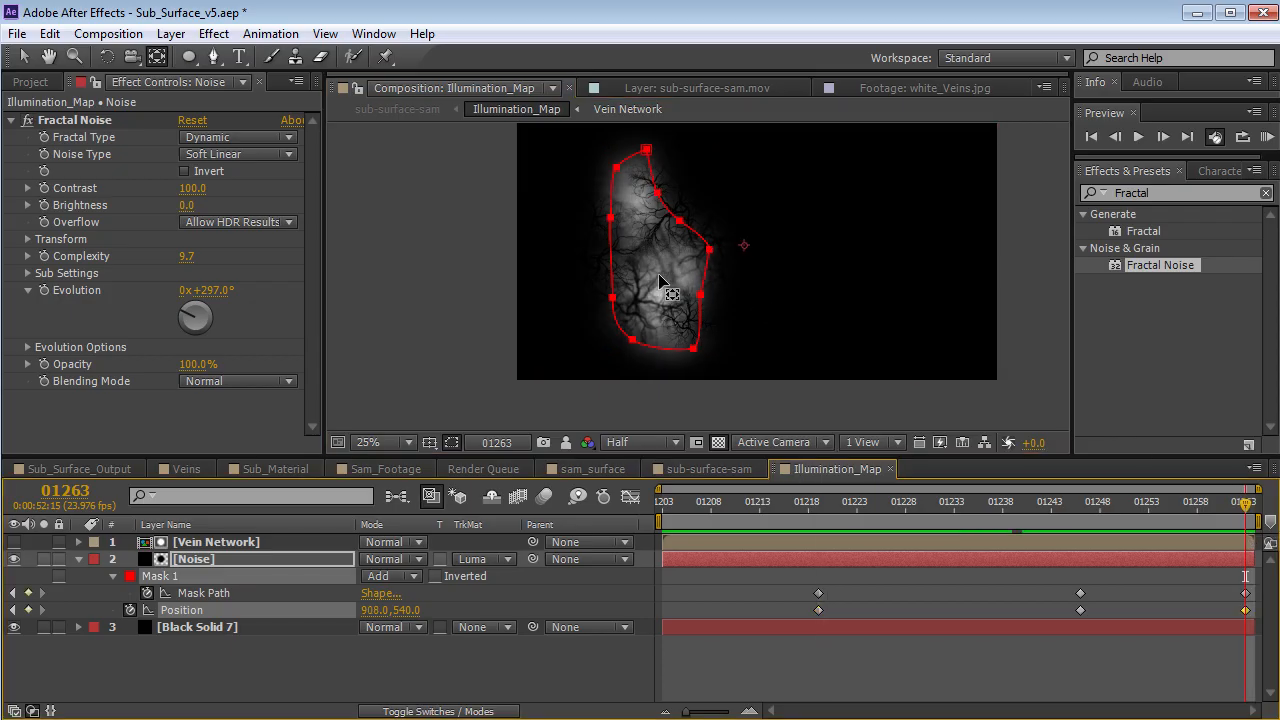
# Set the sub-surface-sam work area from about frame 01227 to the end, and preview the shifting noise on the face
pyautogui.moveTo(876, 520); pyautogui.dragTo(1248, 530)
pyautogui.press('F2')
pyautogui.moveTo(937, 518); pyautogui.dragTo(978, 510)
pyautogui.click(704, 468)
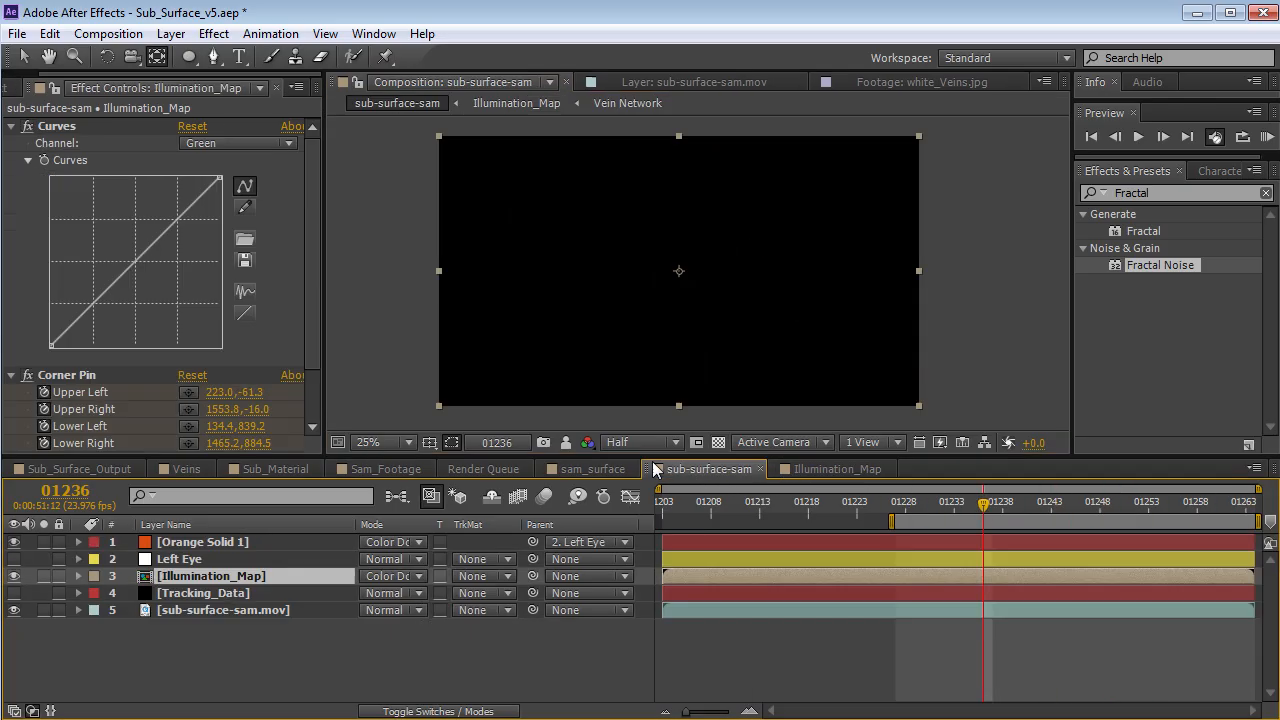
pyautogui.click(869, 665)
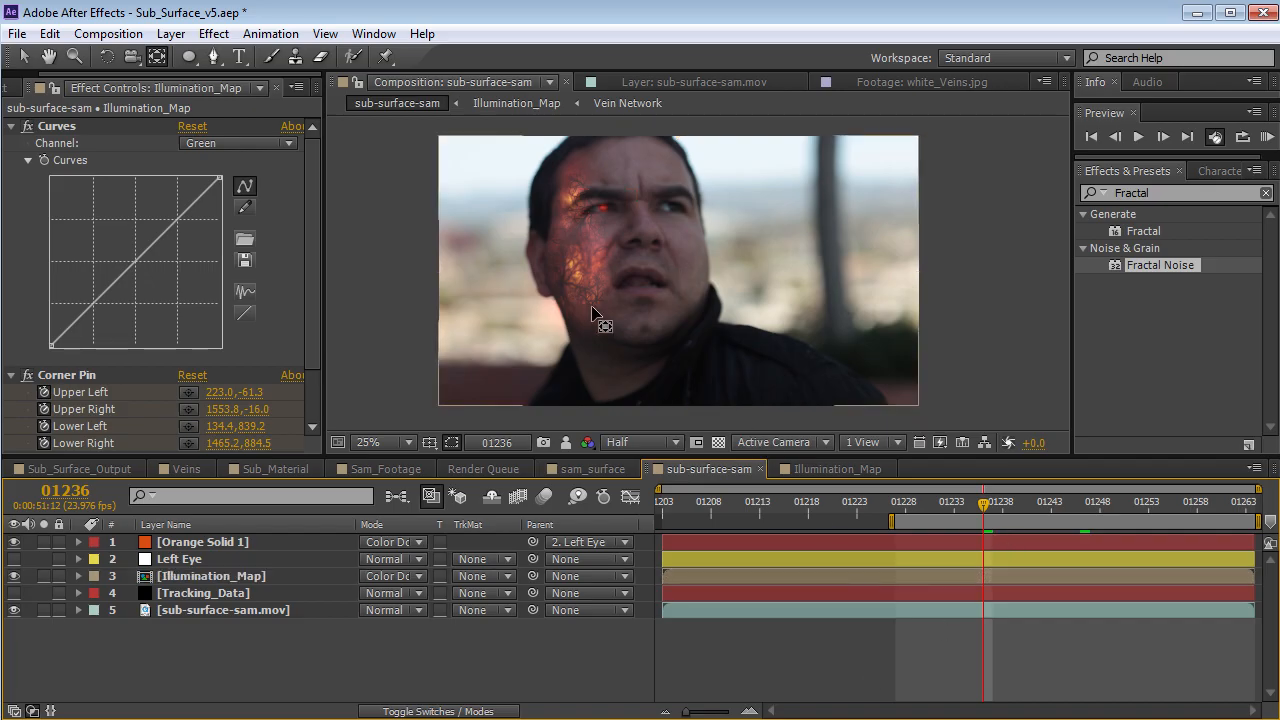
pyautogui.press('v')
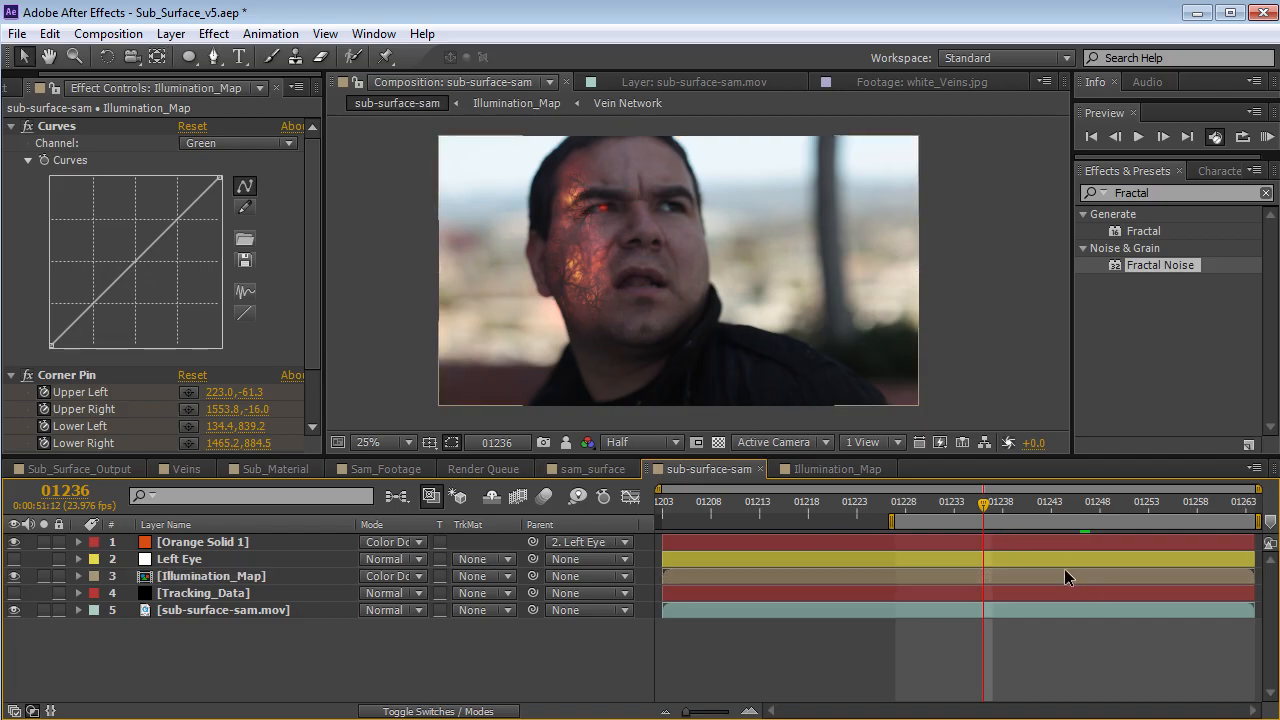
pyautogui.press('KP_0')
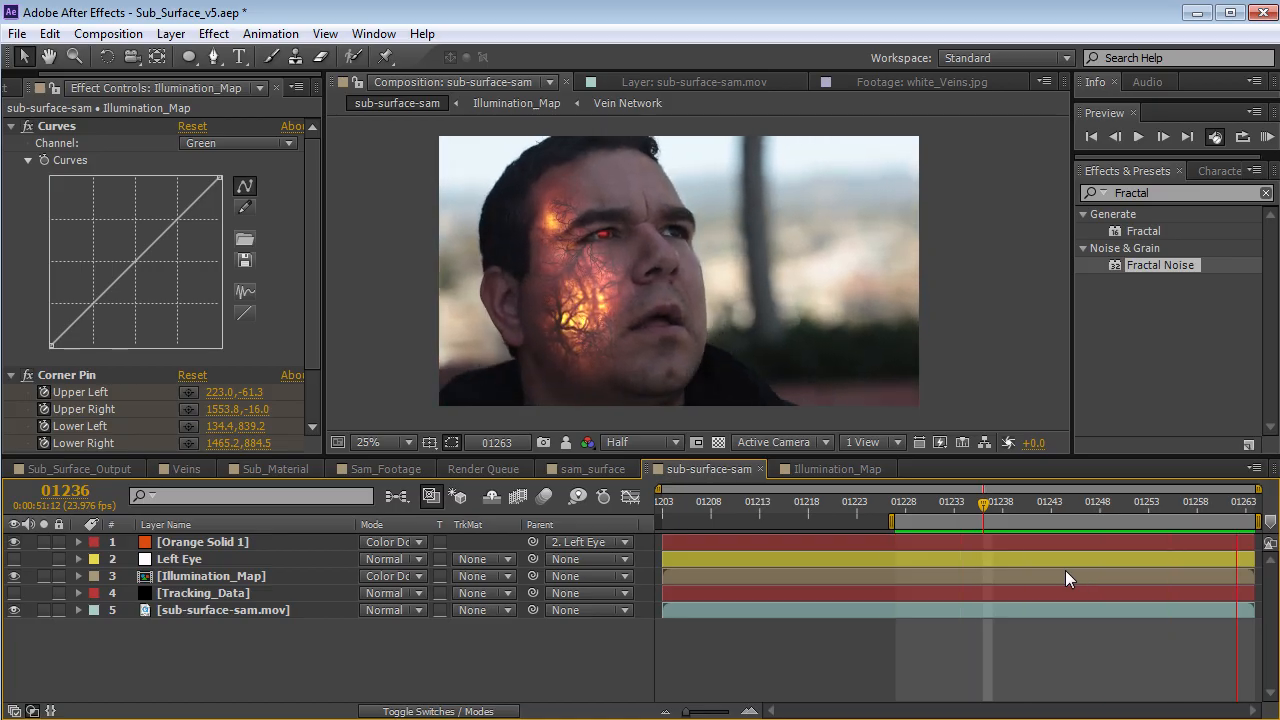
pyautogui.scroll(2, 538, 320)
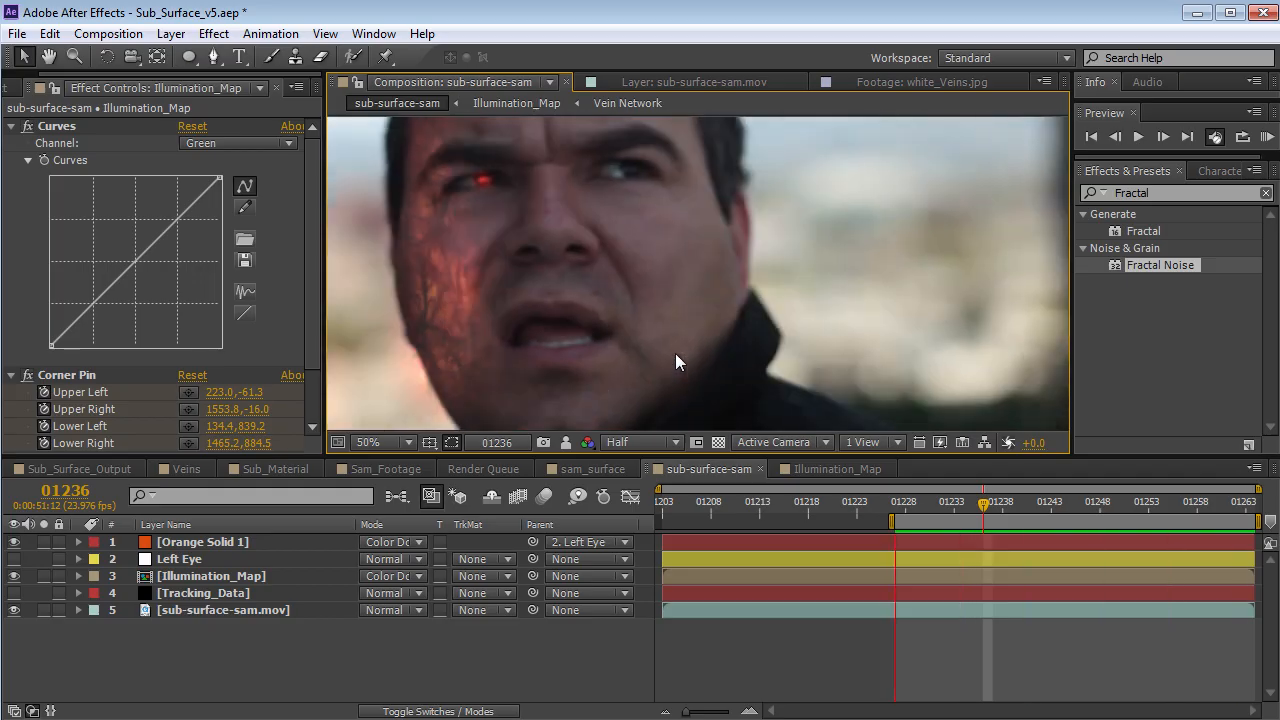
# Shorten the Noise layer's motion path to 1152, 540 at frame 01219 and 874, 540 at frame 01263, and preview sub-surface-sam
pyautogui.click(798, 467)
pyautogui.moveTo(945, 508); pyautogui.dragTo(816, 513)
pyautogui.click(857, 559)
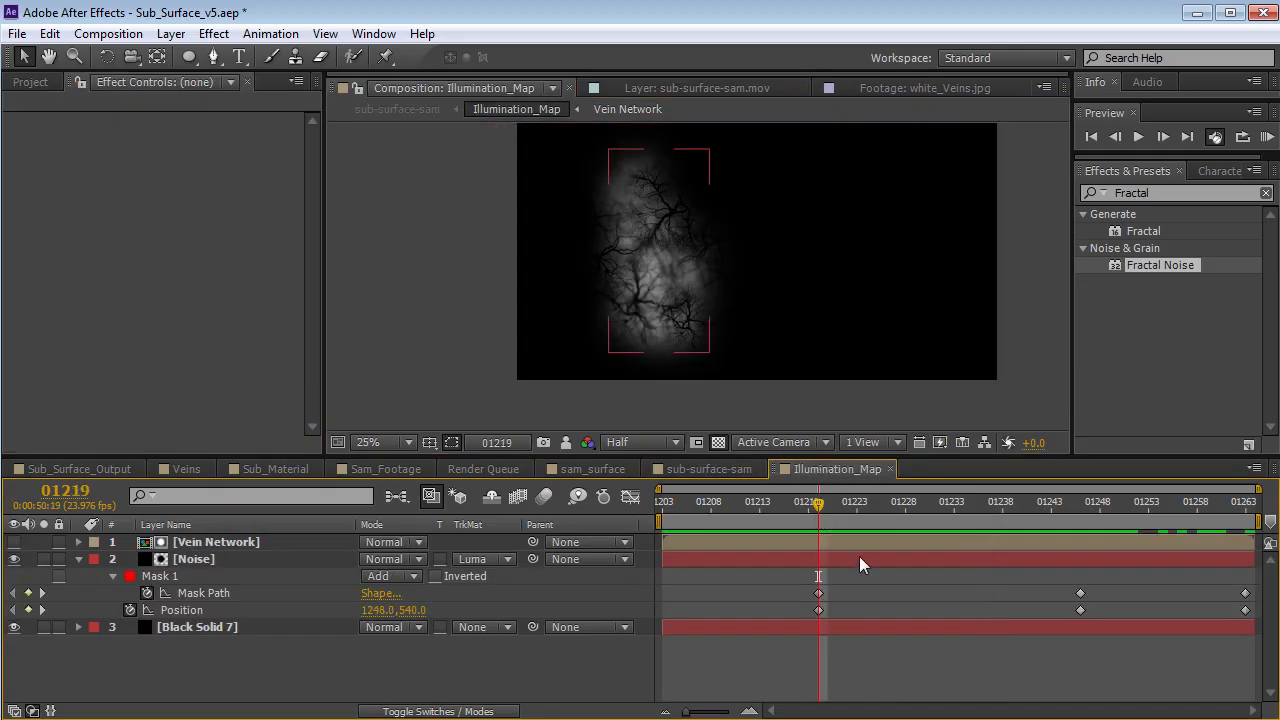
pyautogui.press('.')
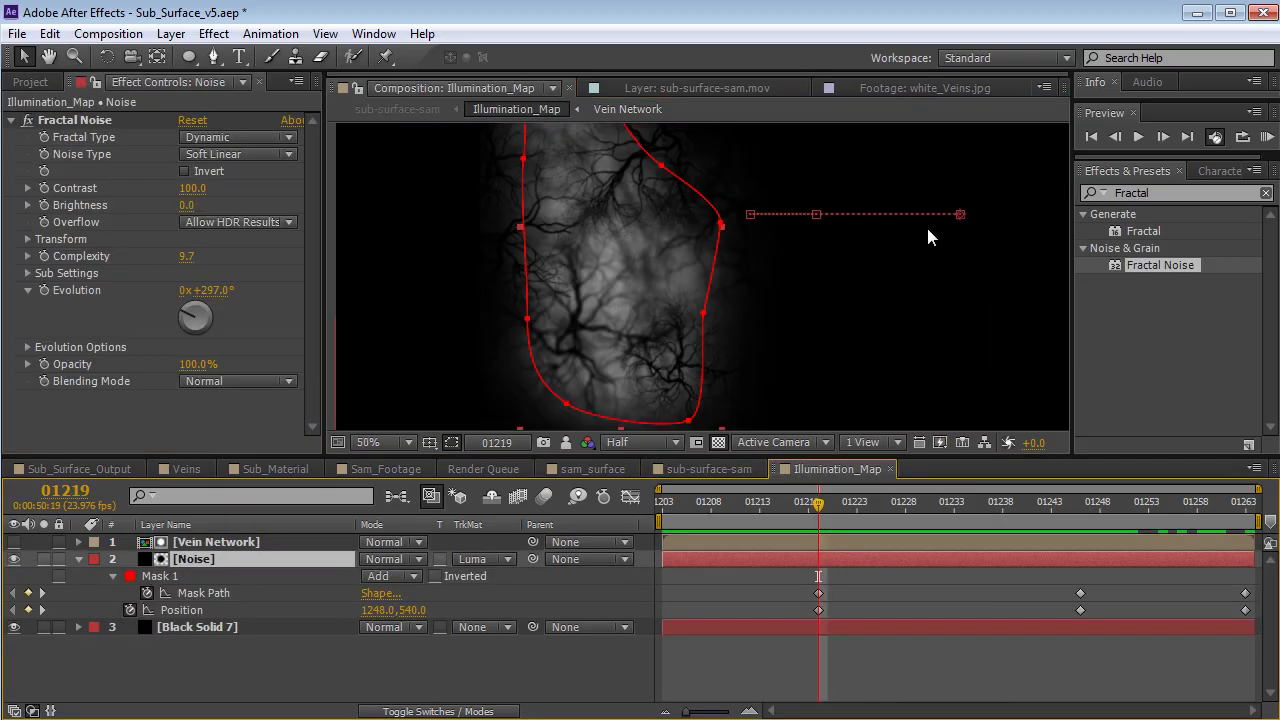
pyautogui.moveTo(960, 218); pyautogui.dragTo(912, 214)
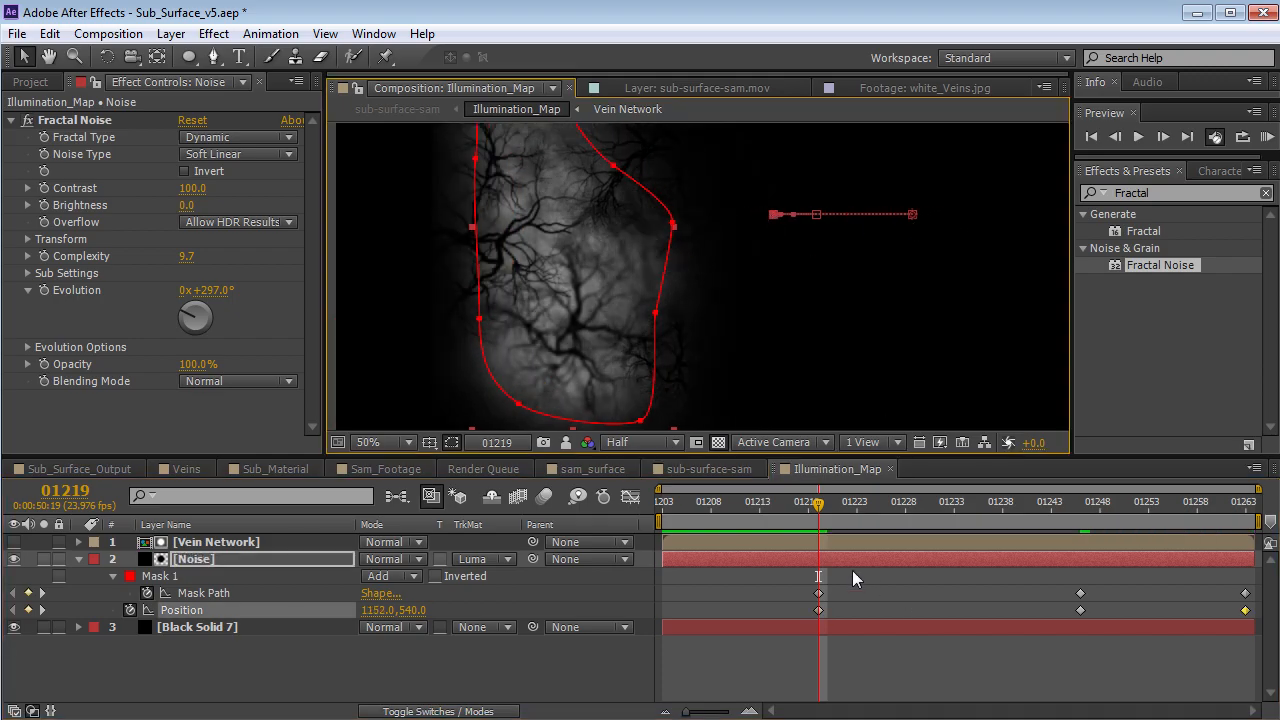
pyautogui.click(705, 470)
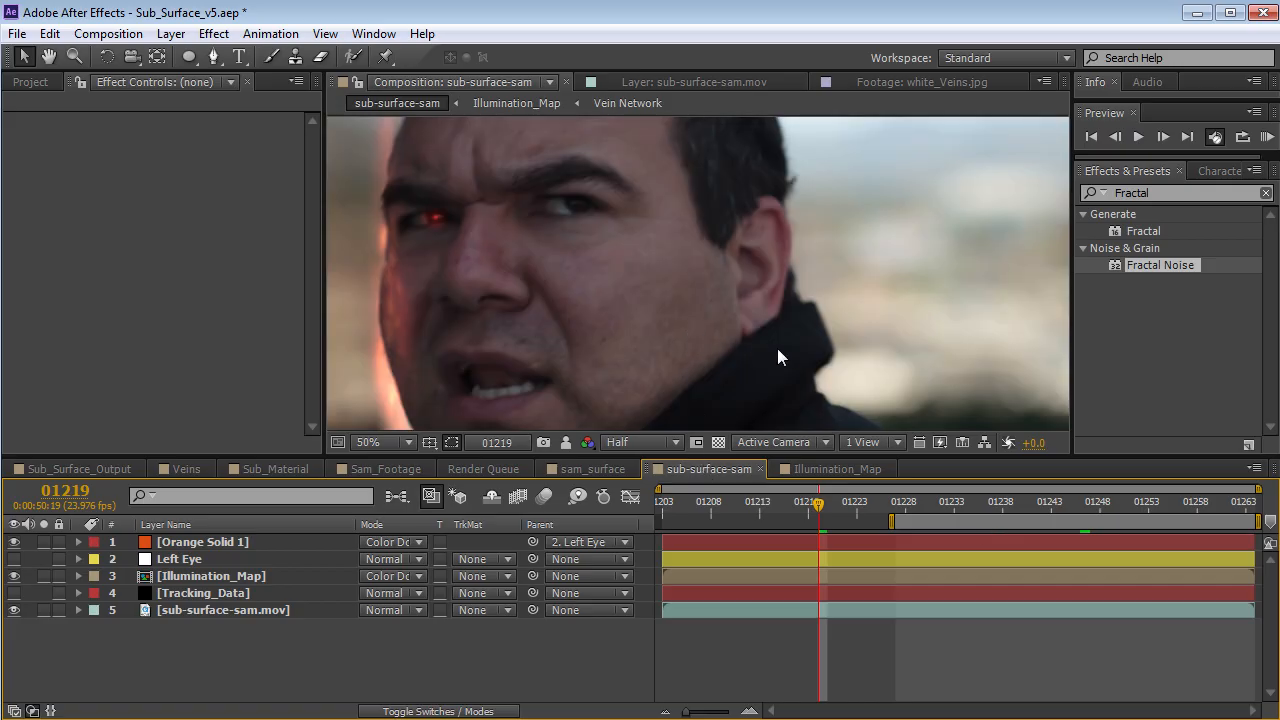
pyautogui.press('KP_0')
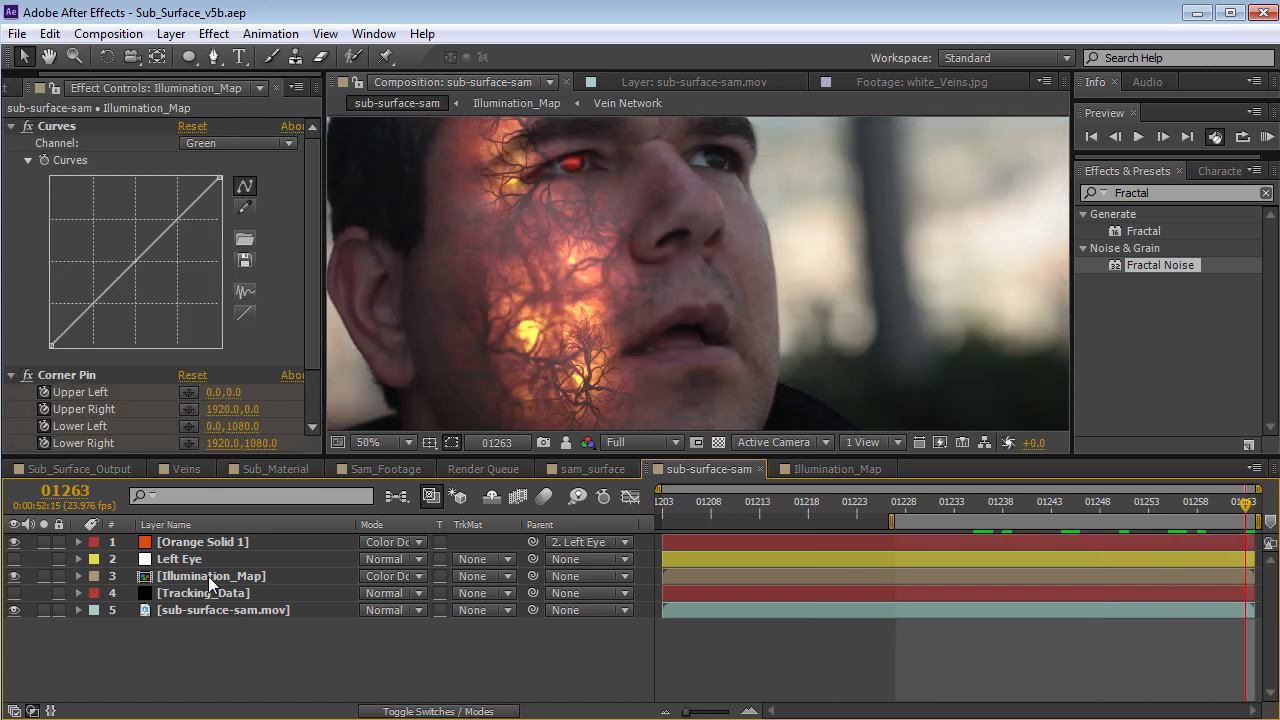
# In Illumination_Map at frame 01263, reshape the Noise mask's lower edge and set its feather to 213 pixels
pyautogui.doubleClick(195, 579)
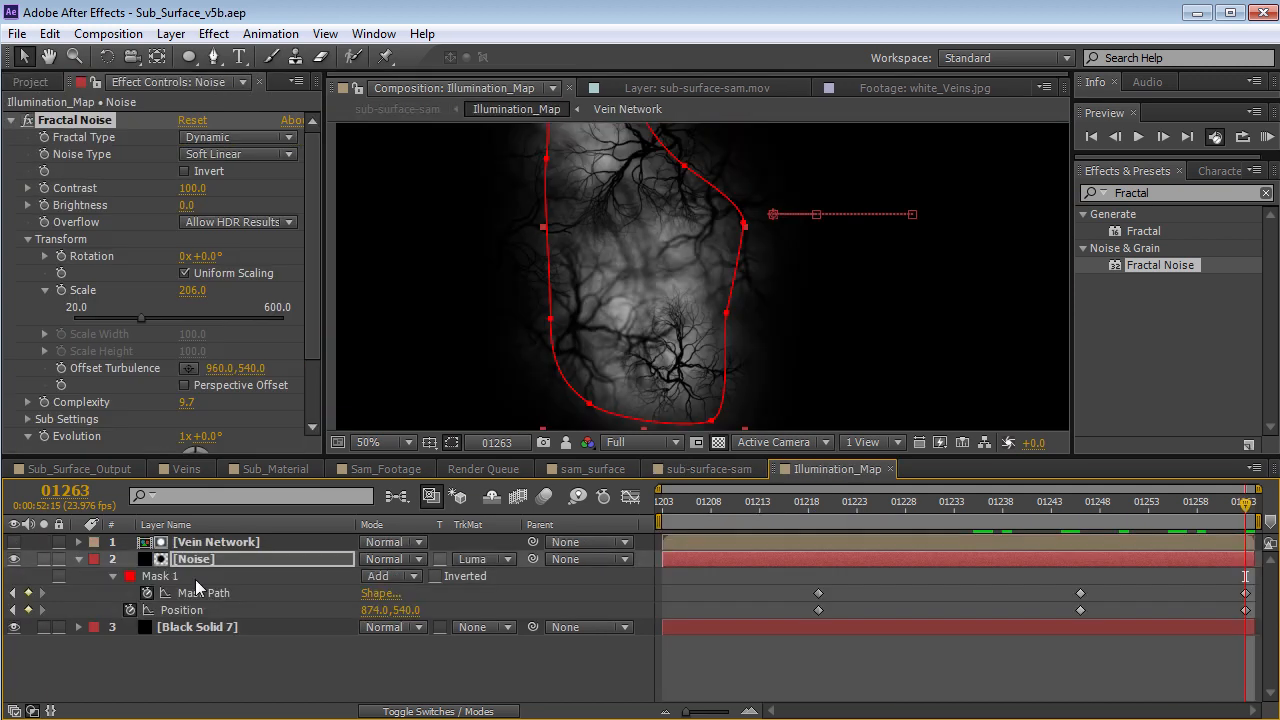
pyautogui.moveTo(711, 421); pyautogui.dragTo(705, 403)
pyautogui.press('f')
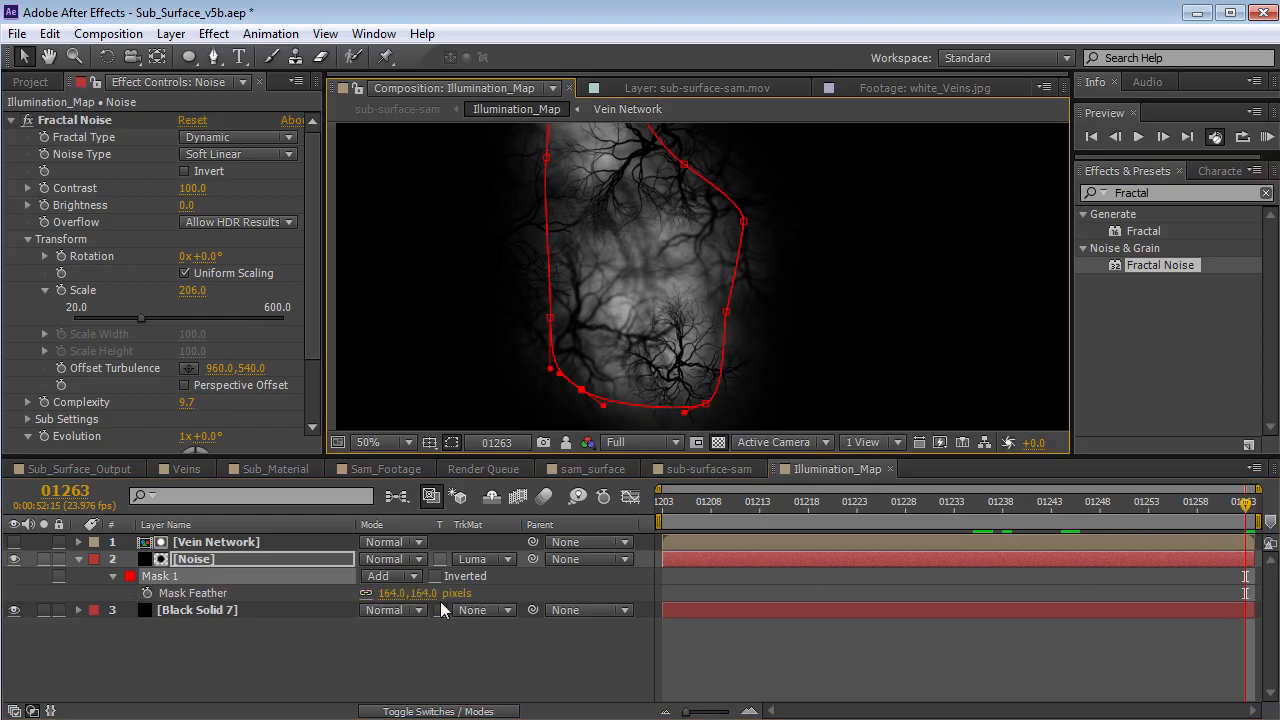
pyautogui.moveTo(424, 598); pyautogui.dragTo(475, 592)
pyautogui.moveTo(557, 320); pyautogui.dragTo(545, 320)
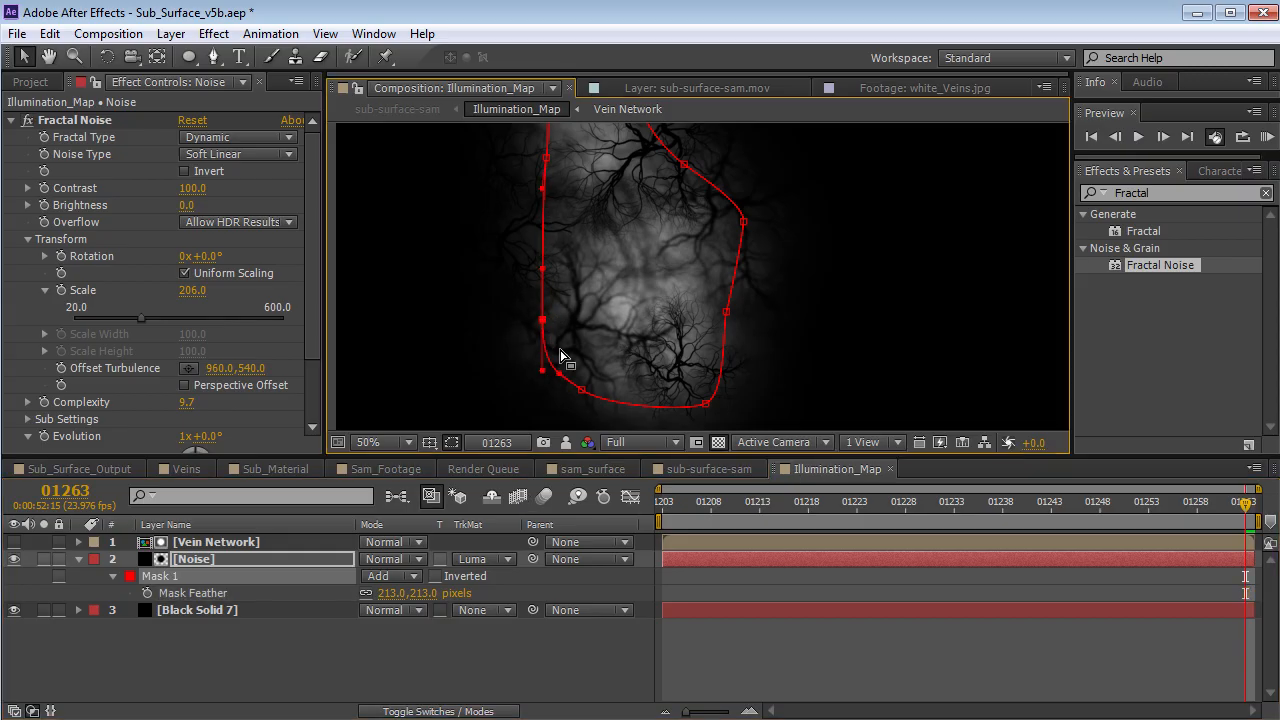
pyautogui.moveTo(669, 150); pyautogui.dragTo(659, 263)
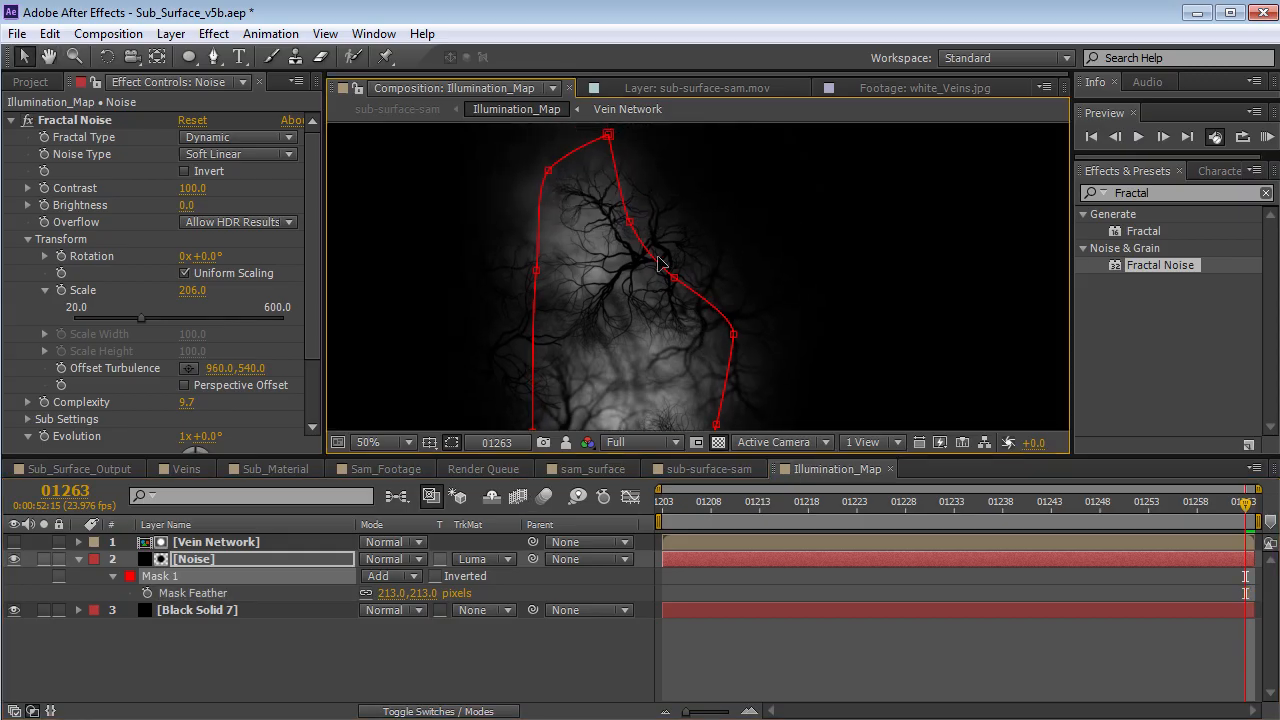
# In Vein Network, shift the lowest vein_together.jpg layer slightly to the left and check it in Illumination_Map
pyautogui.doubleClick(229, 541)
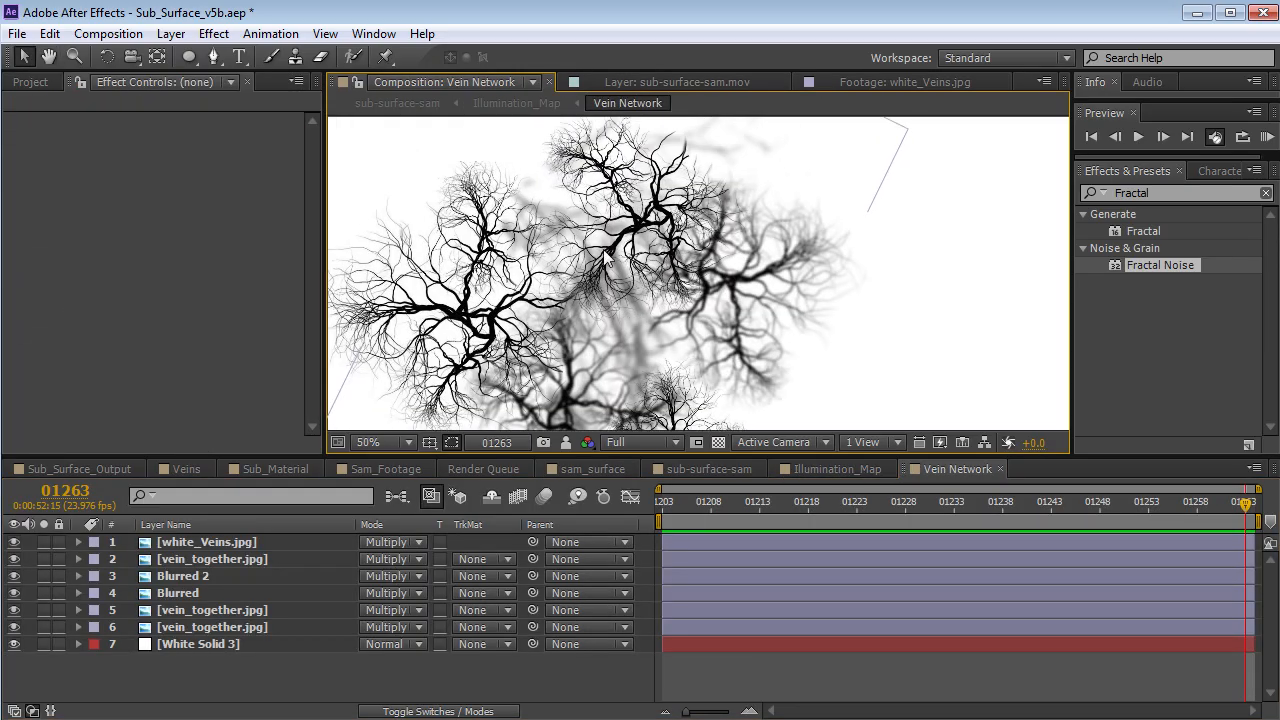
pyautogui.click(175, 560)
pyautogui.click(182, 577)
pyautogui.press('space')
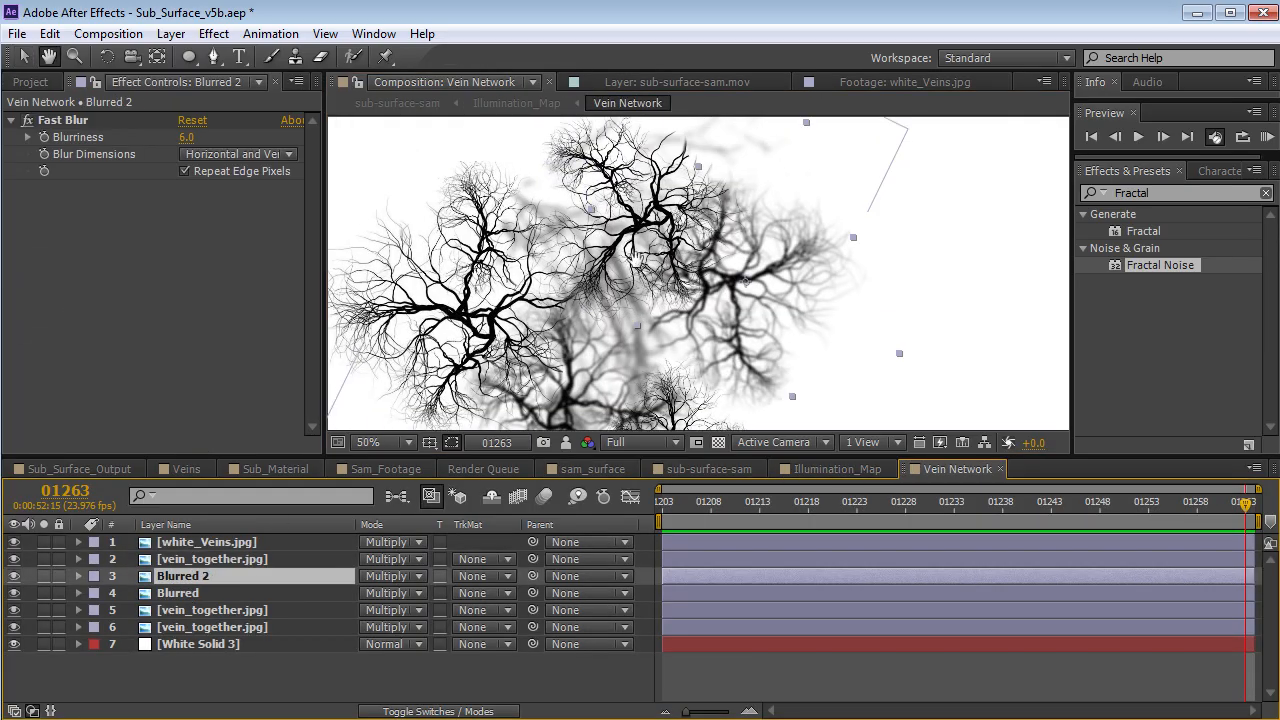
pyautogui.moveTo(727, 211); pyautogui.dragTo(697, 321)
pyautogui.click(594, 185)
pyautogui.moveTo(620, 190); pyautogui.dragTo(601, 194)
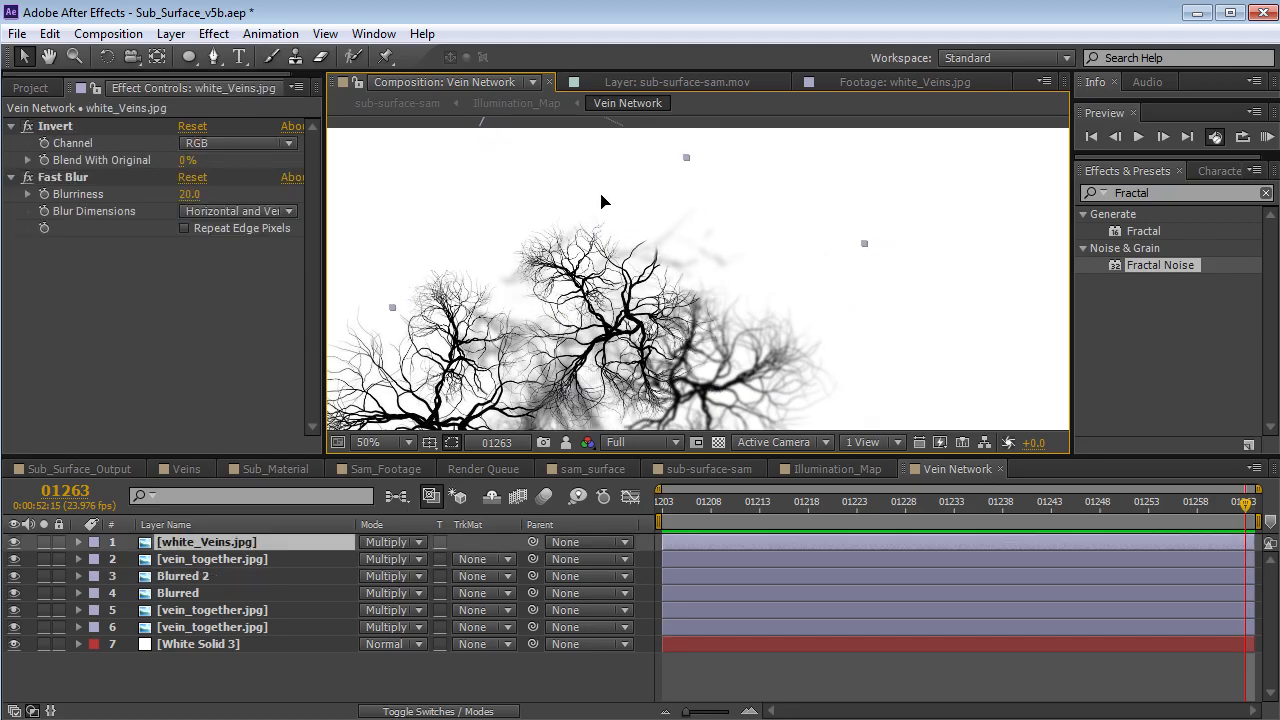
pyautogui.click(186, 576)
pyautogui.click(182, 610)
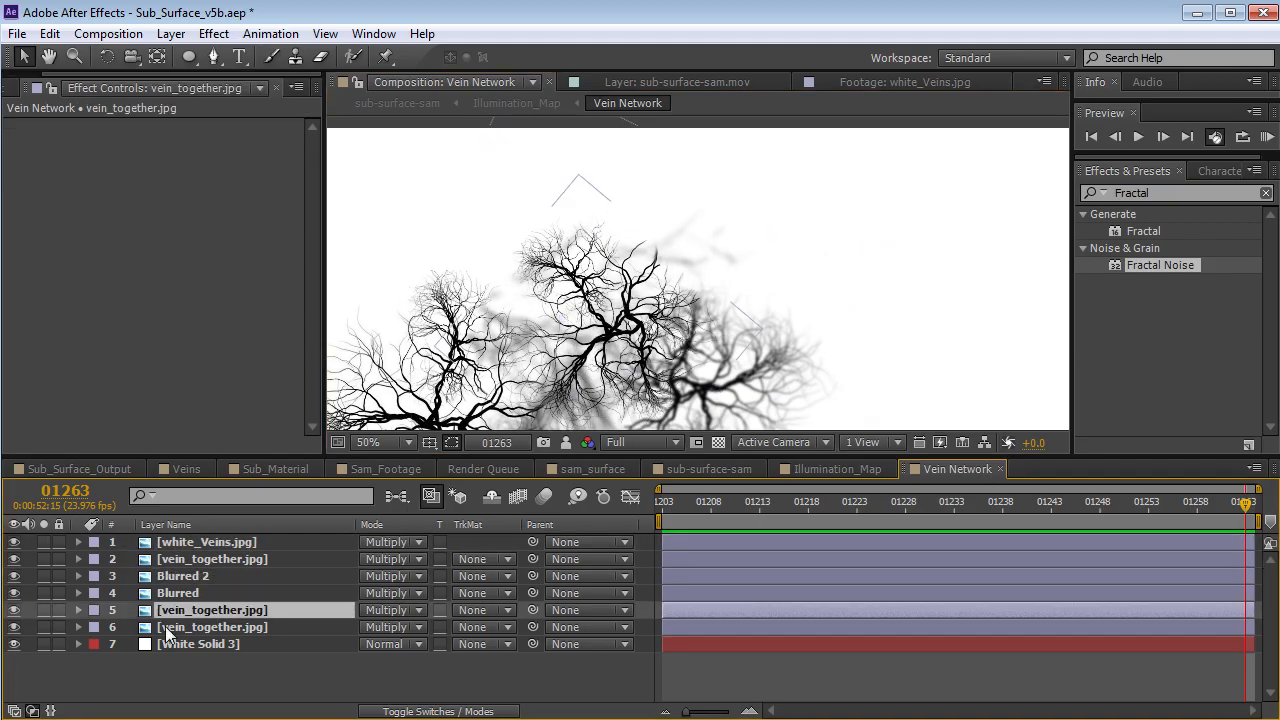
pyautogui.click(168, 628)
pyautogui.click(14, 627)
pyautogui.click(14, 627)
pyautogui.moveTo(624, 332); pyautogui.dragTo(617, 338)
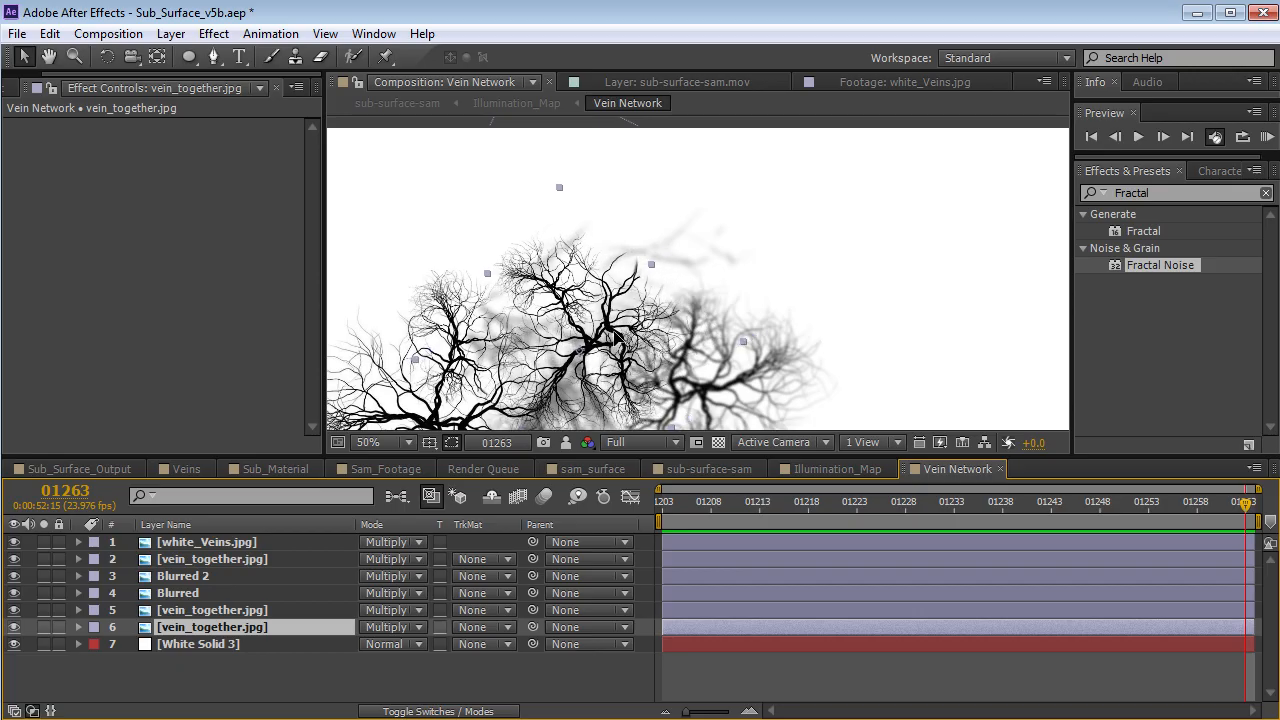
pyautogui.click(795, 470)
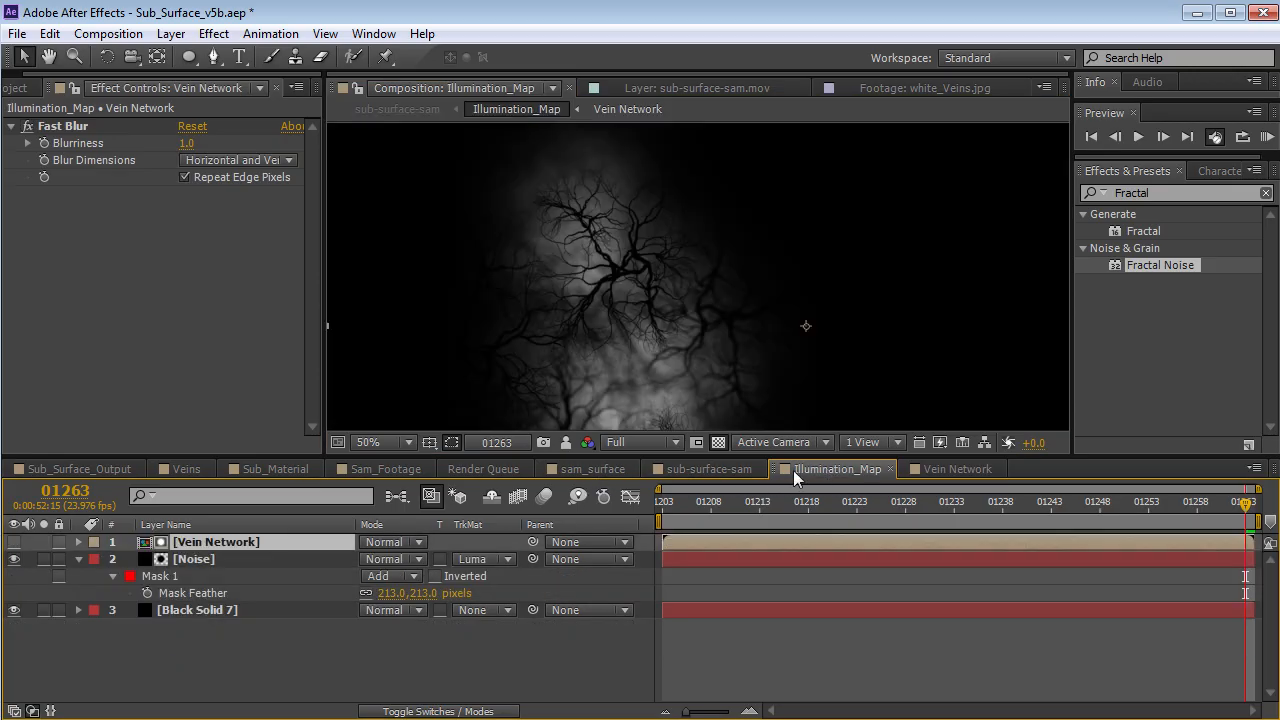
# Copy the sub-surface-sam.mov layer from sub-surface-sam into Vein Network and place it above all the vein layers
pyautogui.click(711, 471)
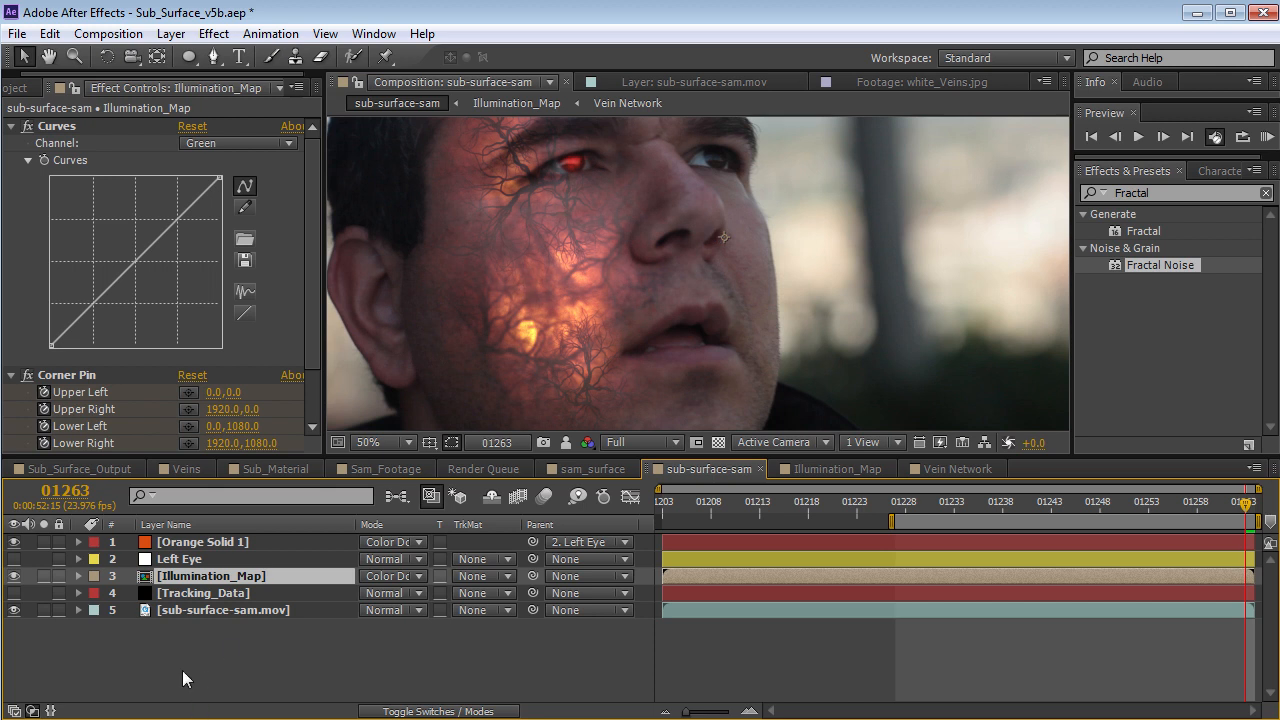
pyautogui.click(260, 610)
pyautogui.click(50, 33)
pyautogui.click(75, 150)
pyautogui.click(945, 469)
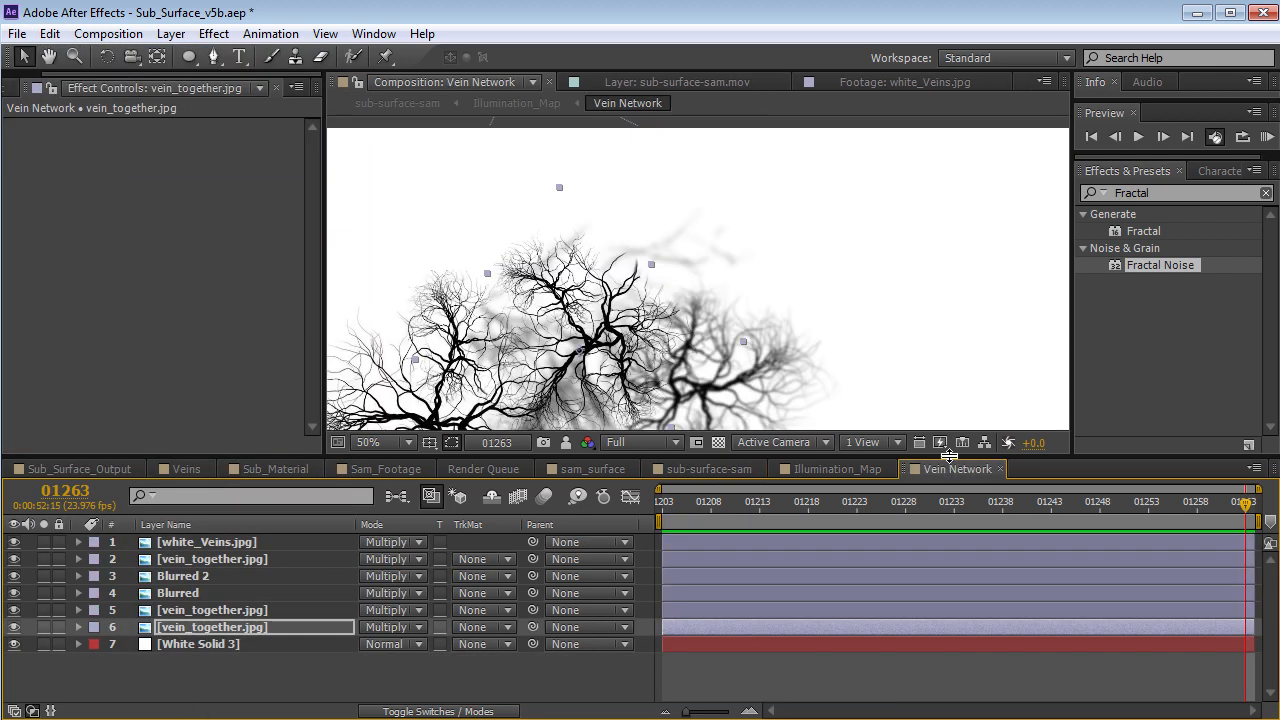
pyautogui.hotkey('ctrl', 'v')
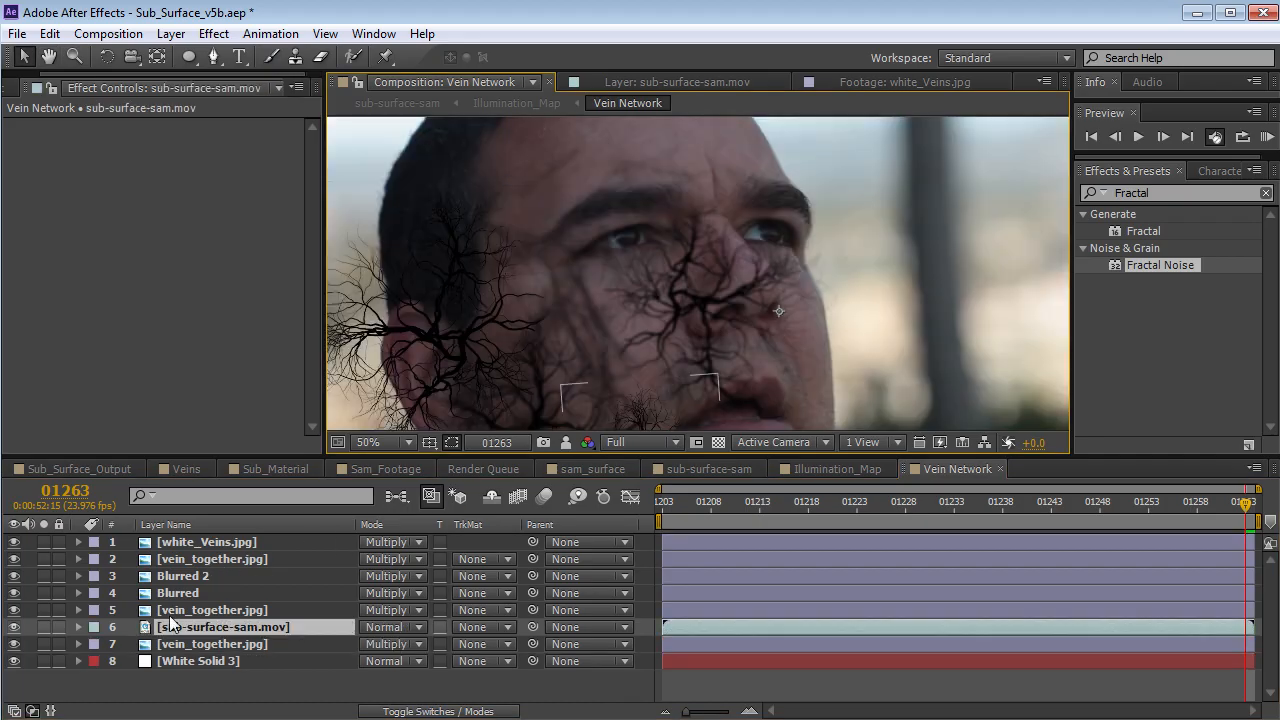
pyautogui.moveTo(176, 515); pyautogui.dragTo(176, 538)
# Make sub-surface-sam.mov in Vein Network a guide layer and set its opacity to 82%
pyautogui.click(171, 33)
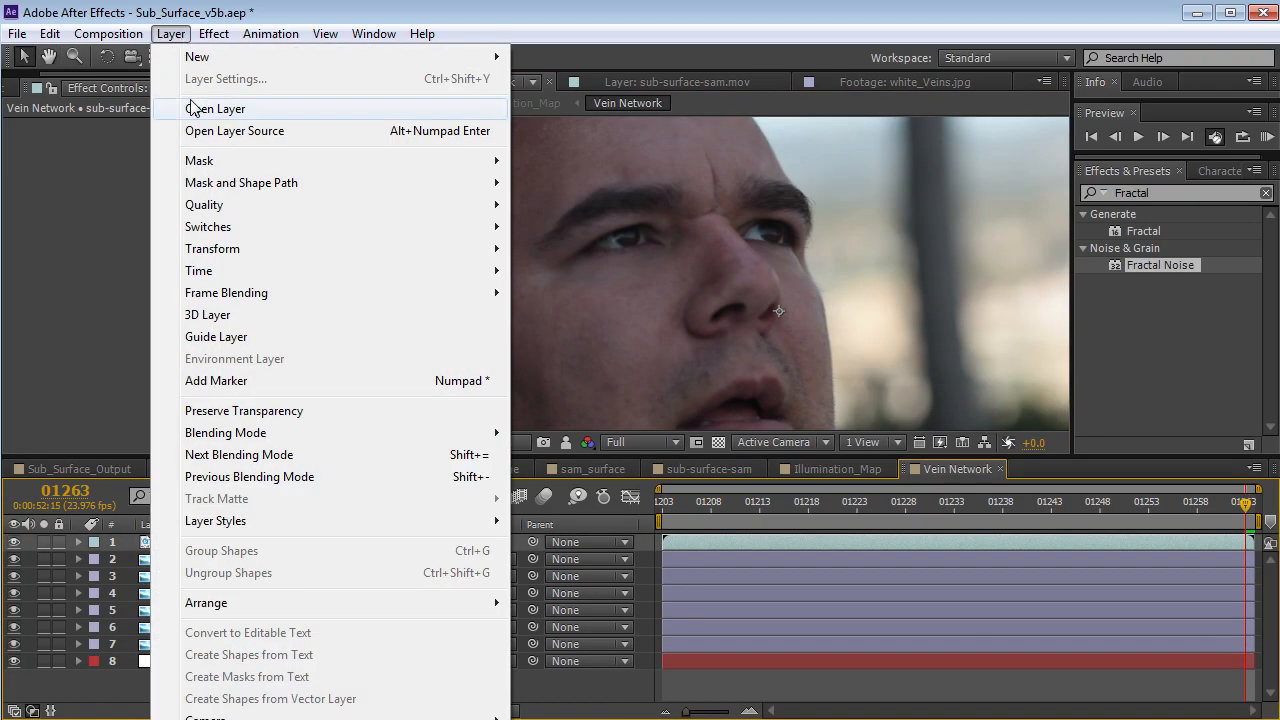
pyautogui.click(233, 340)
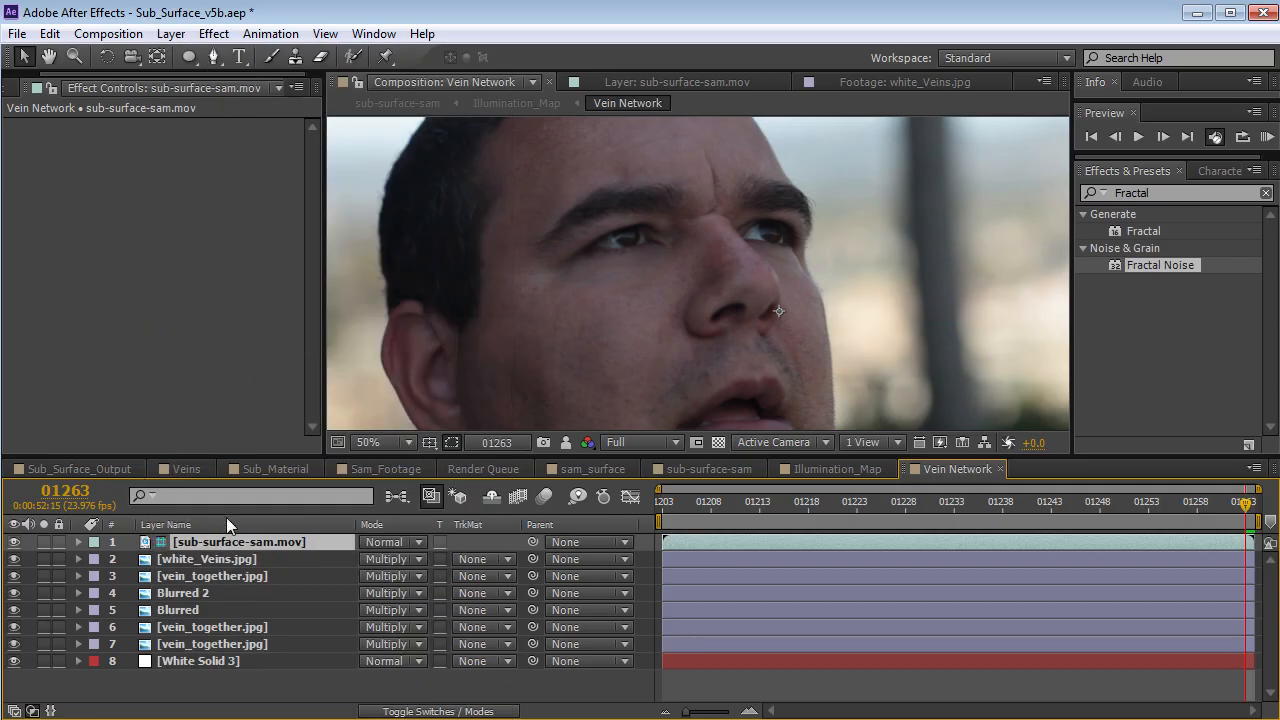
pyautogui.scroll(-1, 648, 259)
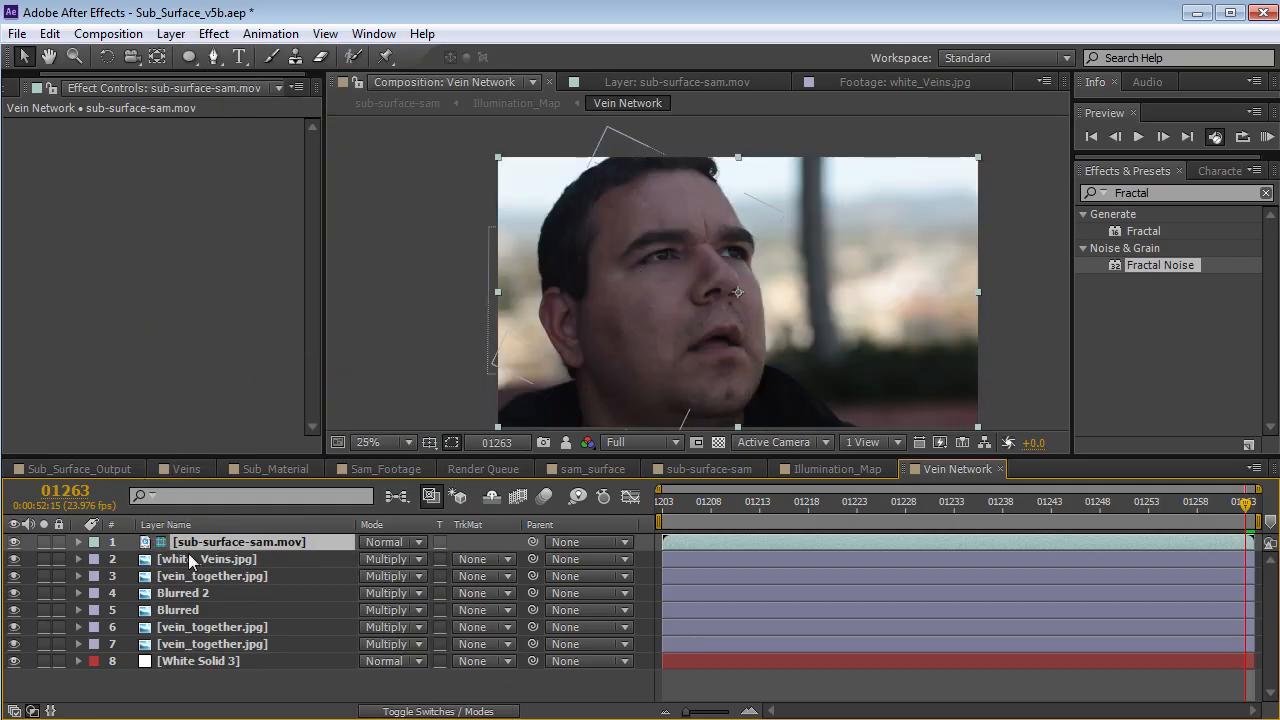
pyautogui.press('t')
pyautogui.moveTo(372, 559)
pyautogui.mouseDown()
pyautogui.moveTo(265, 553)
pyautogui.moveTo(348, 553)
pyautogui.mouseUp()
pyautogui.press('h')
pyautogui.scroll(1, 716, 287)
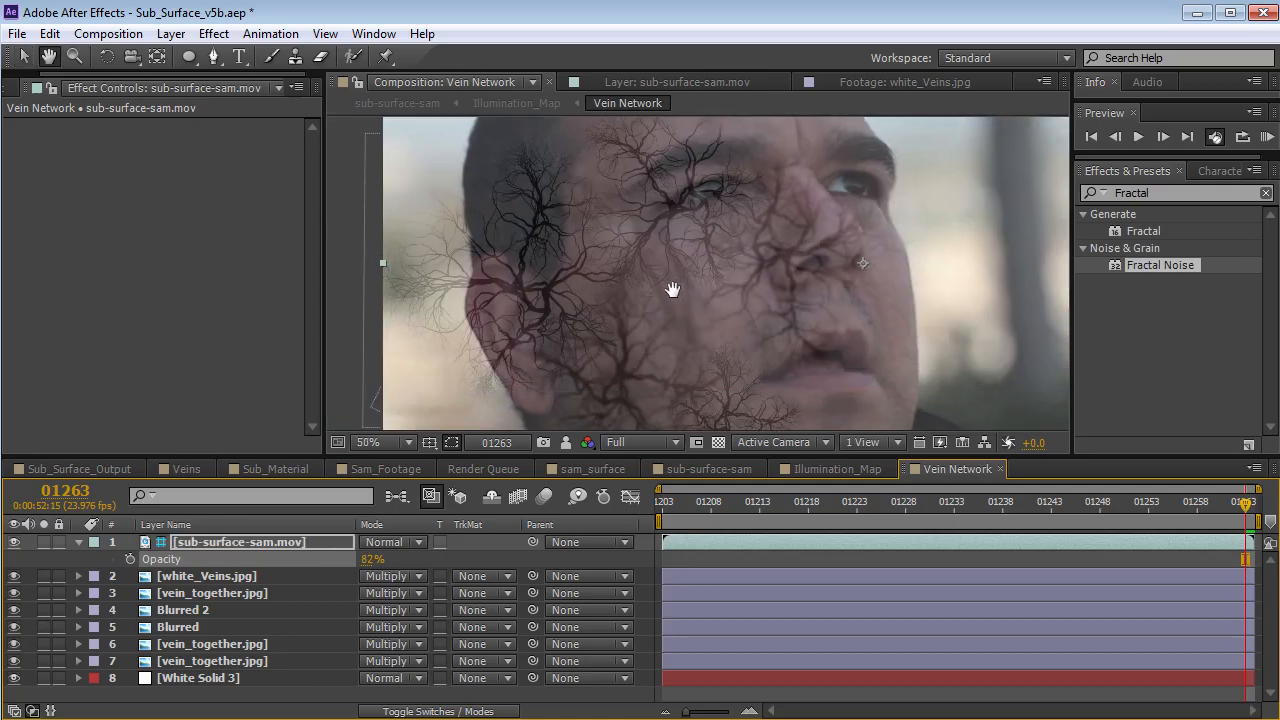
pyautogui.moveTo(671, 289); pyautogui.dragTo(730, 194)
pyautogui.press('v')
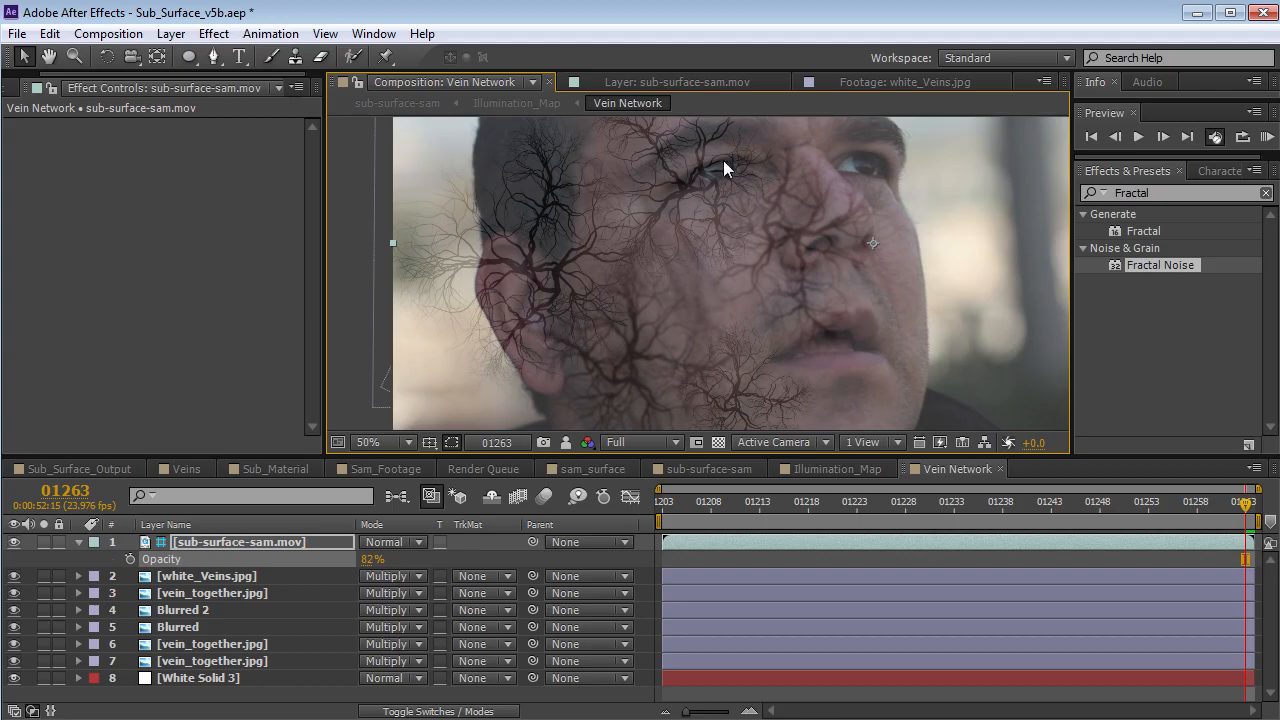
# Create a new 1920 by 1080 solid coloured white (FFFFFF) in Vein Network
pyautogui.click(171, 33)
pyautogui.moveTo(230, 54)
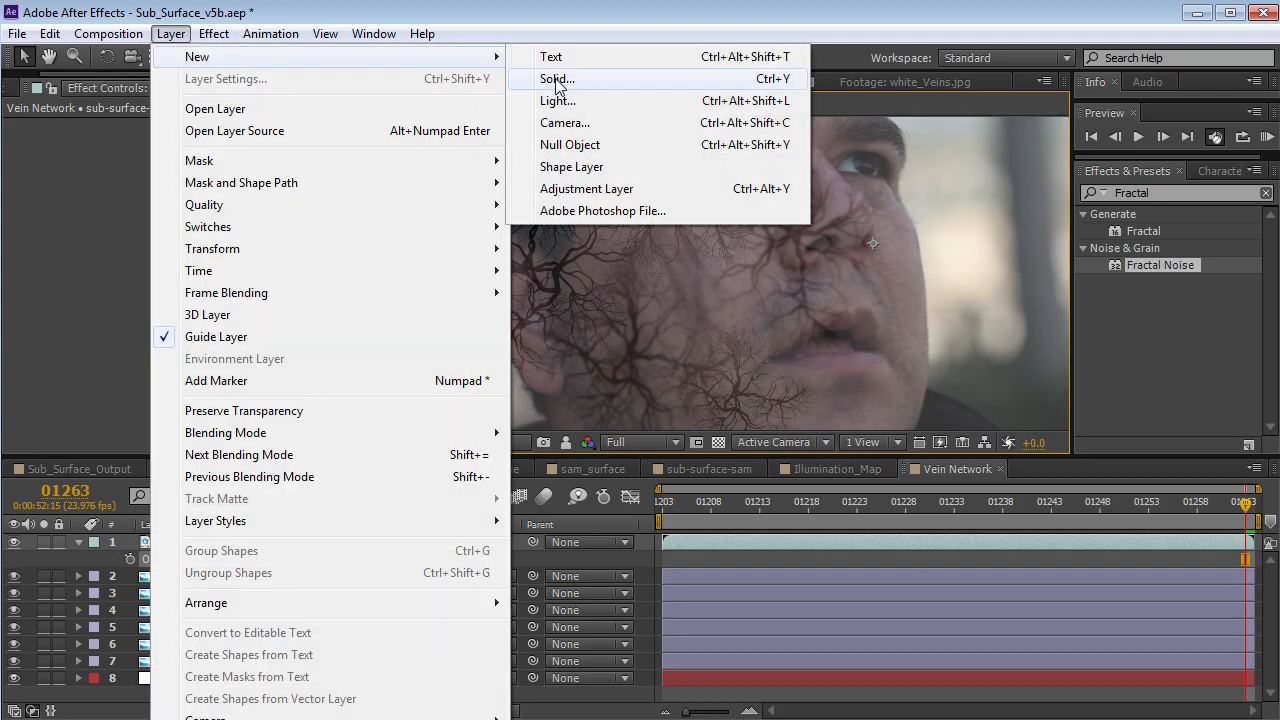
pyautogui.click(555, 83)
pyautogui.click(280, 428)
pyautogui.click(177, 366)
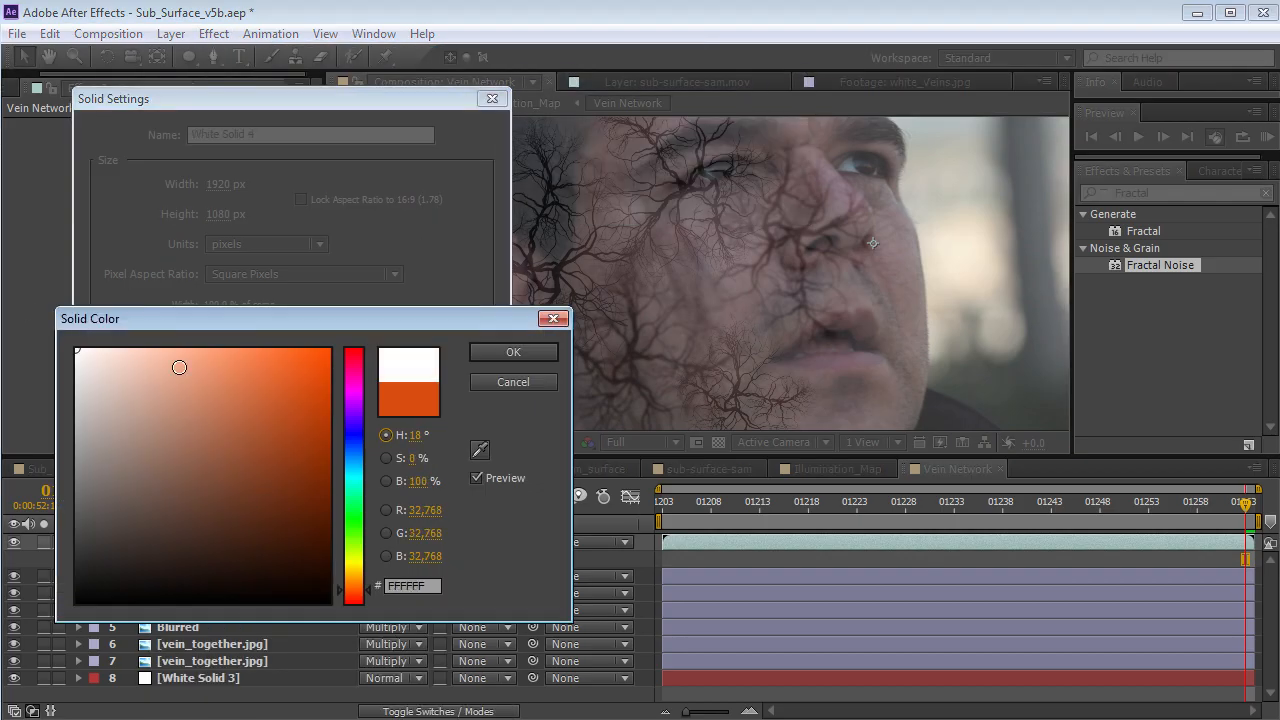
pyautogui.press('Return')
pyautogui.press('Return')
# Hide the new white solid and draw a closed mask on it around the eye on the vein side of the face
pyautogui.click(213, 57)
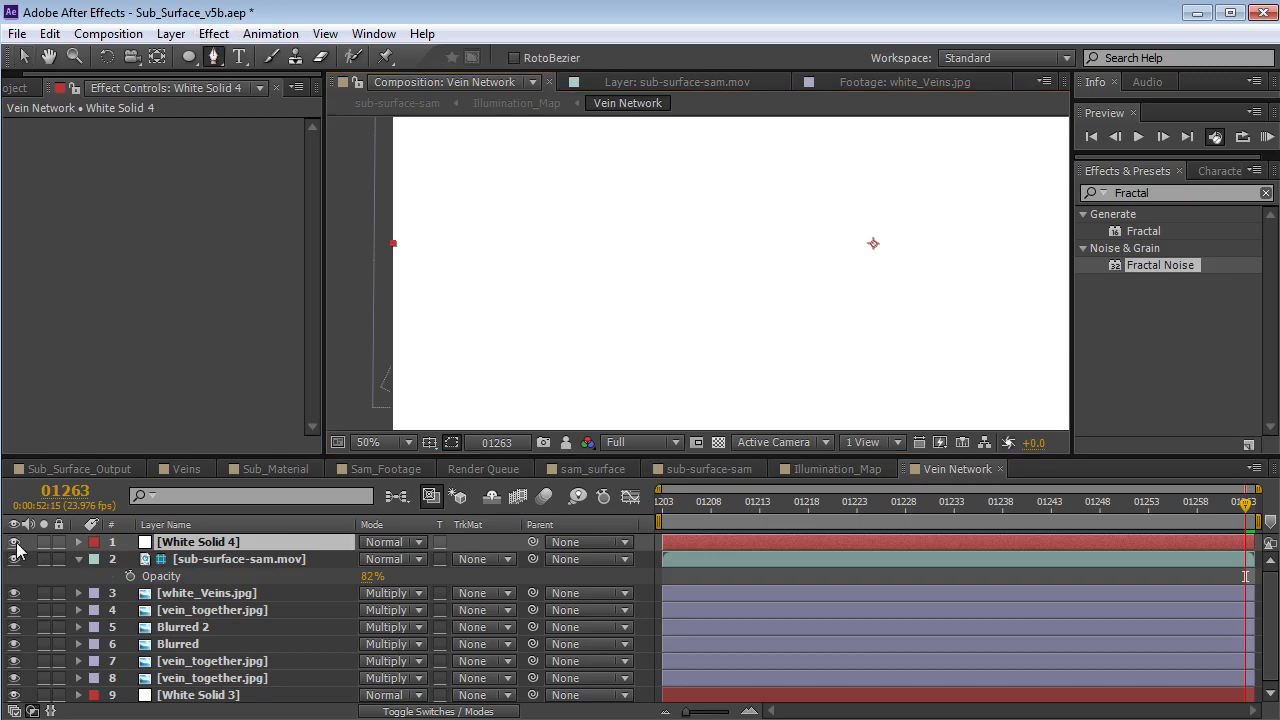
pyautogui.click(14, 542)
pyautogui.click(758, 147)
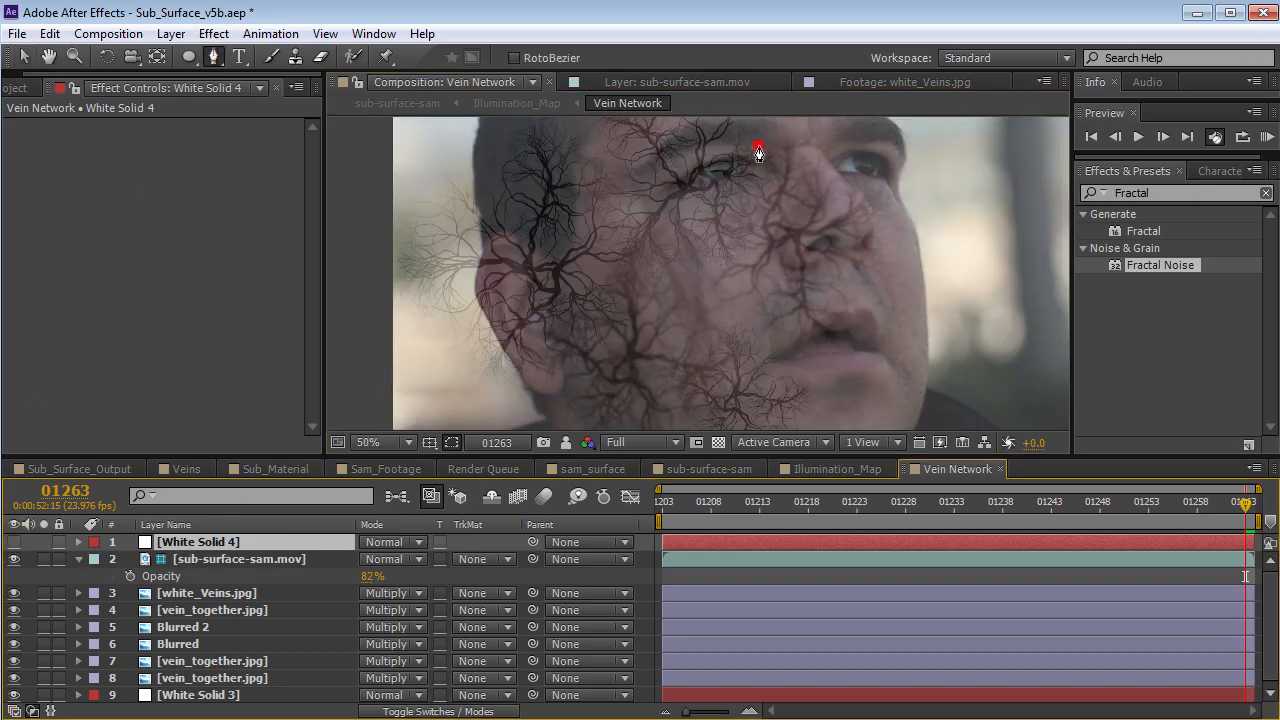
pyautogui.click(697, 145)
pyautogui.click(686, 157)
pyautogui.click(676, 172)
pyautogui.click(724, 208)
pyautogui.click(766, 190)
pyautogui.click(758, 147)
# Feather the eye mask by 64 pixels, make the solid visible again, and adjust the mask's lower and upper-left points
pyautogui.press('f')
pyautogui.moveTo(401, 577); pyautogui.dragTo(434, 582)
pyautogui.click(14, 542)
pyautogui.press('v')
pyautogui.moveTo(723, 208); pyautogui.dragTo(730, 202)
pyautogui.moveTo(686, 157); pyautogui.dragTo(680, 154)
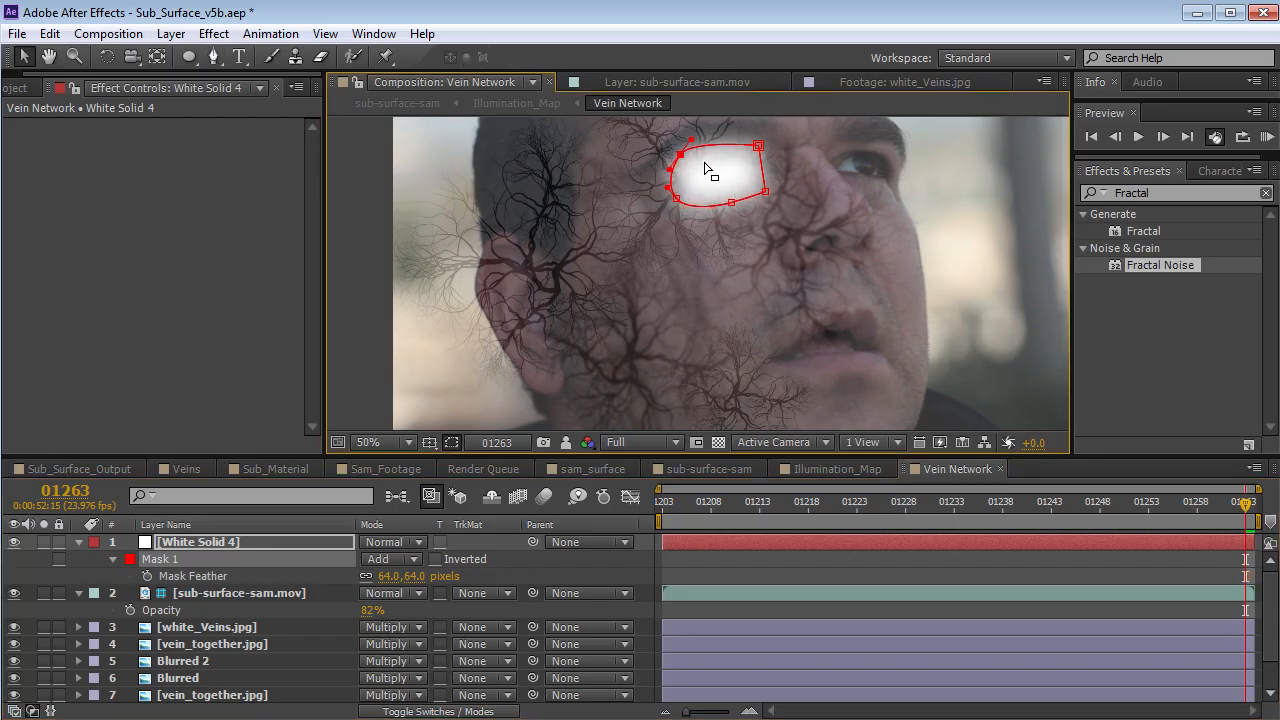
pyautogui.click(802, 522)
# Check the eye area in sub-surface-sam, and in Vein Network duplicate the lowest vein_together.jpg and place the copy lower on the cheek
pyautogui.click(700, 469)
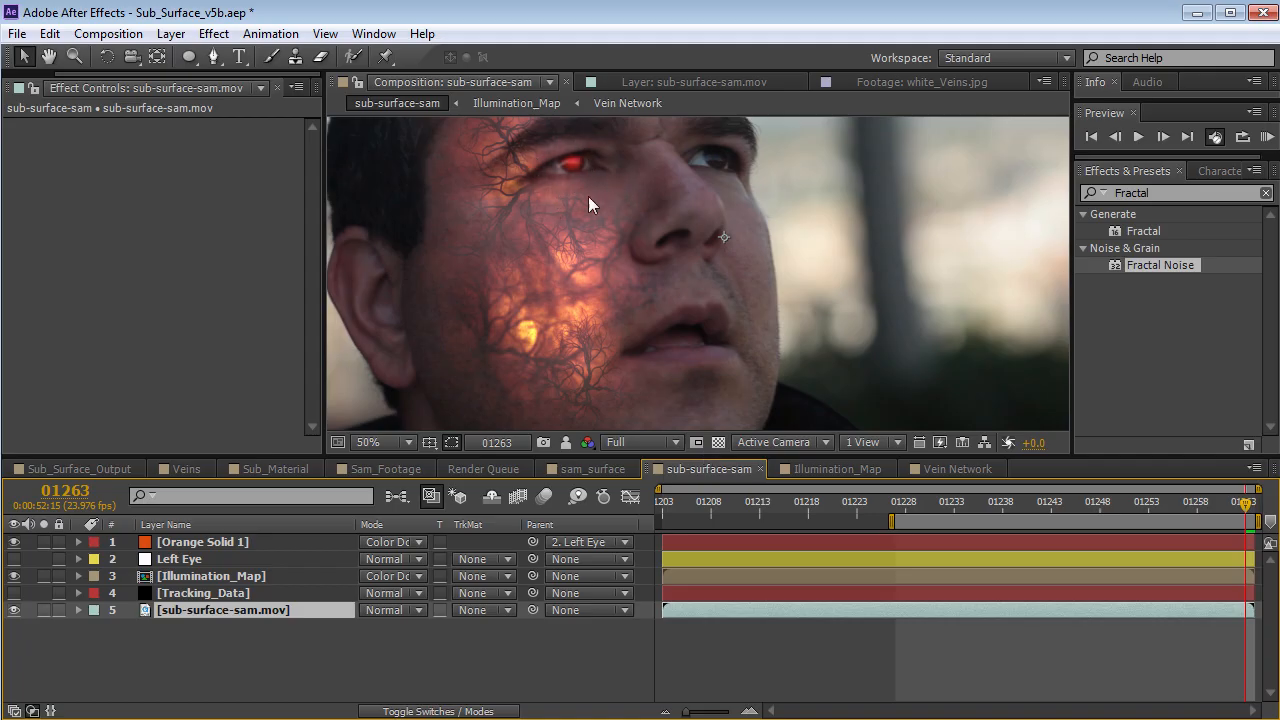
pyautogui.click(935, 470)
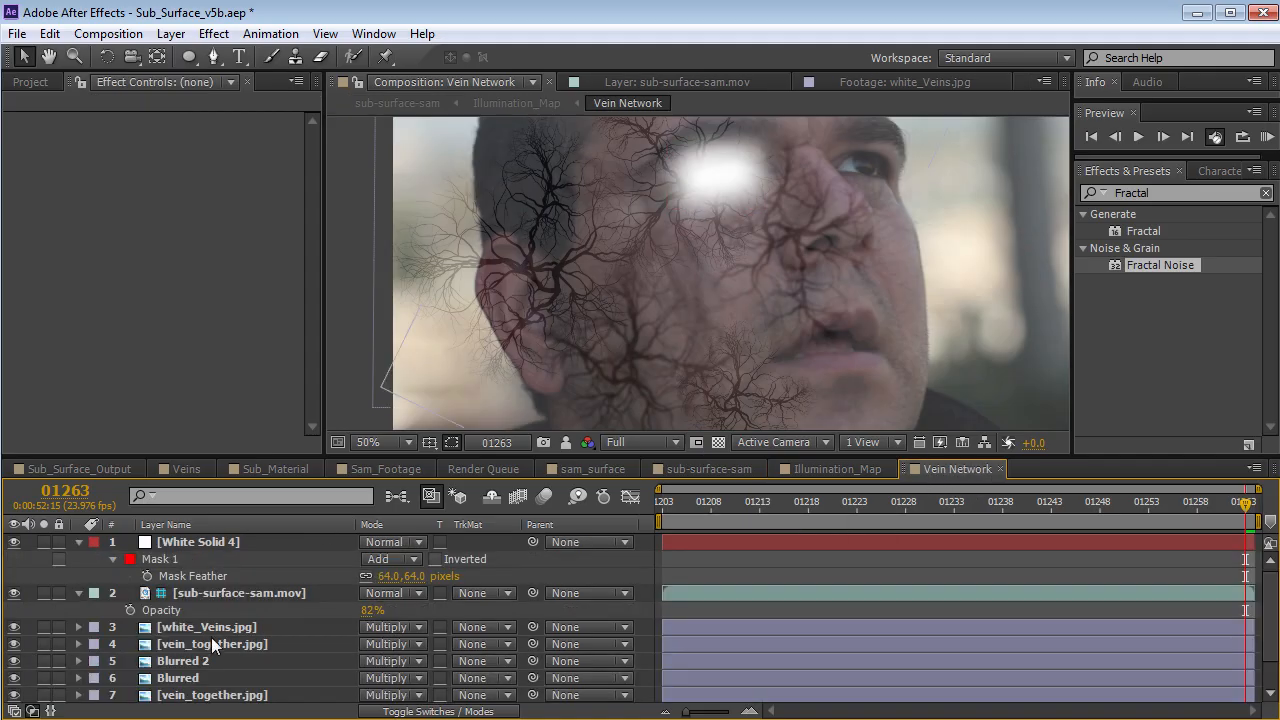
pyautogui.click(192, 678)
pyautogui.scroll(-2, 190, 679)
pyautogui.click(200, 680)
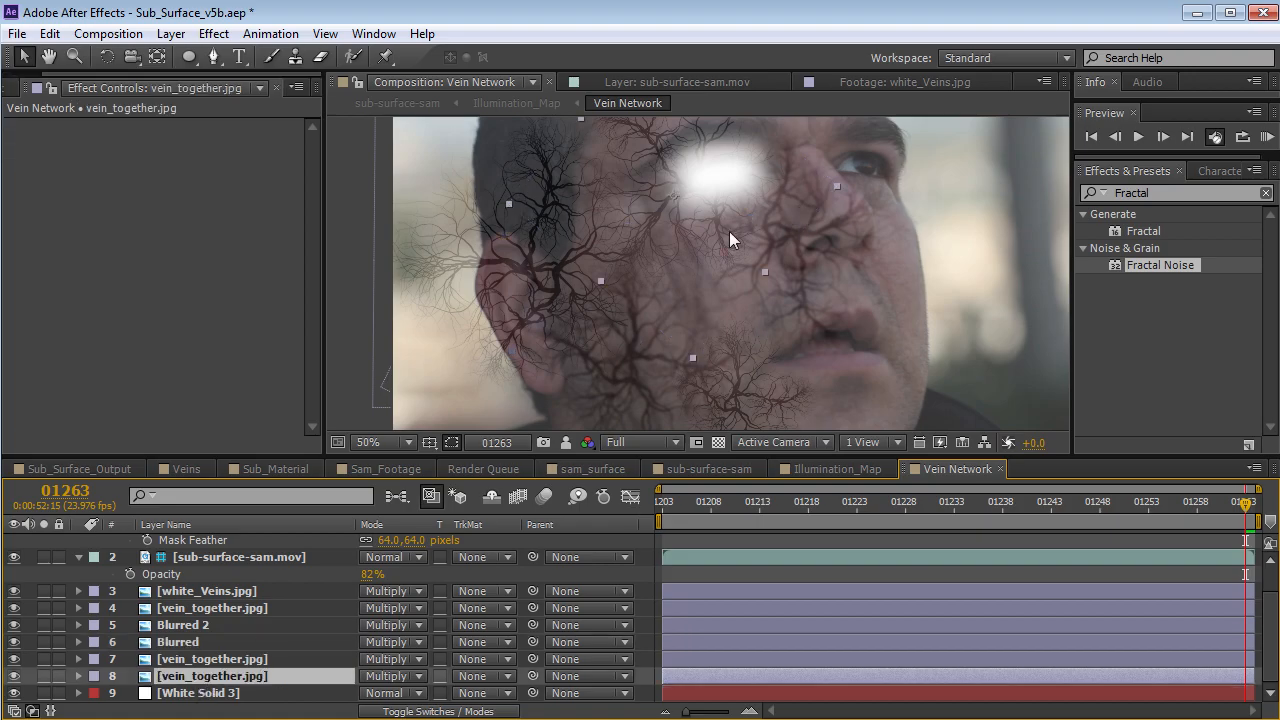
pyautogui.hotkey('ctrl', 'd')
pyautogui.moveTo(834, 187); pyautogui.dragTo(794, 300)
pyautogui.press('w')
pyautogui.press('v')
# Examine the added veins in Illumination_Map and sub-surface-sam, close up and across the last frames up to 01263
pyautogui.click(830, 469)
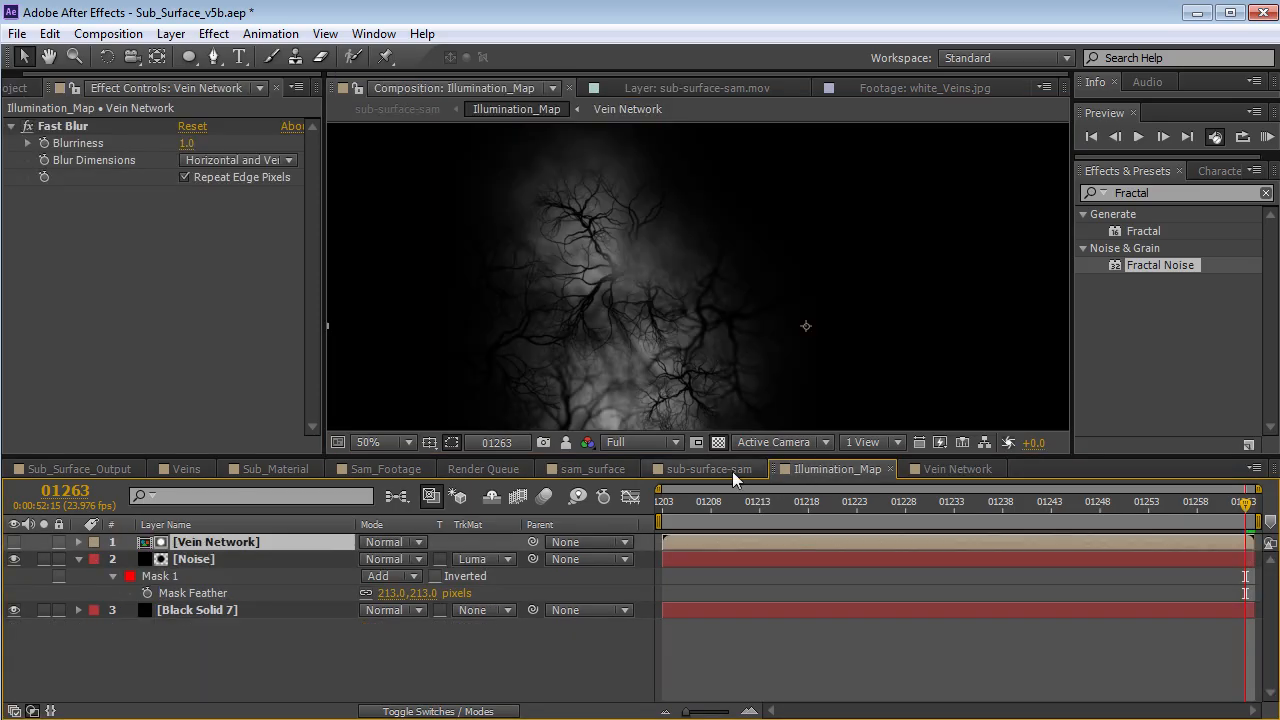
pyautogui.click(732, 470)
pyautogui.press('.')
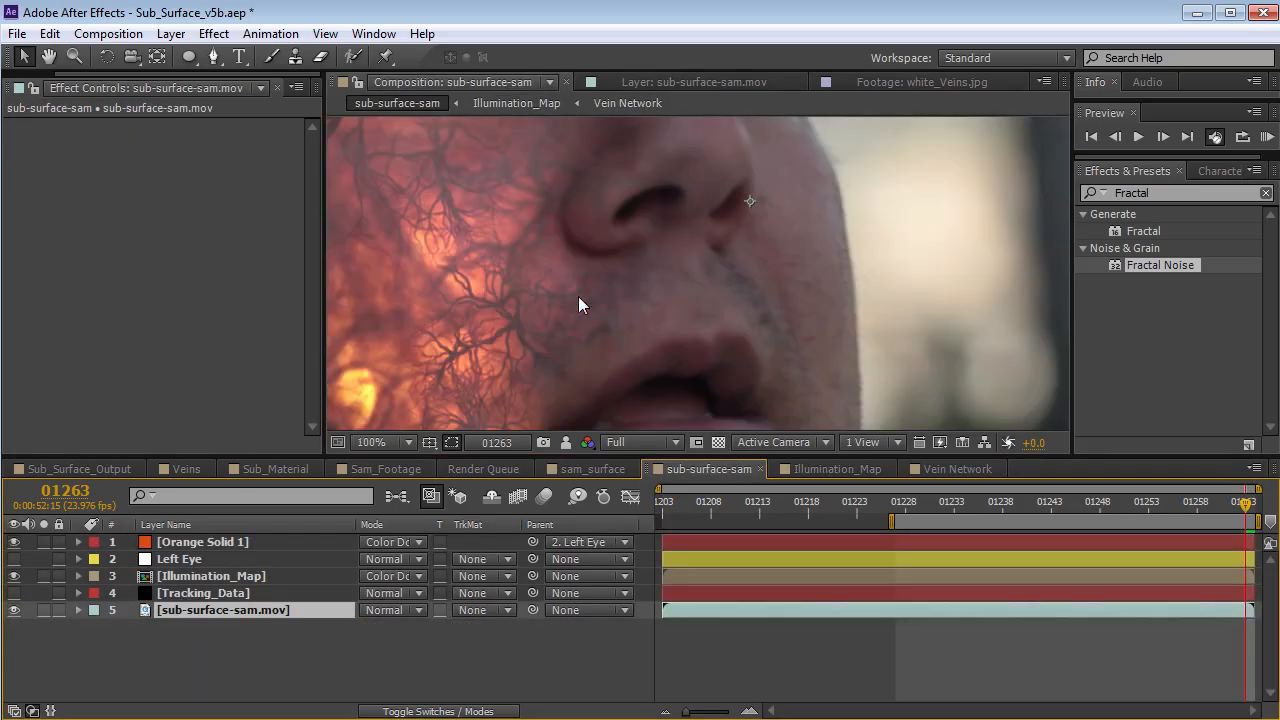
pyautogui.press(',')
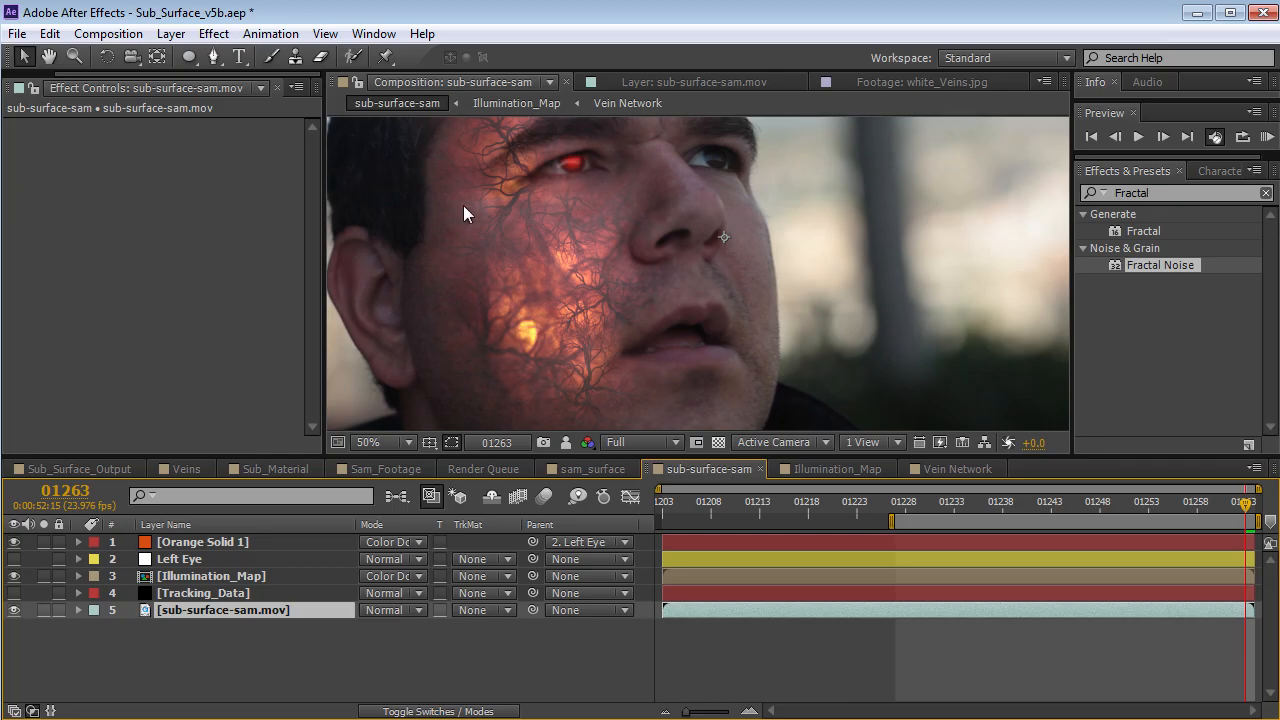
pyautogui.press(',')
pyautogui.moveTo(1228, 512)
pyautogui.mouseDown()
pyautogui.moveTo(1128, 520)
pyautogui.moveTo(1249, 520)
pyautogui.mouseUp()
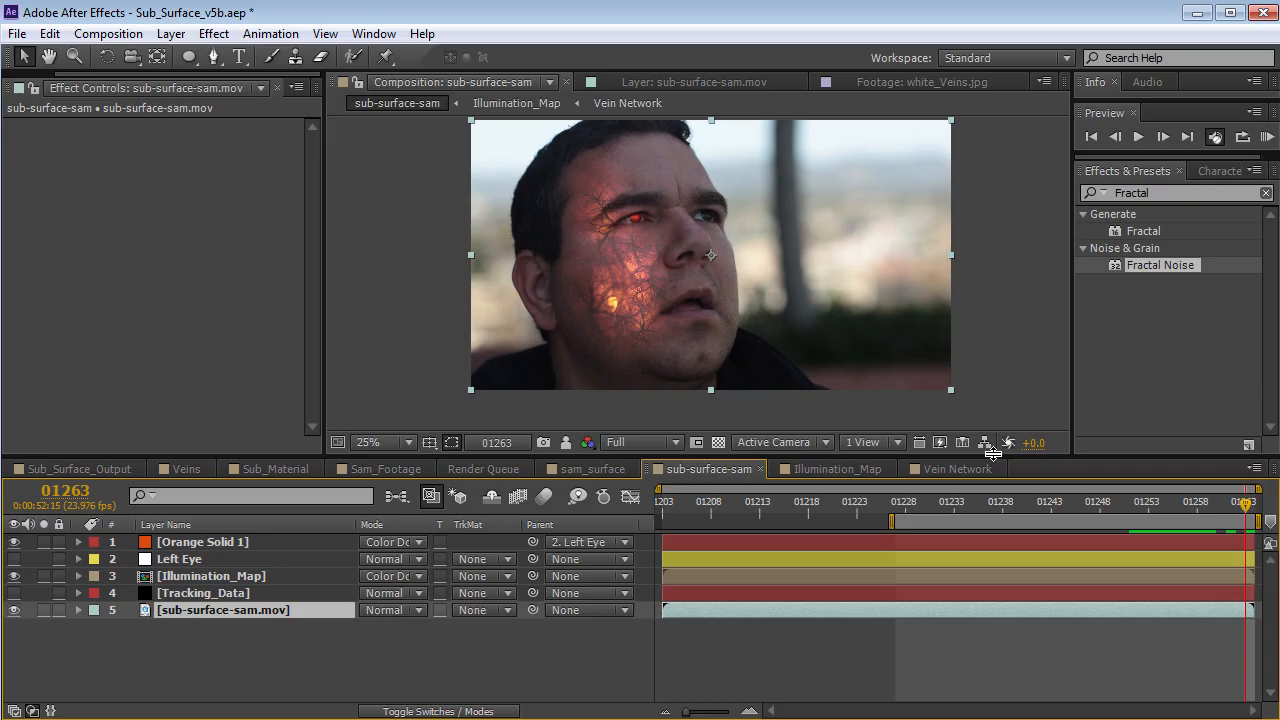
# Add an adjustment layer above all layers in sub-surface-sam and apply Curves to it, lowering the RGB shadows
pyautogui.click(171, 33)
pyautogui.moveTo(450, 57)
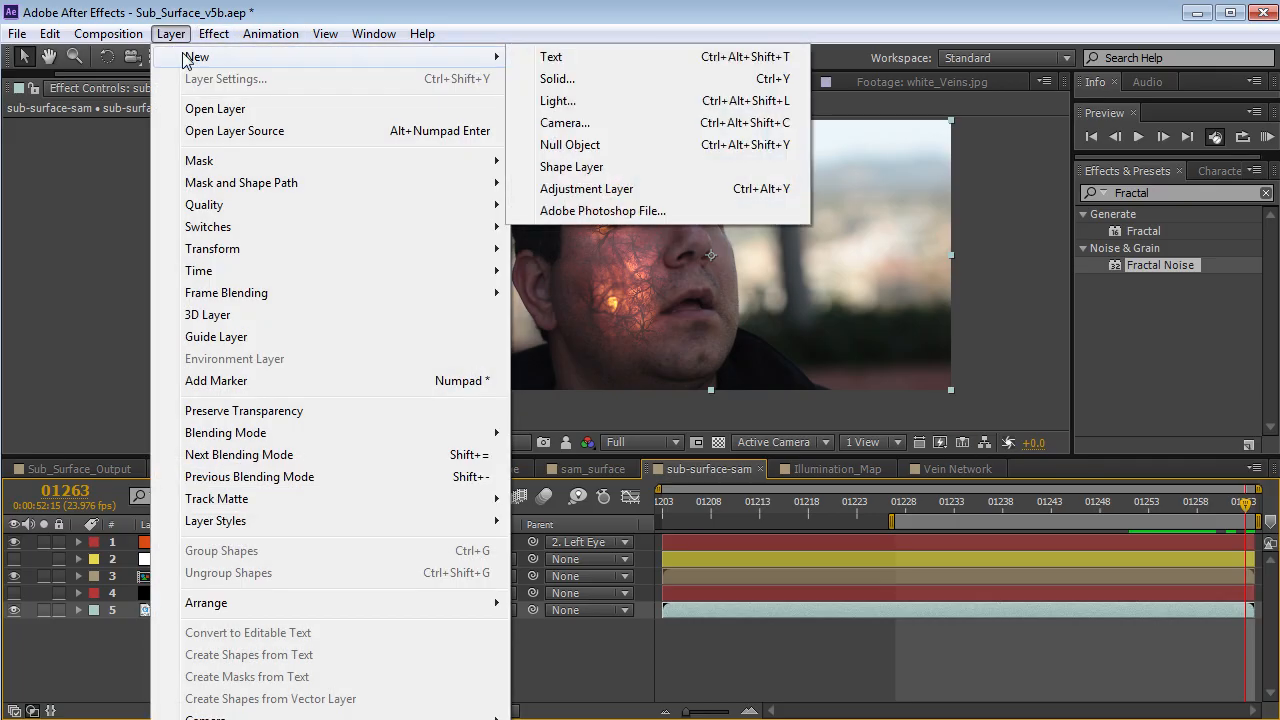
pyautogui.click(583, 189)
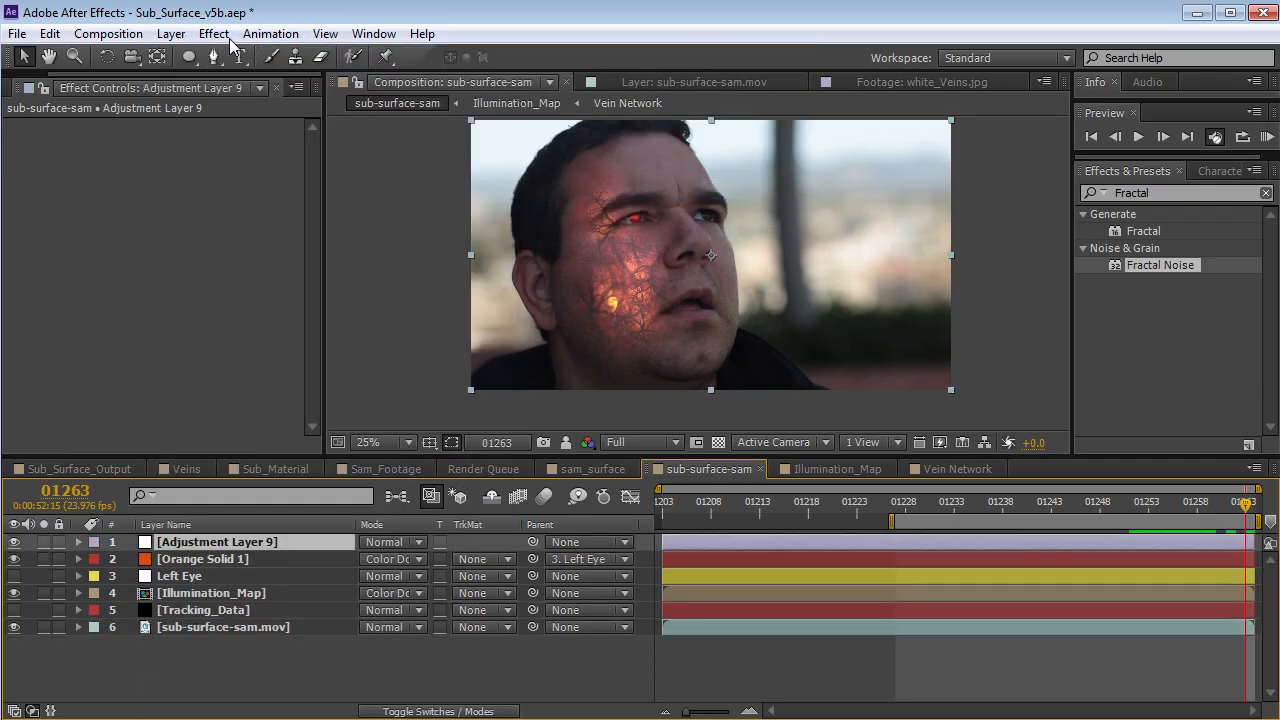
pyautogui.click(222, 36)
pyautogui.moveTo(354, 222)
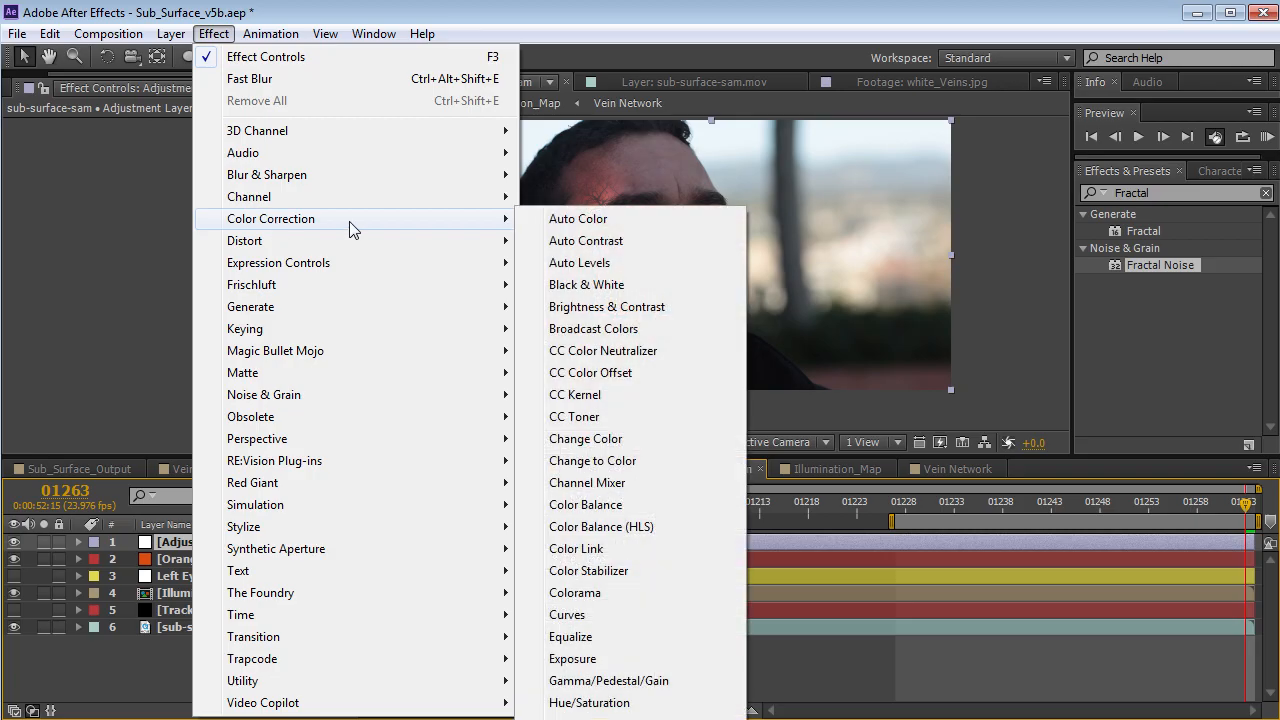
pyautogui.click(566, 611)
pyautogui.moveTo(118, 282); pyautogui.dragTo(122, 280)
pyautogui.moveTo(80, 320); pyautogui.dragTo(79, 326)
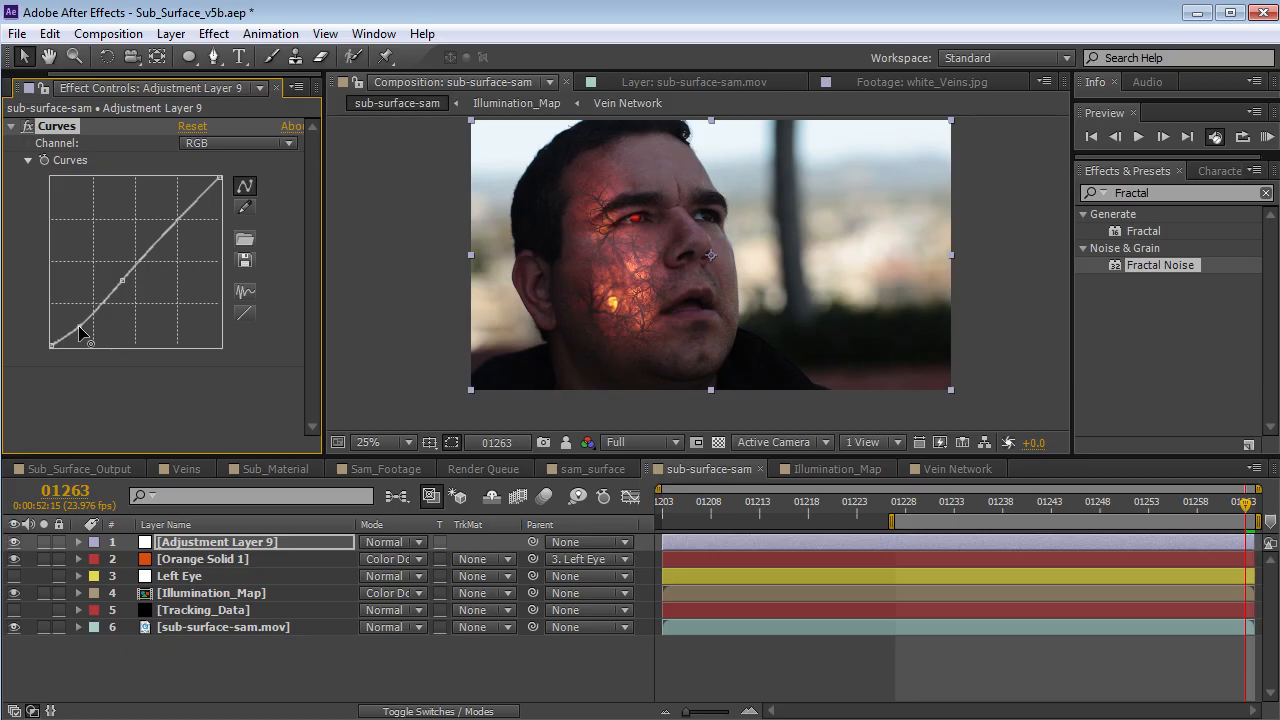
# Adjust the adjustment layer's Red and Blue channel curves to give the shot a cooler tint
pyautogui.click(215, 143)
pyautogui.click(225, 190)
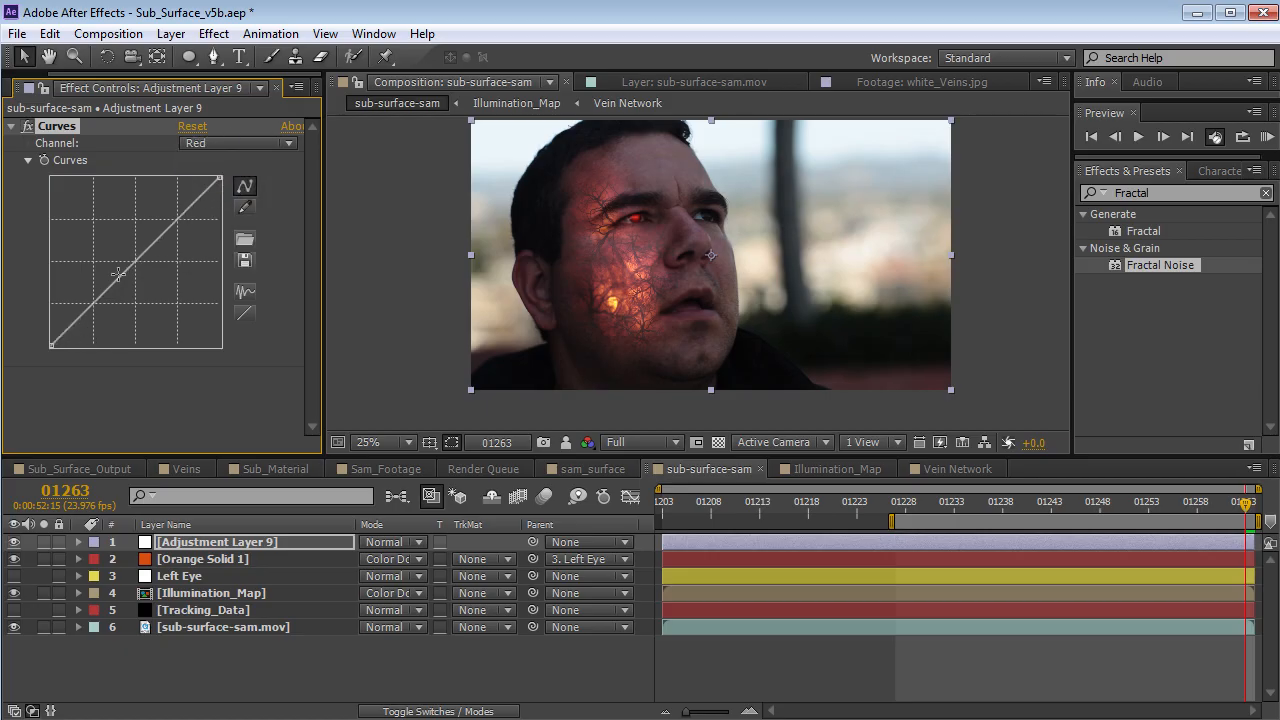
pyautogui.click(210, 143)
pyautogui.click(225, 231)
# Raise the highlights on the adjustment layer's RGB curve for more contrast, and check the grade near frame 01263
pyautogui.click(236, 142)
pyautogui.click(238, 162)
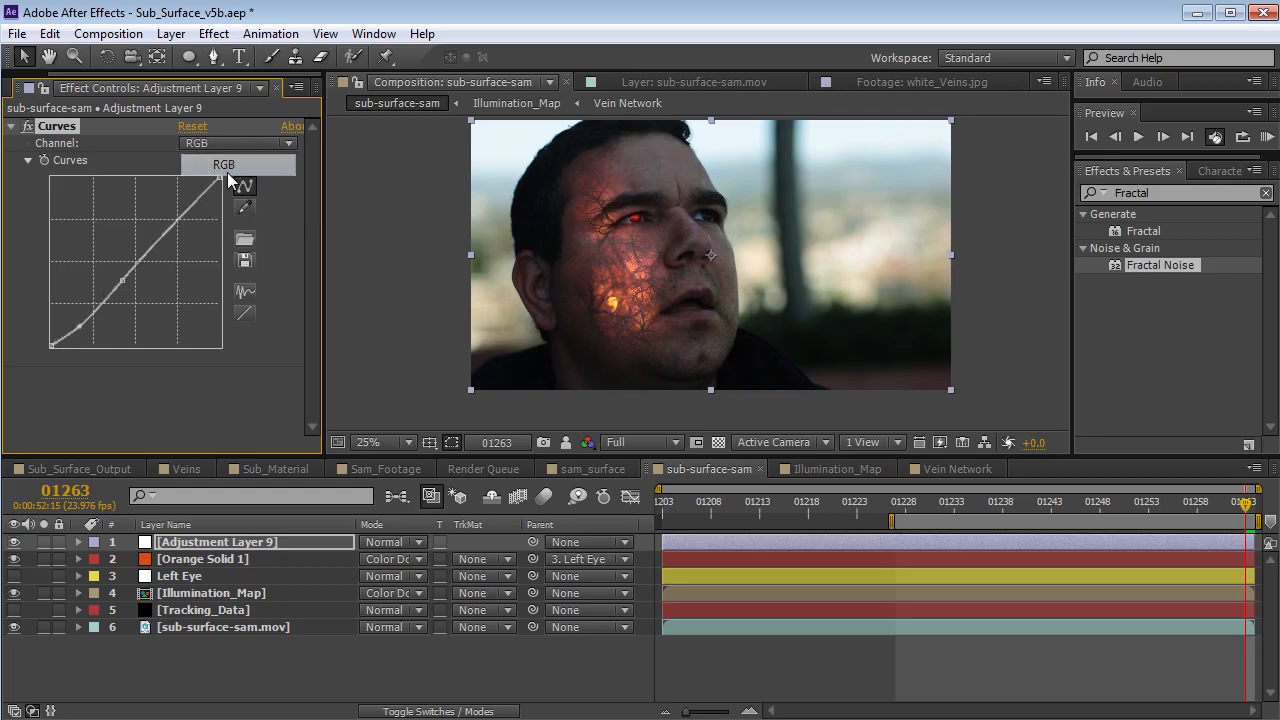
pyautogui.moveTo(122, 282); pyautogui.dragTo(170, 218)
pyautogui.moveTo(1240, 504)
pyautogui.mouseDown()
pyautogui.moveTo(1109, 504)
pyautogui.moveTo(1246, 506)
pyautogui.mouseUp()
pyautogui.click(878, 642)
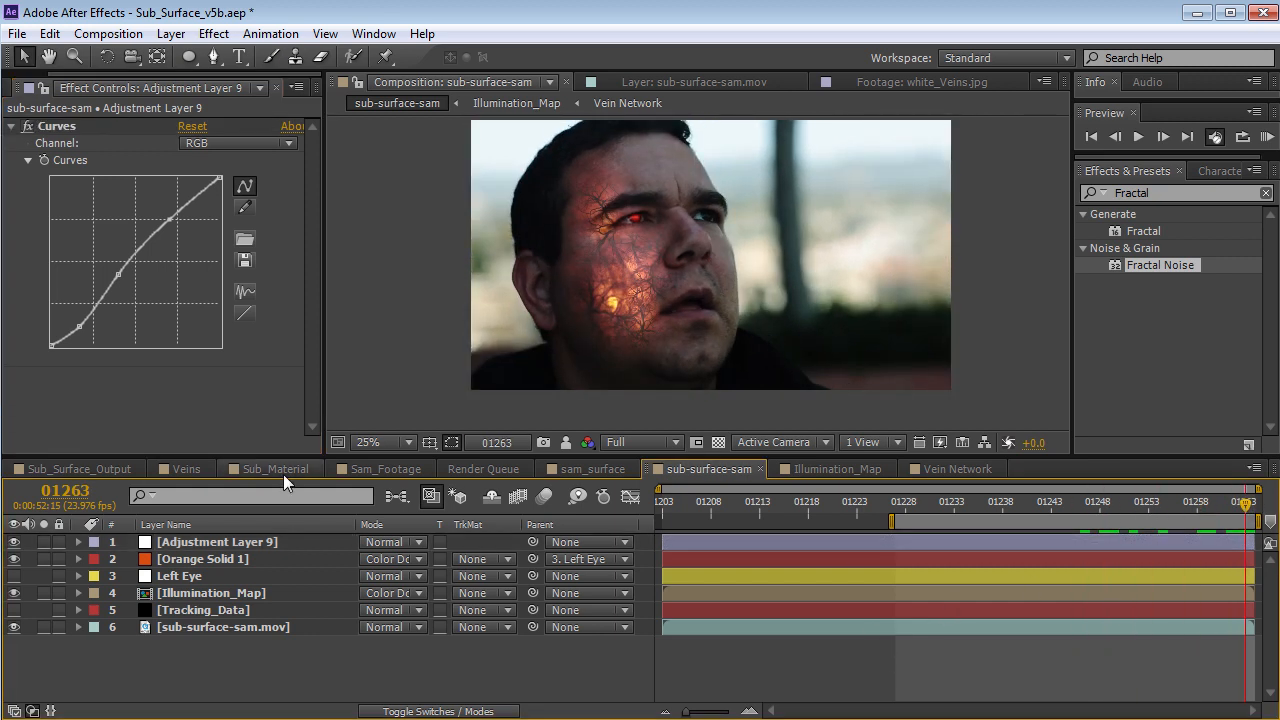
# Duplicate the Illumination_Map layer in sub-surface-sam to intensify the glow
pyautogui.click(220, 592)
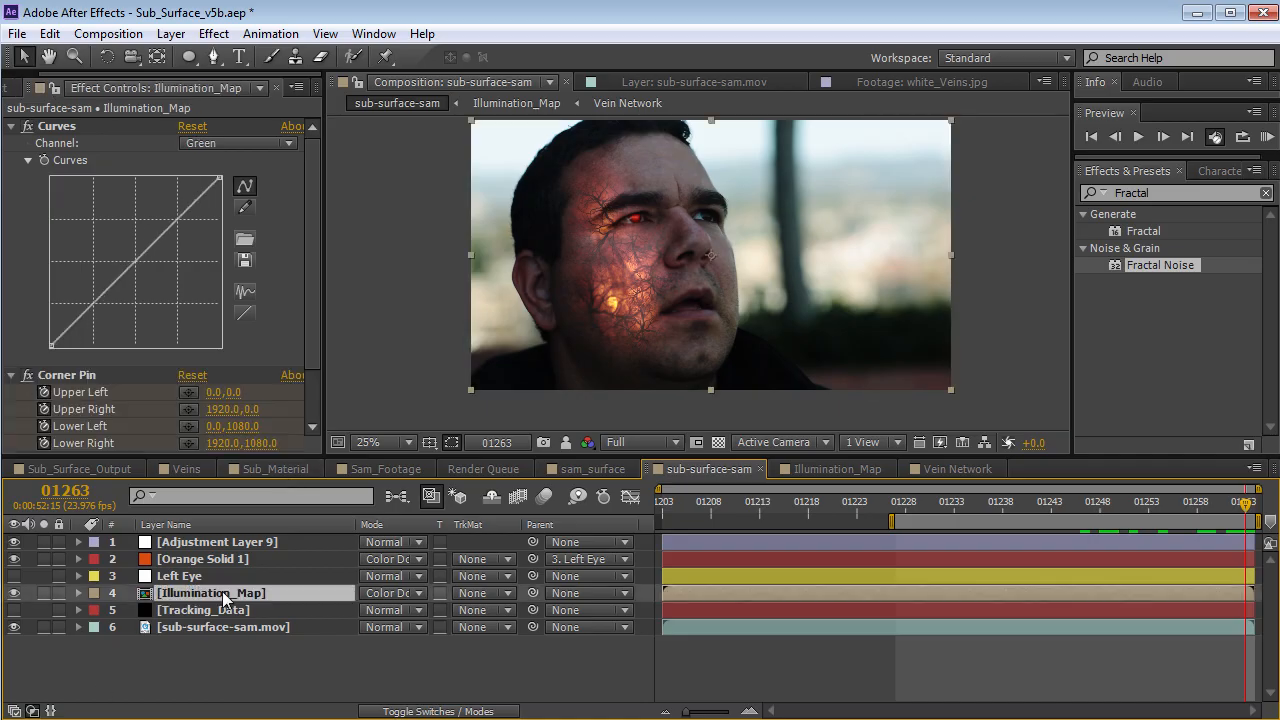
pyautogui.hotkey('ctrl', 'd')
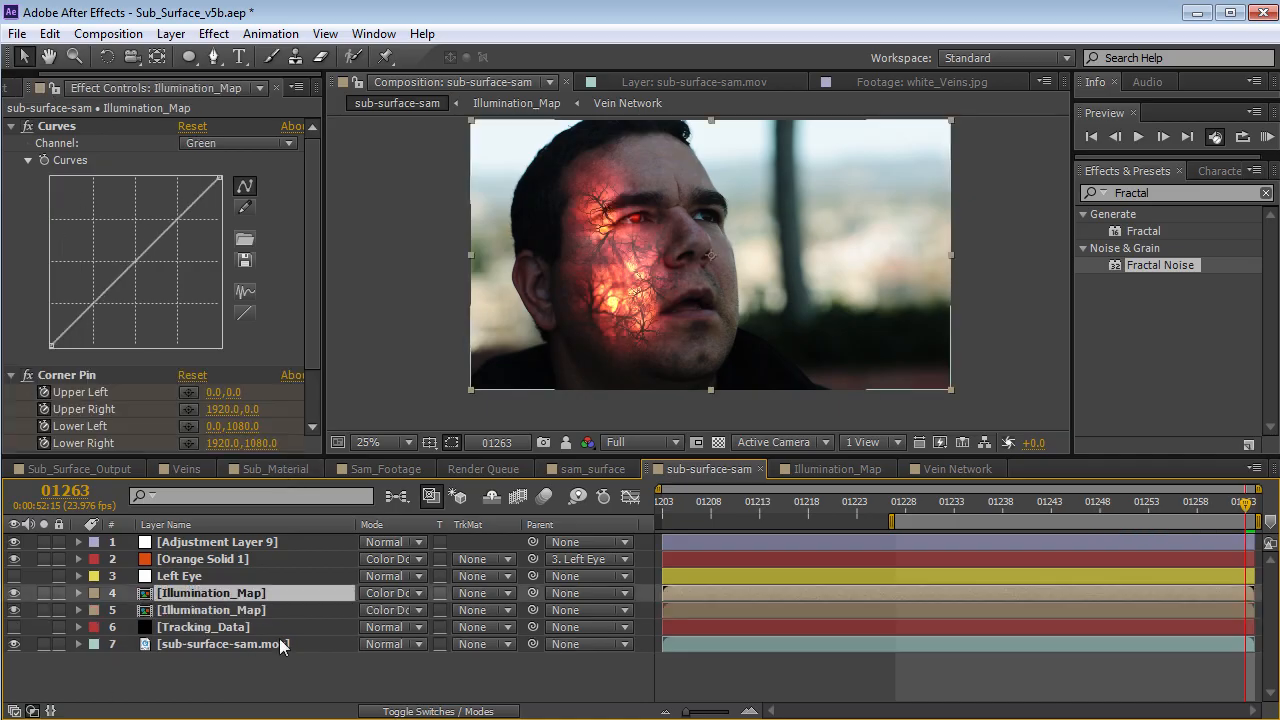
# Apply a second Fast Blur to the duplicated Illumination_Map layer with a Blurriness of 94
pyautogui.click(230, 38)
pyautogui.moveTo(343, 177)
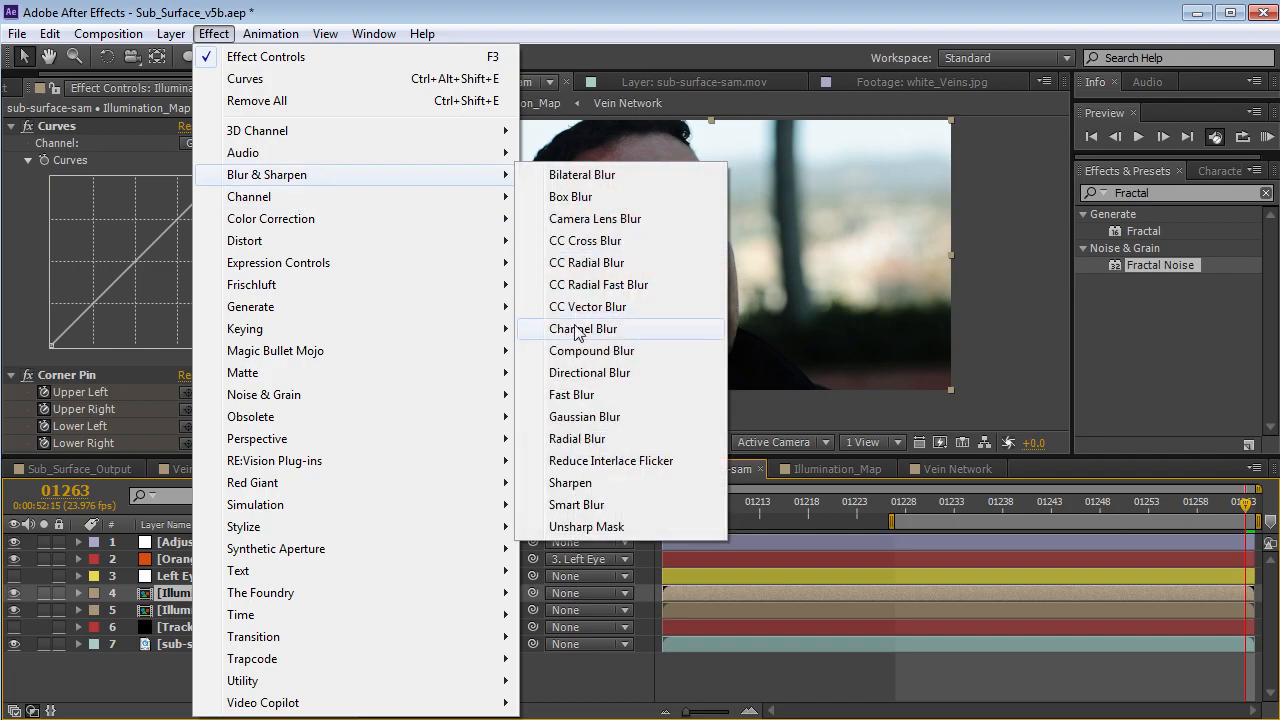
pyautogui.click(561, 392)
pyautogui.moveTo(186, 410); pyautogui.dragTo(274, 401)
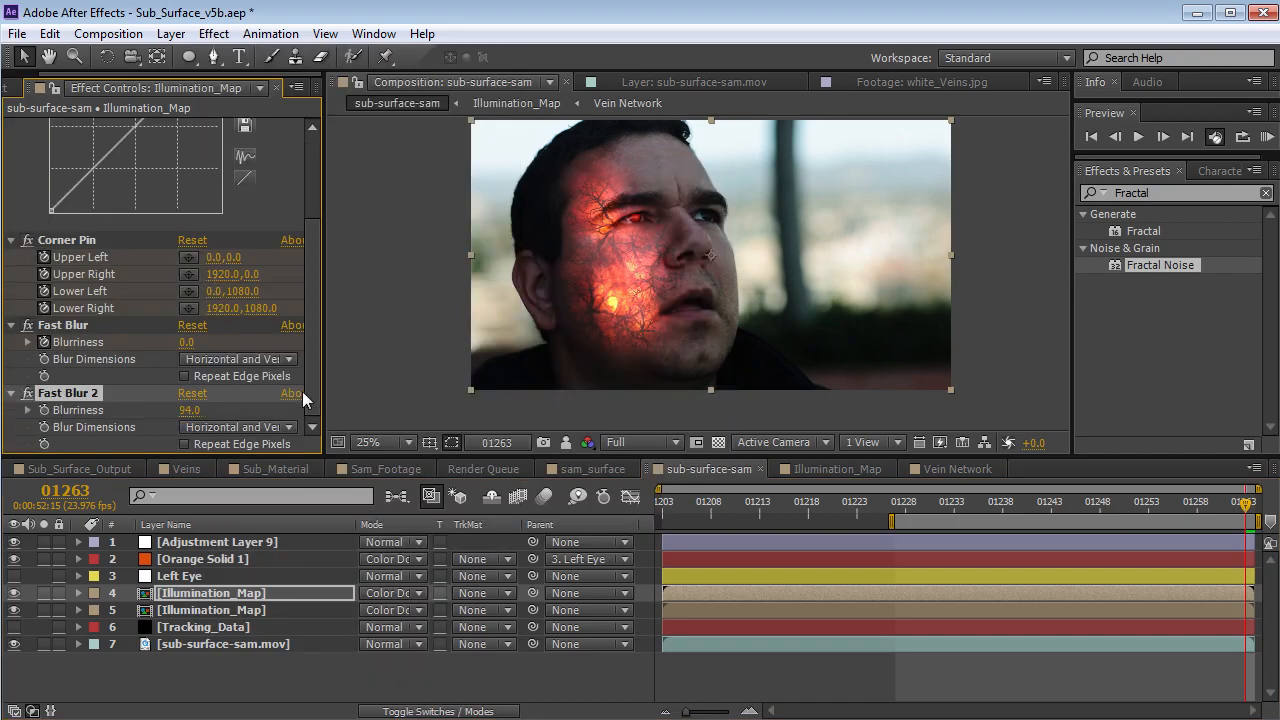
# Set the blurred Illumination_Map layer's opacity to 51%, keyframe opacity on both Illumination_Map layers, and check the glow near frame 01261
pyautogui.press('t')
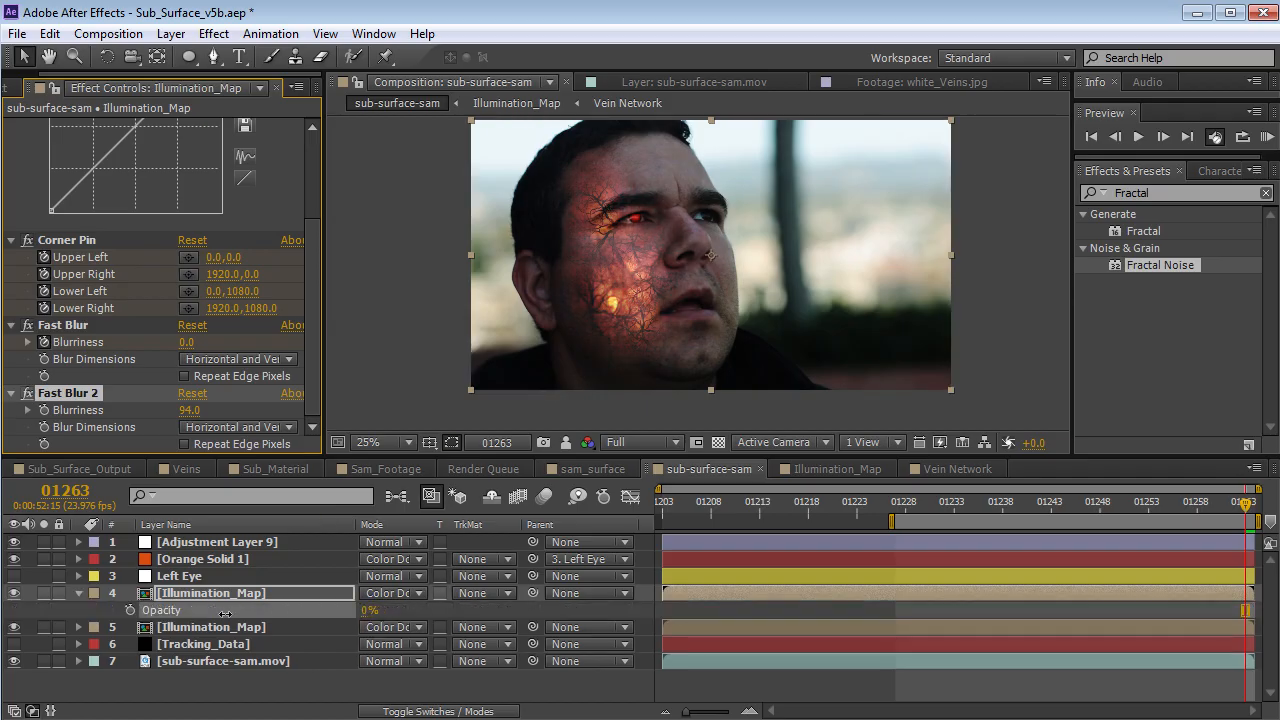
pyautogui.click(264, 609)
pyautogui.moveTo(1234, 506)
pyautogui.mouseDown()
pyautogui.moveTo(996, 526)
pyautogui.moveTo(1245, 527)
pyautogui.mouseUp()
pyautogui.scroll(2, 606, 295)
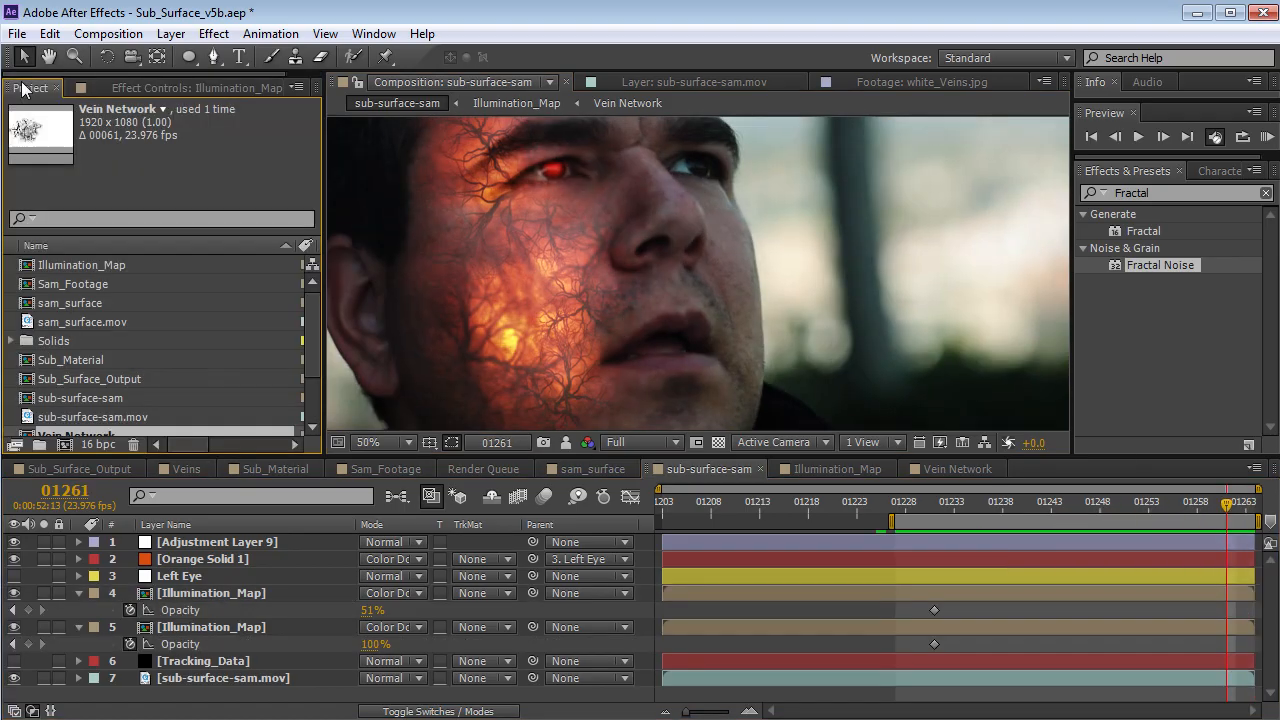
# Copy the Vein Network layer from the Illumination_Map comp into sub-surface-sam above the Illumination_Map layers and make it visible
pyautogui.doubleClick(210, 596)
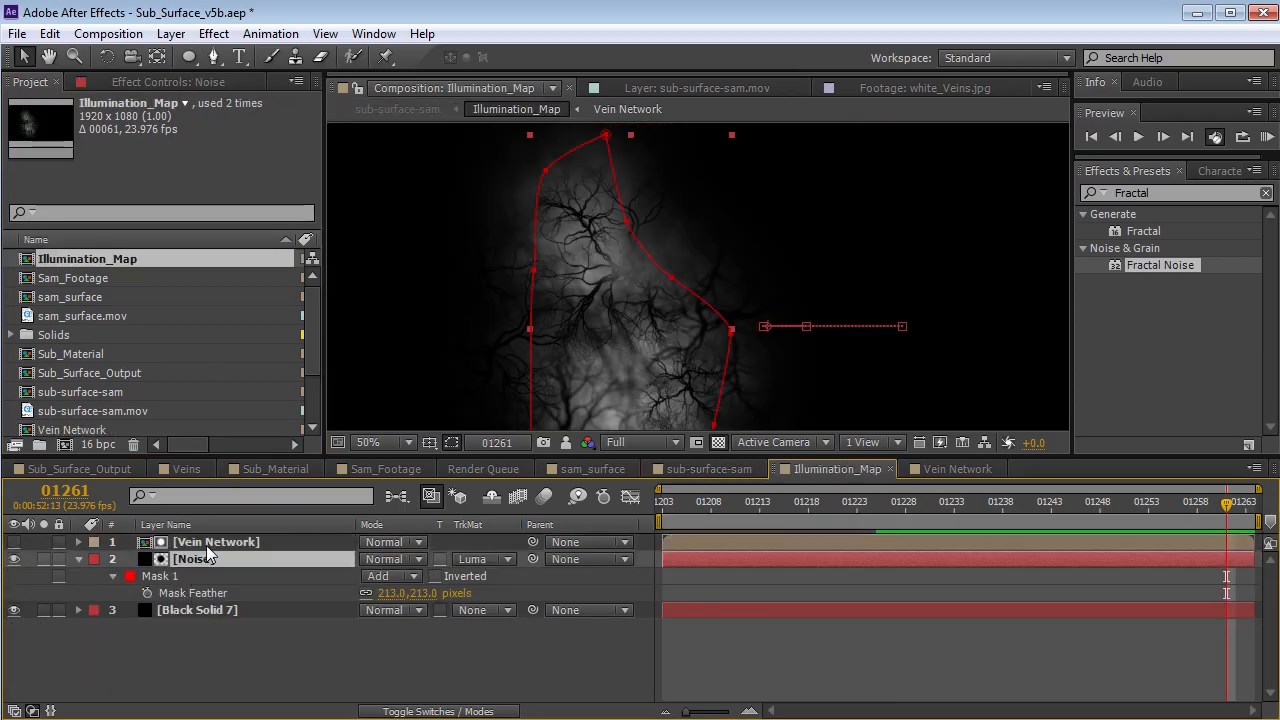
pyautogui.click(699, 551)
pyautogui.click(700, 543)
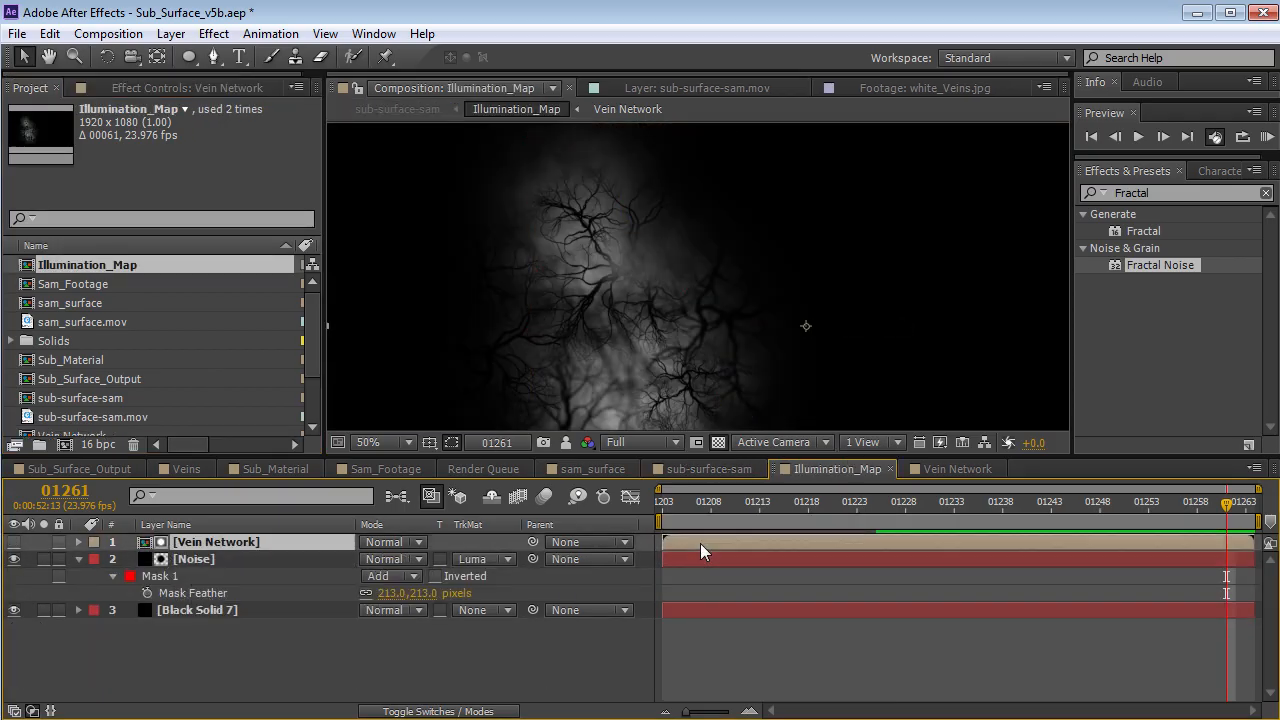
pyautogui.click(710, 469)
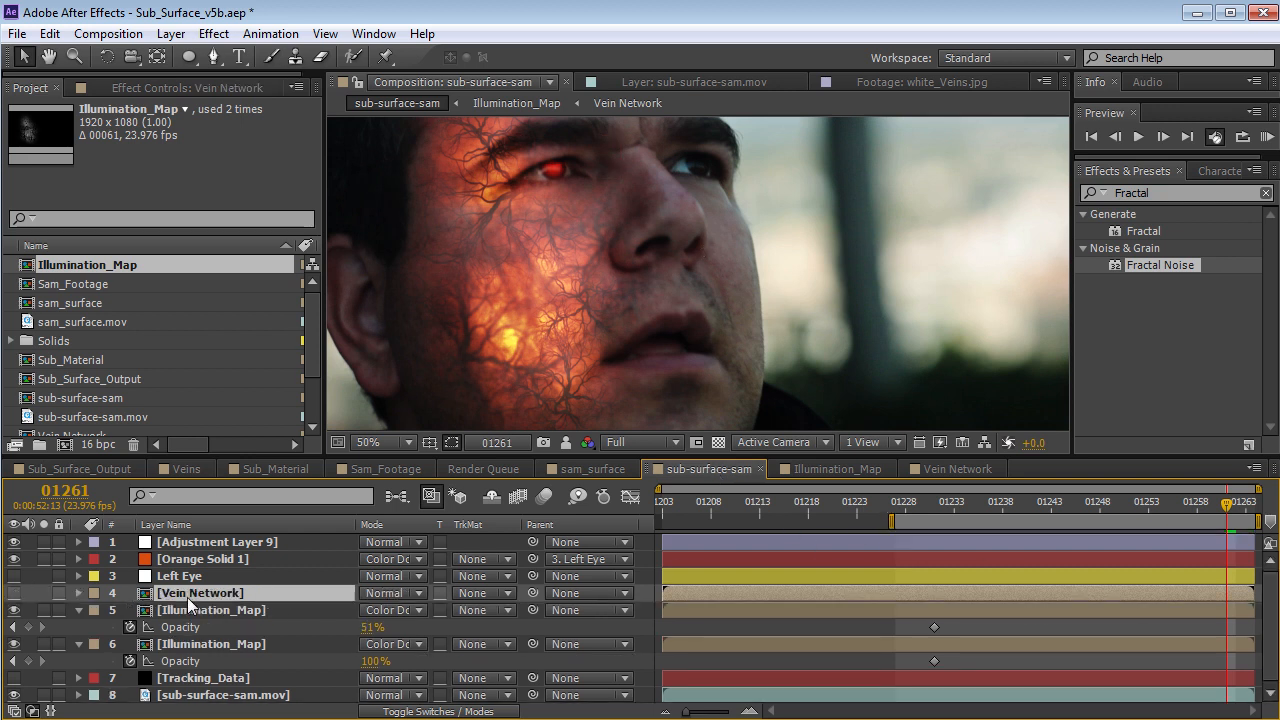
pyautogui.click(14, 594)
pyautogui.moveTo(1238, 512); pyautogui.dragTo(1246, 505)
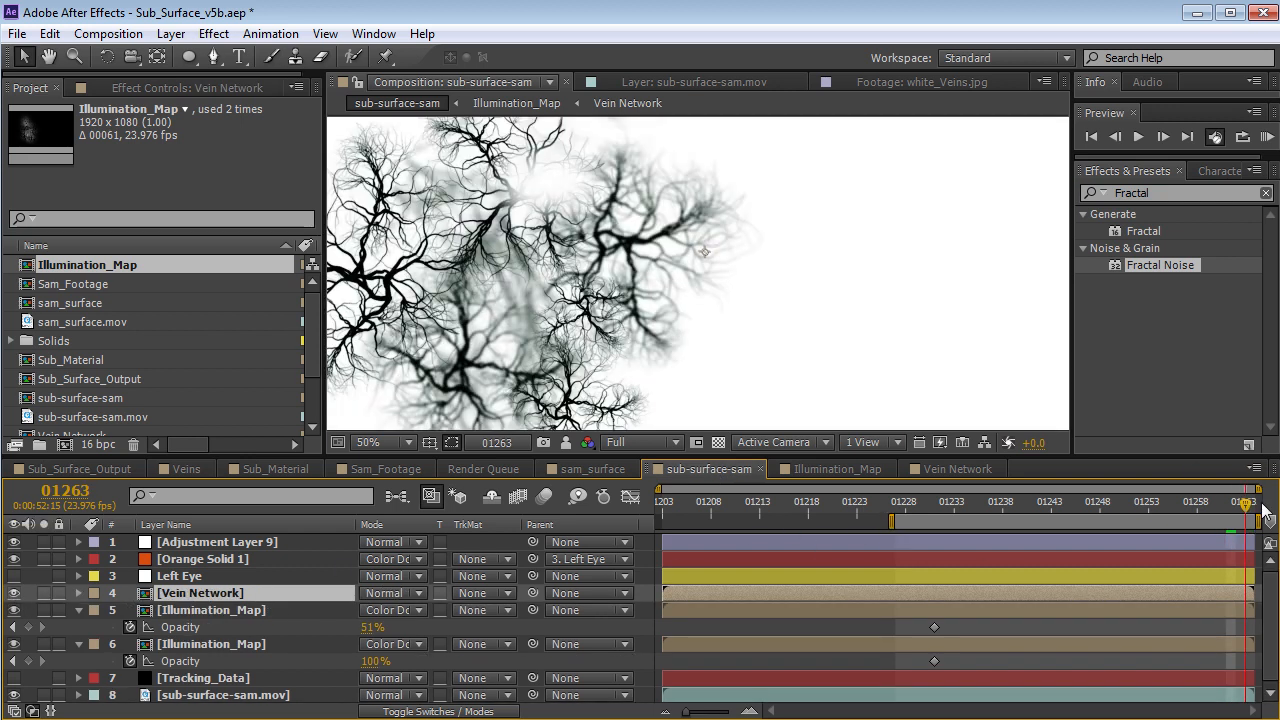
# Copy the Illumination_Map layer's Corner Pin tracking keyframes and paste them onto the Vein Network layer at frame 01203
pyautogui.click(193, 610)
pyautogui.press('u')
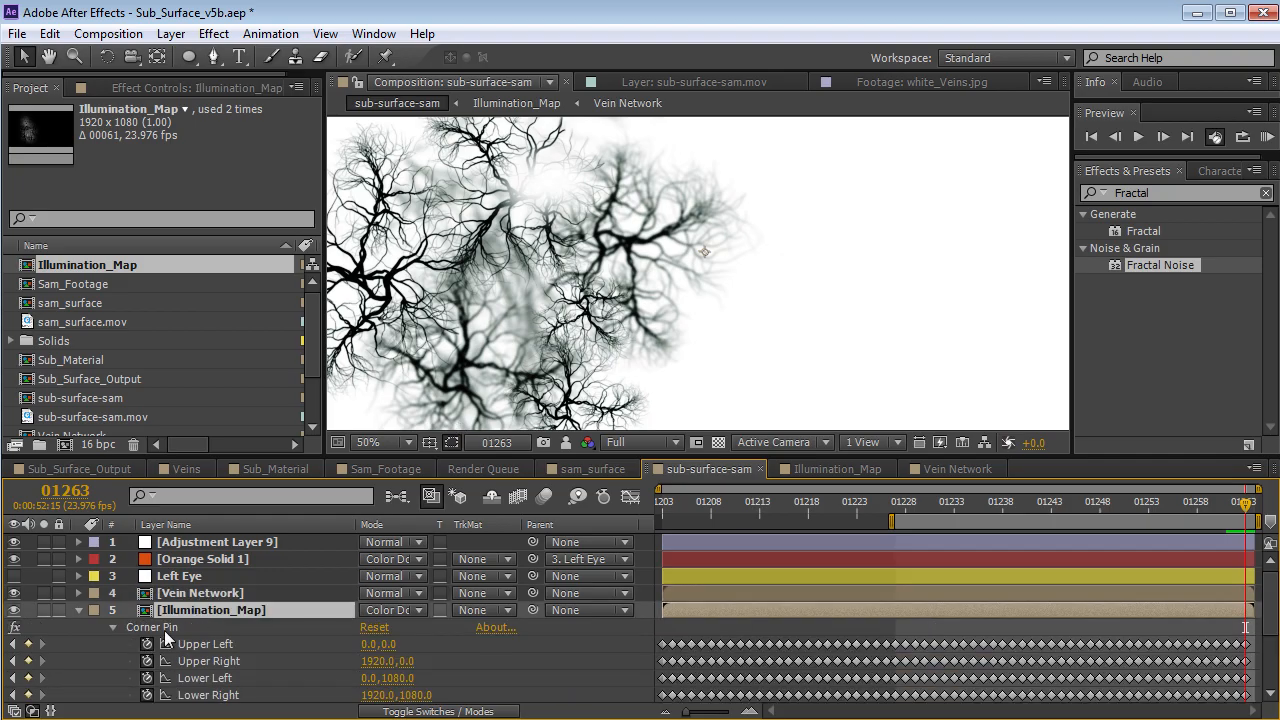
pyautogui.click(220, 695)
pyautogui.moveTo(438, 643); pyautogui.dragTo(210, 703)
pyautogui.moveTo(670, 501); pyautogui.dragTo(633, 513)
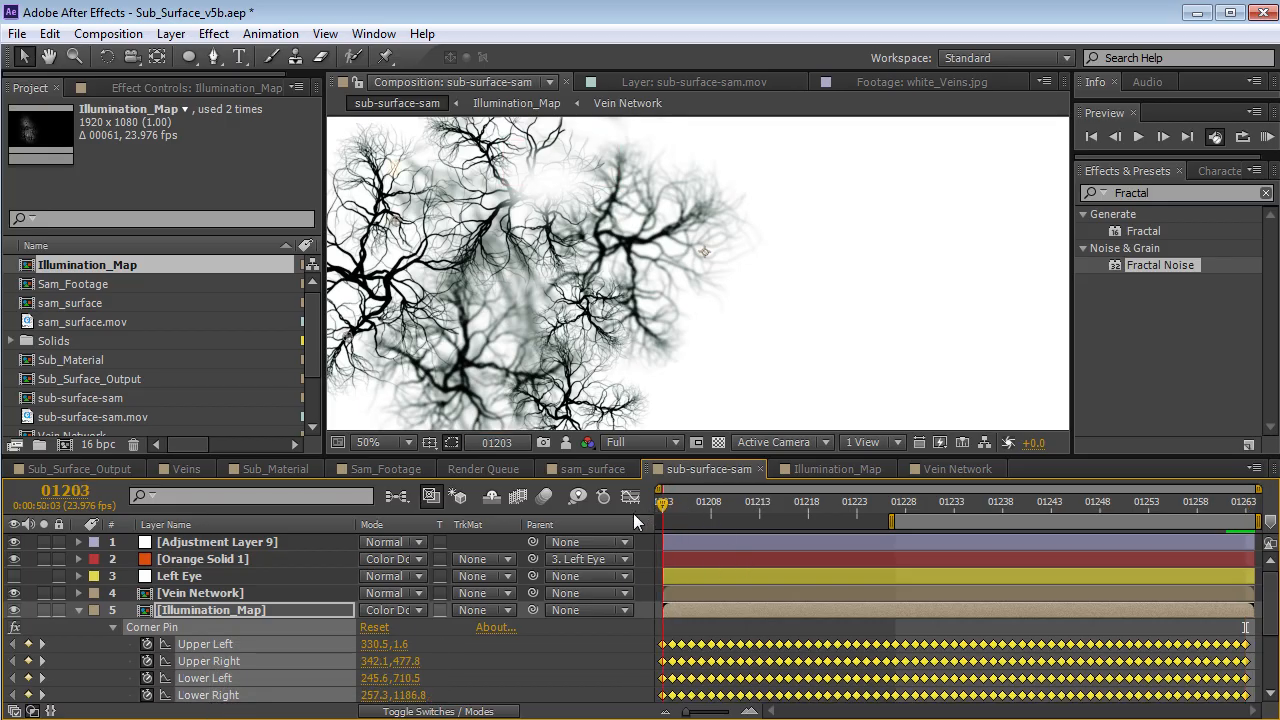
pyautogui.click(177, 593)
pyautogui.hotkey('ctrl', 'v')
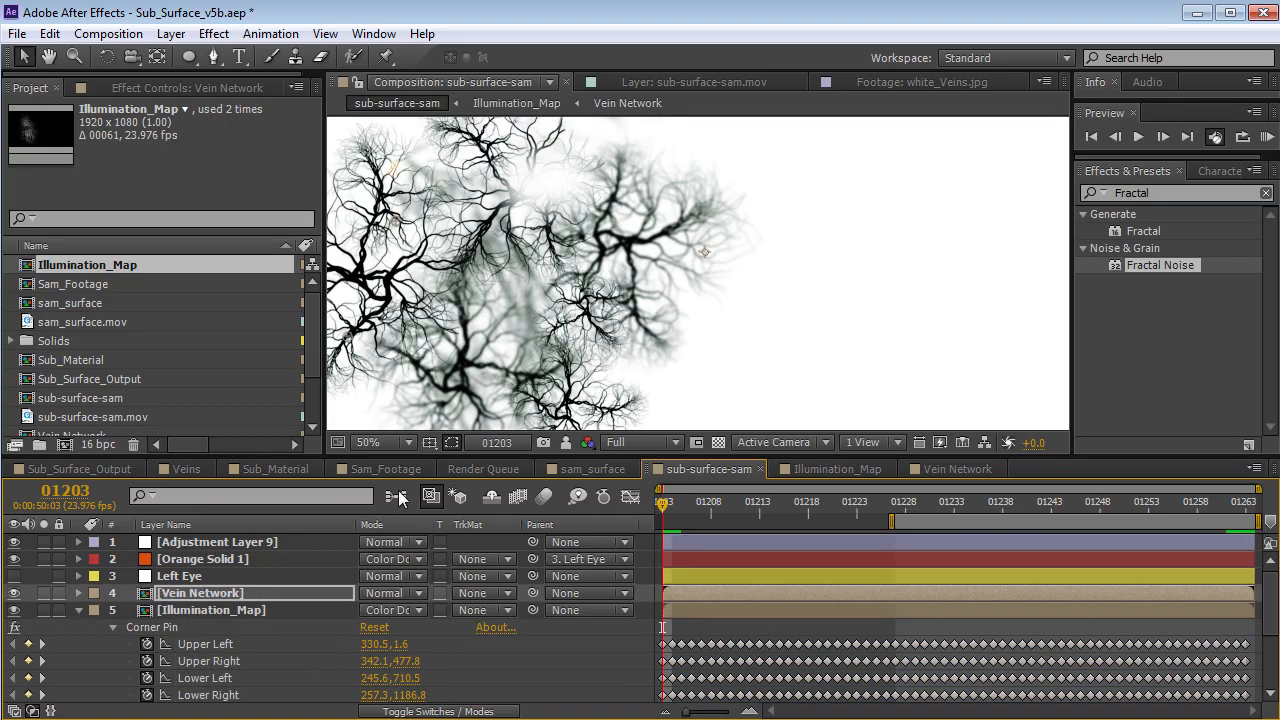
# Set the Vein Network layer's blending mode to Multiply at frame 01263
pyautogui.moveTo(1218, 508); pyautogui.dragTo(1245, 505)
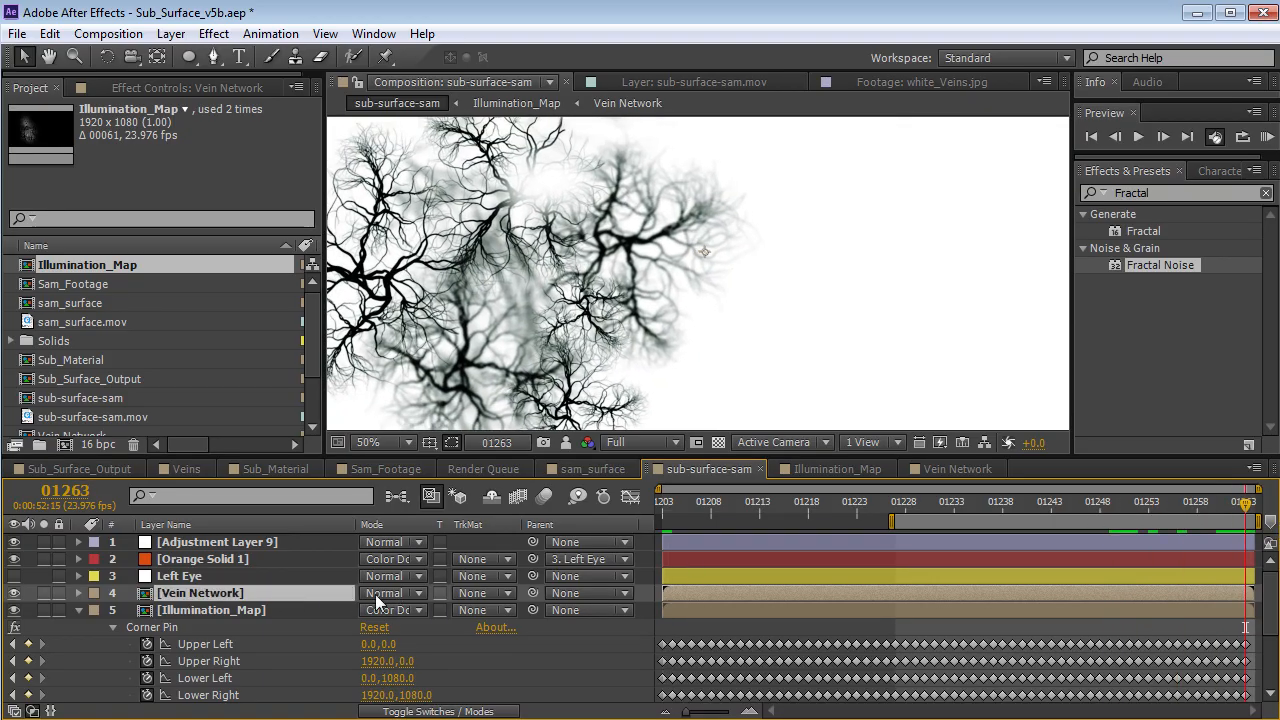
pyautogui.click(380, 593)
pyautogui.click(462, 174)
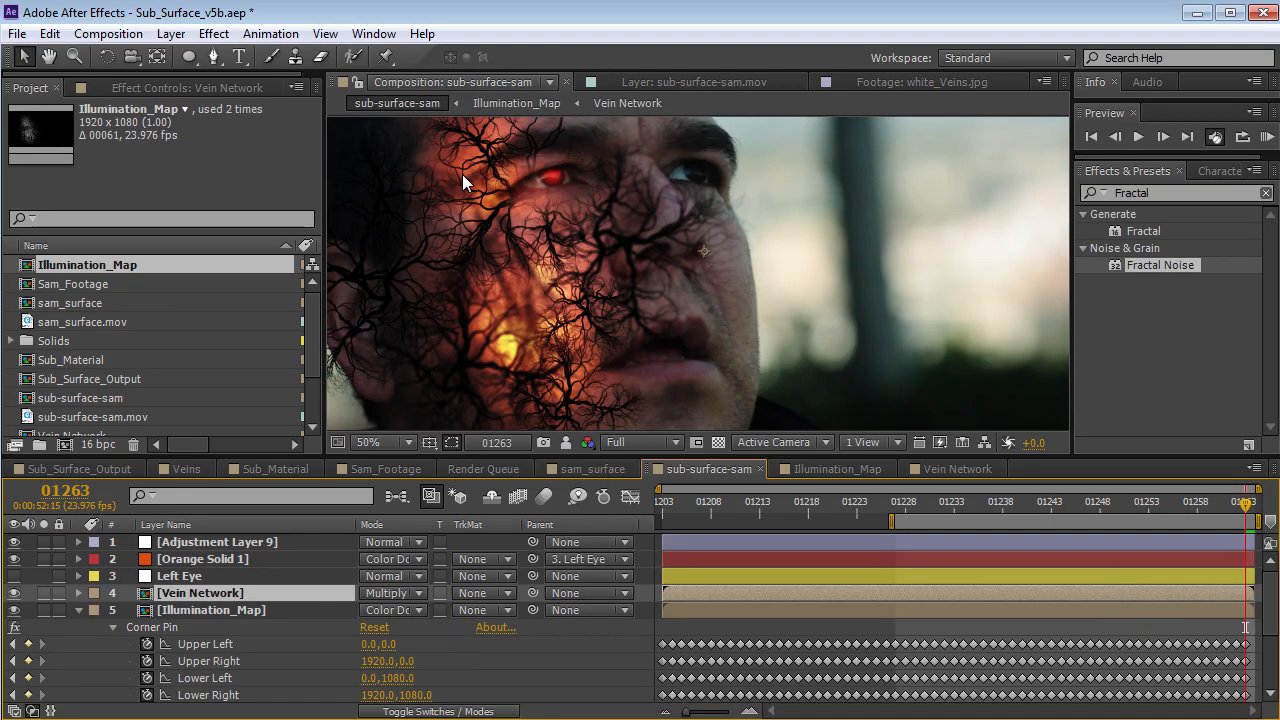
# Draw an elliptical mask over the cheek on the Vein Network layer and feather it by 95 pixels
pyautogui.press('t')
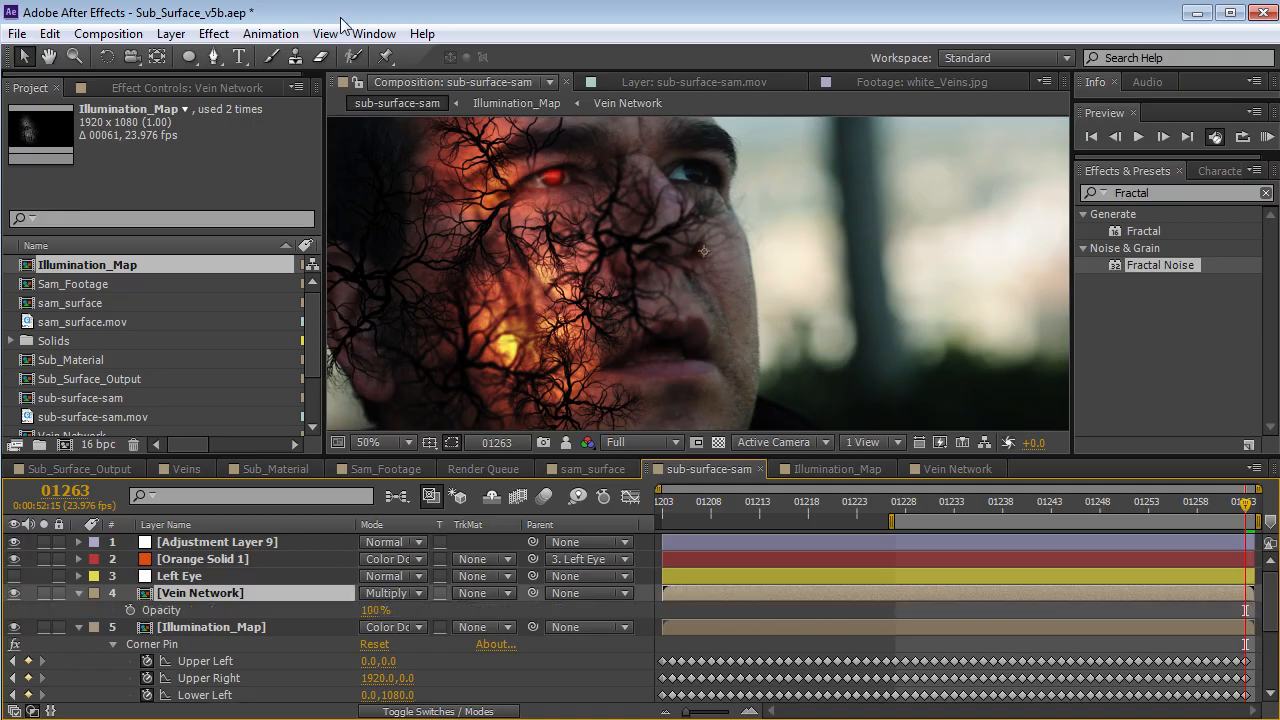
pyautogui.click(189, 57)
pyautogui.moveTo(465, 174); pyautogui.dragTo(643, 384)
pyautogui.press('f')
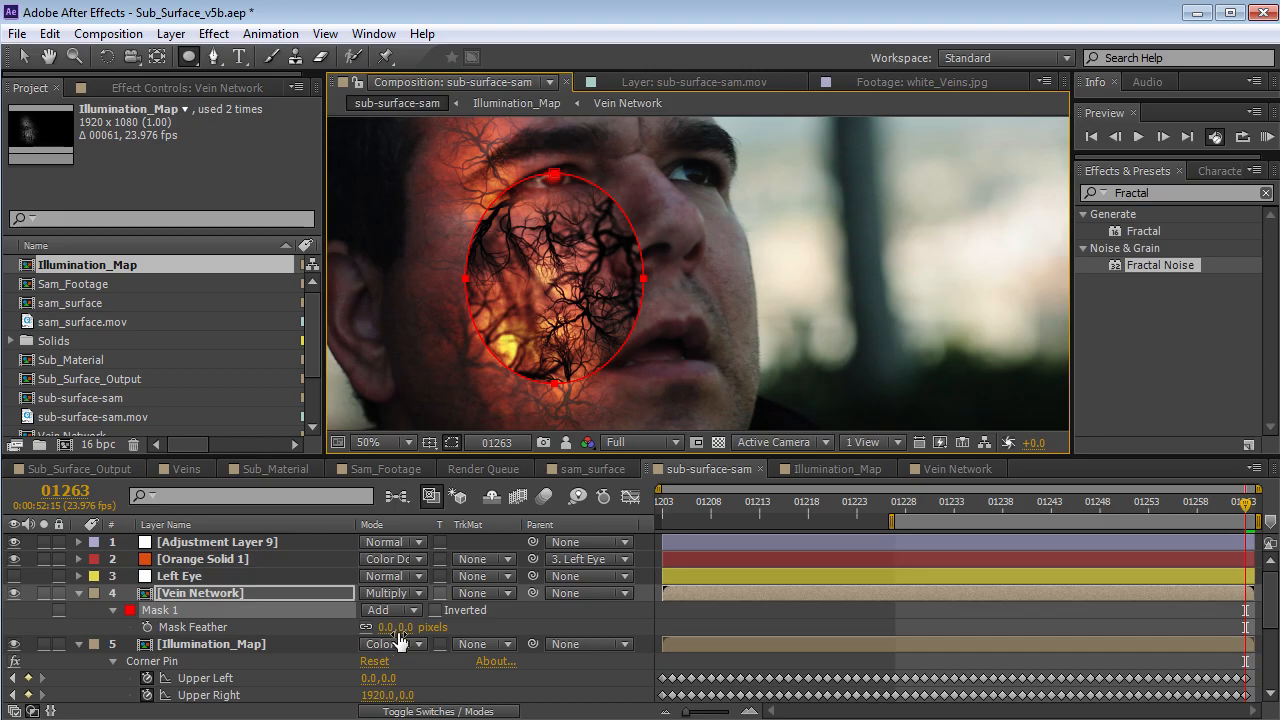
pyautogui.moveTo(398, 630); pyautogui.dragTo(485, 621)
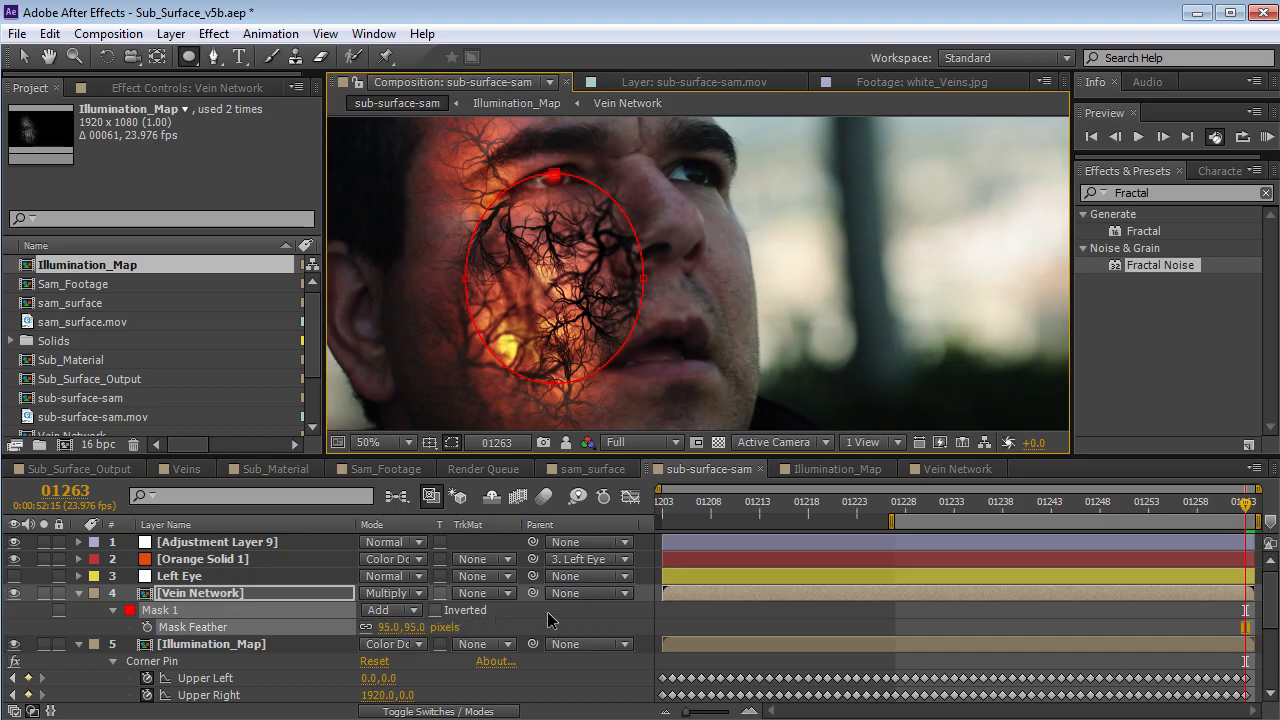
pyautogui.click(701, 612)
# Lower the Vein Network layer's opacity to 26% and add a second Fast Blur with a Blurriness of 6
pyautogui.click(249, 593)
pyautogui.press('t')
pyautogui.moveTo(369, 615); pyautogui.dragTo(185, 610)
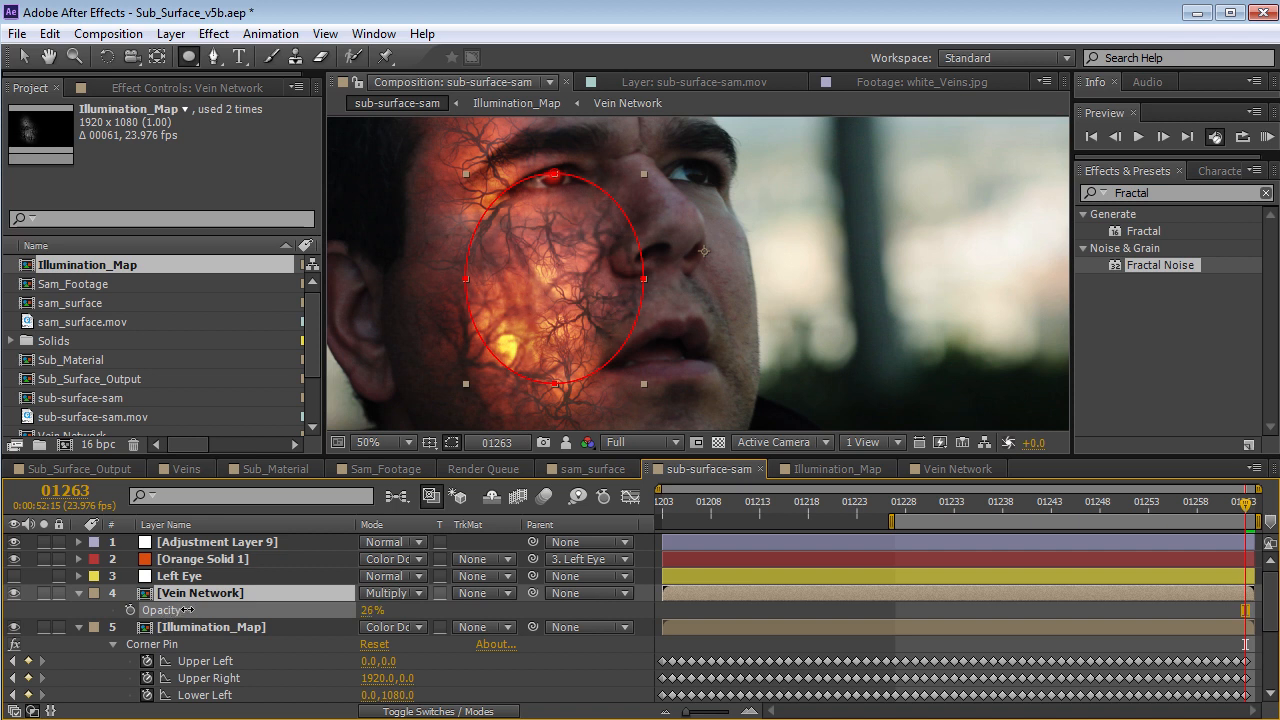
pyautogui.click(219, 33)
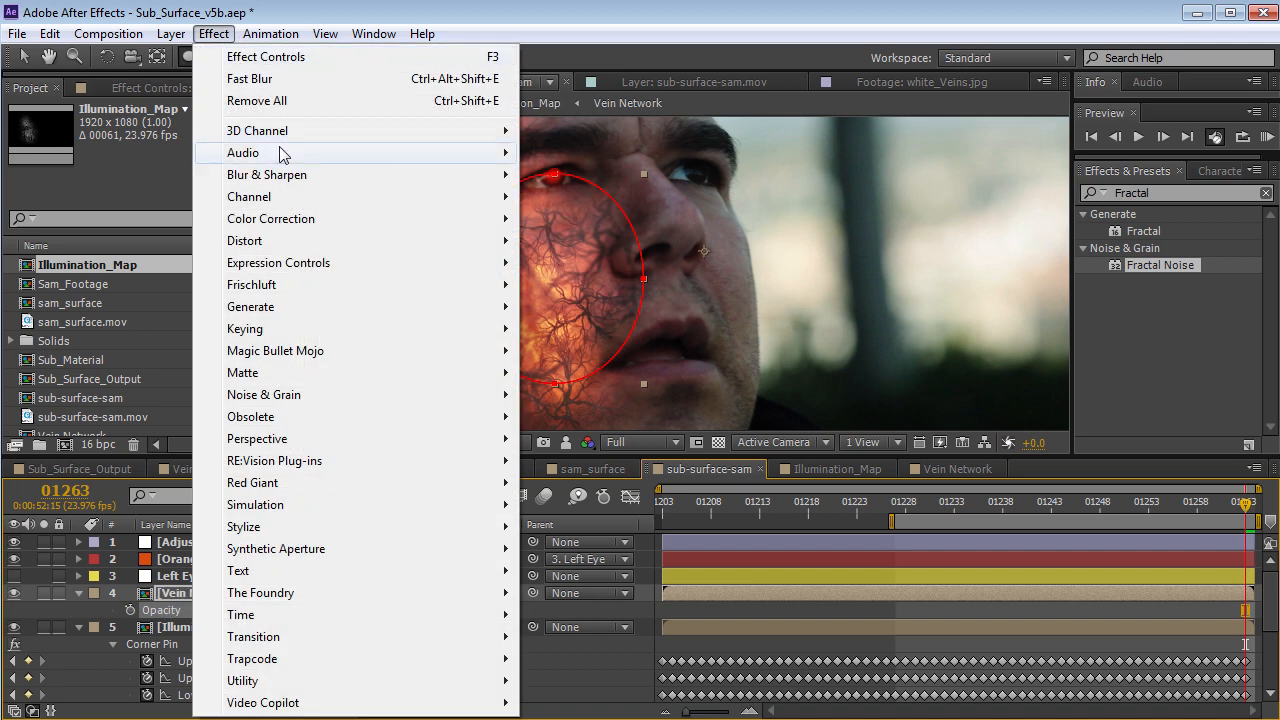
pyautogui.click(585, 396)
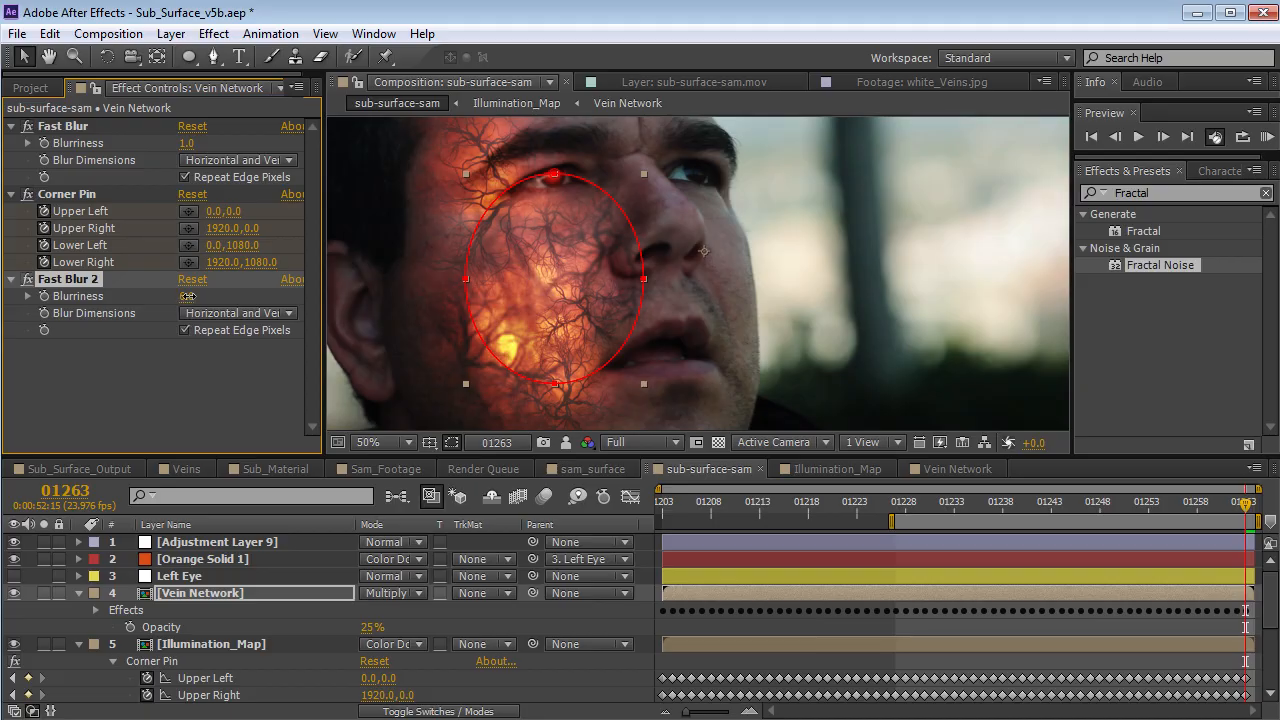
# Narrow the Vein Network mask on the side facing the nose and raise the layer's opacity to 47%
pyautogui.moveTo(378, 627); pyautogui.dragTo(371, 627)
pyautogui.press('f')
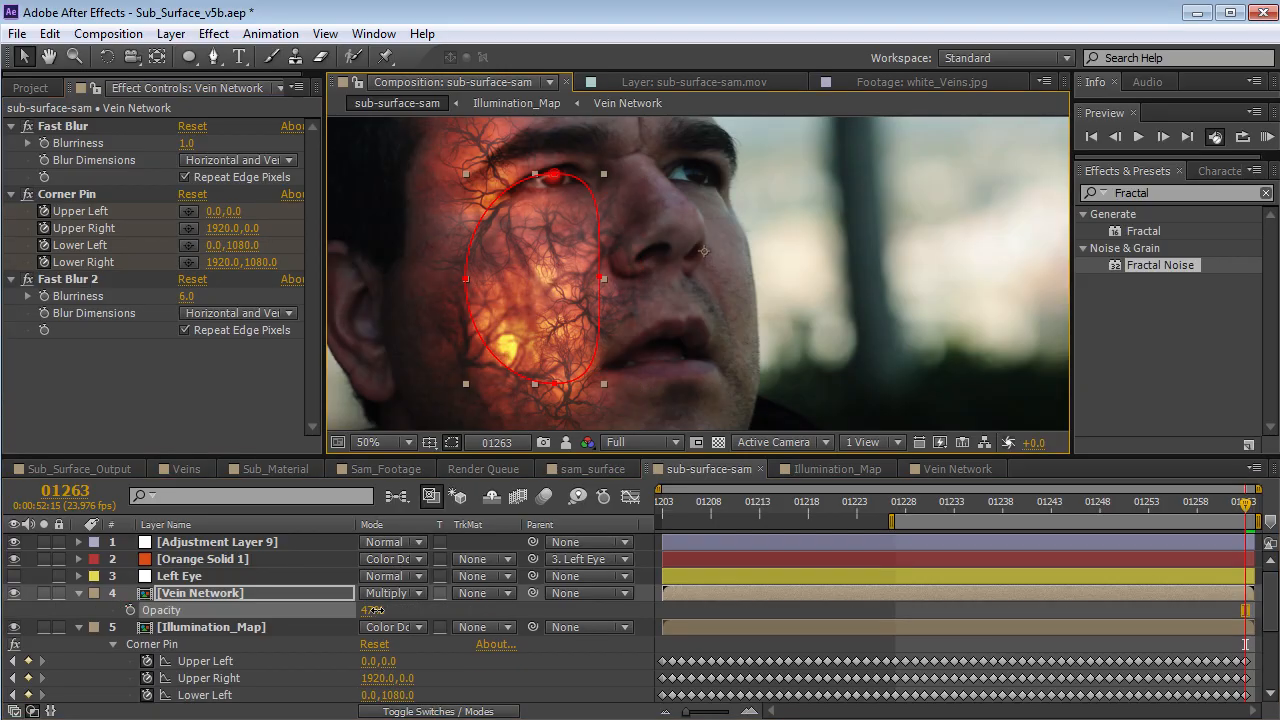
# Try alternative blending modes on the Vein Network layer and settle on Classic Color Burn
pyautogui.click(392, 593)
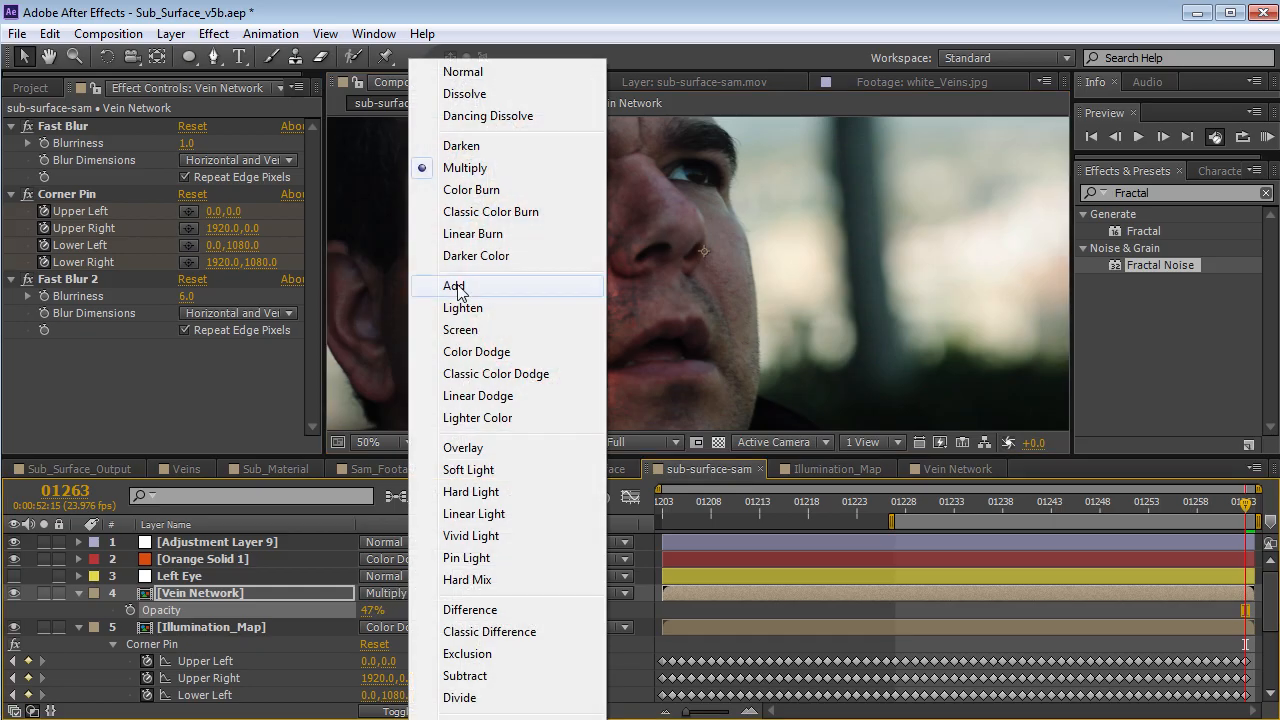
pyautogui.click(487, 204)
pyautogui.hotkey('shift', '=')
pyautogui.hotkey('shift', '=')
pyautogui.hotkey('shift', '-')
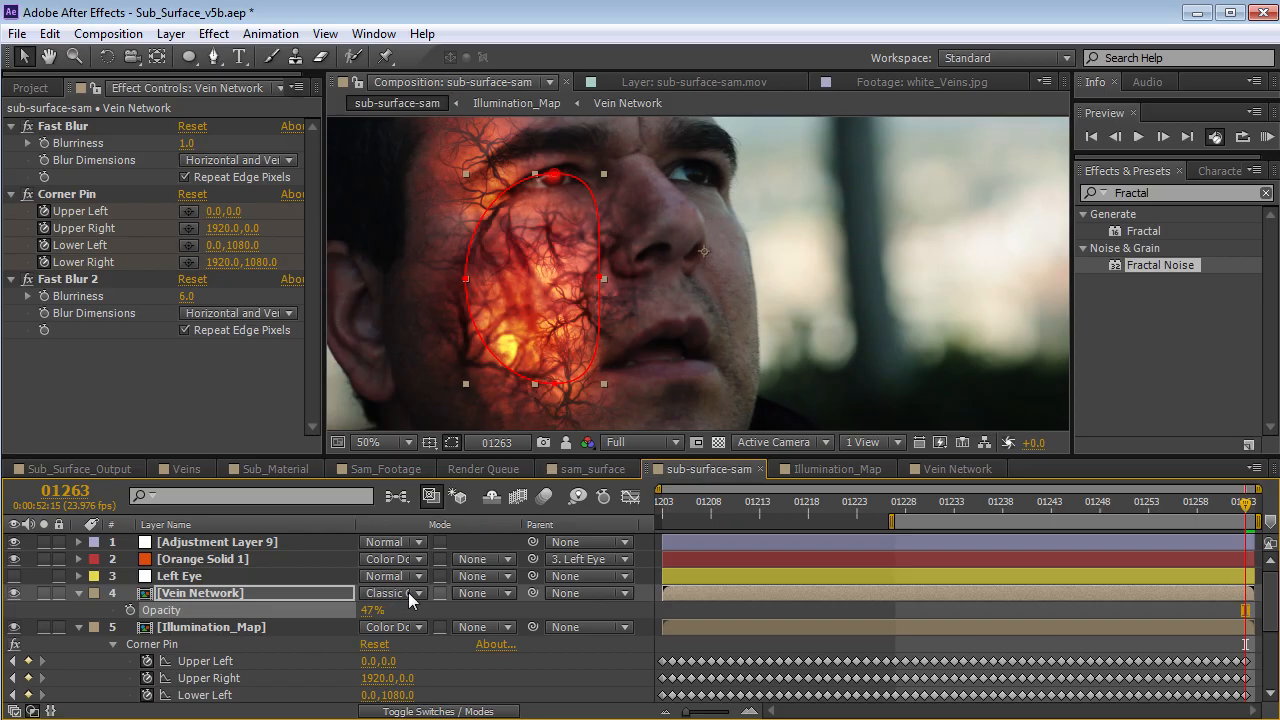
pyautogui.click(390, 593)
pyautogui.click(512, 212)
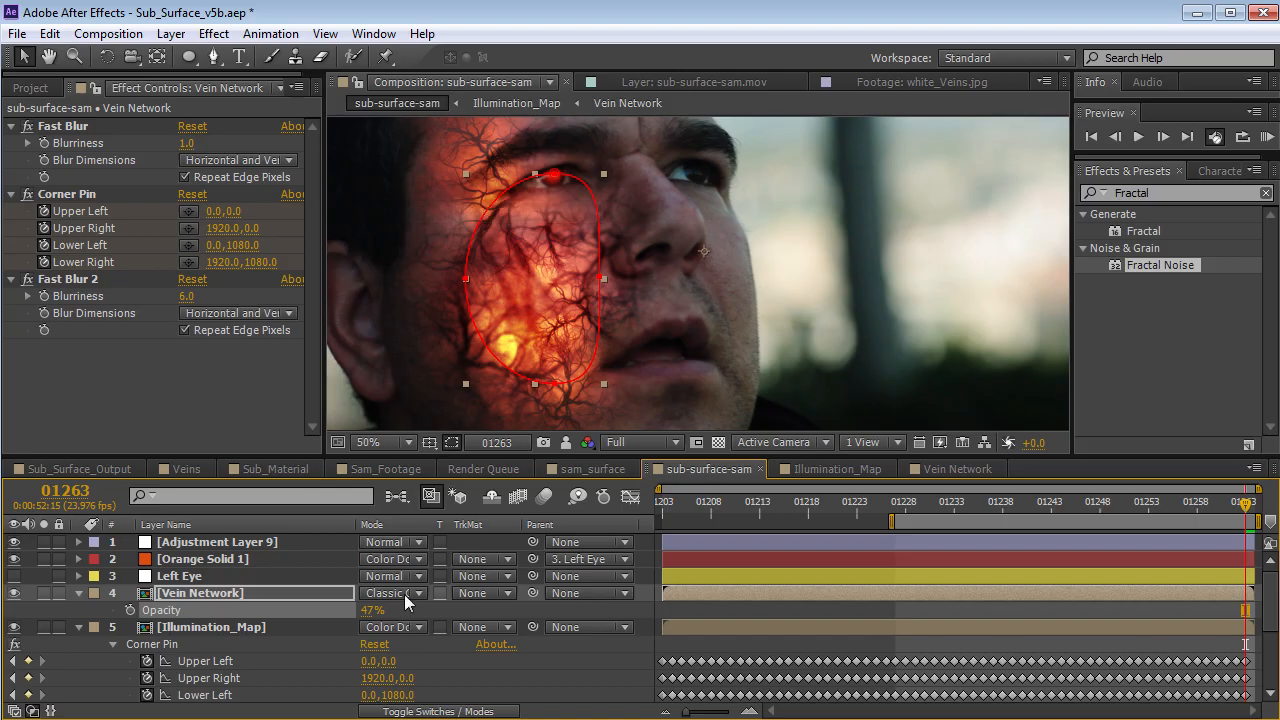